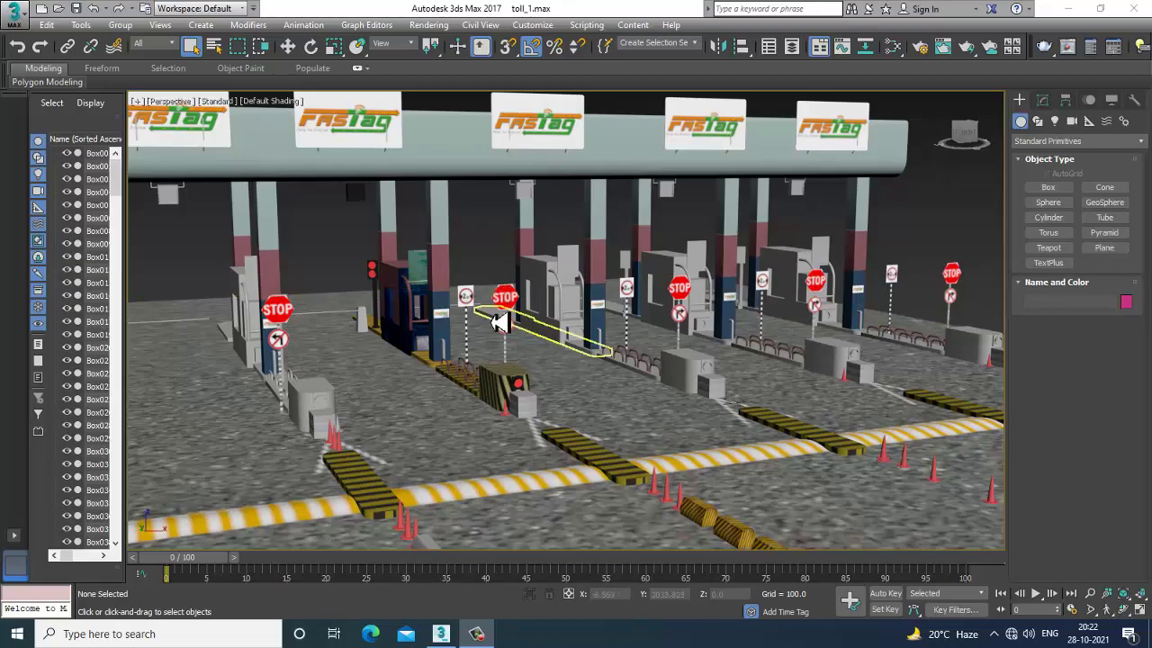
Step: Examine the toll plaza model from several angles, closing in on the barrier post beside the textured booth
scroll(544, 346, up, 10)
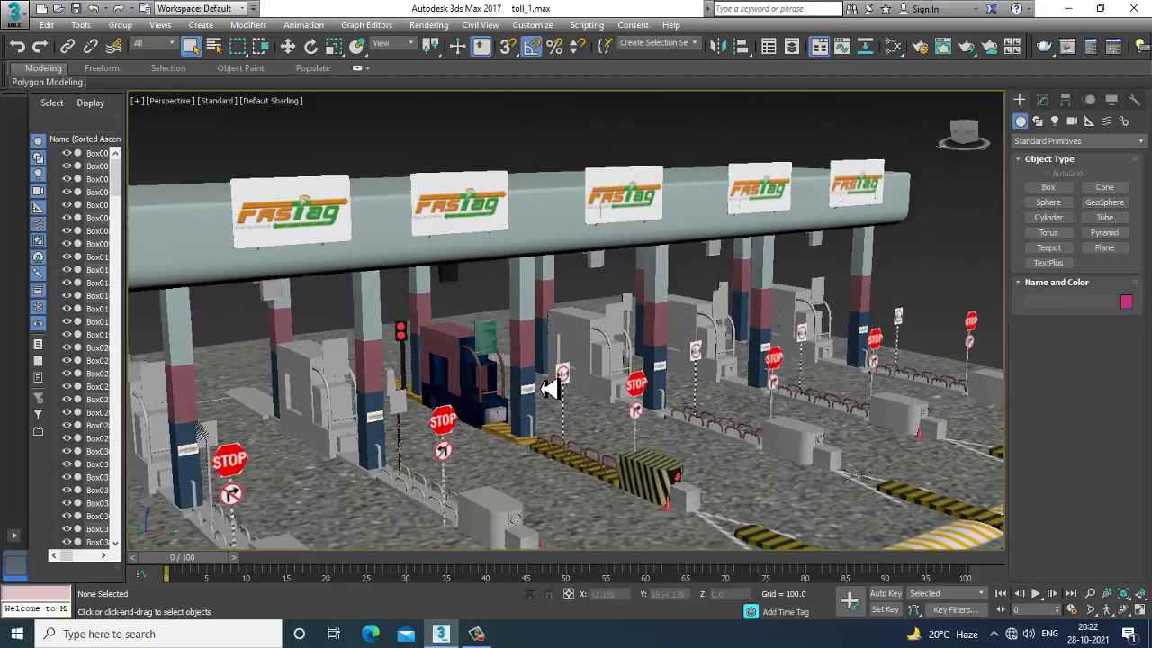
scroll(575, 369, down, 8)
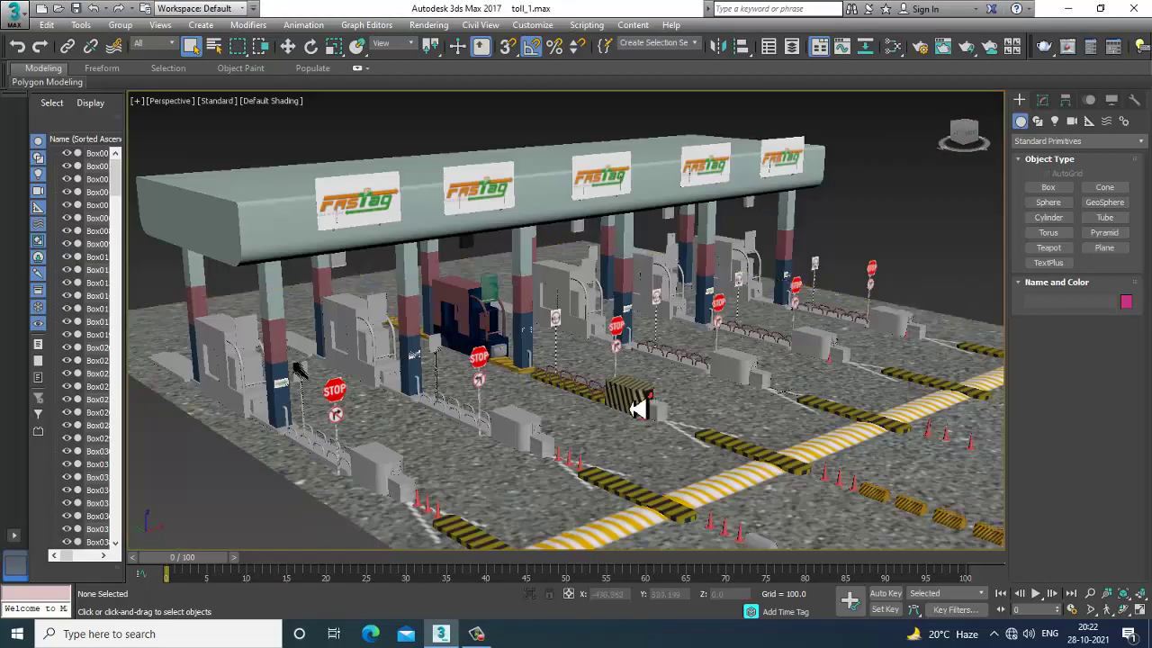
scroll(630, 422, up, 6)
scroll(605, 390, down, 2)
scroll(609, 357, up, 5)
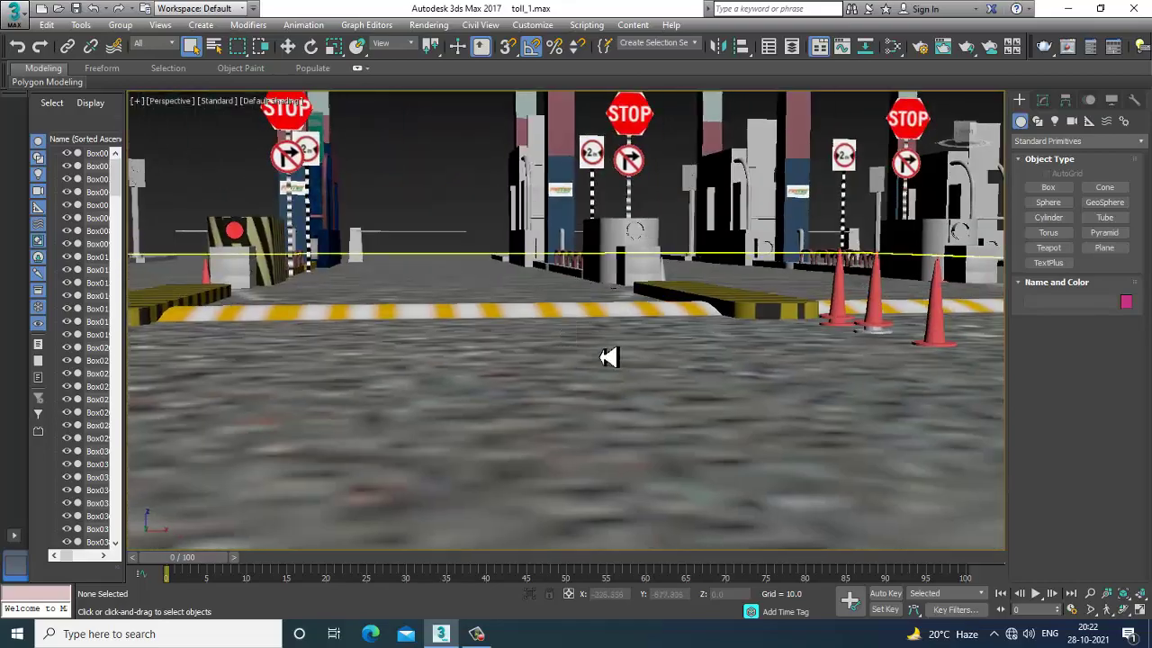
scroll(684, 333, down, 10)
scroll(738, 360, up, 10)
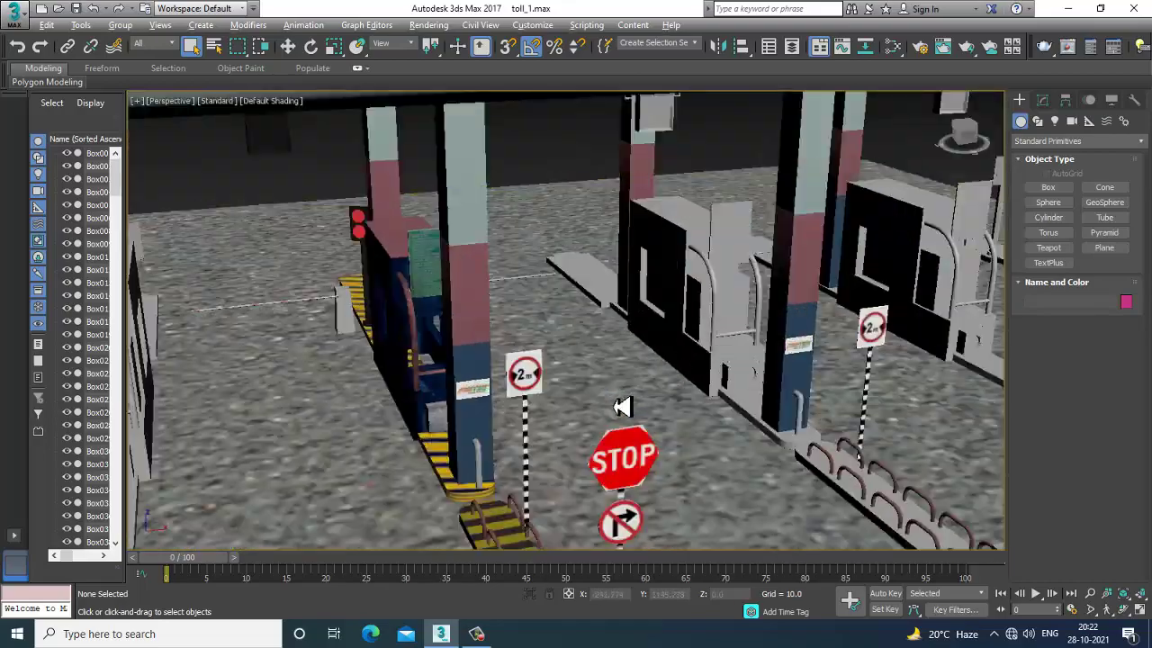
scroll(604, 392, up, 6)
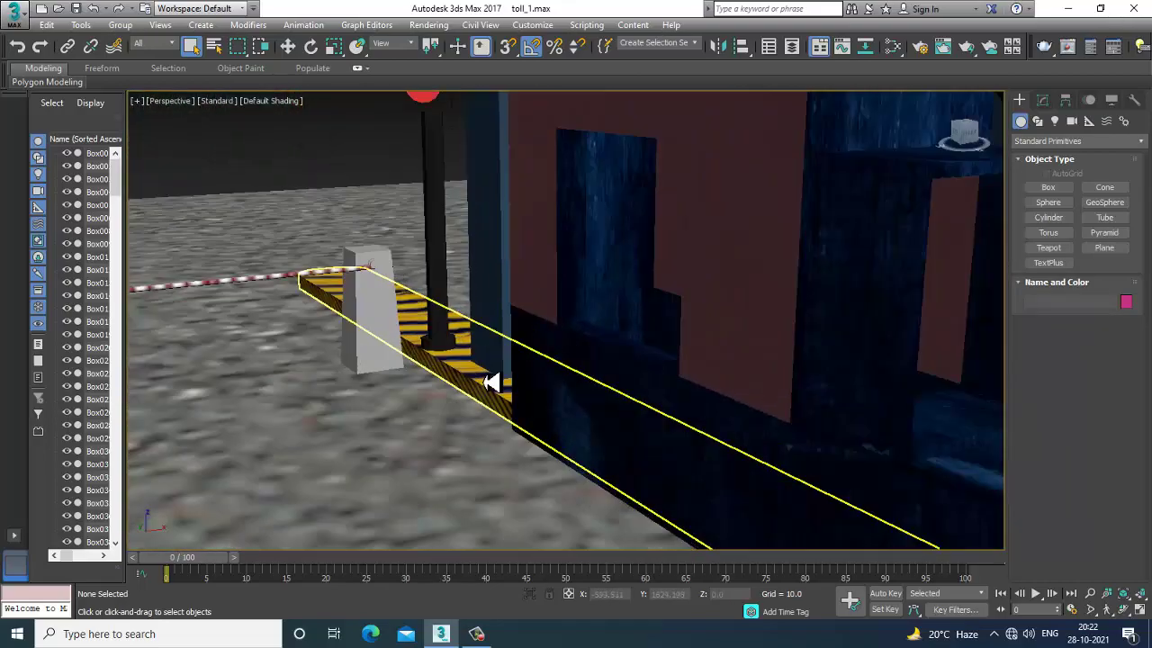
Step: Select the untextured barrier post and open the reference photo IMG_2642 (1) from the Downloads folder for viewing
click(386, 321)
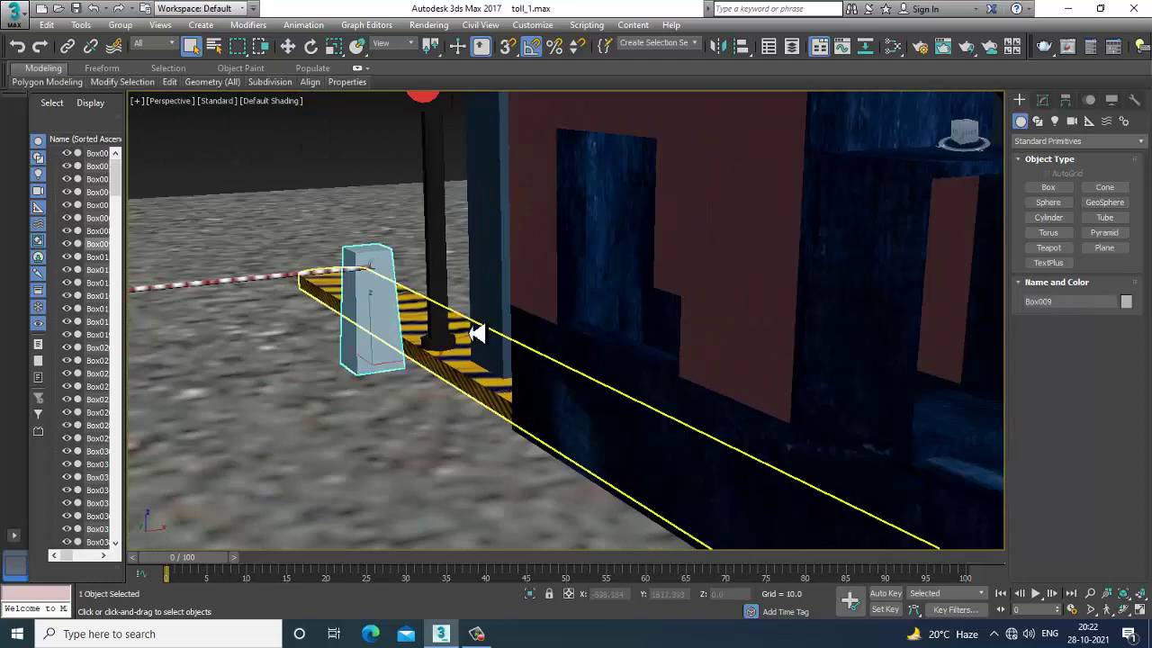
scroll(476, 329, down, 4)
click(428, 25)
click(520, 378)
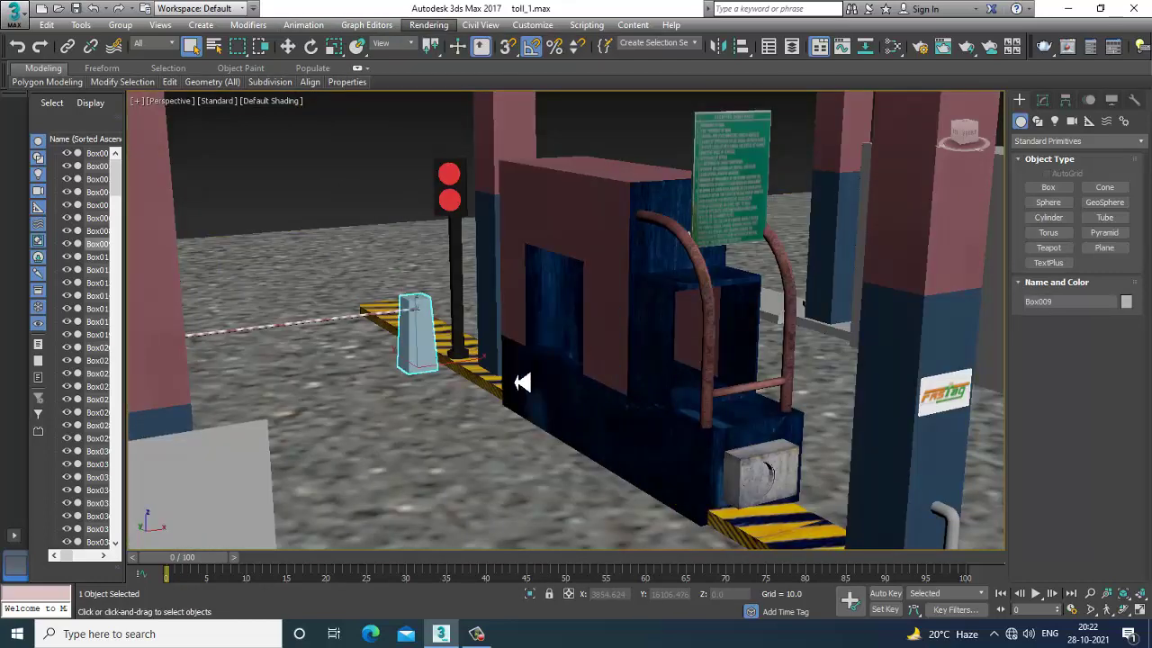
click(74, 225)
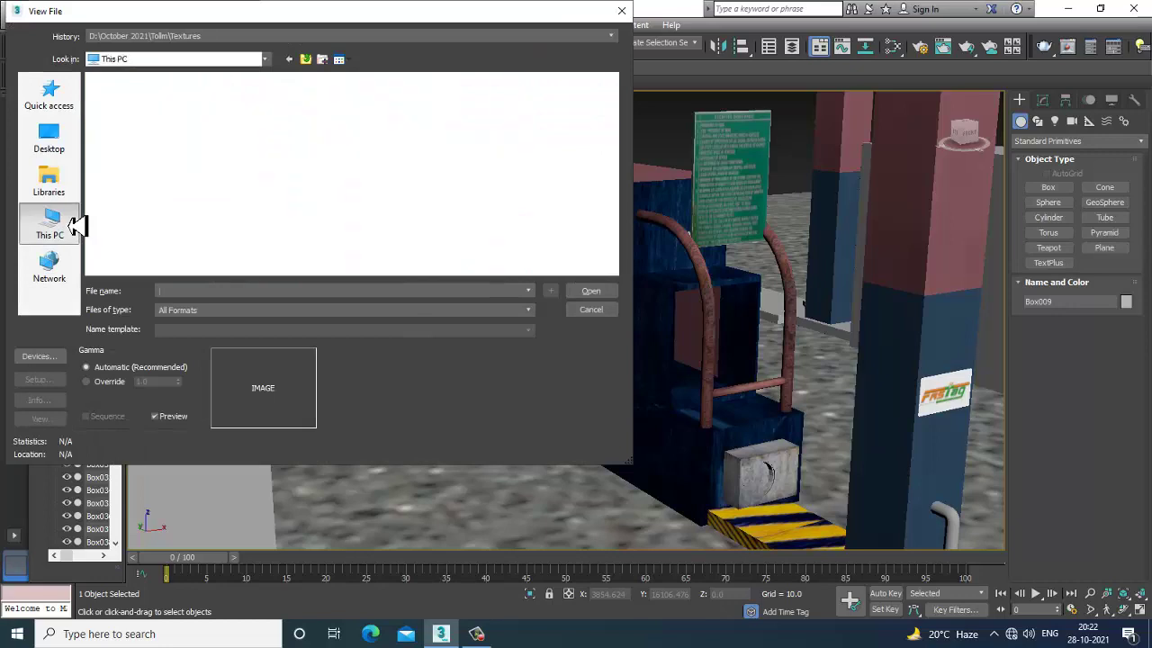
double_click(135, 150)
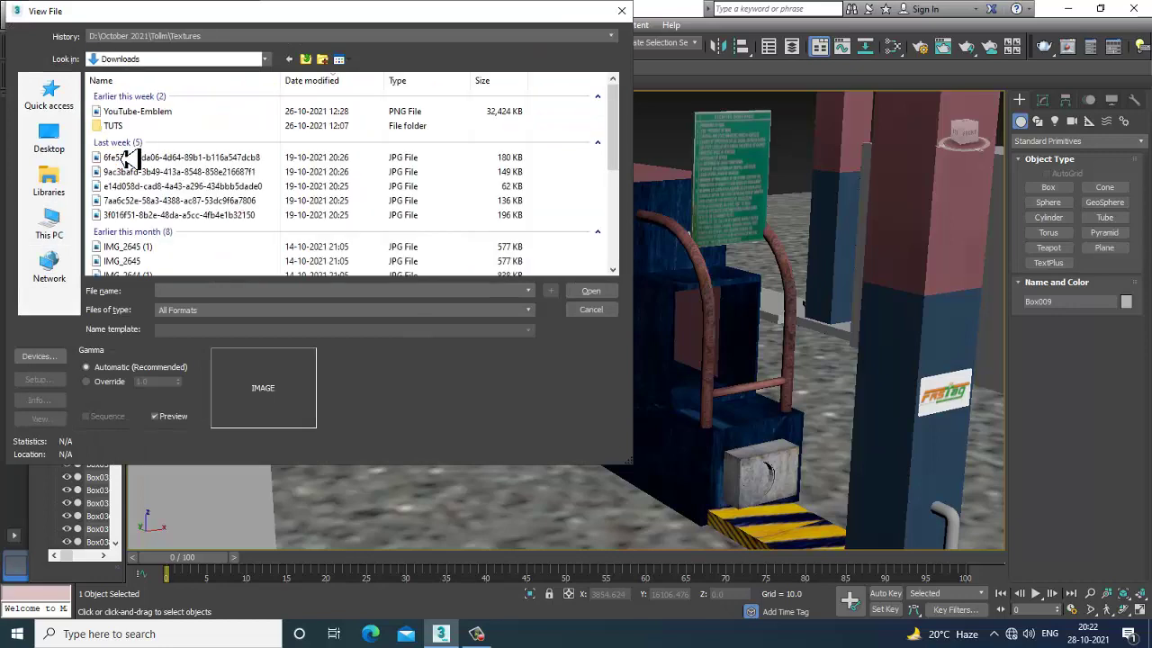
scroll(248, 243, down, 5)
click(162, 206)
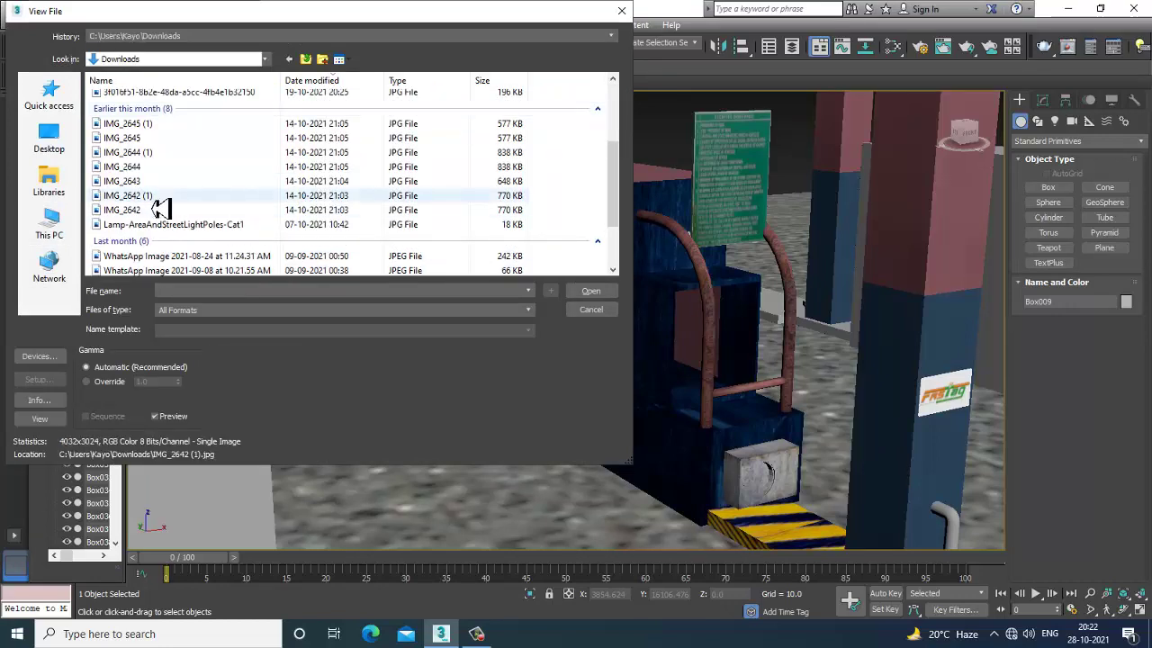
double_click(162, 206)
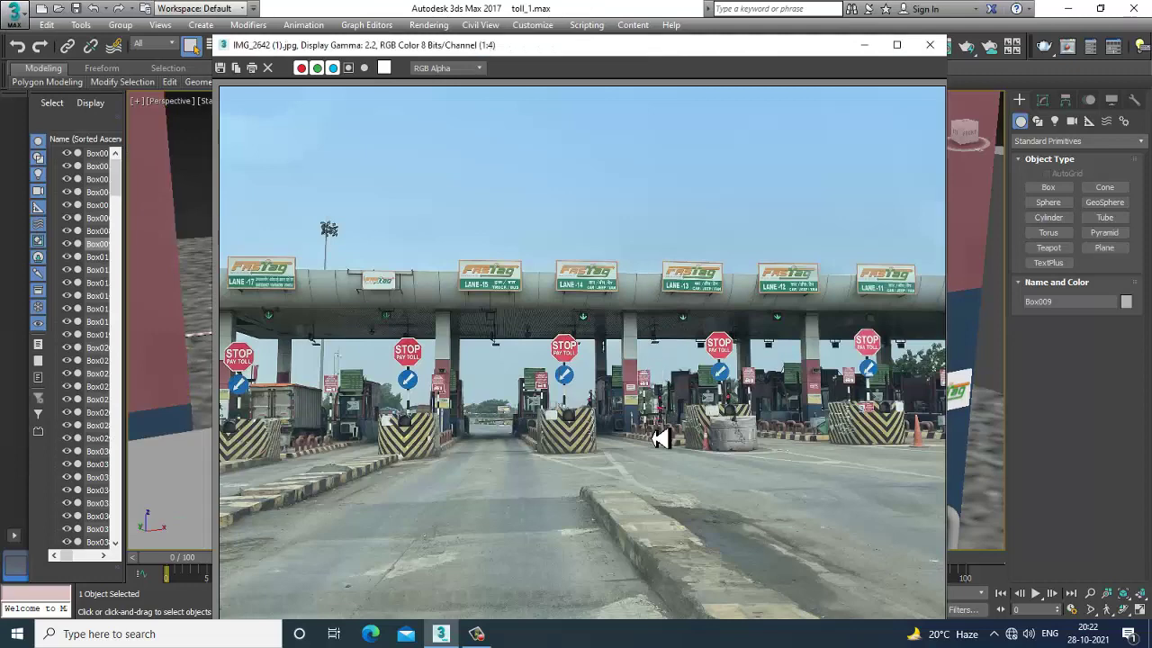
Step: Place the enlarged reference photo alongside the viewport and frame the selected barrier post for comparison
scroll(660, 437, up, 2)
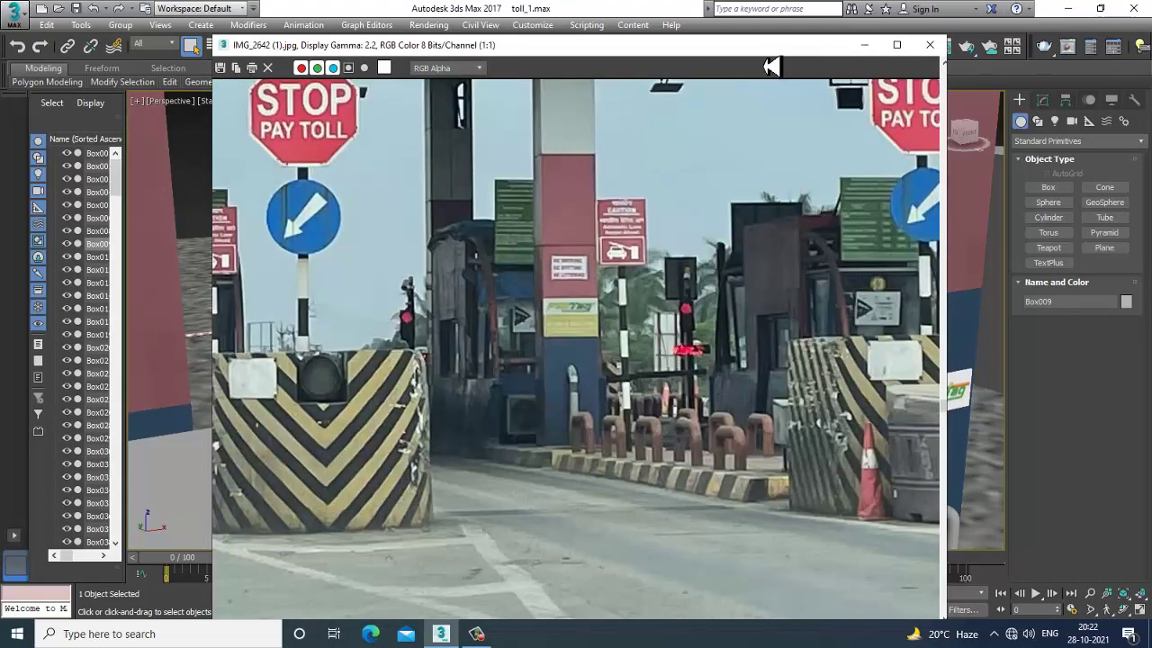
drag(771, 45, 195, 73)
scroll(630, 277, up, 3)
scroll(552, 358, up, 4)
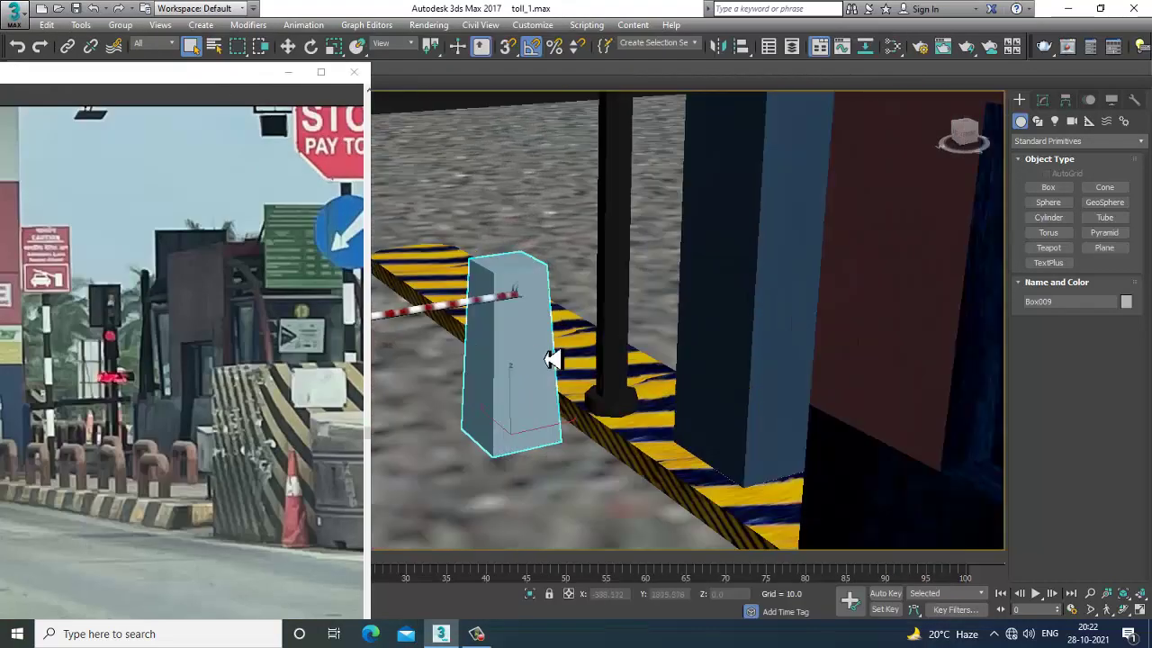
alt+middle_drag(551, 358, 598, 348)
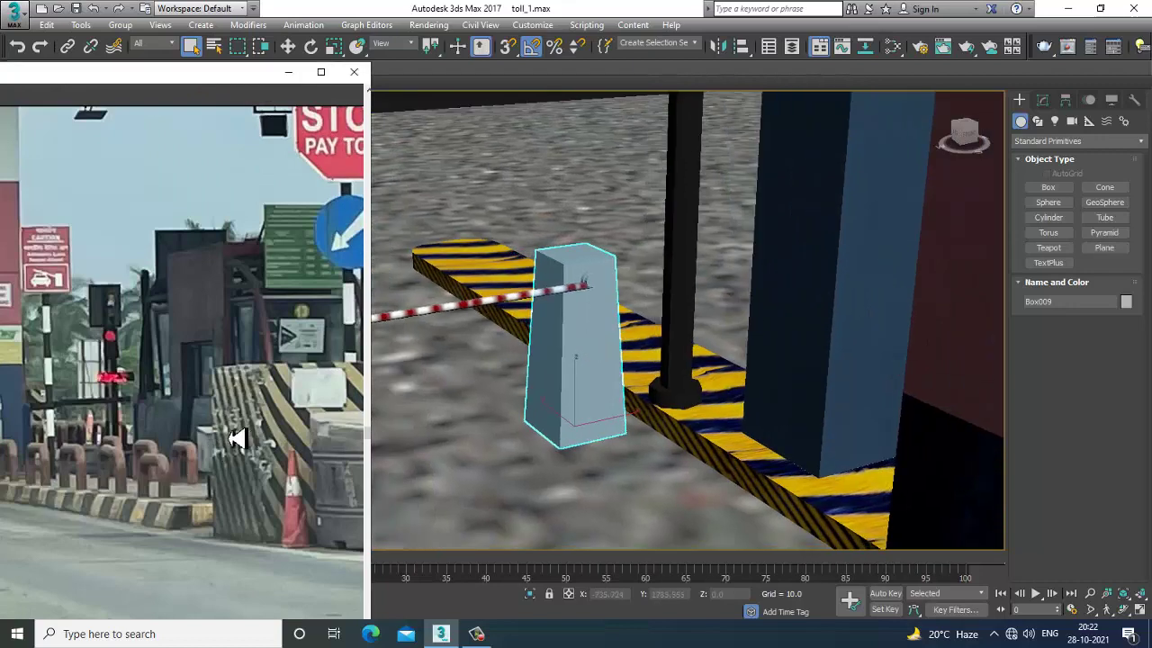
Step: Examine the lanes in the reference photo for the look of the boom barrier, booths and striped barricades
drag(234, 437, 86, 431)
middle_drag(9, 433, 3, 433)
middle_drag(286, 439, 7, 461)
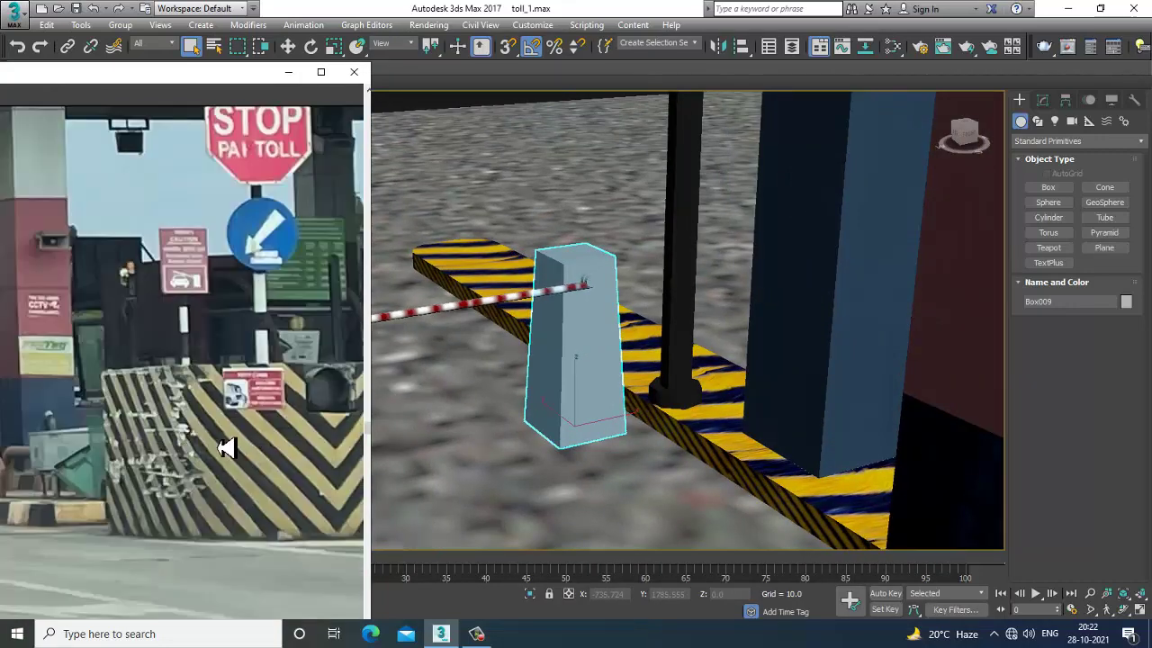
middle_drag(268, 442, 62, 444)
scroll(182, 460, down, 2)
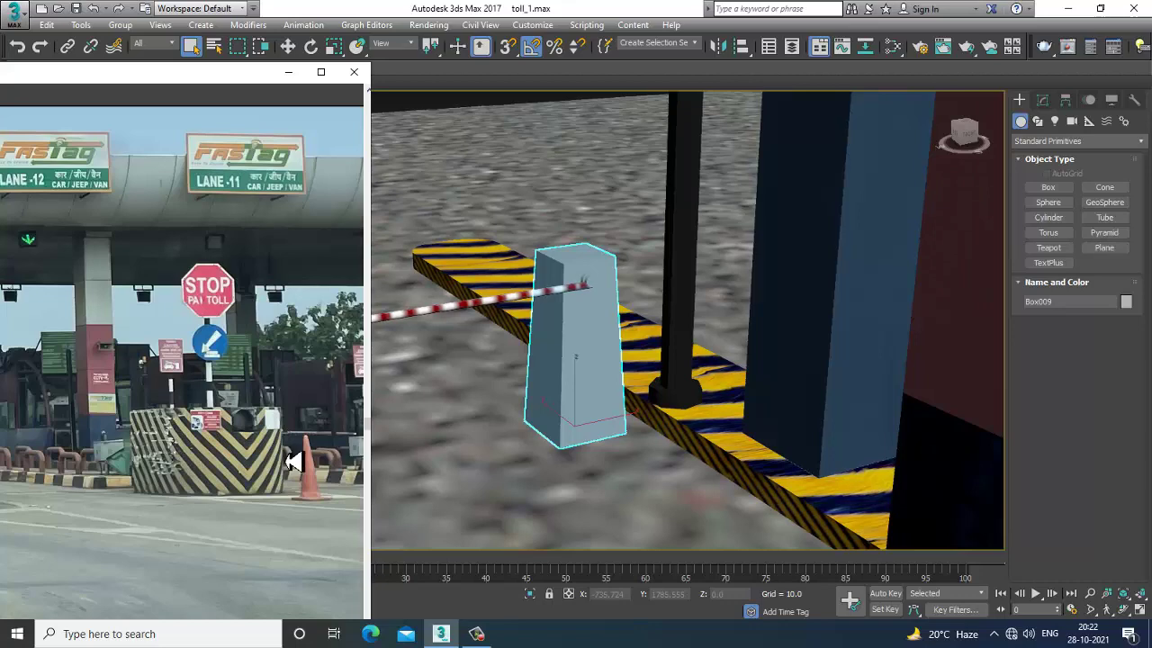
middle_drag(164, 429, 378, 437)
middle_drag(133, 455, 324, 452)
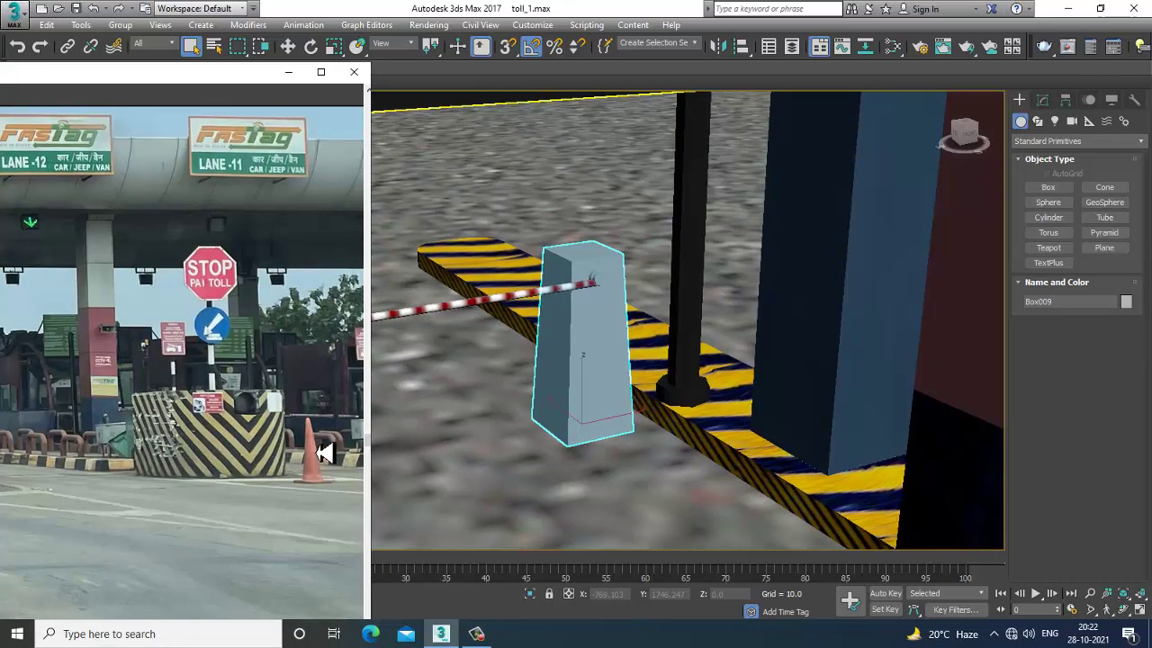
middle_drag(133, 454, 298, 456)
middle_drag(131, 453, 292, 446)
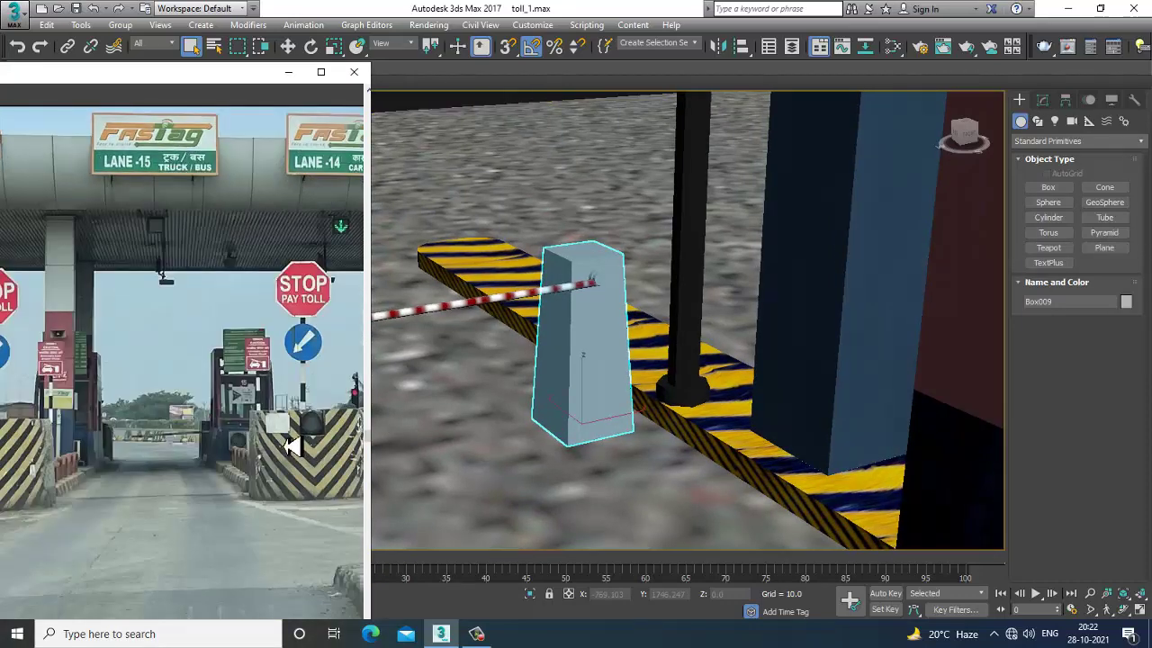
scroll(209, 451, up, 2)
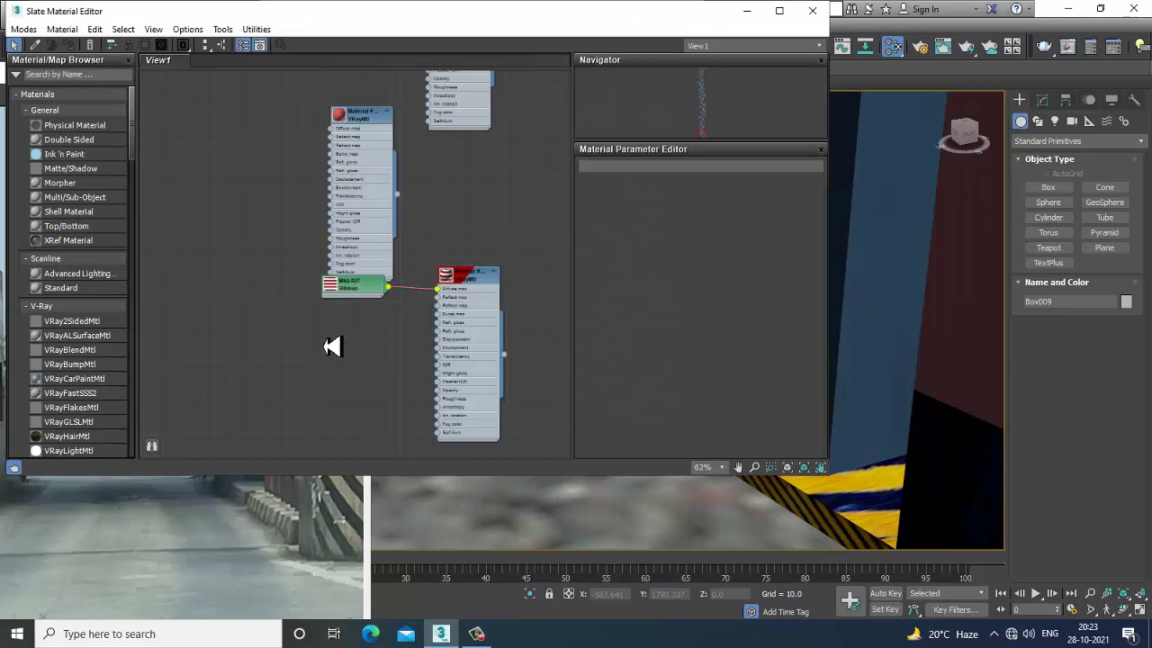
Step: Create a VRayMtl with a beige diffuse colour of Red 190, Green 163, Blue 145 and assign it to the barrier post
middle_drag(325, 346, 270, 150)
drag(134, 160, 136, 222)
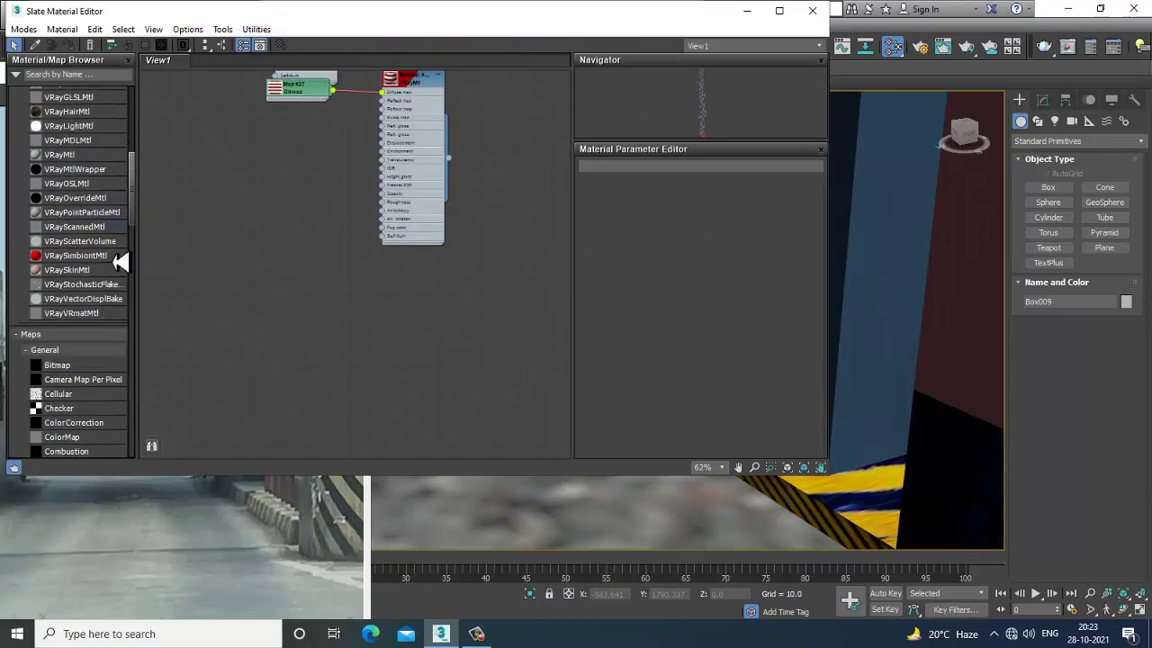
drag(332, 234, 330, 233)
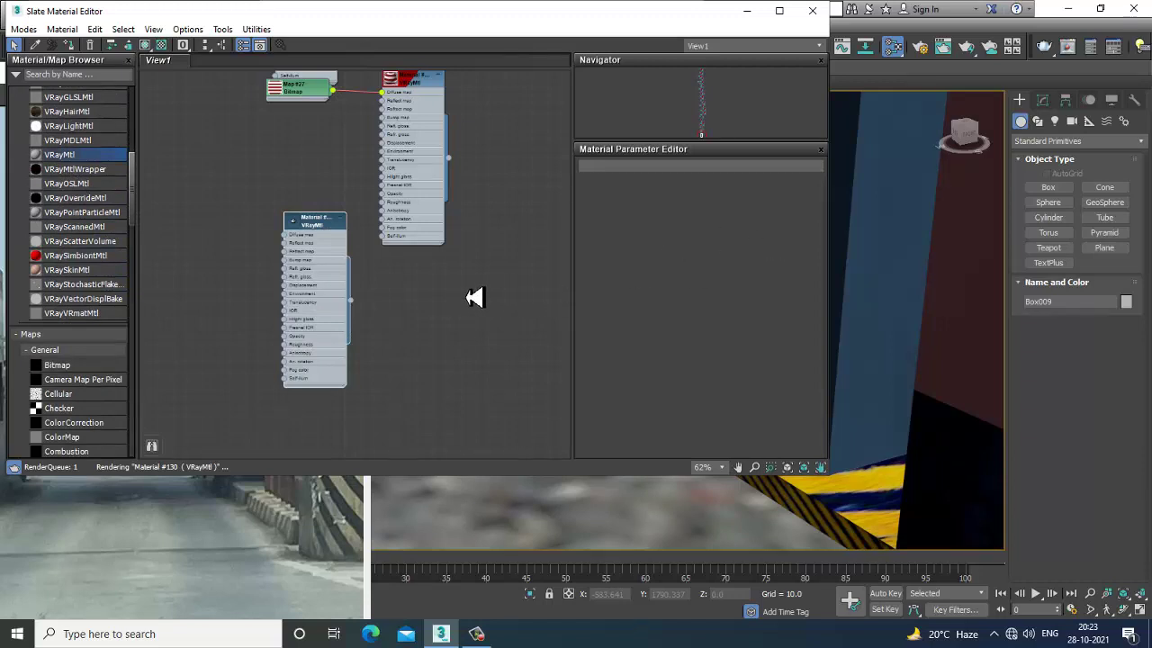
double_click(333, 233)
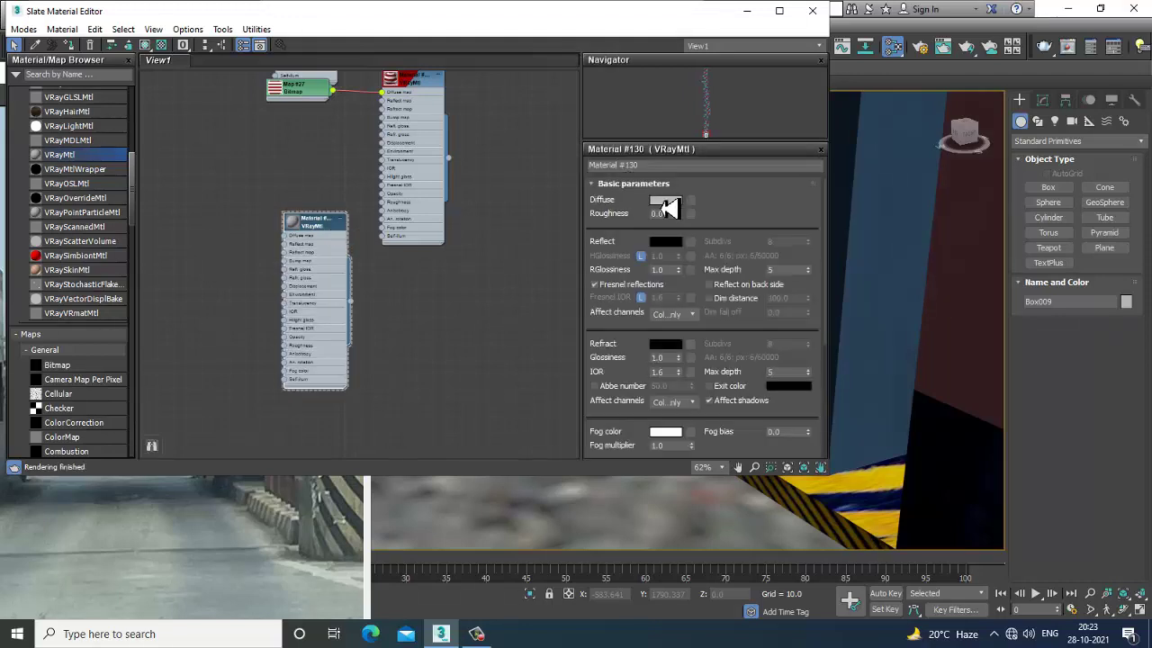
click(666, 201)
mouse_move(413, 169)
mouse_down()
mouse_move(406, 190)
mouse_move(418, 162)
mouse_up()
click(311, 171)
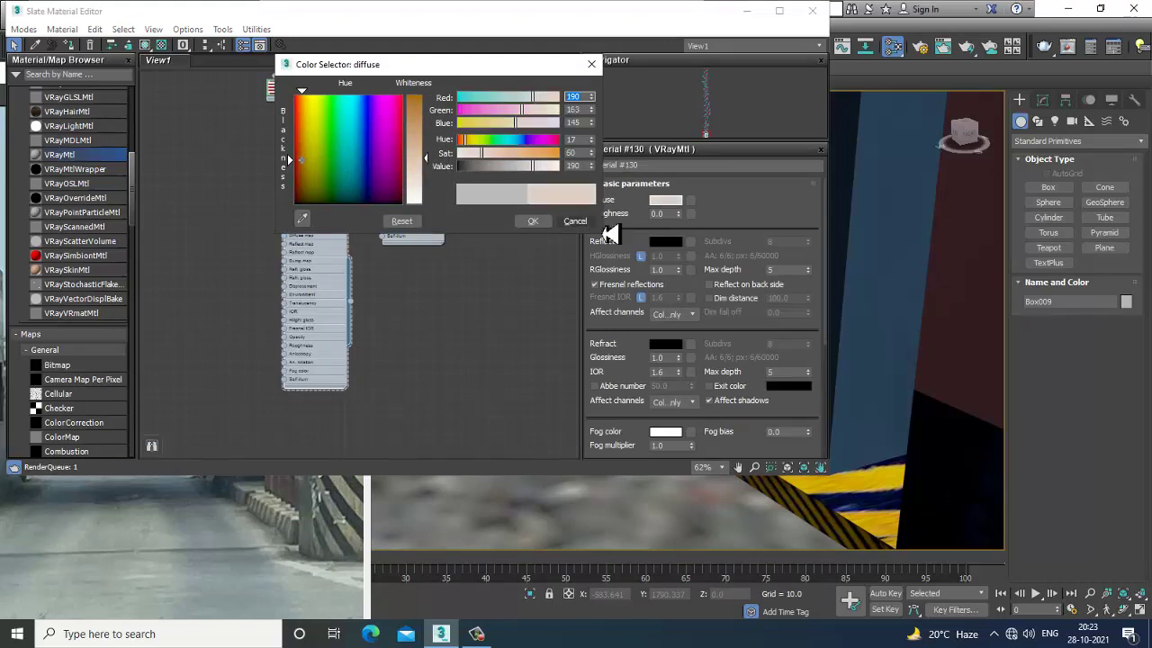
click(535, 223)
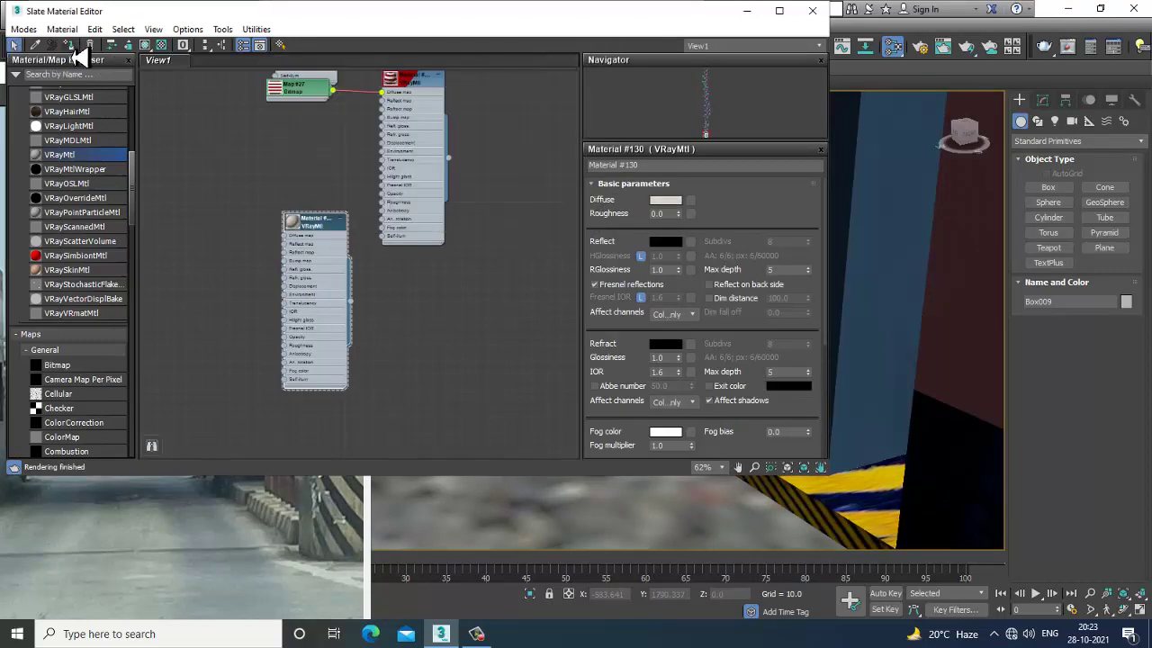
click(747, 13)
Step: Assign the same beige material to the small pivot cylinder where the boom meets the barrier post
scroll(621, 281, down, 4)
scroll(619, 281, up, 4)
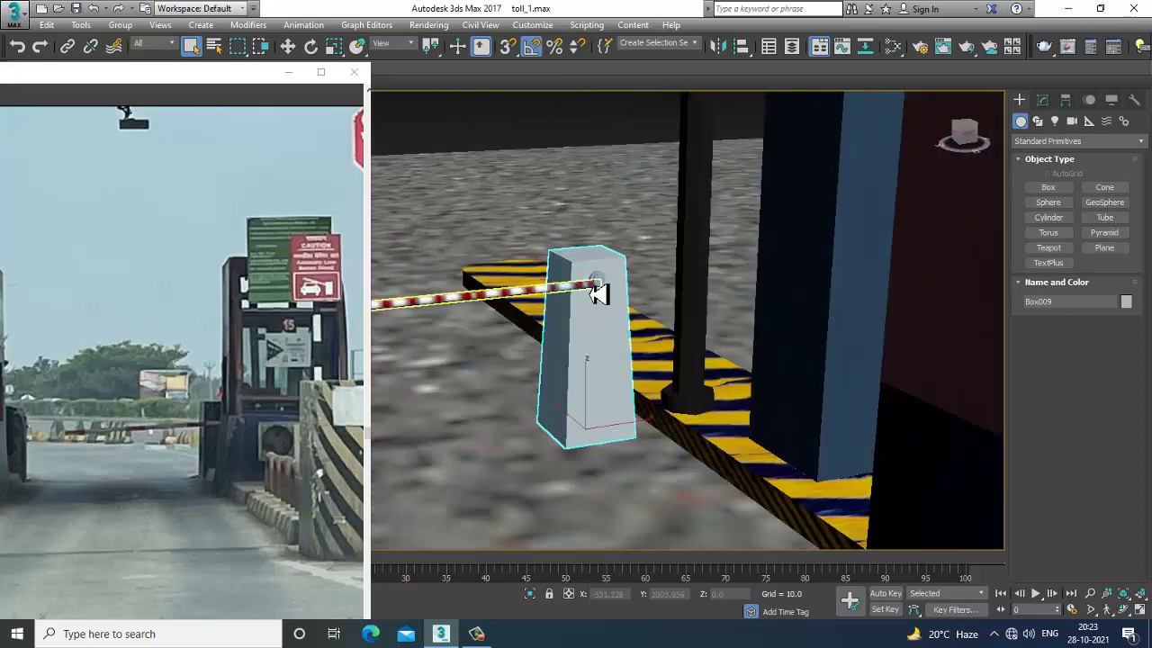
click(598, 288)
key(m)
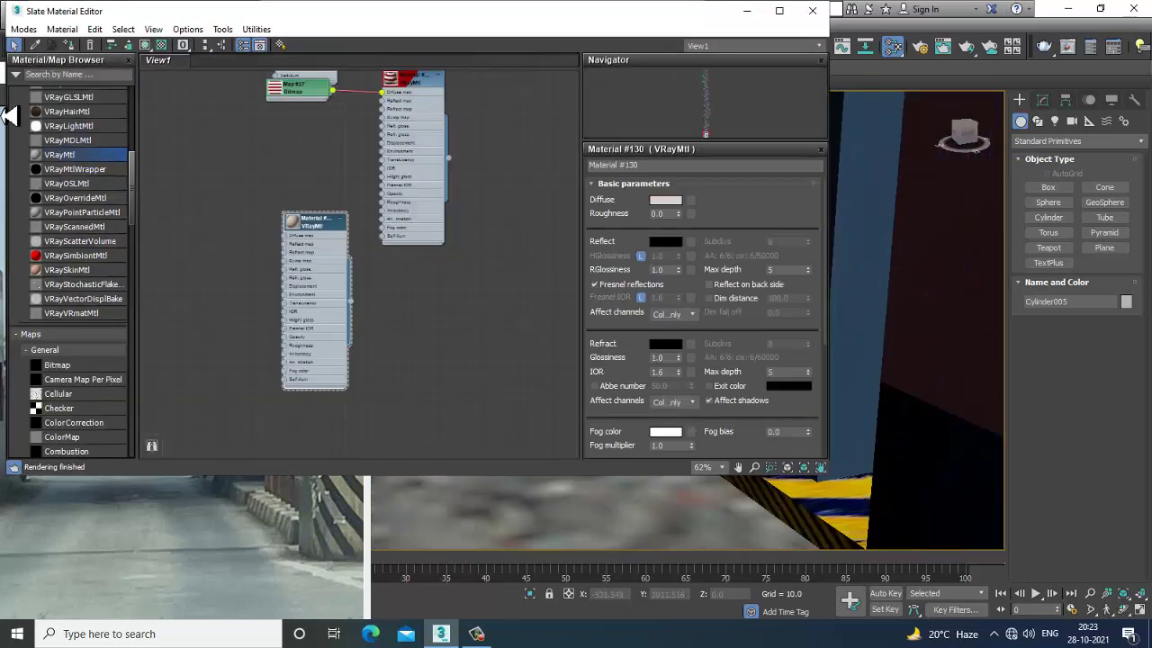
click(749, 12)
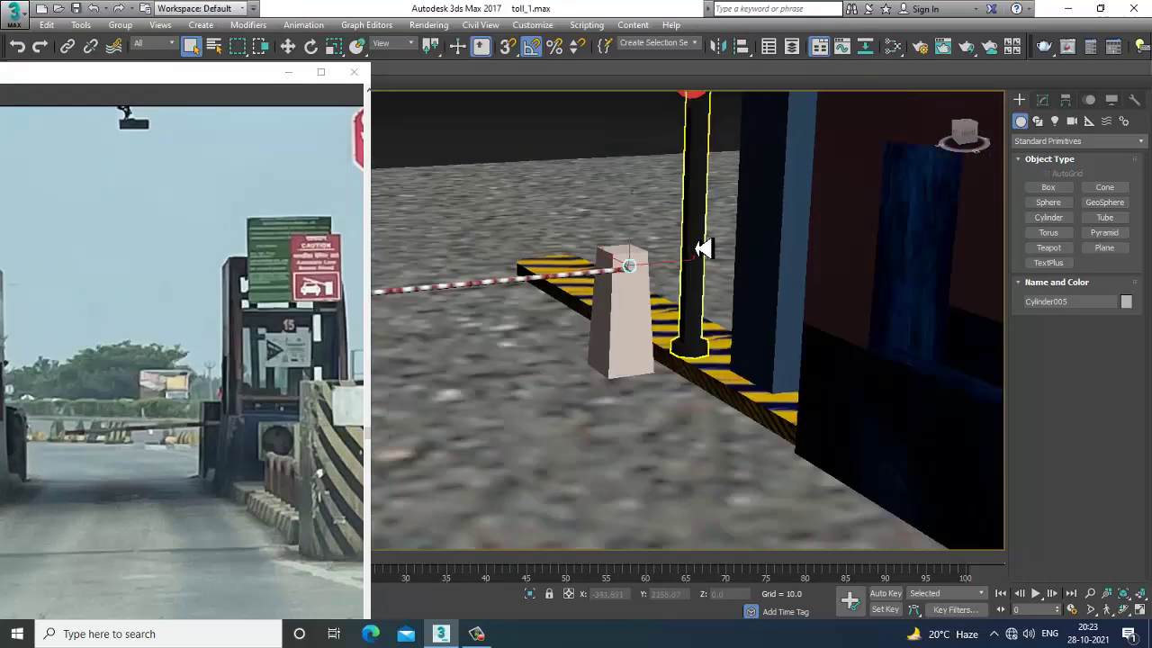
Step: Select the small grey box in front of the striped barricade and frame it up close
scroll(699, 287, down, 10)
scroll(720, 332, up, 5)
alt+middle_drag(772, 355, 725, 303)
scroll(737, 327, down, 5)
scroll(715, 313, up, 3)
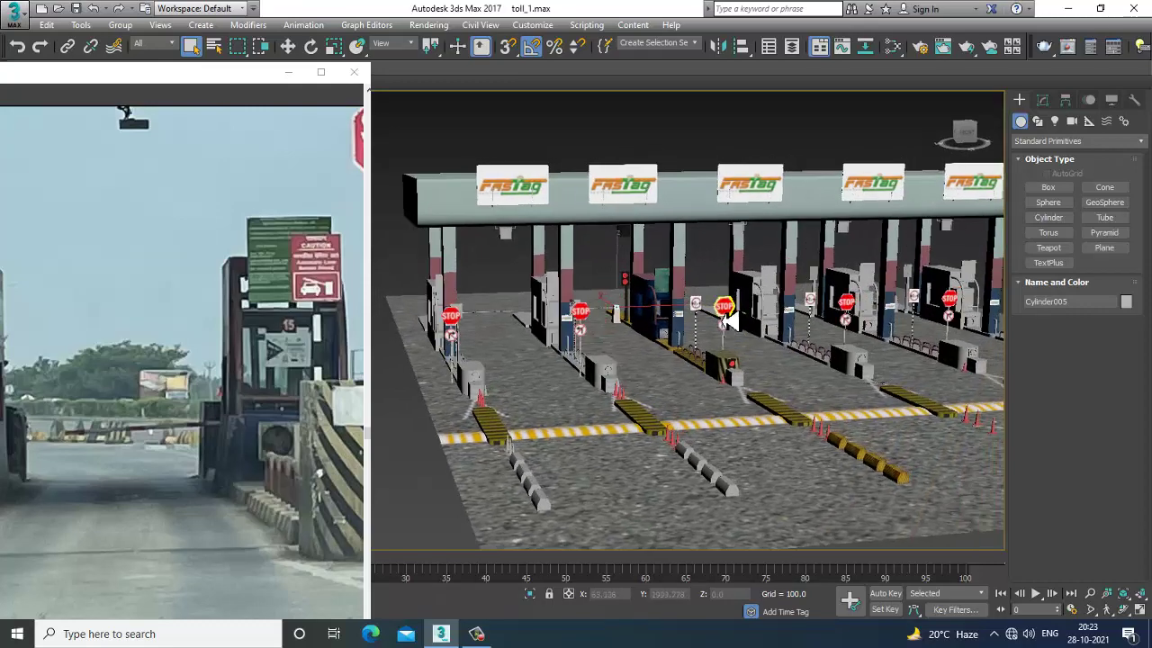
scroll(725, 322, up, 5)
alt+middle_drag(748, 402, 736, 393)
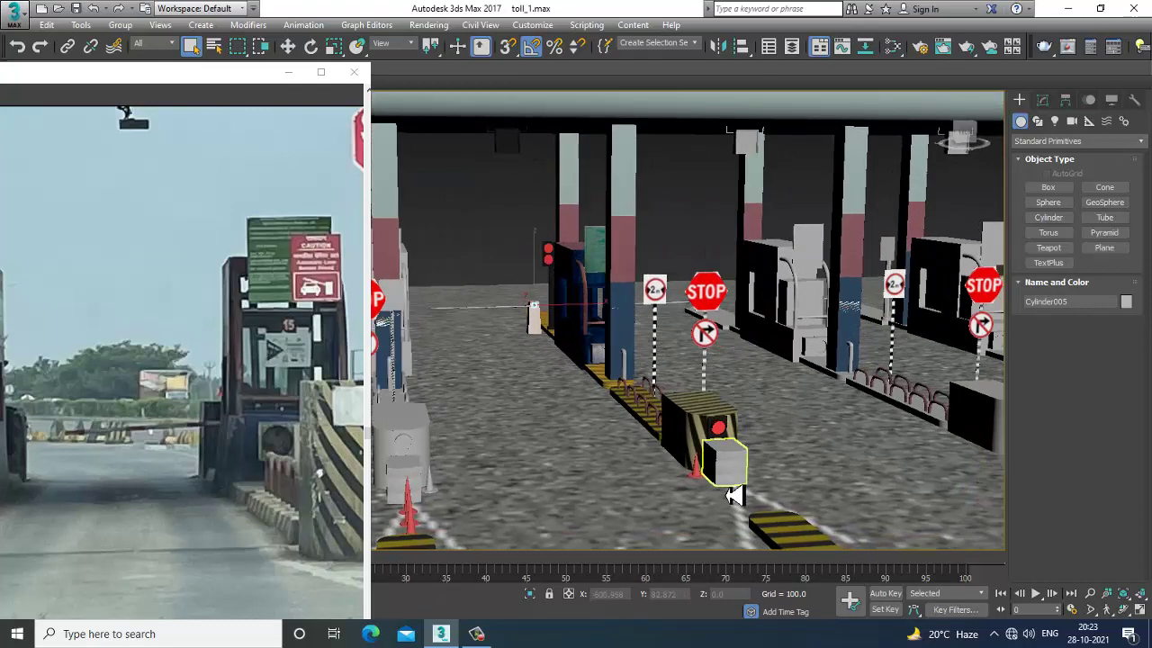
click(731, 477)
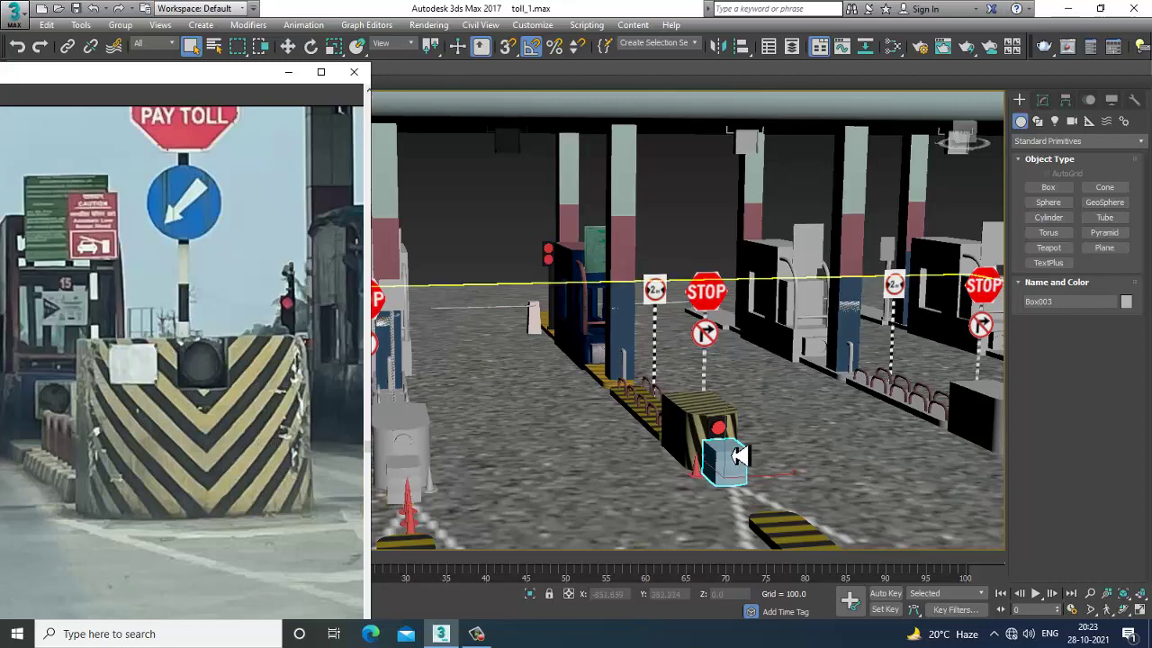
alt+middle_drag(740, 455, 771, 422)
scroll(725, 464, up, 5)
alt+middle_drag(691, 450, 706, 423)
Step: Create a new VRayMtl for the grey box and add a Bitmap map to its diffuse channel
key(m)
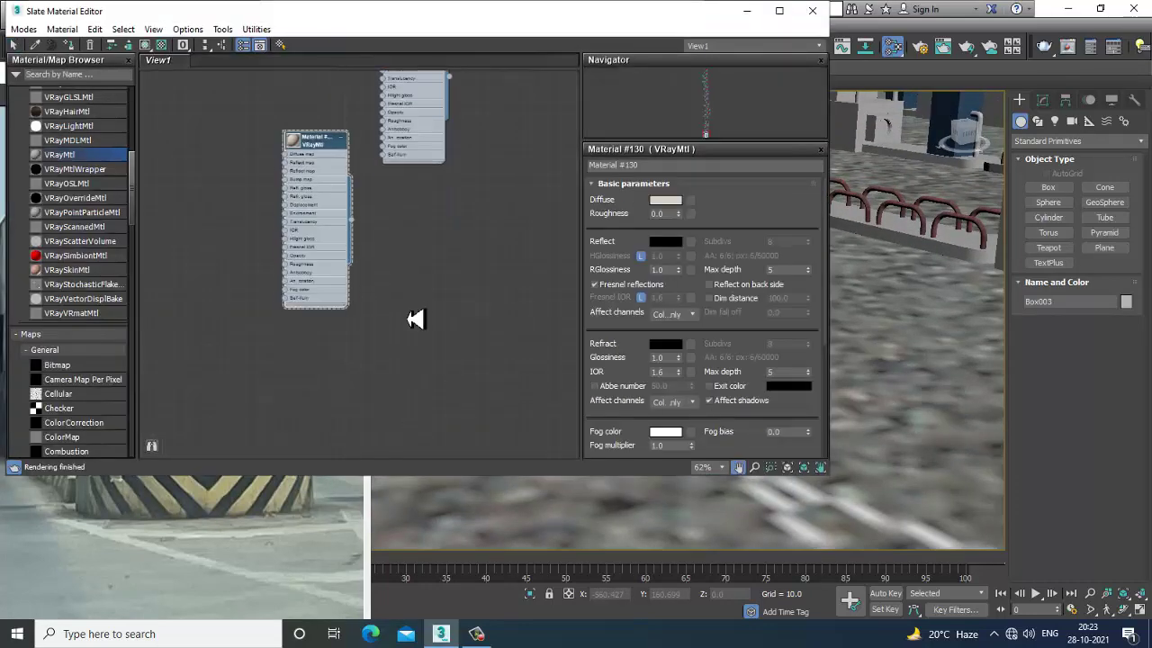
drag(97, 162, 429, 182)
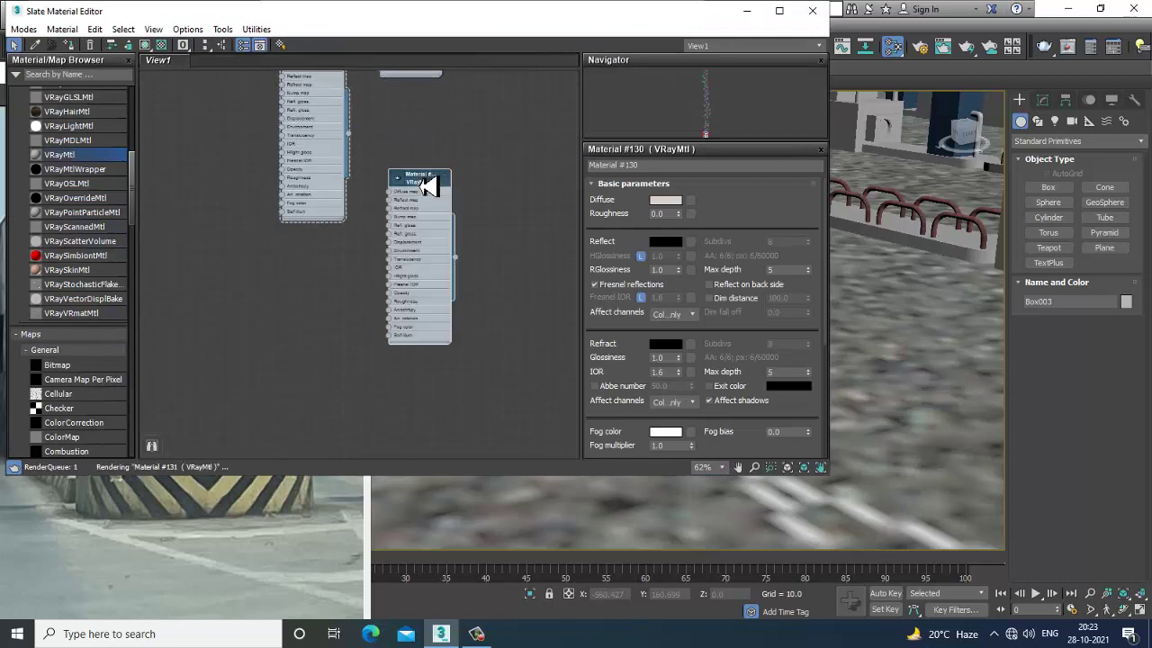
click(691, 210)
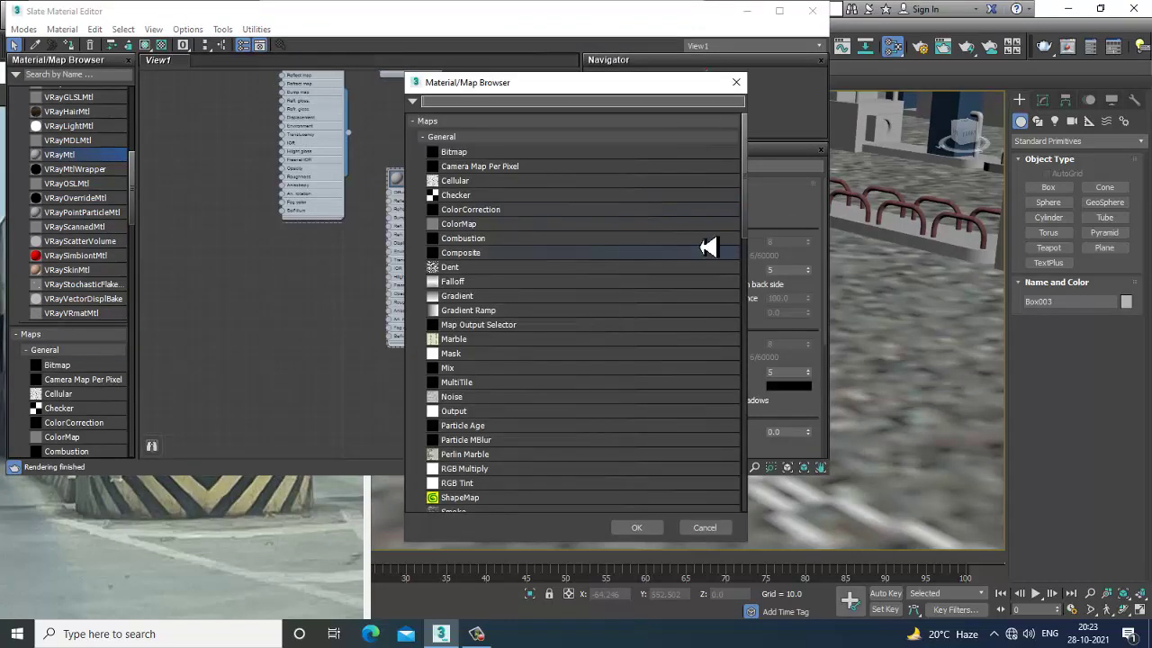
double_click(491, 156)
Step: Load the concrete01 image from October 2021\Tollm\Textures on drive D as the diffuse bitmap and assign the material to the grey box
click(49, 225)
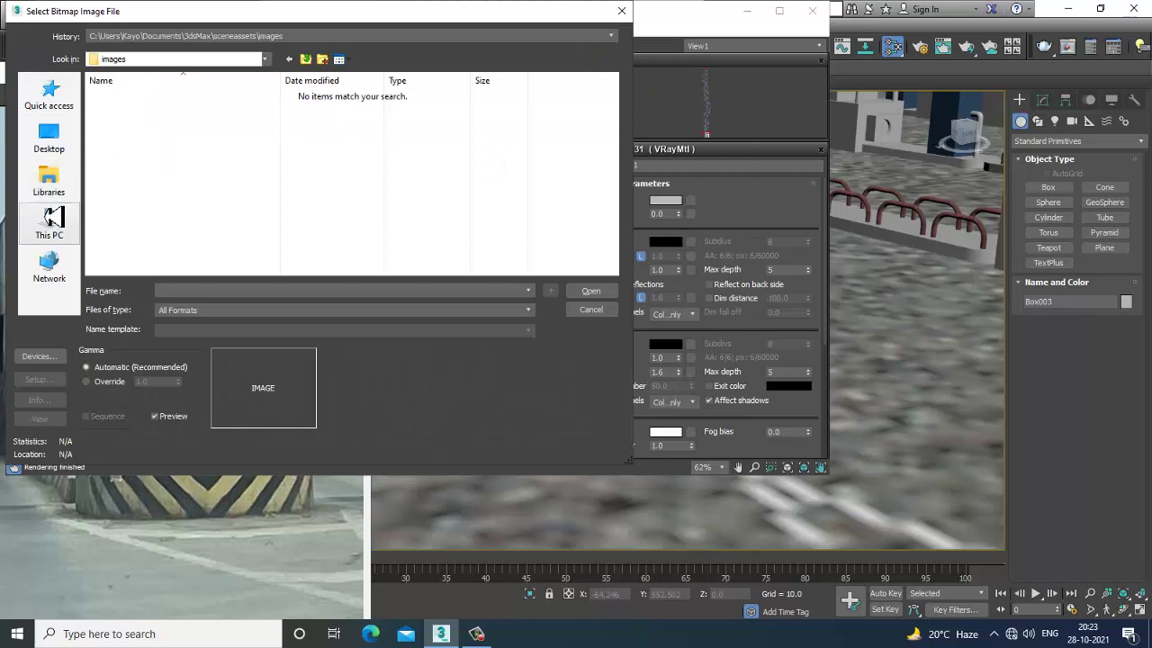
double_click(351, 245)
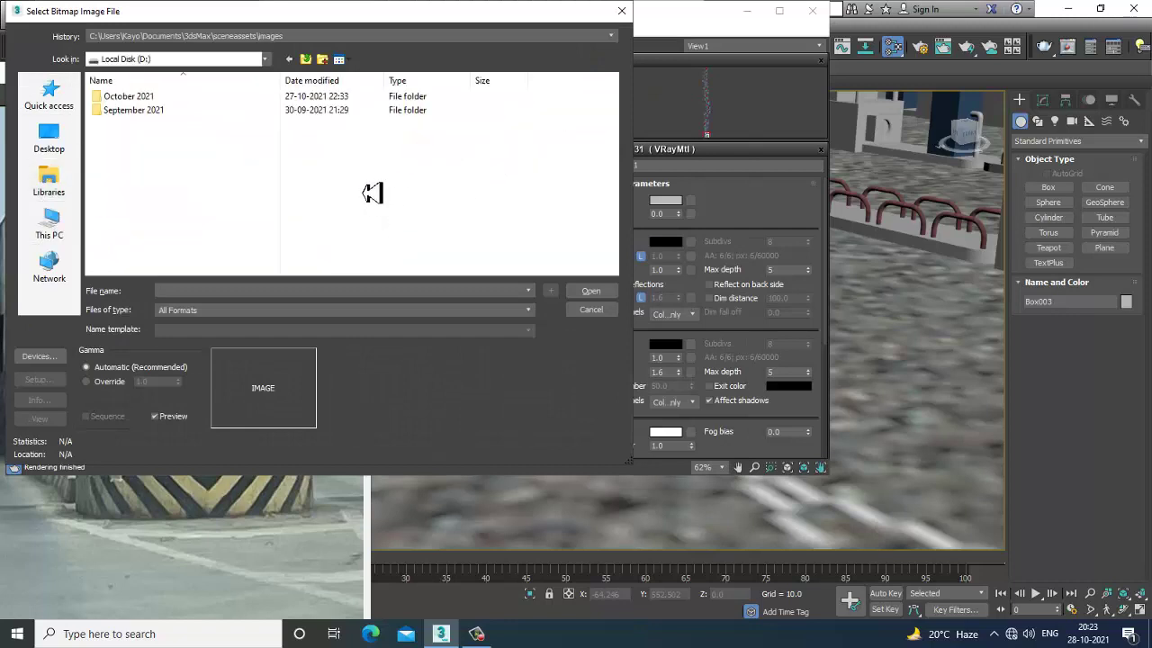
double_click(139, 101)
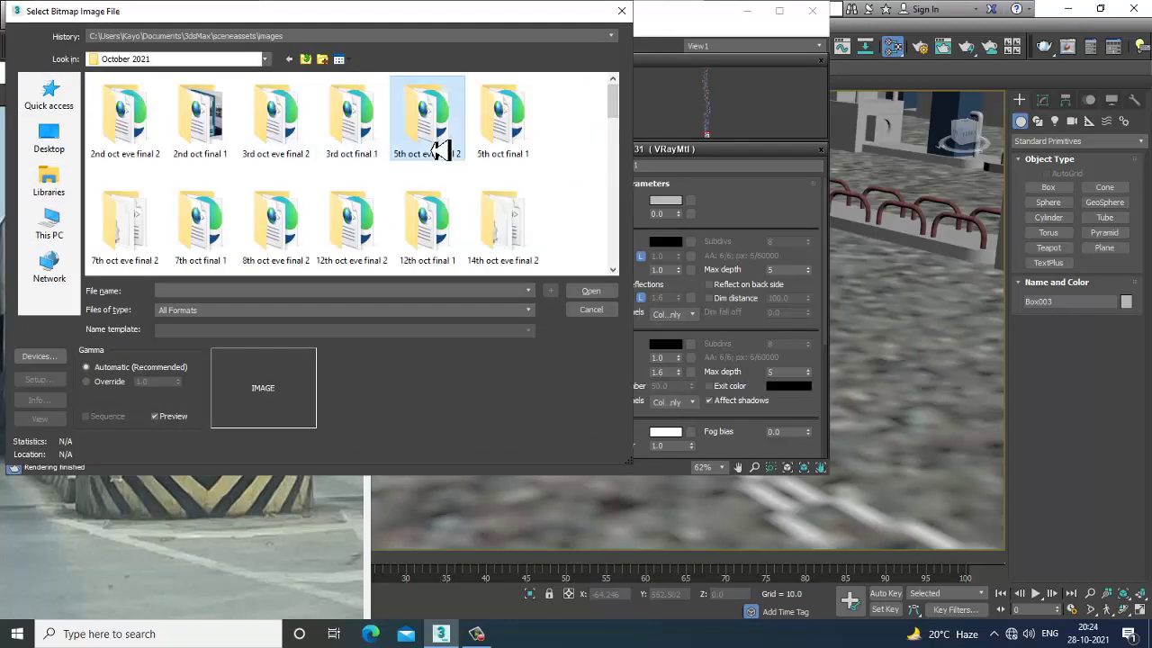
scroll(436, 151, down, 5)
double_click(489, 115)
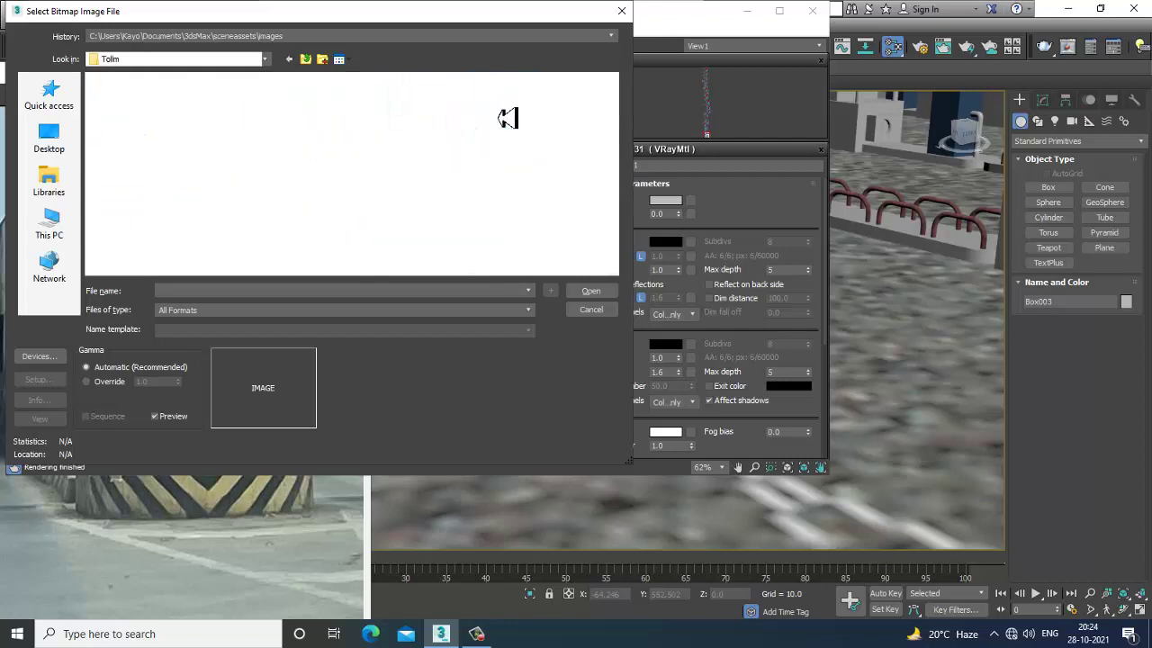
click(517, 137)
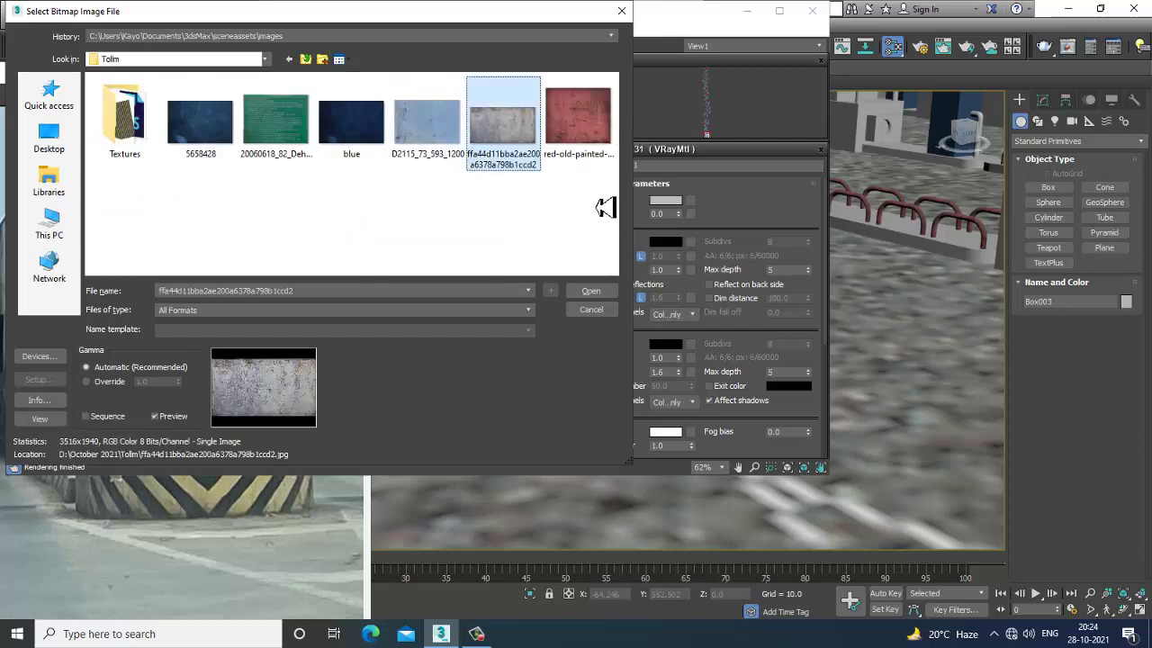
double_click(125, 117)
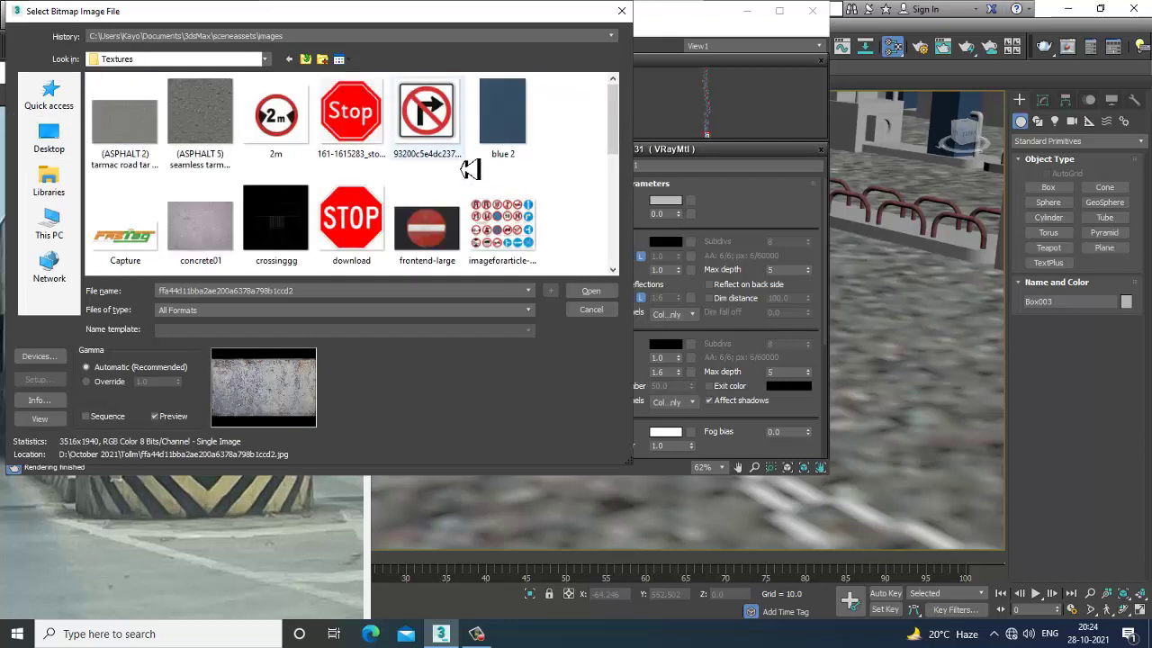
click(222, 228)
double_click(227, 228)
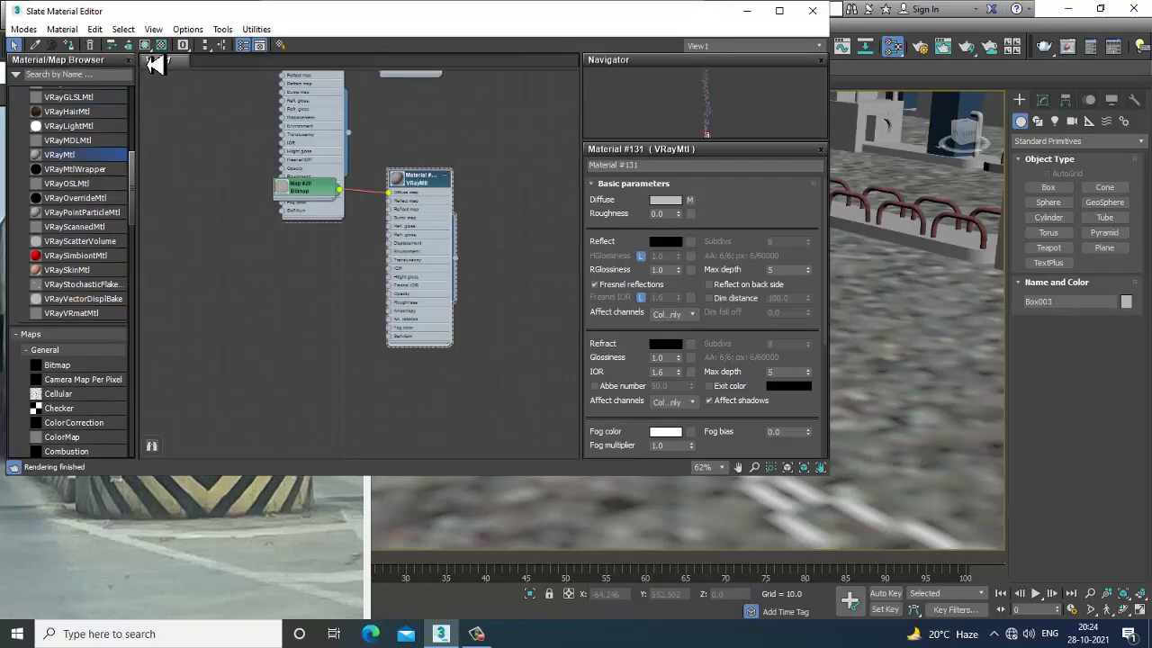
click(748, 11)
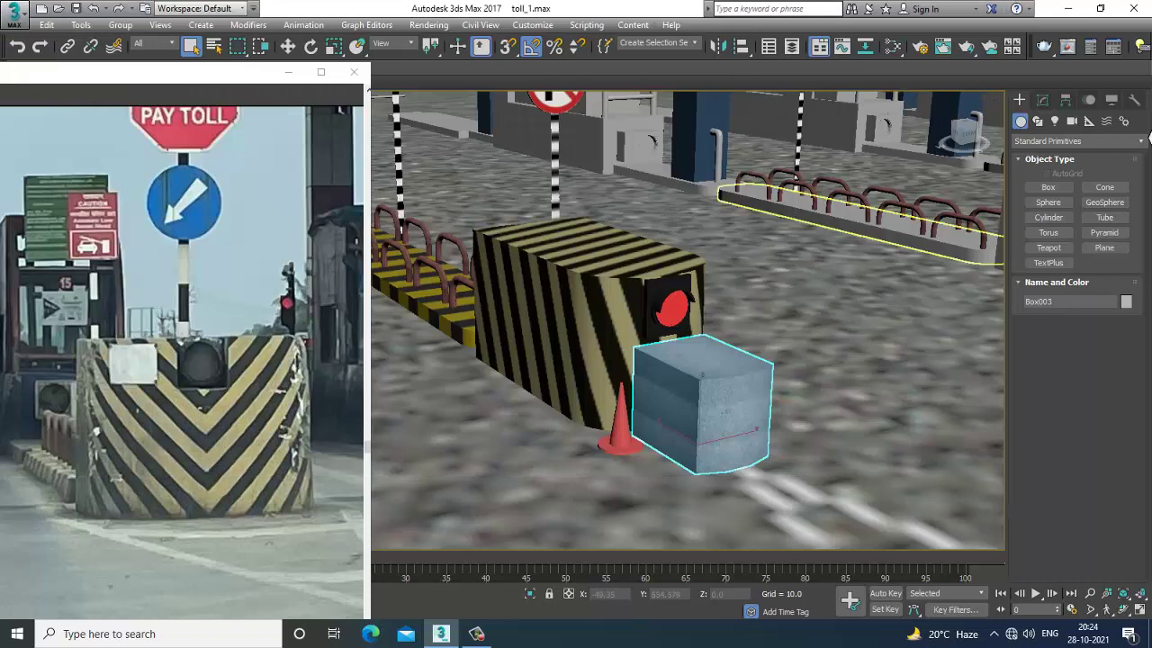
Step: Add a UVW Map modifier to the grey box with Box mapping
click(1044, 101)
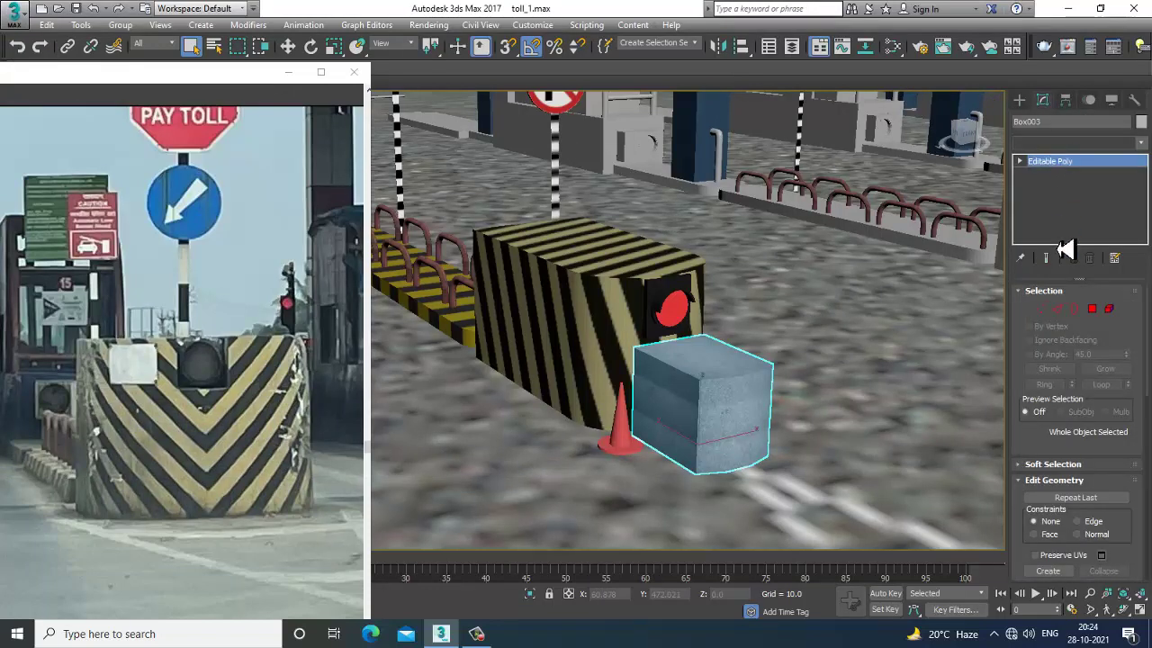
click(1075, 142)
scroll(1061, 252, down, 5)
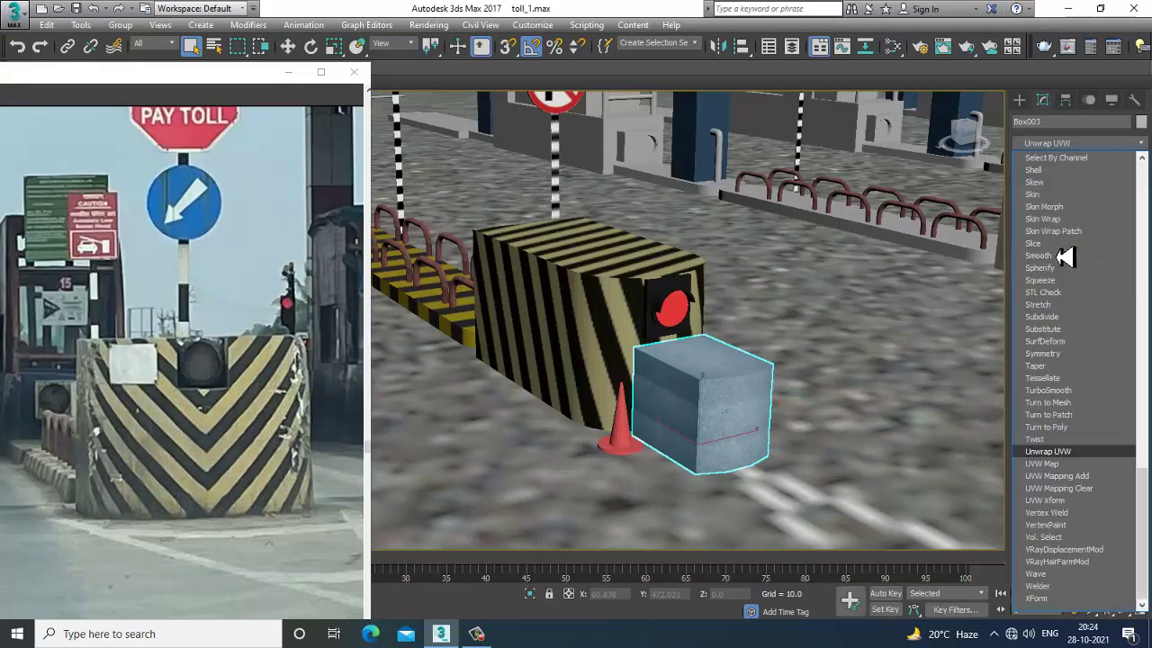
click(1075, 475)
click(1049, 373)
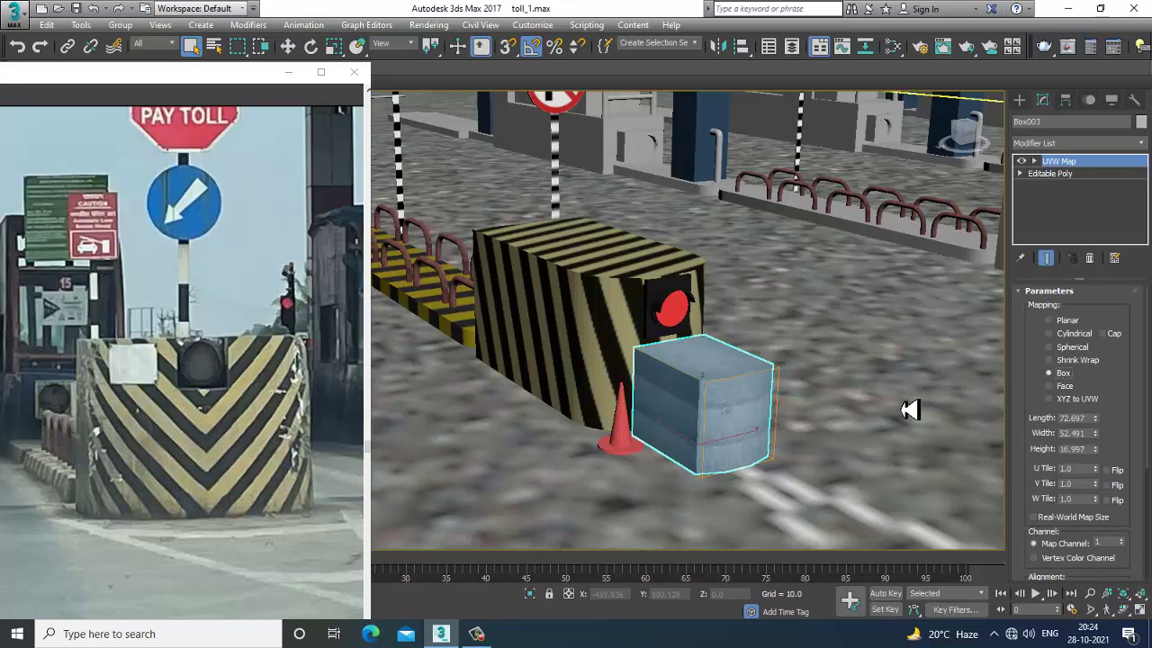
Step: Adjust the UVW Map height to 23.116 and fit the mapping gizmo to the concrete box
scroll(694, 446, up, 10)
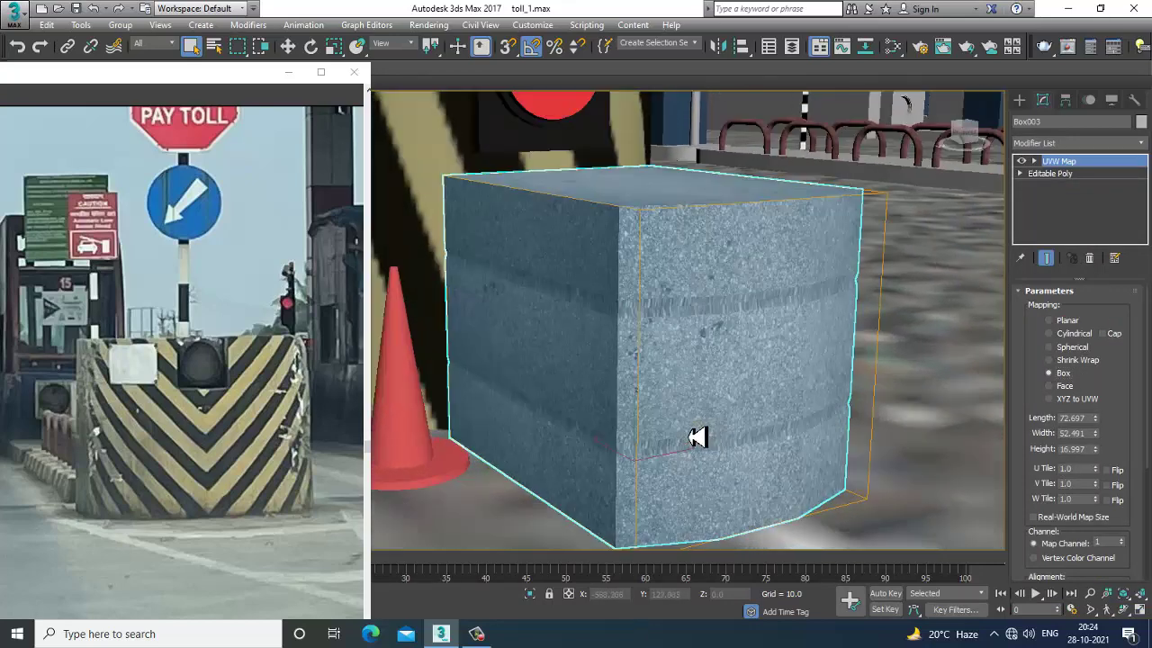
scroll(1128, 437, down, 1)
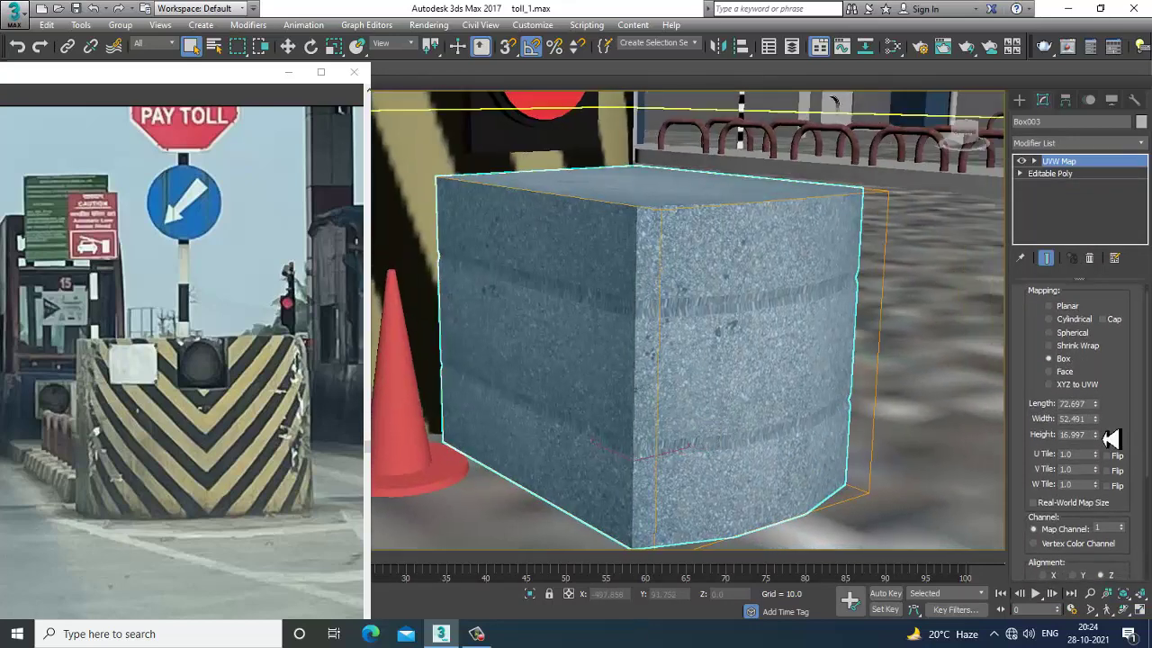
mouse_move(1096, 435)
mouse_down()
mouse_move(1097, 493)
mouse_move(1091, 414)
mouse_up()
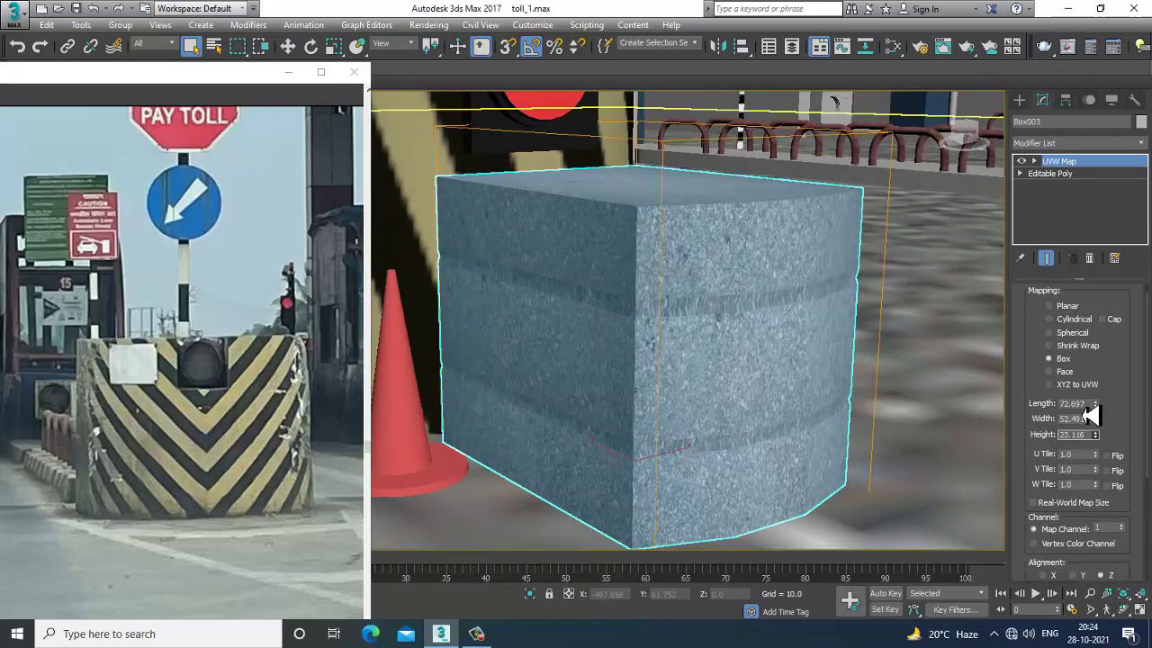
scroll(804, 332, down, 10)
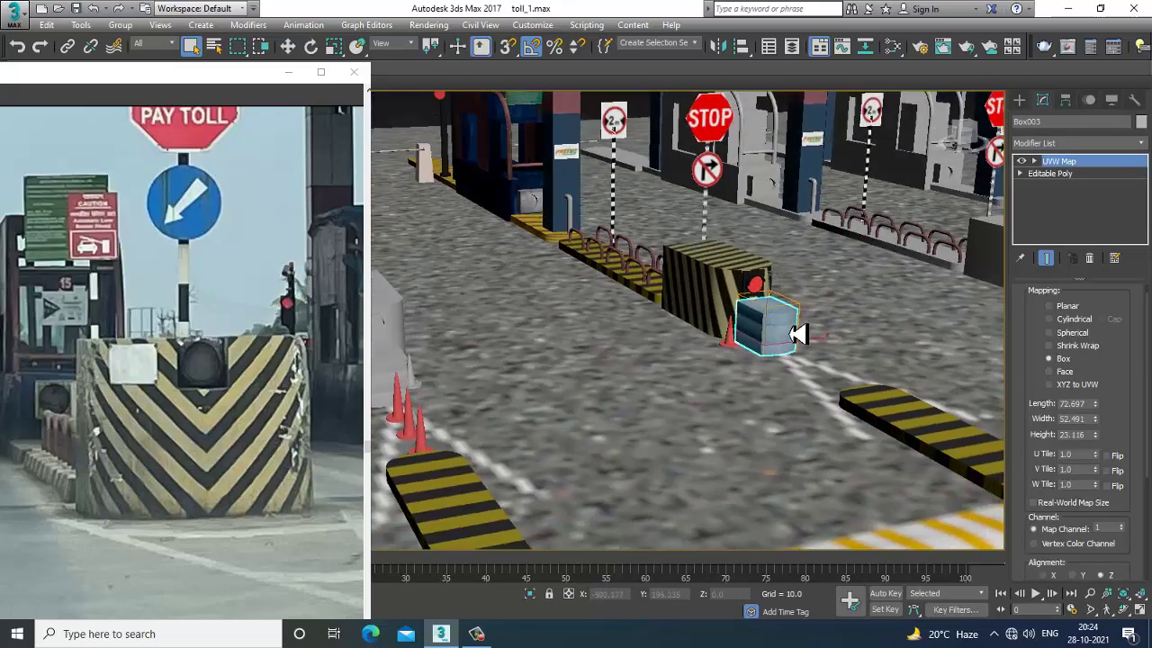
scroll(1044, 473, down, 5)
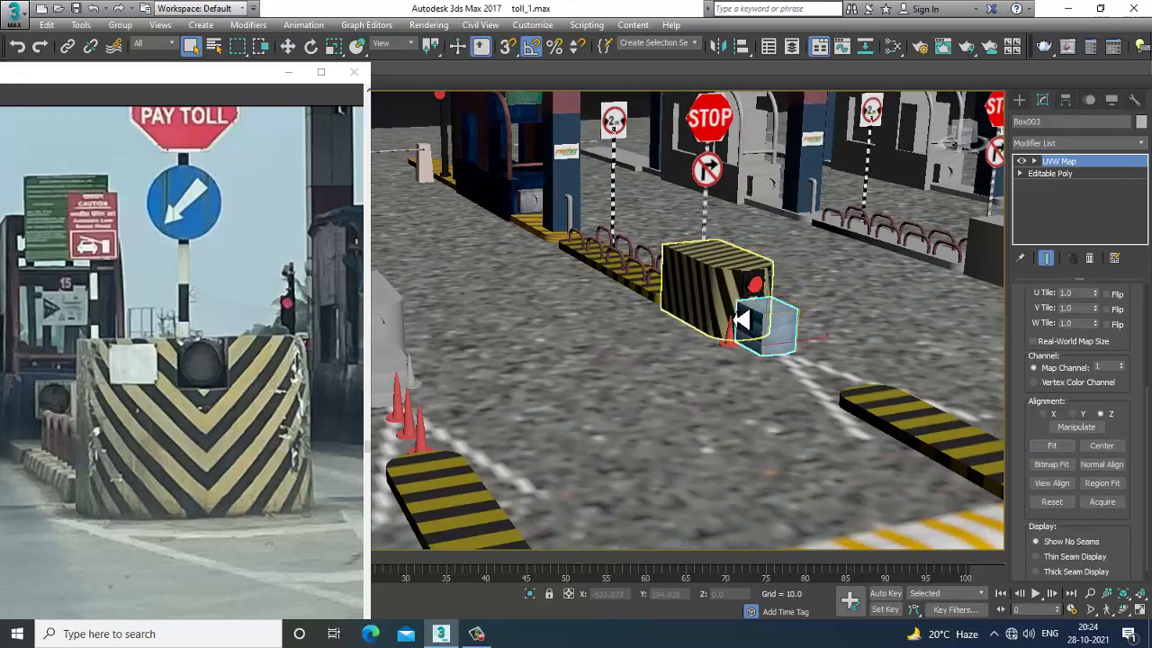
Step: Select every object of the untextured toll lane island next to the textured one and delete them
scroll(748, 333, down, 6)
scroll(738, 347, up, 2)
key(w)
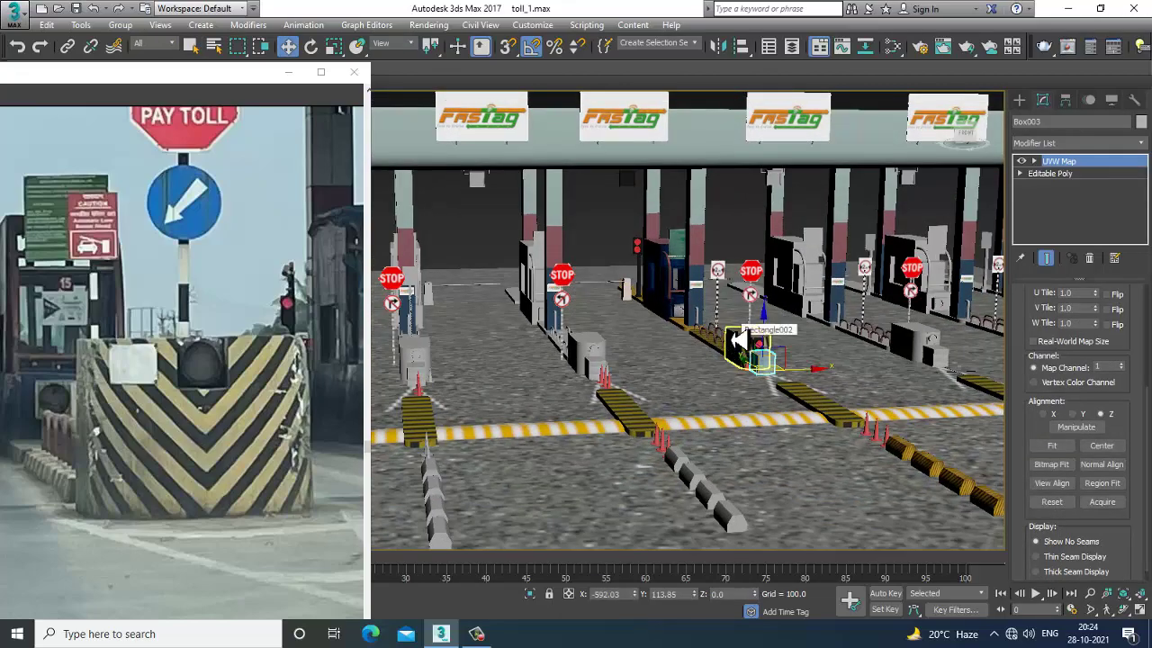
alt+middle_drag(606, 383, 586, 355)
alt+middle_drag(550, 268, 537, 264)
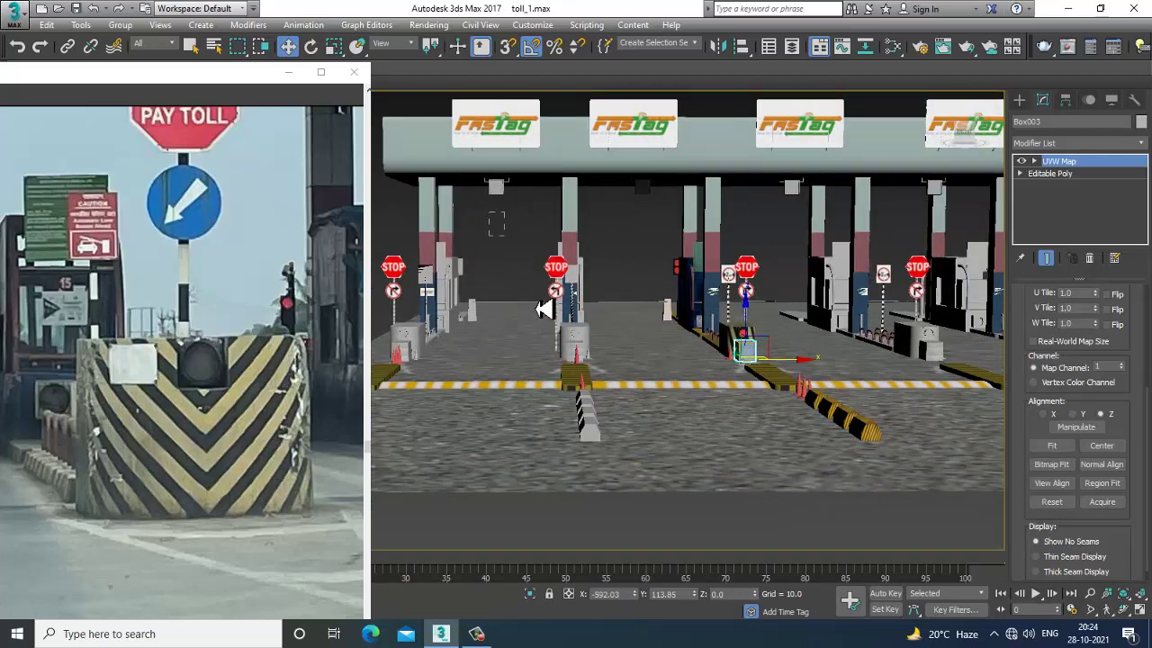
drag(611, 464, 612, 464)
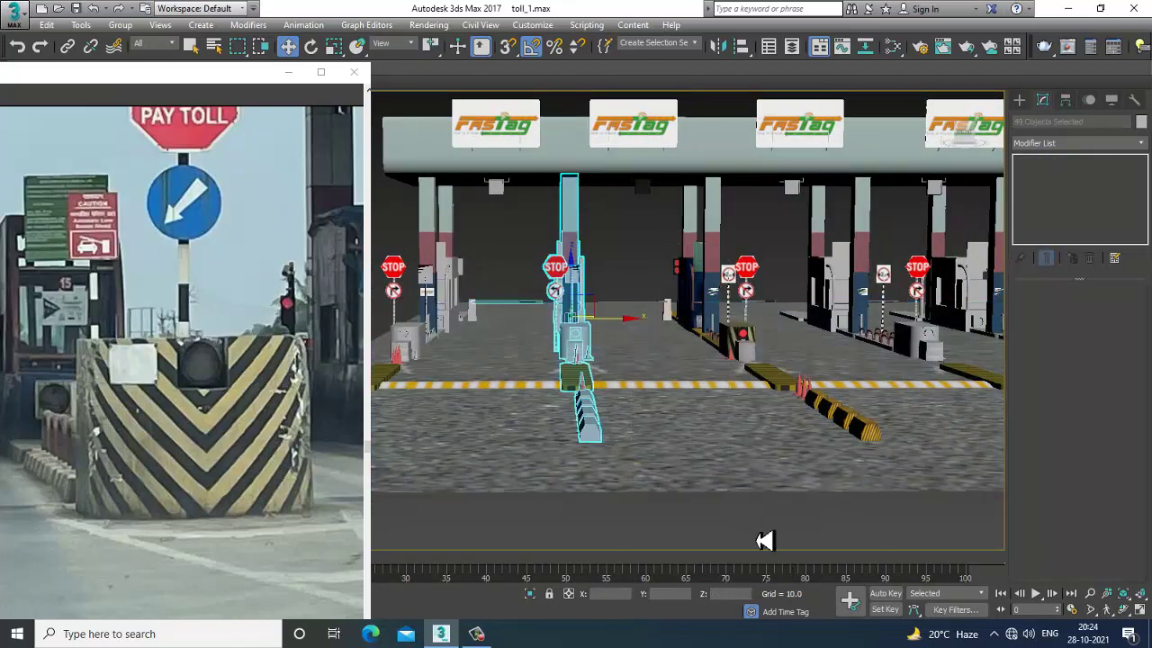
alt+middle_drag(521, 335, 645, 187)
key(Delete)
Step: Select the textured lane island with its columns, booth, signs and barricades, leaving out the ground, boom barrier and barrier post
drag(738, 491, 743, 526)
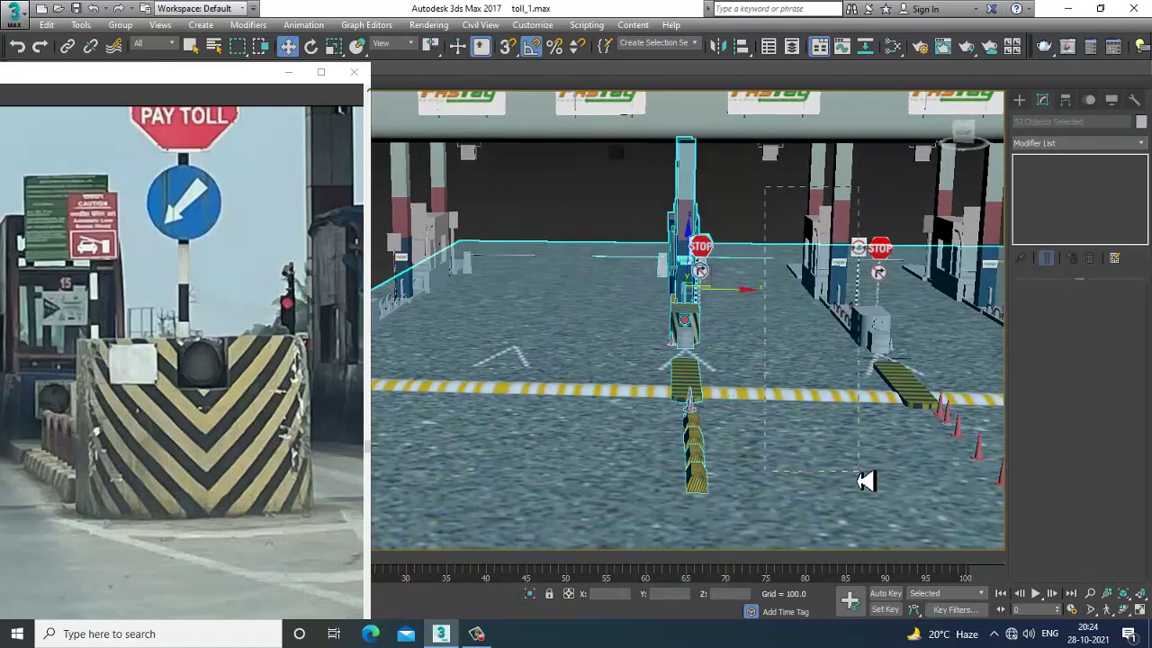
alt+drag(864, 481, 862, 479)
alt+drag(597, 235, 654, 338)
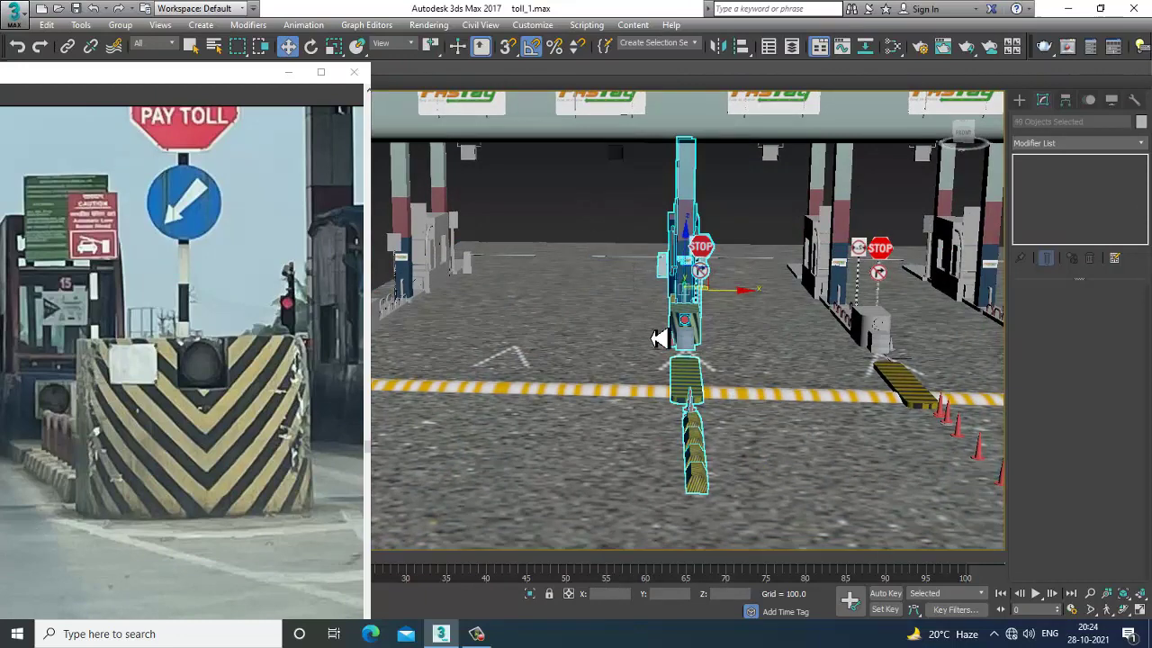
alt+click(667, 277)
alt+middle_drag(752, 316, 762, 321)
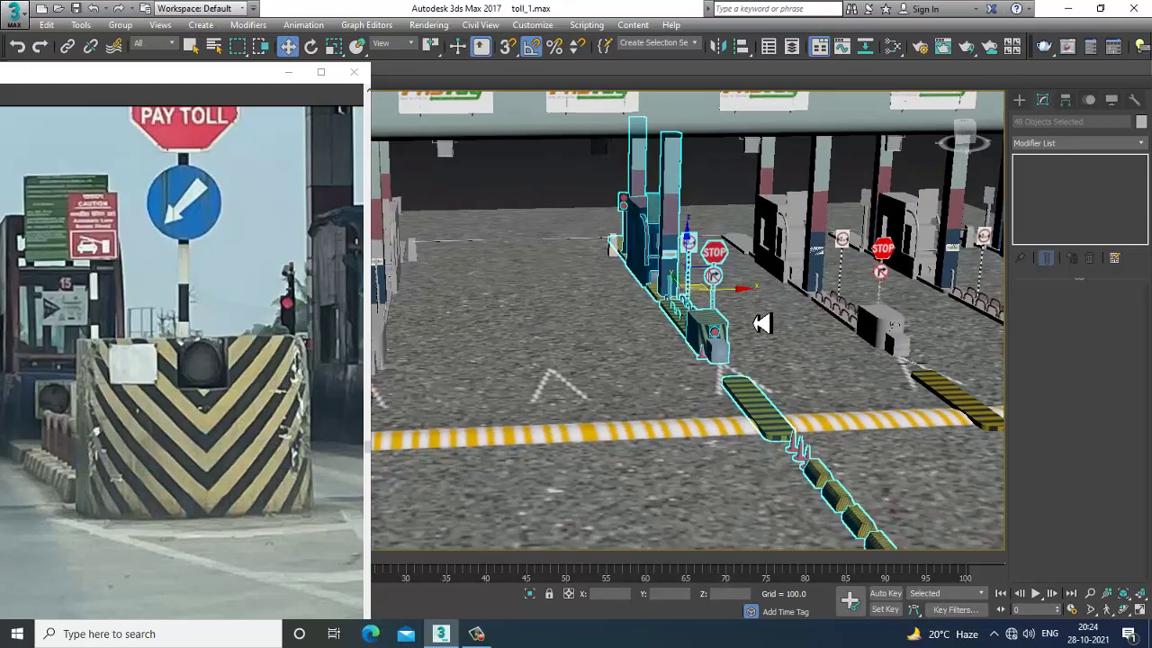
scroll(624, 260, up, 5)
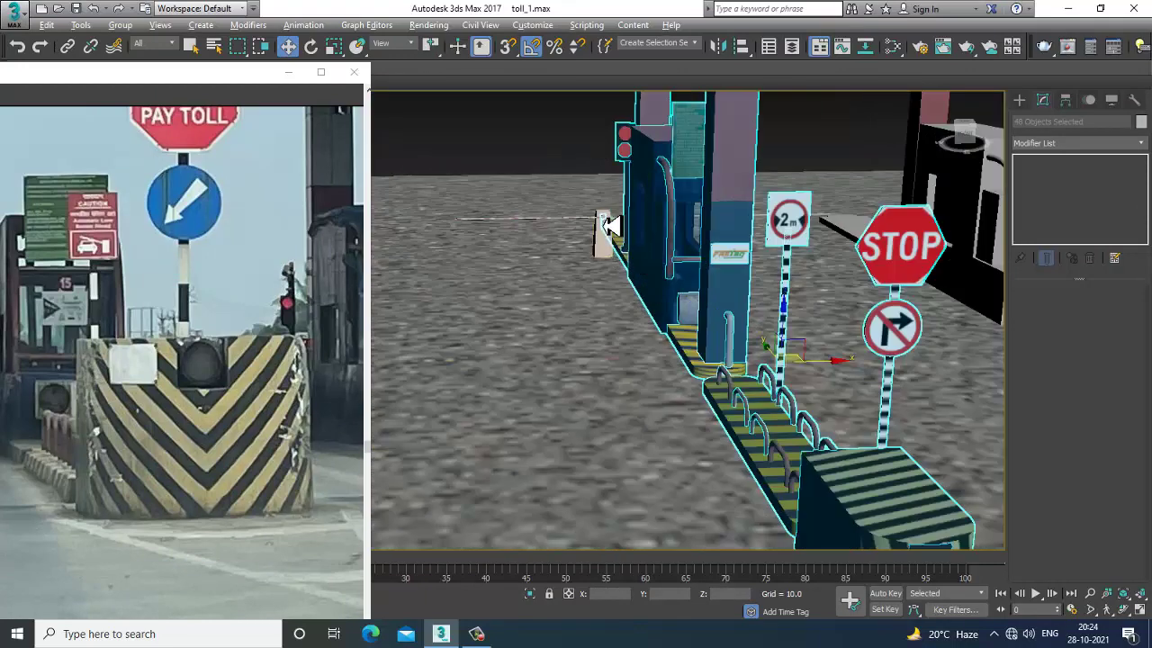
scroll(745, 322, down, 5)
scroll(659, 273, up, 9)
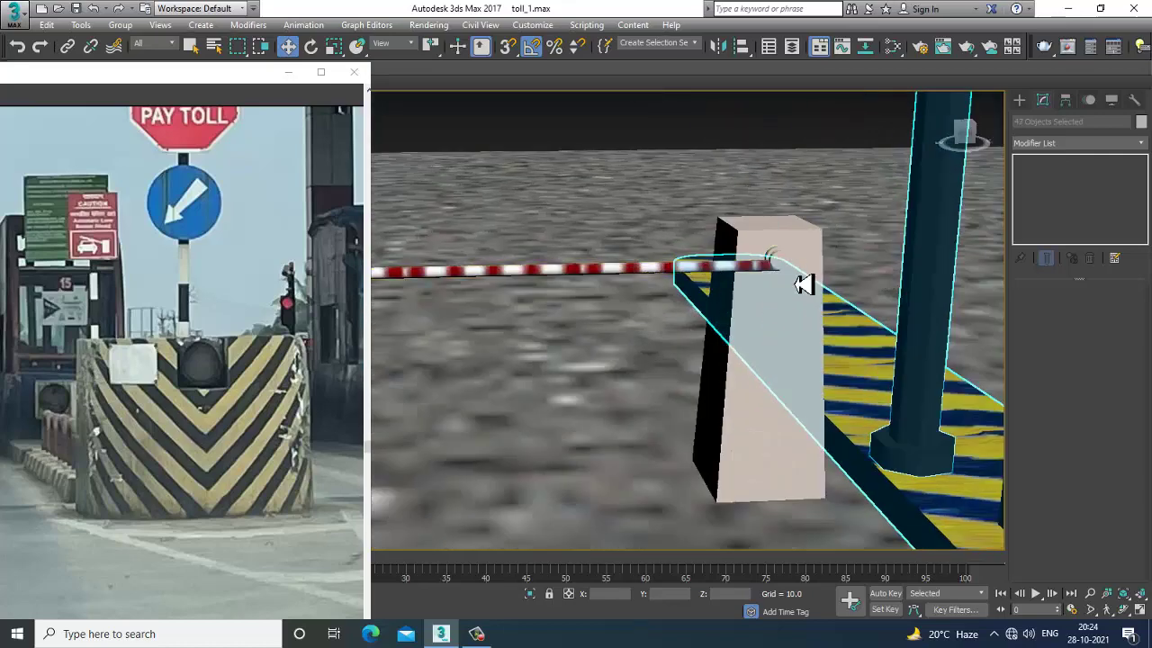
scroll(804, 284, down, 8)
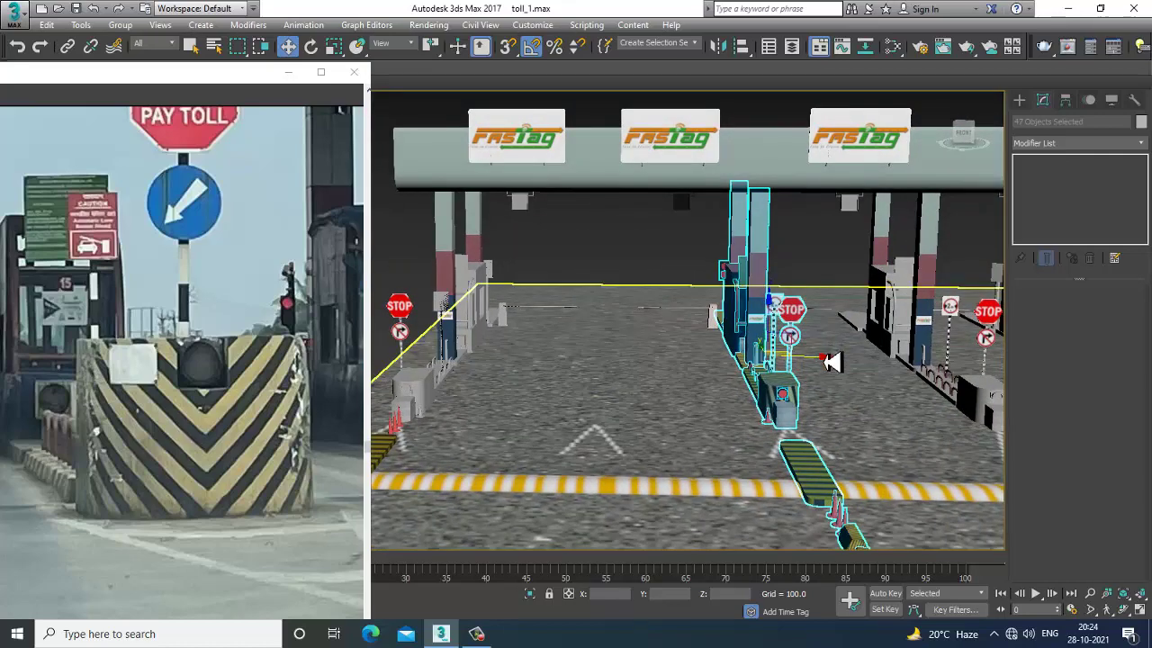
Step: Clone the selected lane island along X into the emptied lane position as one Copy and fine-tune its placement
drag(817, 363, 695, 365)
right_click(695, 365)
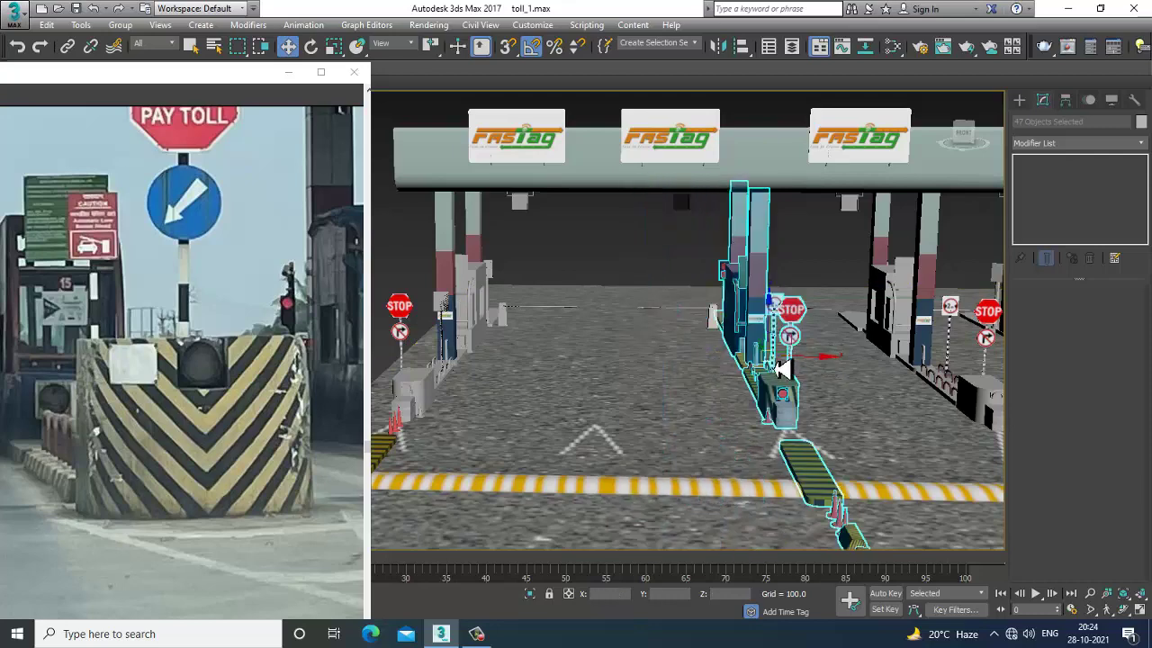
mouse_move(825, 363)
mouse_down()
mouse_move(663, 373)
mouse_move(679, 381)
mouse_up()
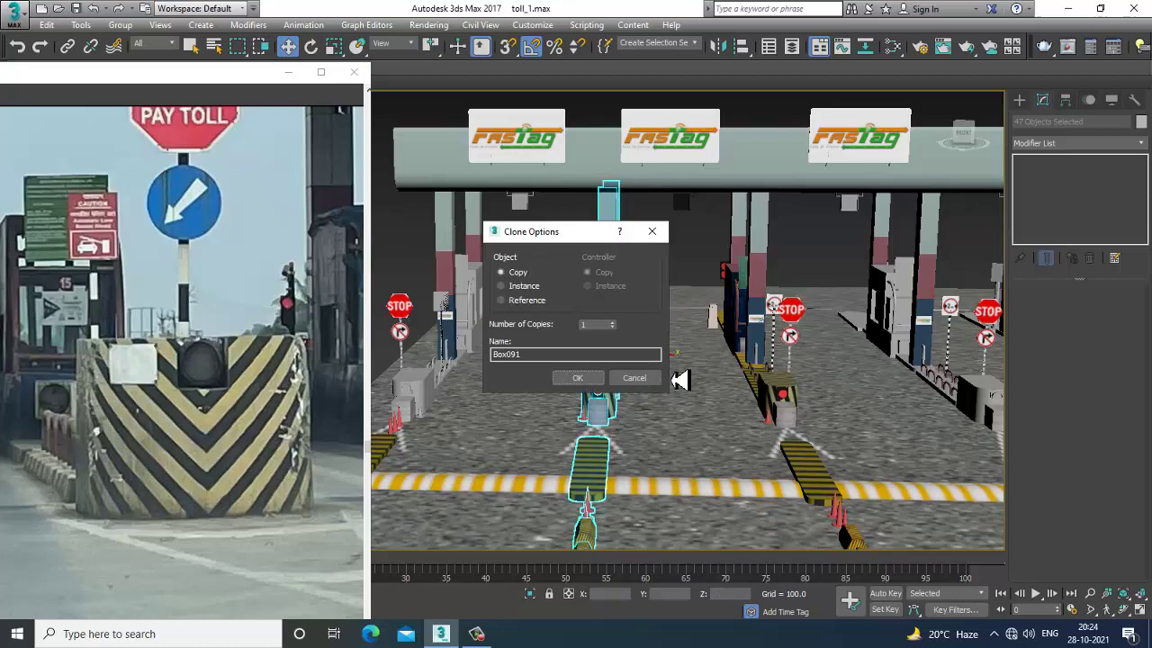
click(589, 385)
mouse_move(594, 382)
alt+middle_down()
mouse_move(779, 336)
mouse_move(736, 344)
alt+middle_up()
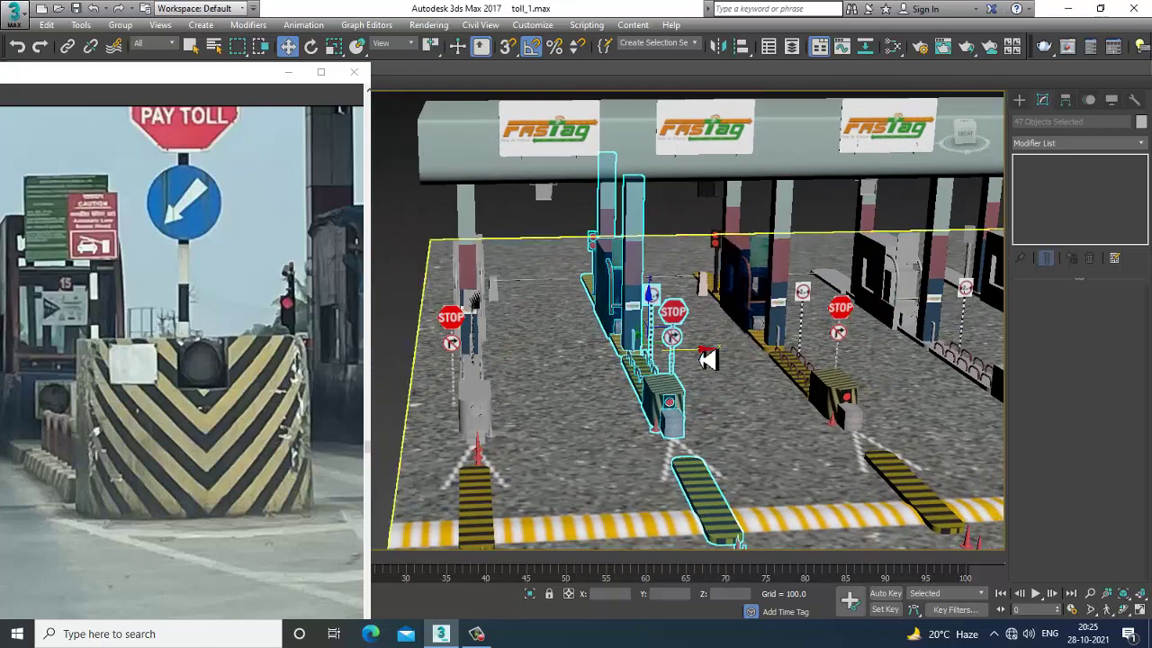
drag(707, 358, 705, 359)
Step: Select all objects of the untextured toll lane island at the outer edge of the plaza and delete them
alt+middle_drag(707, 358, 527, 274)
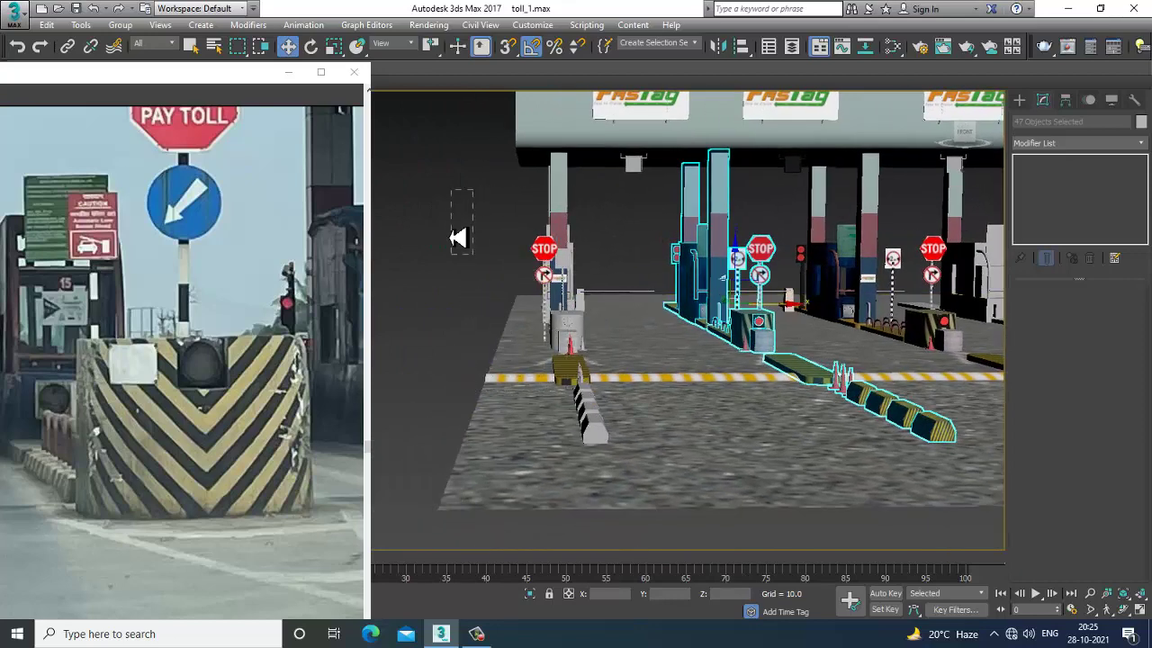
drag(458, 237, 482, 254)
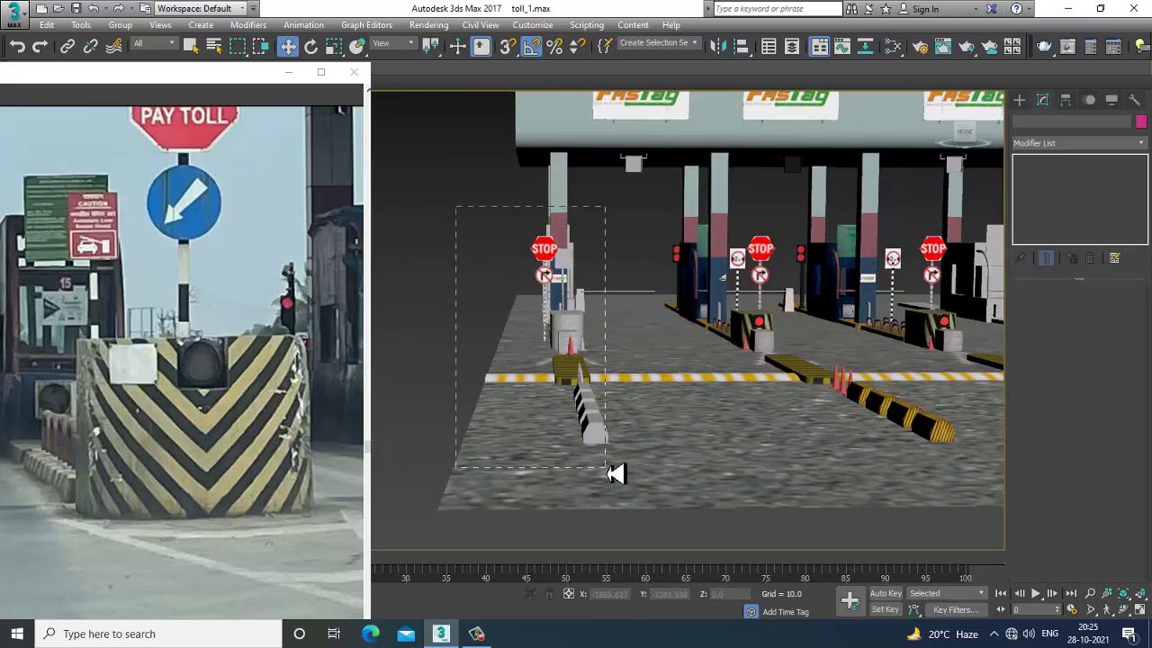
drag(615, 472, 612, 469)
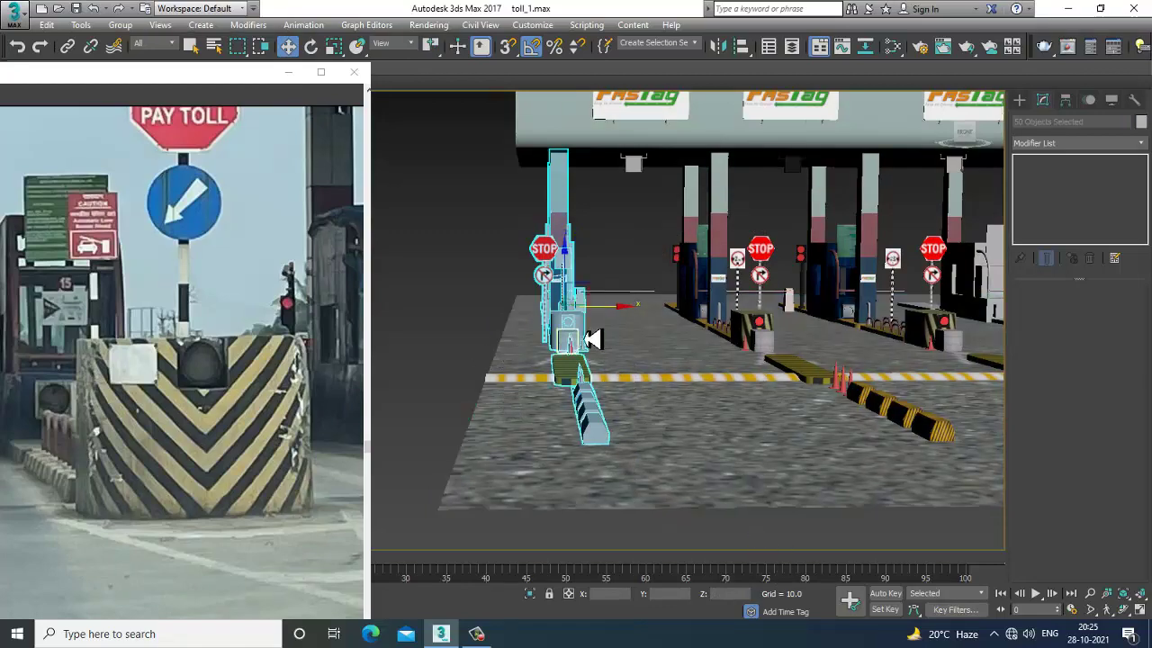
alt+middle_drag(591, 339, 563, 295)
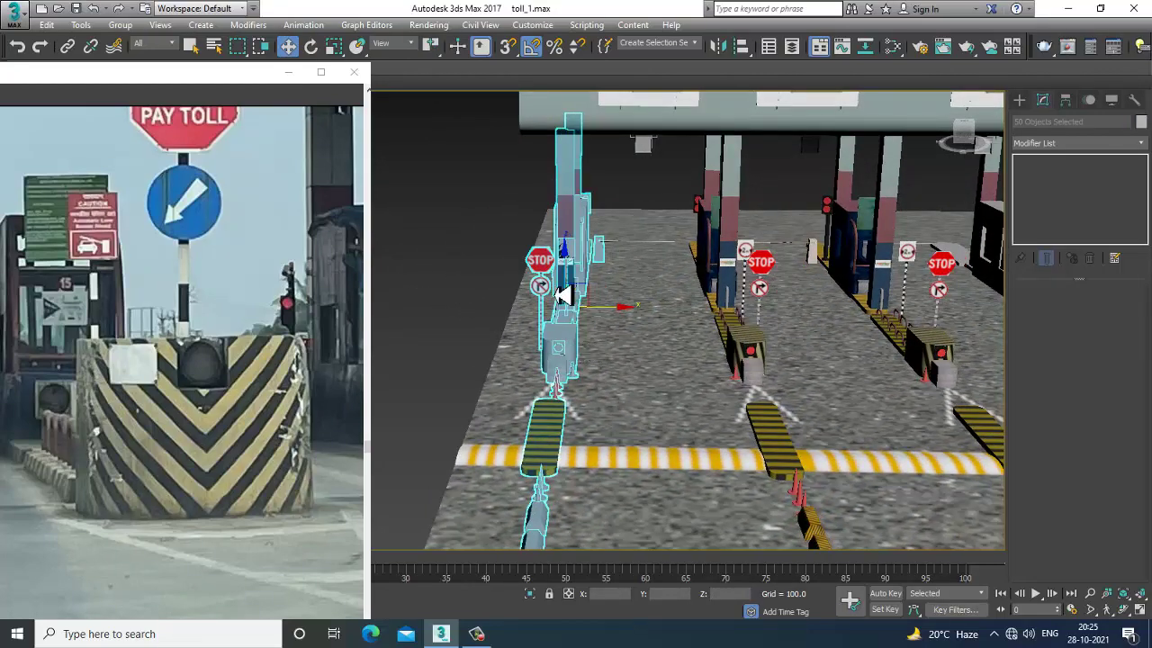
drag(618, 312, 544, 315)
key(ctrl+z)
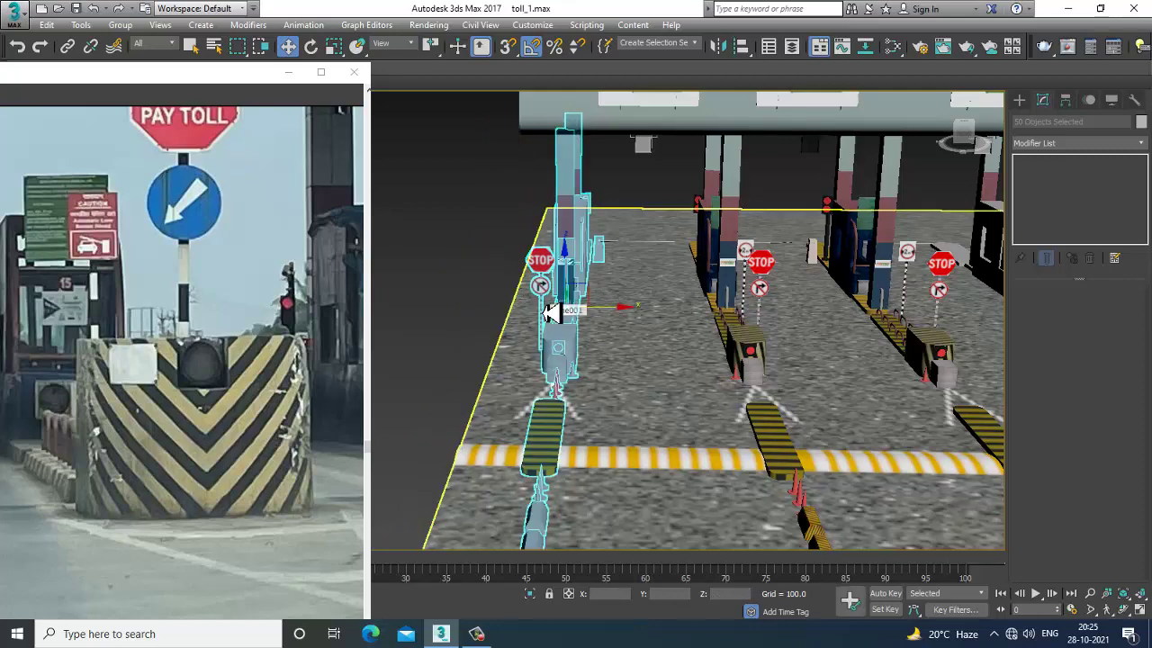
key(Delete)
Step: Clone the neighbouring textured lane island, leaving out its boom barrier and post, along X as a Copy into the emptied outer lane position
scroll(500, 246, down, 5)
middle_drag(627, 306, 505, 224)
scroll(547, 249, up, 2)
drag(565, 339, 678, 402)
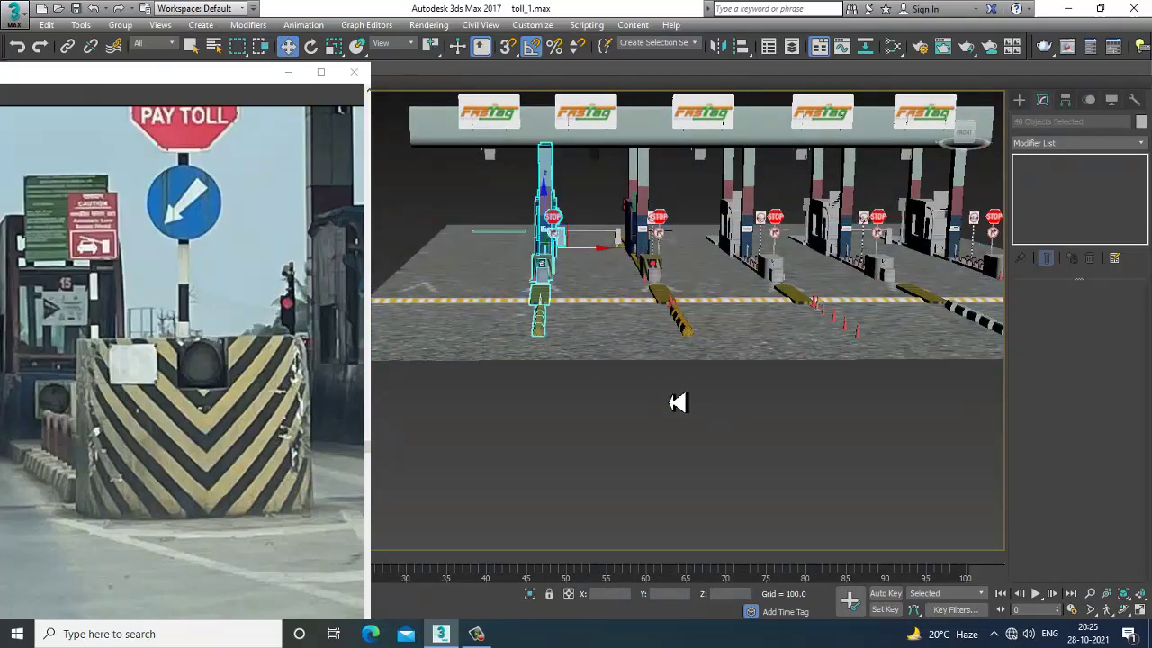
alt+drag(487, 212, 506, 245)
alt+middle_drag(506, 245, 658, 279)
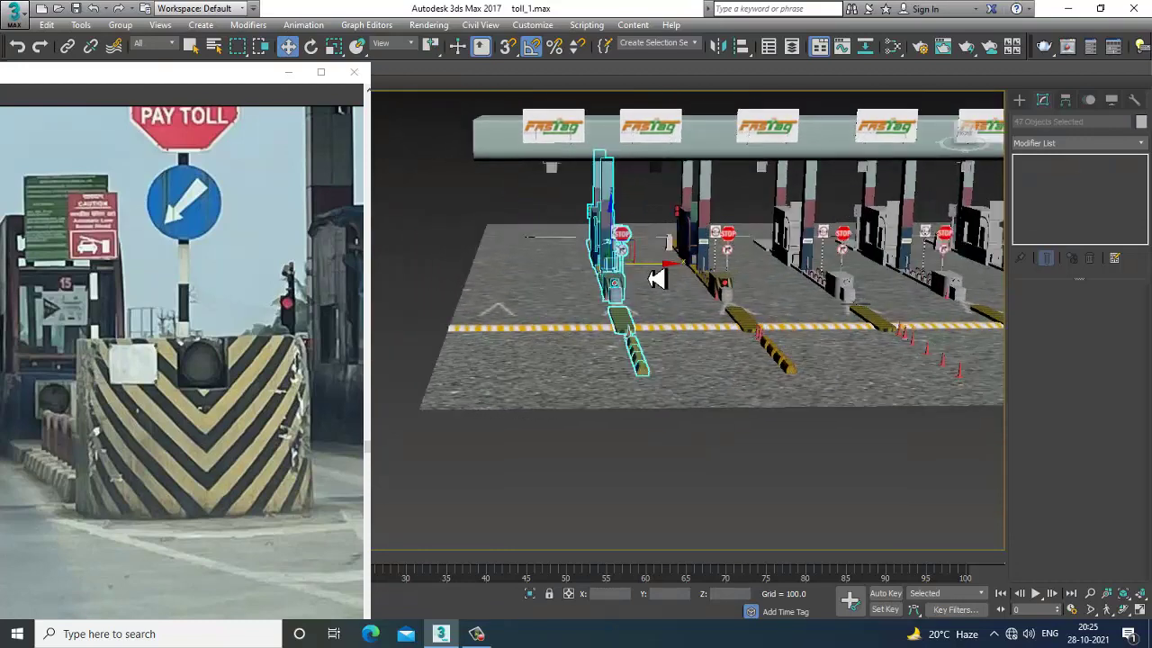
shift+drag(614, 279, 552, 284)
click(585, 379)
scroll(558, 225, up, 10)
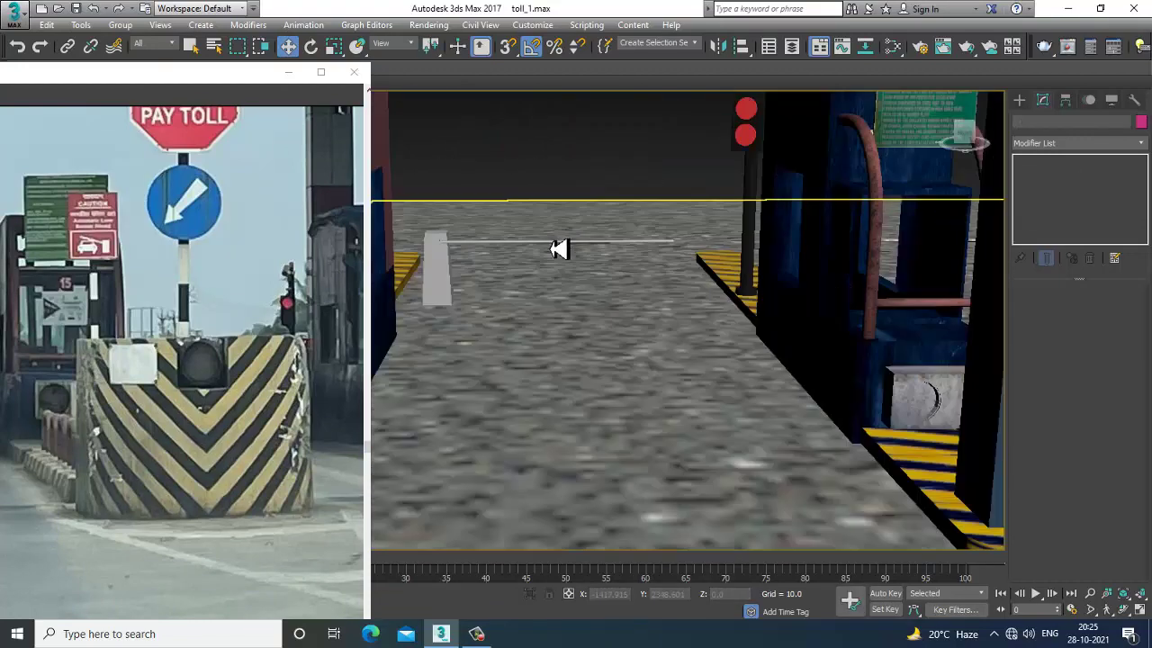
middle_drag(510, 306, 560, 282)
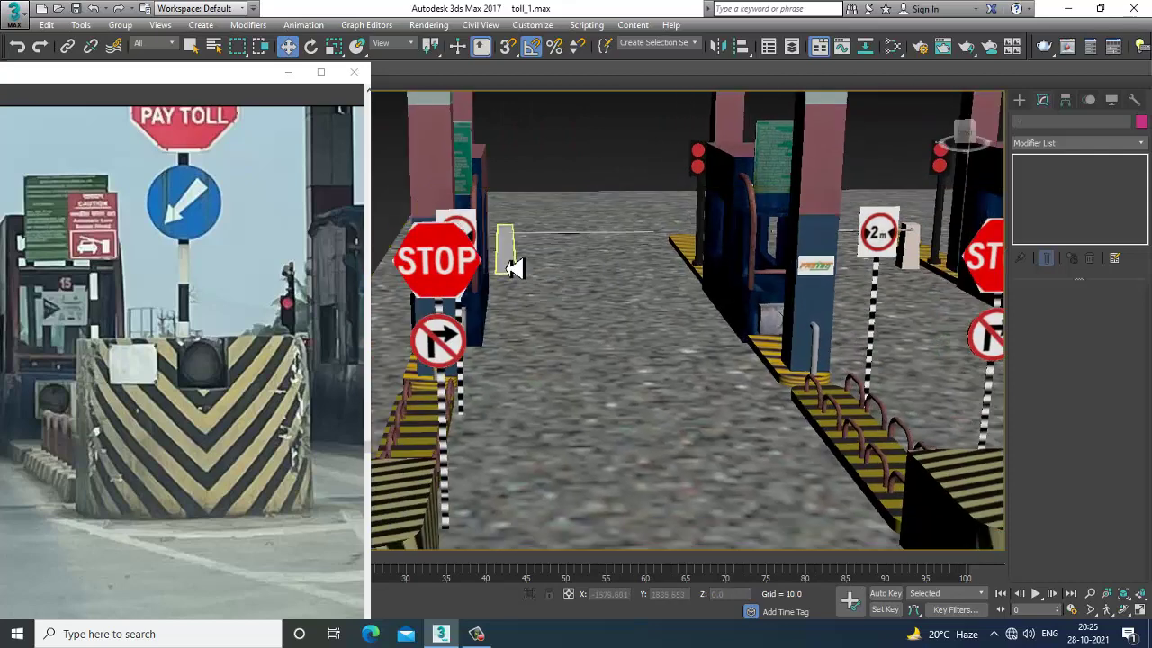
click(513, 269)
ctrl+click(547, 235)
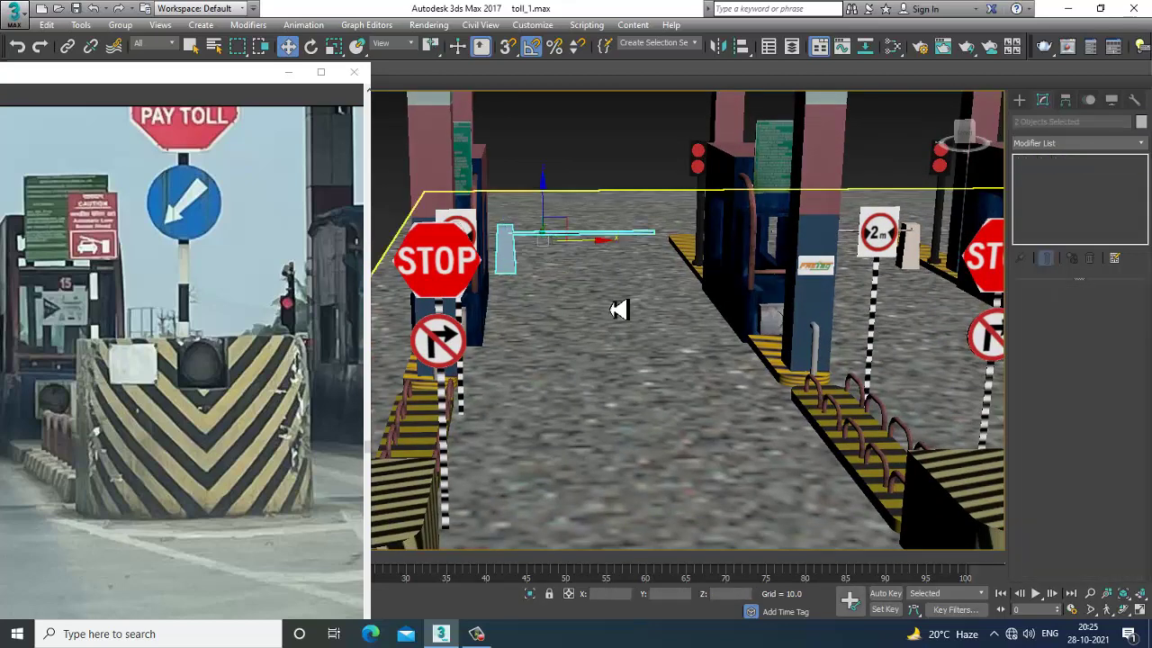
Step: Select the three remaining untextured toll lane islands on the other side of the plaza and delete them
scroll(619, 308, down, 10)
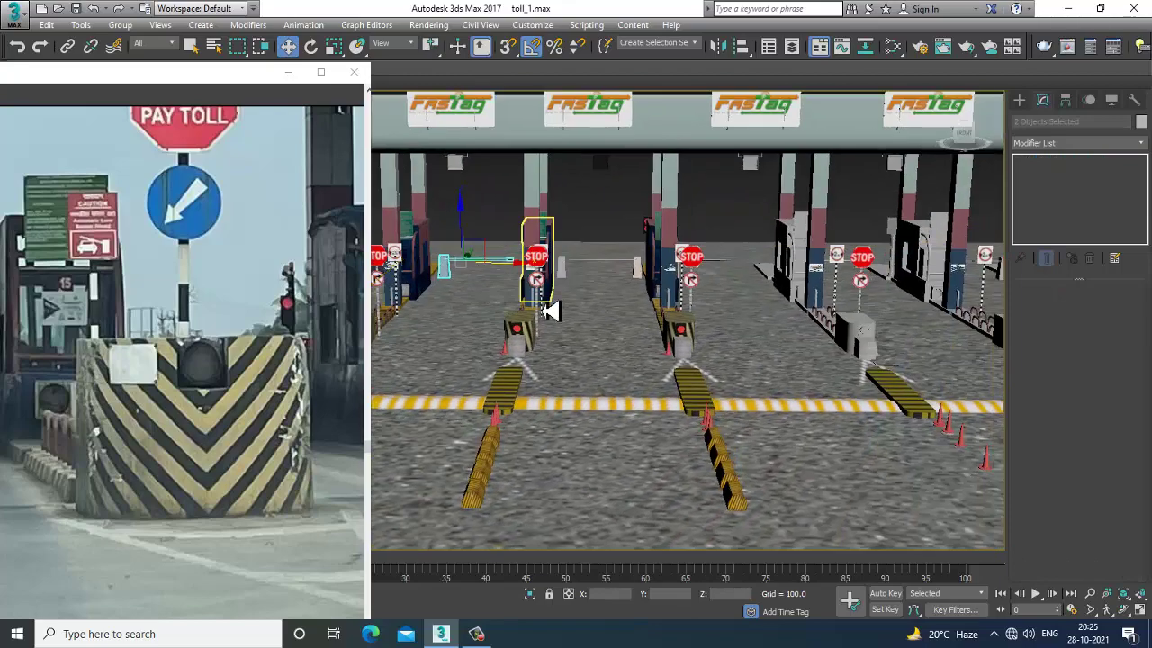
scroll(550, 311, down, 6)
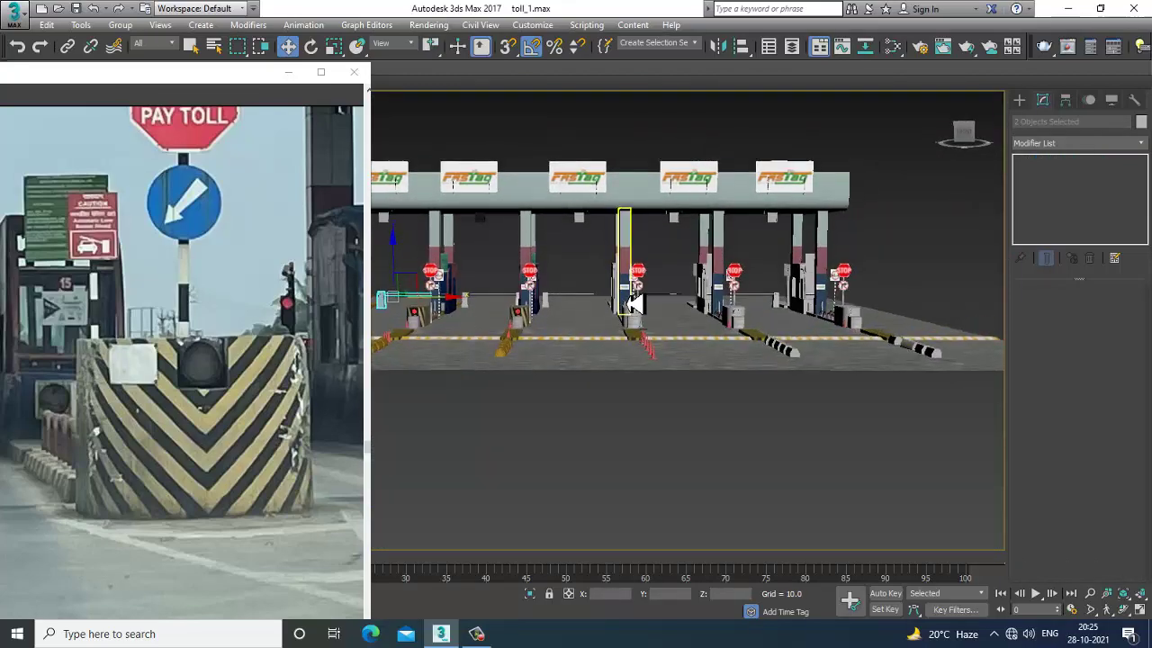
middle_drag(579, 251, 558, 275)
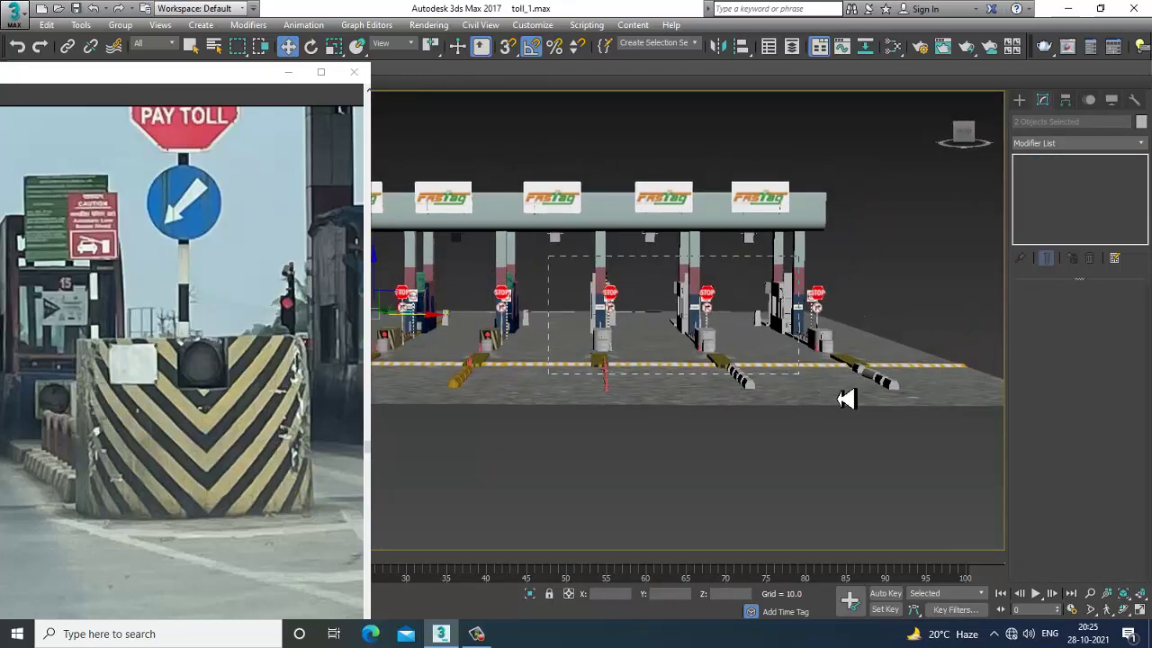
drag(919, 430, 922, 423)
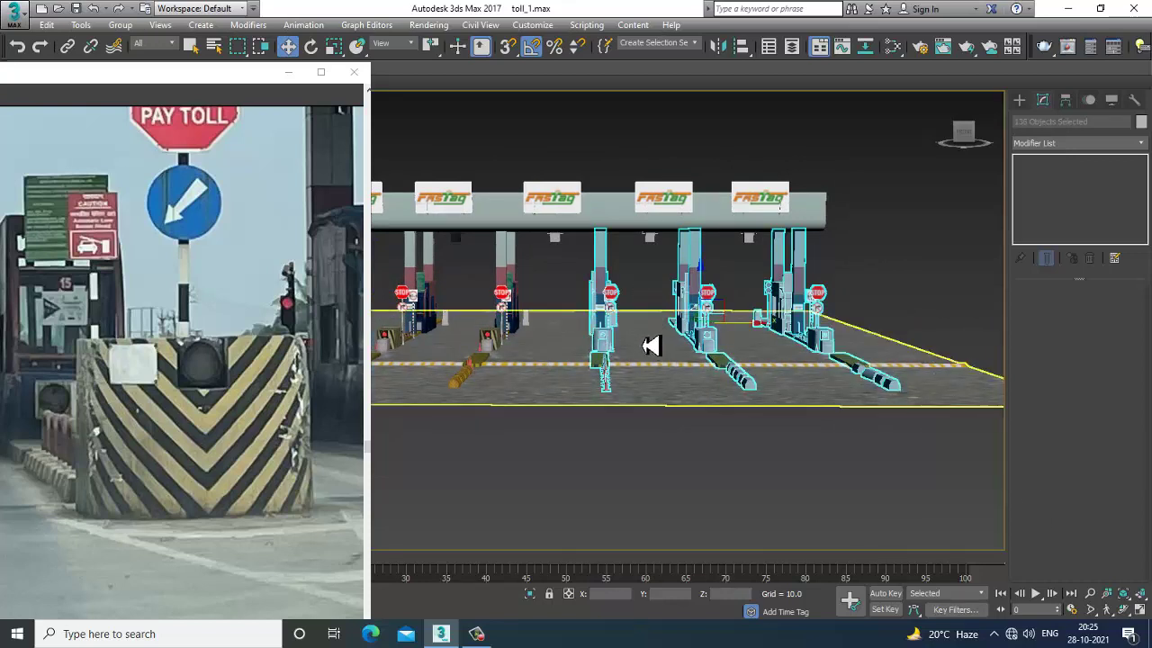
key(Delete)
Step: Clone the nearest textured lane island, without its boom barrier, along X as a Copy into the first emptied position and fine-tune its placement
middle_drag(486, 325, 580, 319)
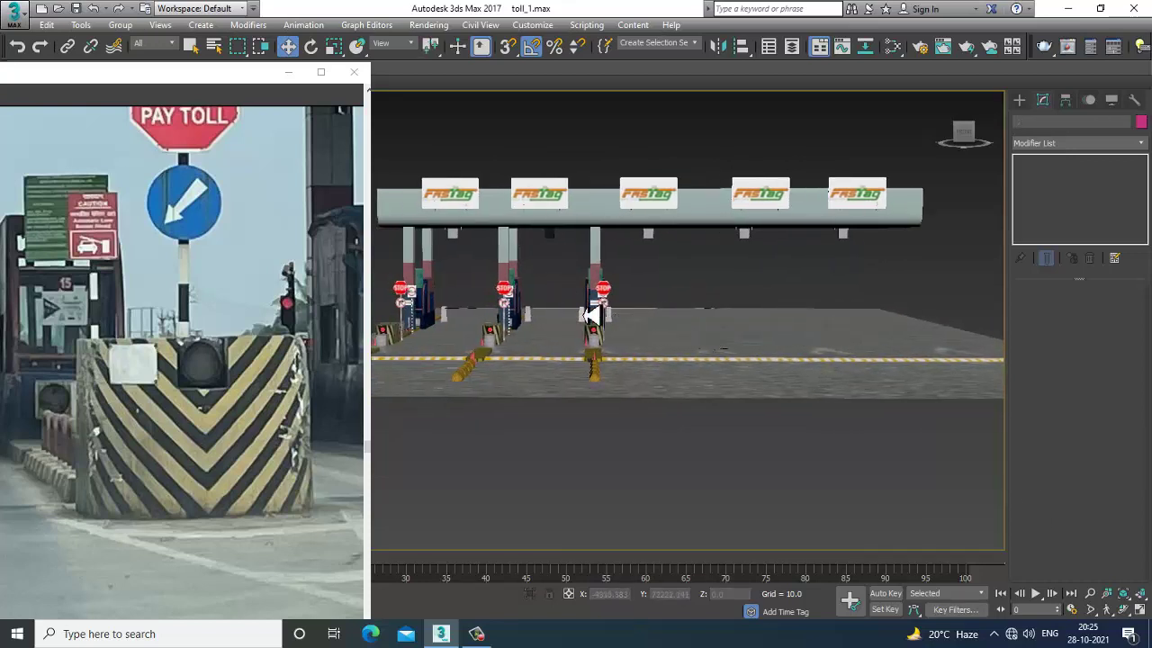
click(679, 336)
click(580, 334)
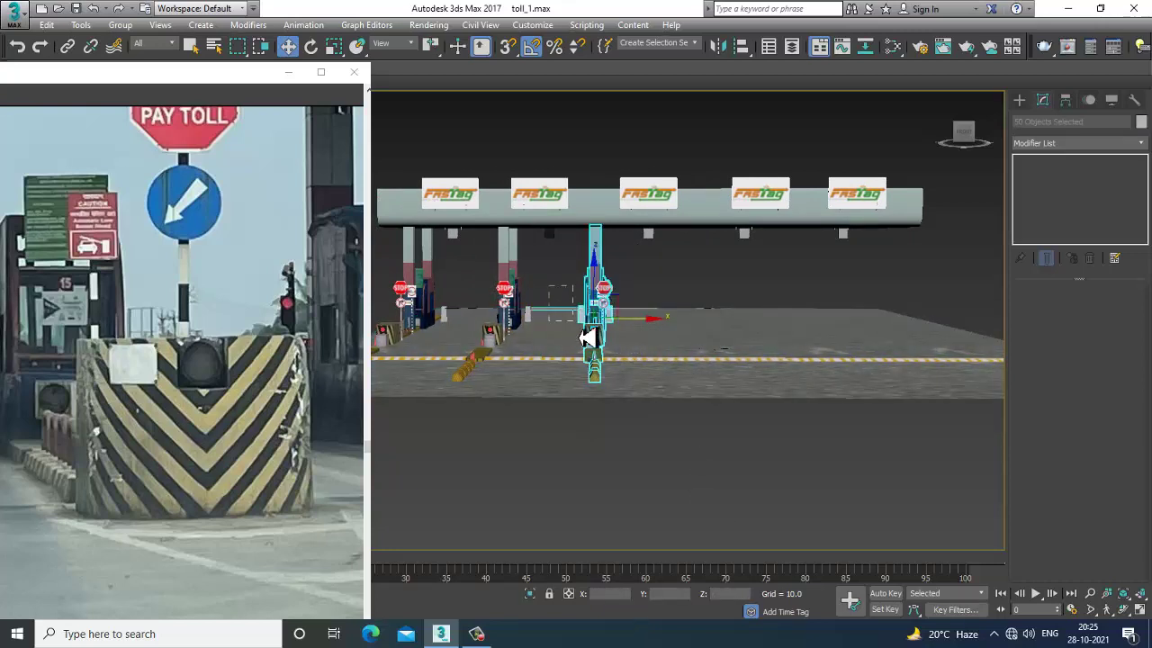
mouse_move(585, 338)
alt+mouse_down()
mouse_move(645, 326)
mouse_move(743, 336)
alt+mouse_up()
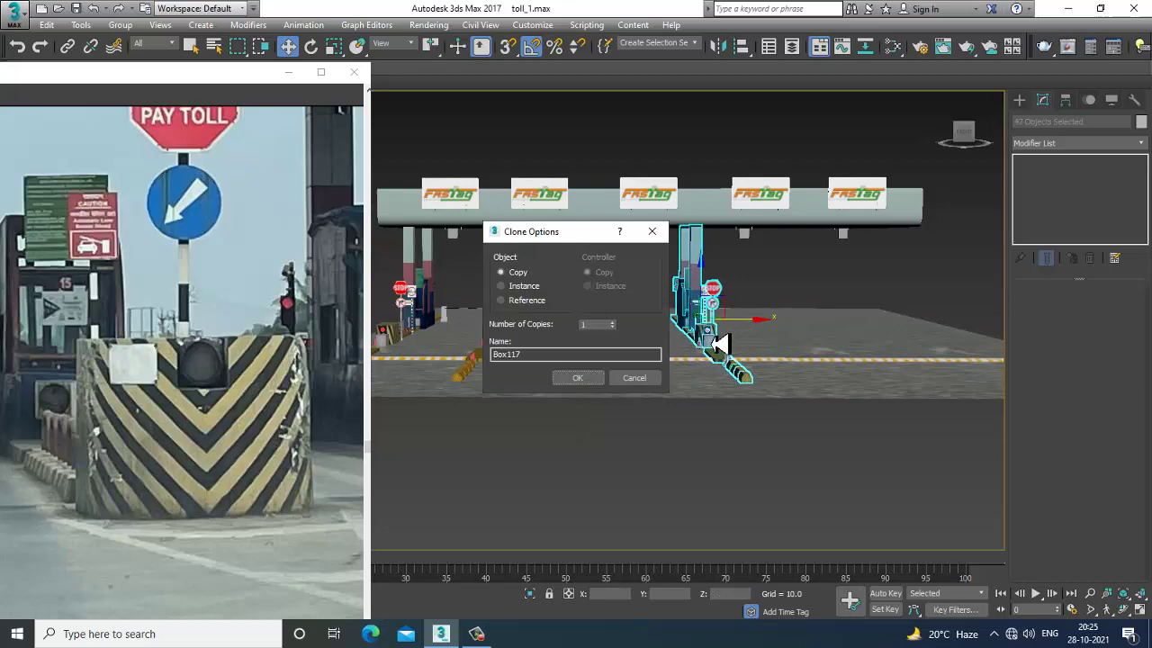
click(574, 383)
mouse_move(765, 315)
alt+middle_down()
mouse_move(807, 378)
mouse_move(779, 348)
alt+middle_up()
scroll(792, 358, up, 4)
scroll(761, 336, down, 2)
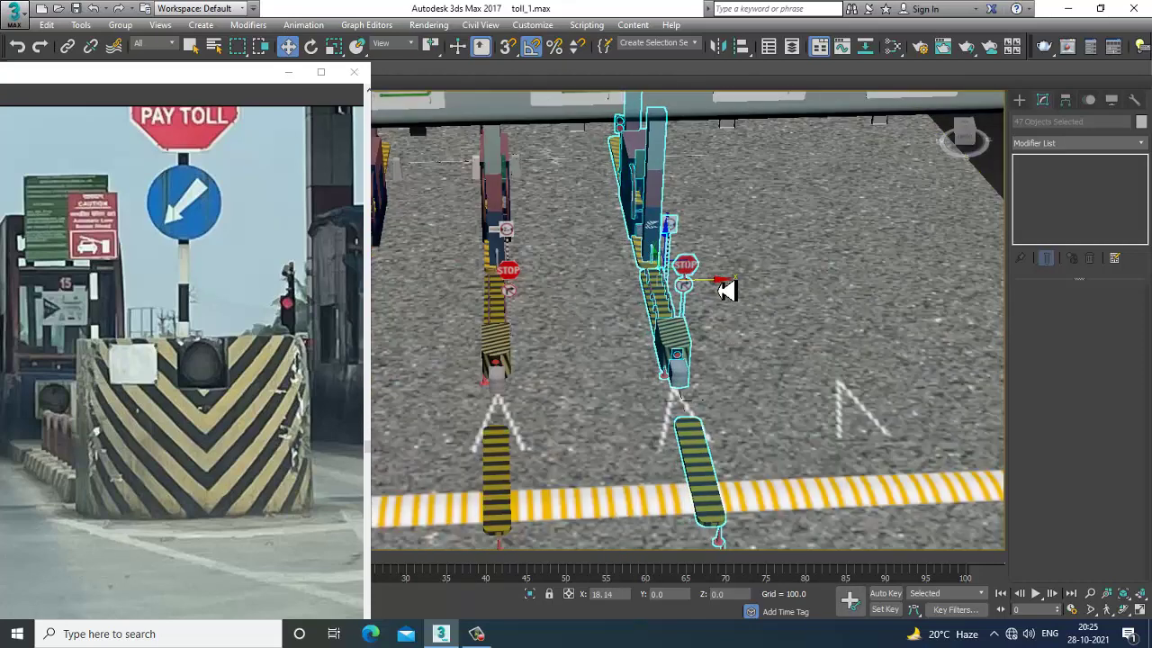
Step: Clone the lane island twice more along X as Copies, aligned with the two remaining ground markings
scroll(723, 287, down, 3)
scroll(667, 274, down, 3)
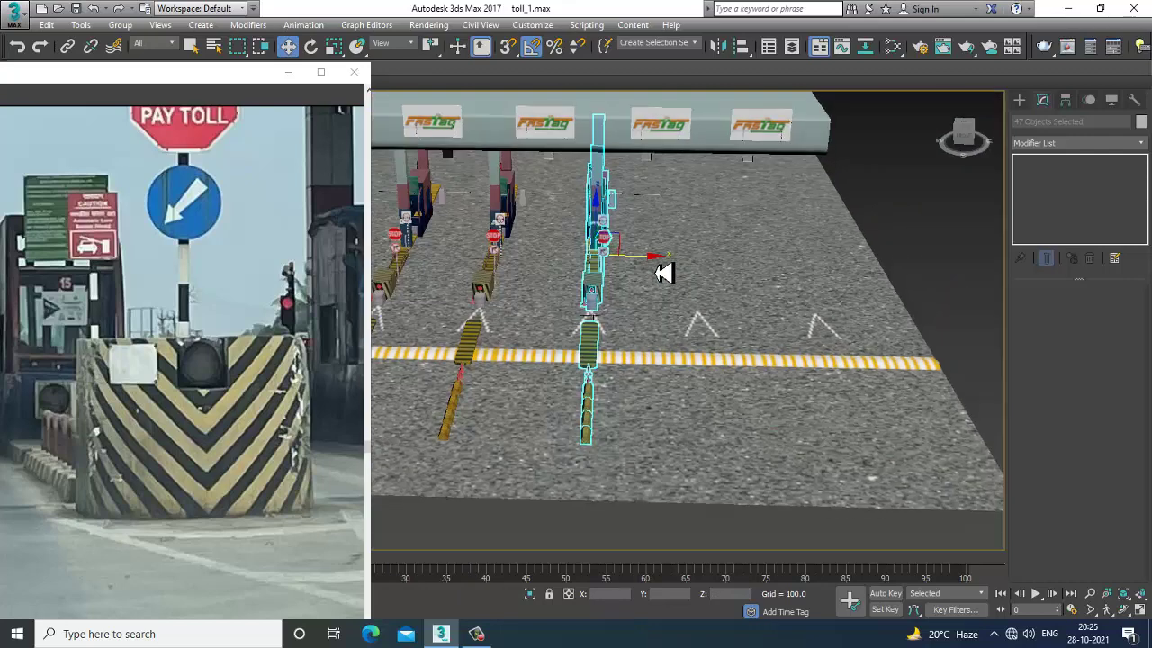
drag(641, 266, 745, 268)
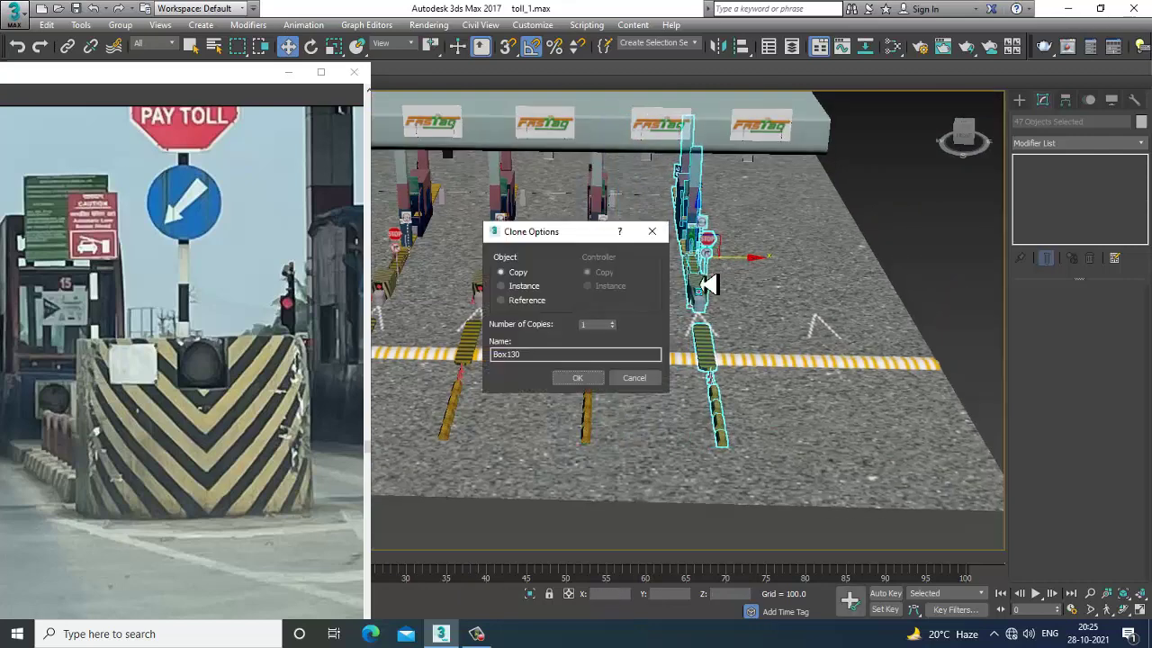
click(596, 377)
middle_drag(741, 311, 640, 281)
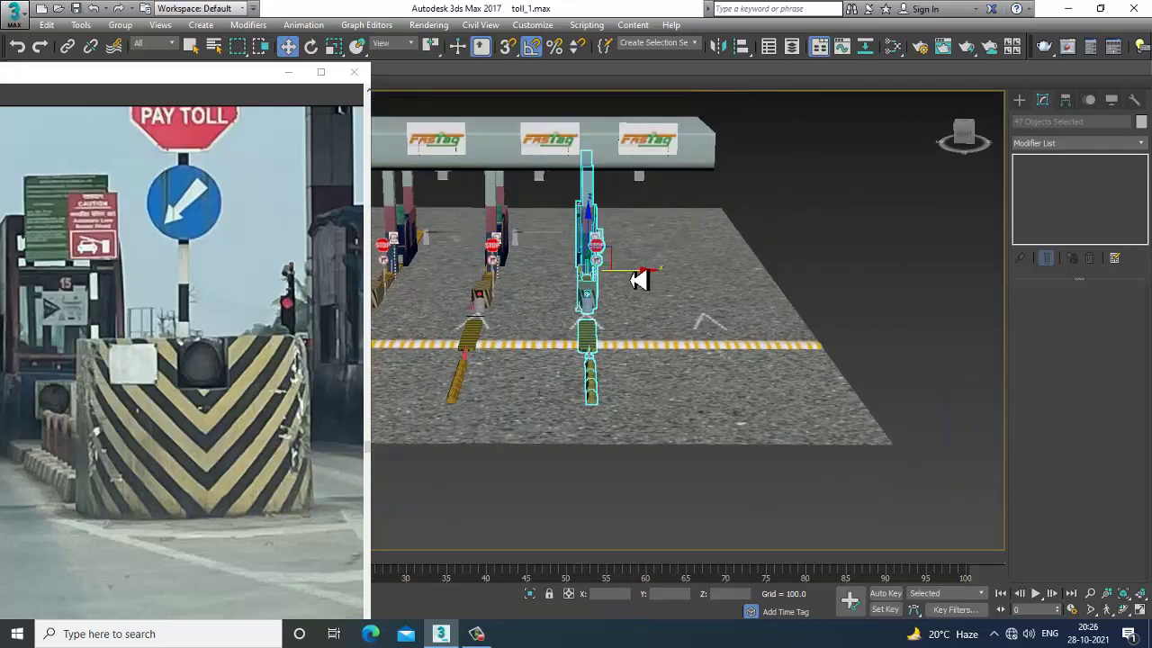
drag(640, 280, 741, 298)
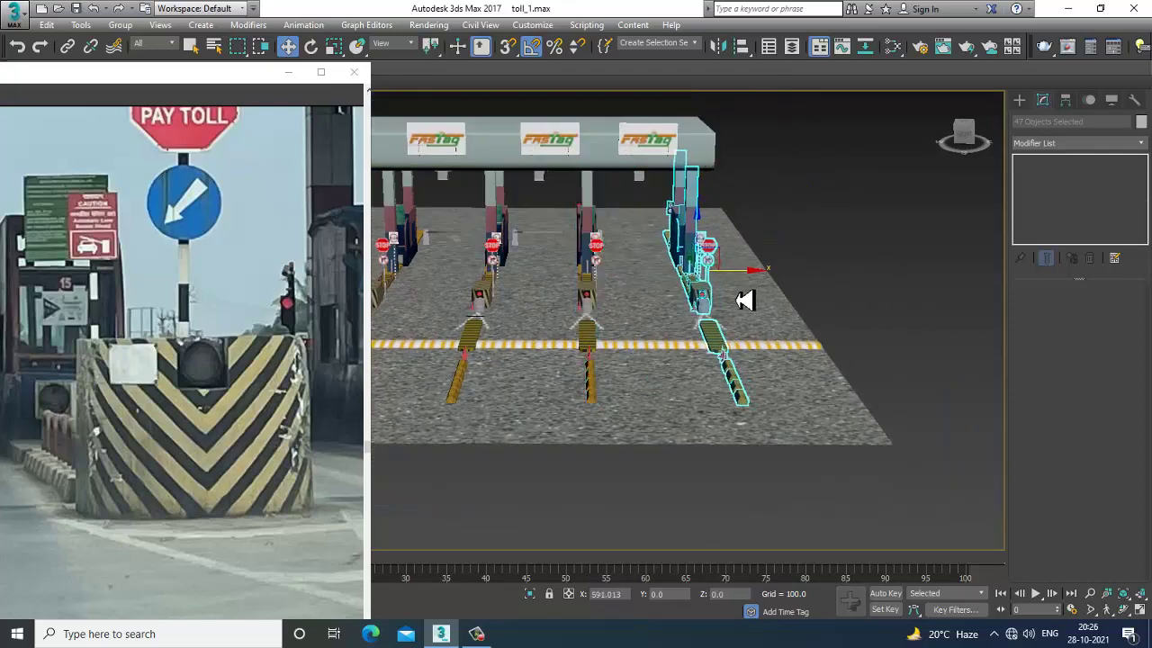
click(581, 382)
Step: Select the textured lane's barrier post together with its red-and-white boom and pivot, and combine them into one group
alt+middle_drag(453, 282, 744, 280)
scroll(745, 279, up, 10)
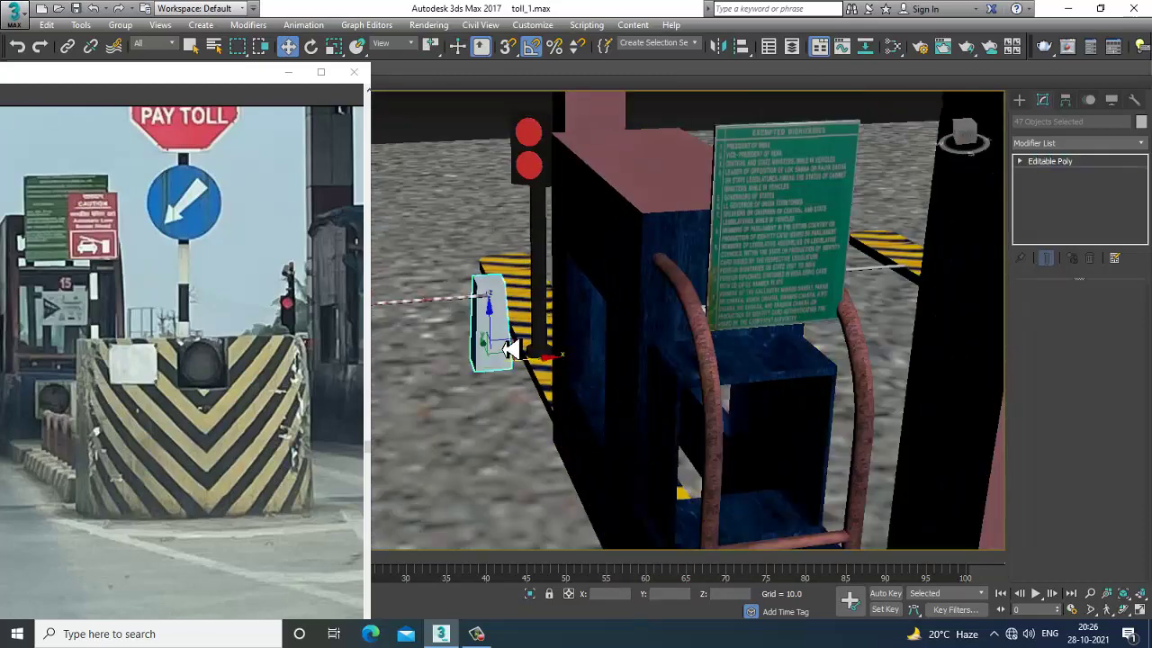
click(509, 349)
scroll(506, 315, up, 3)
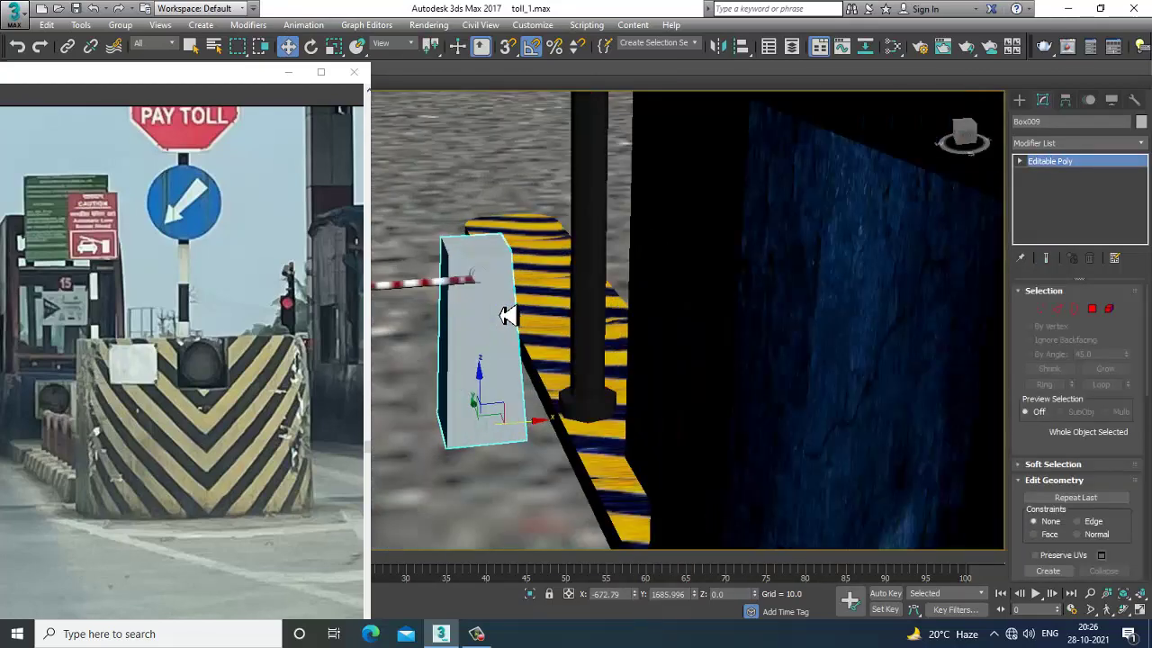
ctrl+click(465, 282)
scroll(489, 279, down, 3)
middle_drag(488, 279, 750, 327)
scroll(751, 315, down, 6)
scroll(731, 334, up, 3)
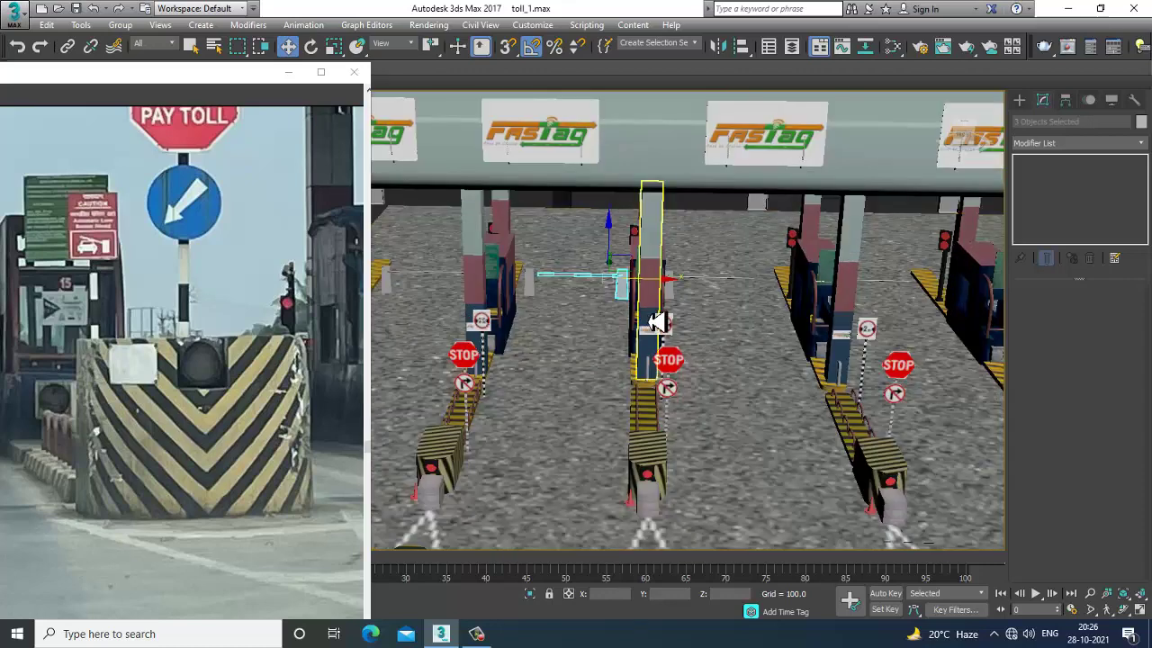
middle_drag(593, 295, 657, 304)
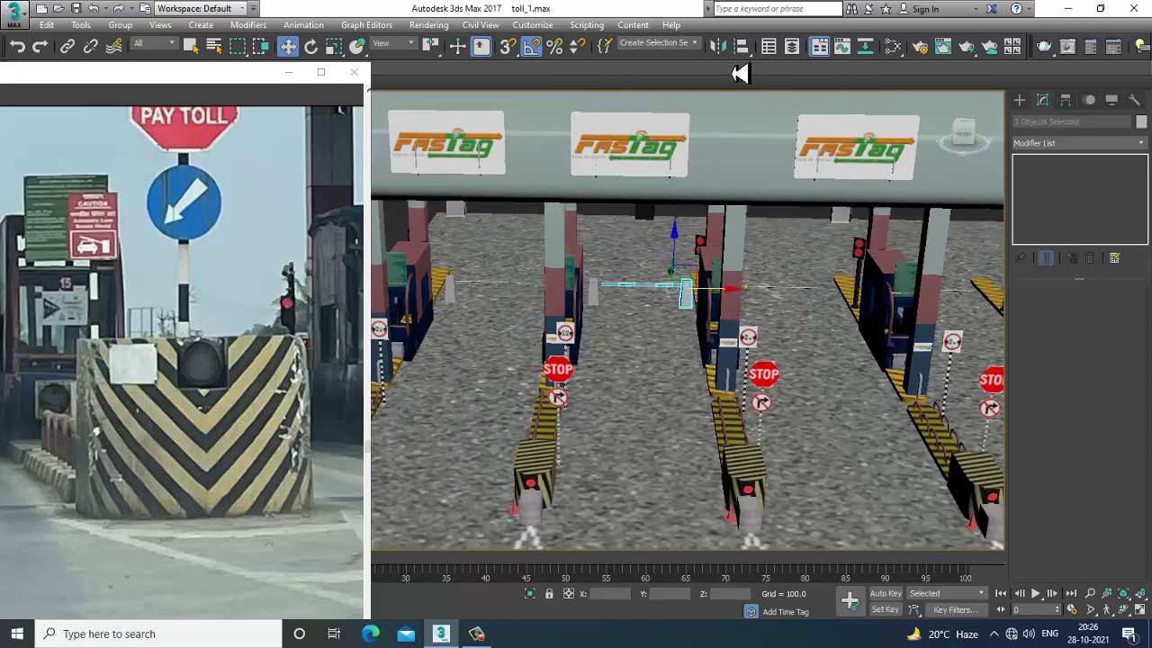
click(120, 25)
click(144, 46)
click(588, 339)
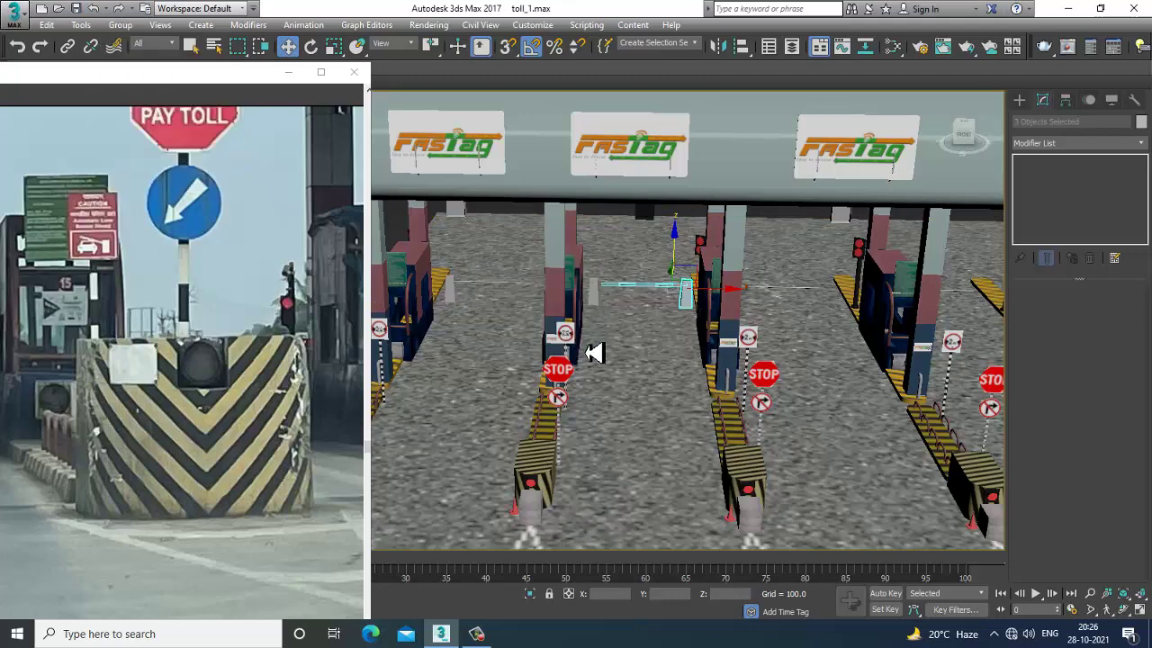
Step: Delete the old boom barrier and its post in the neighbouring lane
alt+middle_drag(591, 351, 673, 312)
scroll(673, 311, up, 5)
click(547, 318)
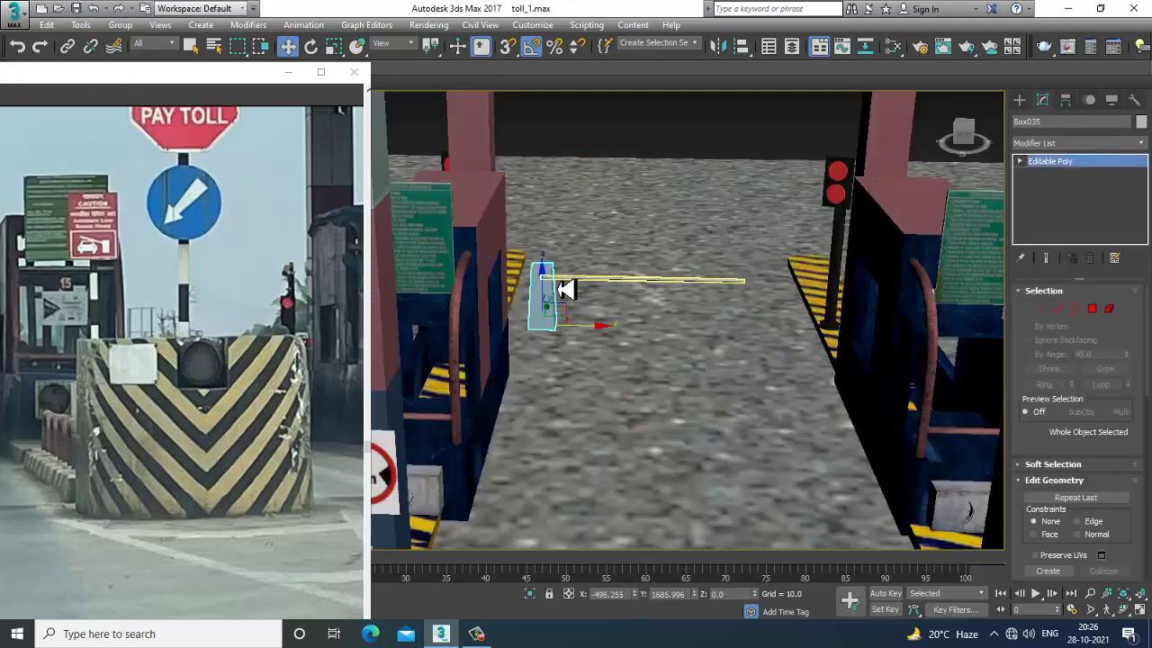
ctrl+click(563, 285)
key(Delete)
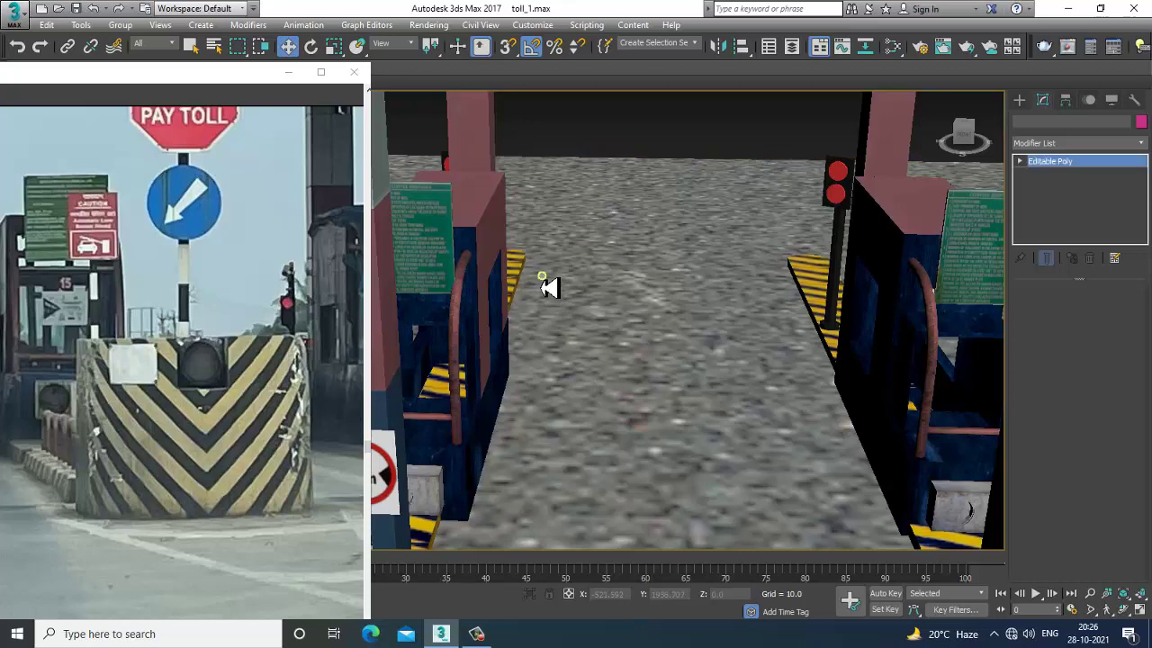
Step: Mirror the grouped boom barrier across X as a Copy and move it along X beside the booth in the neighbouring lane
alt+middle_drag(548, 286, 676, 296)
key(ctrl+z)
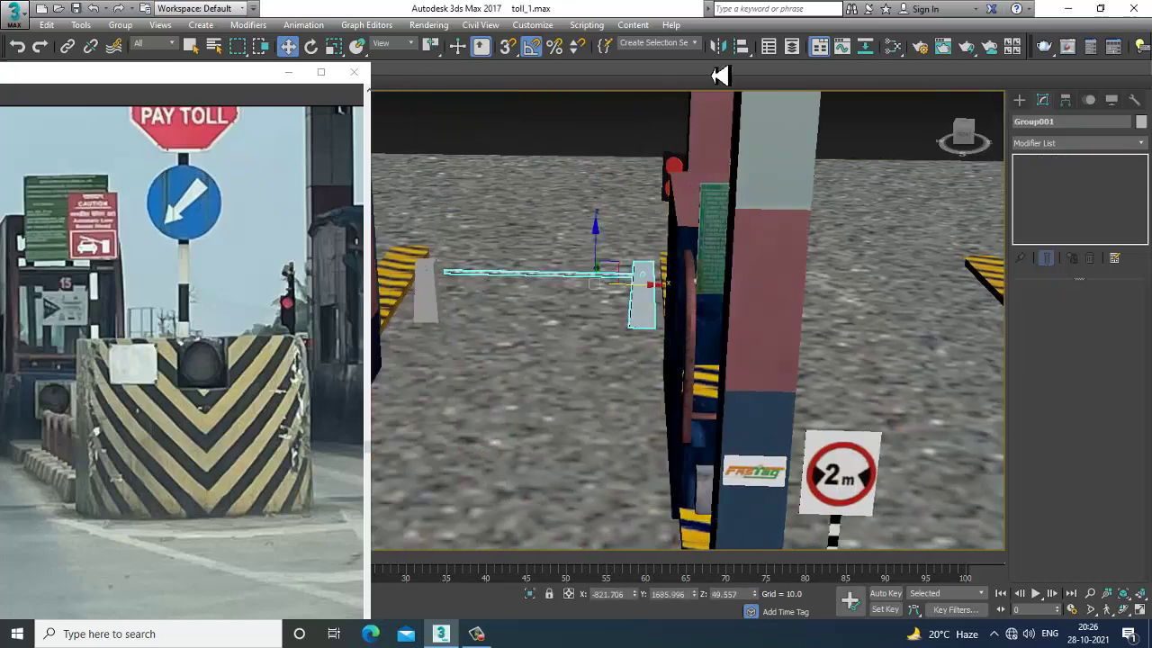
click(717, 47)
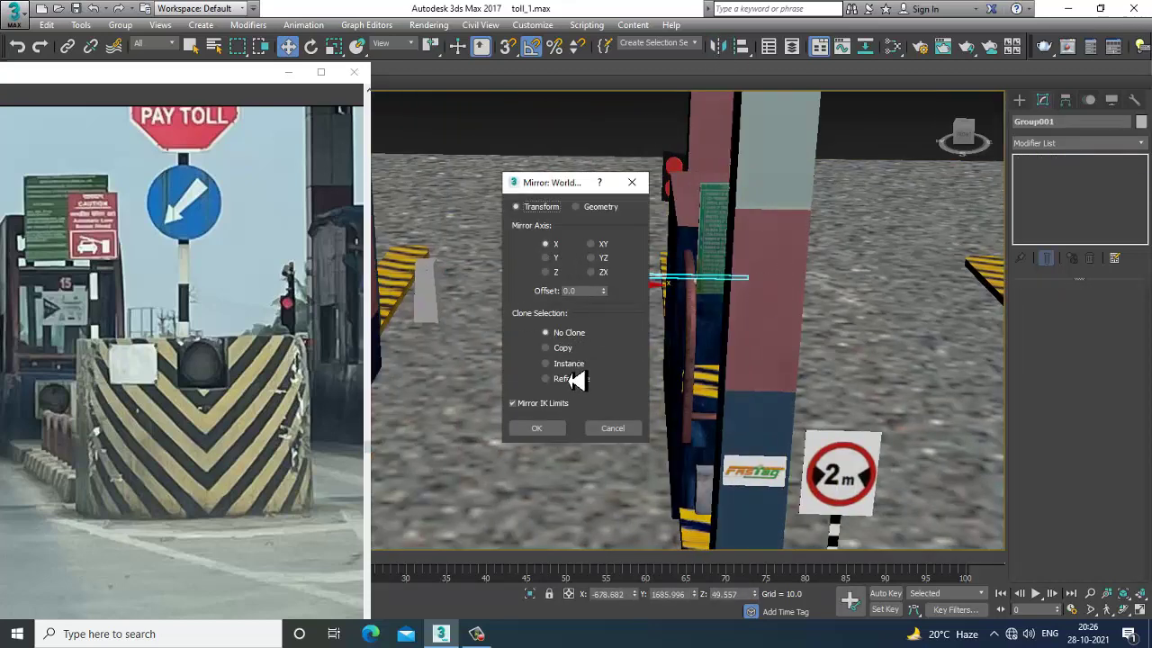
click(537, 428)
alt+middle_drag(699, 275, 605, 311)
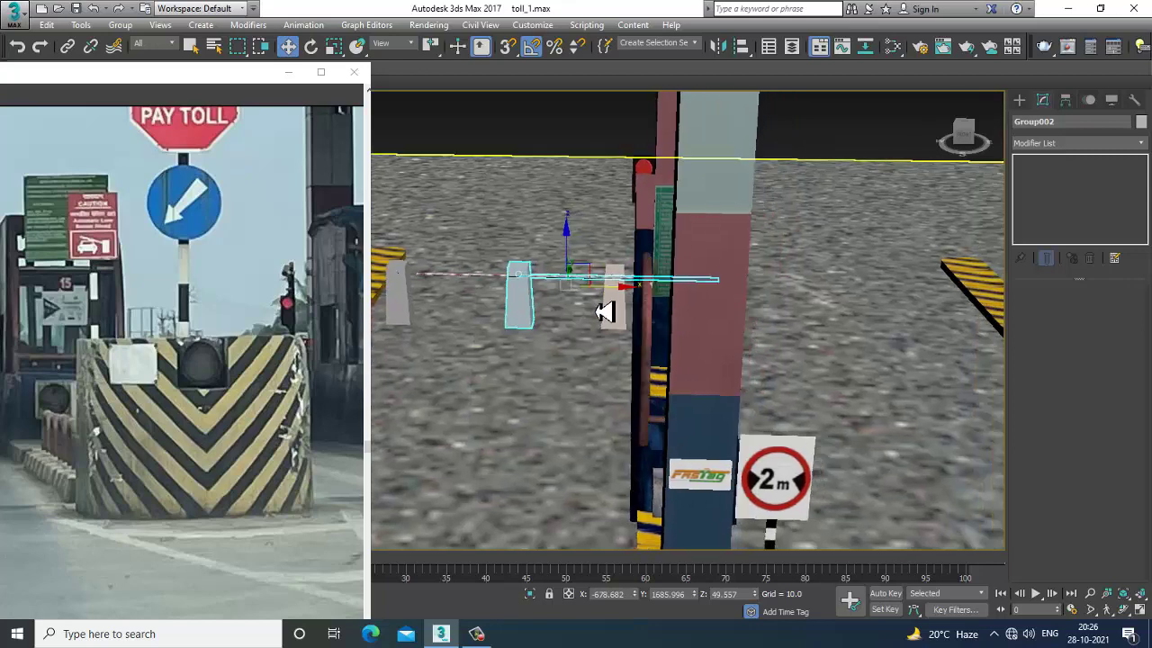
drag(615, 295, 838, 297)
alt+middle_drag(838, 297, 815, 297)
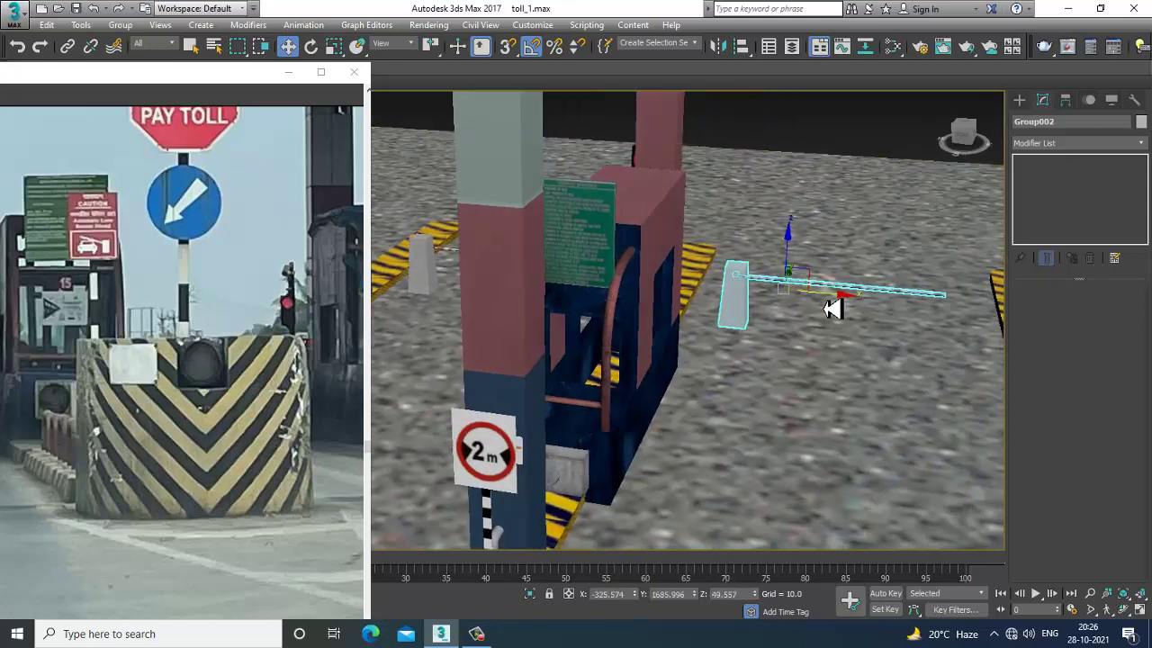
drag(829, 305, 810, 301)
Step: Delete the old boom barrier and its post in the outer lane beside the original textured lane
scroll(630, 311, down, 4)
middle_drag(535, 311, 620, 296)
click(550, 273)
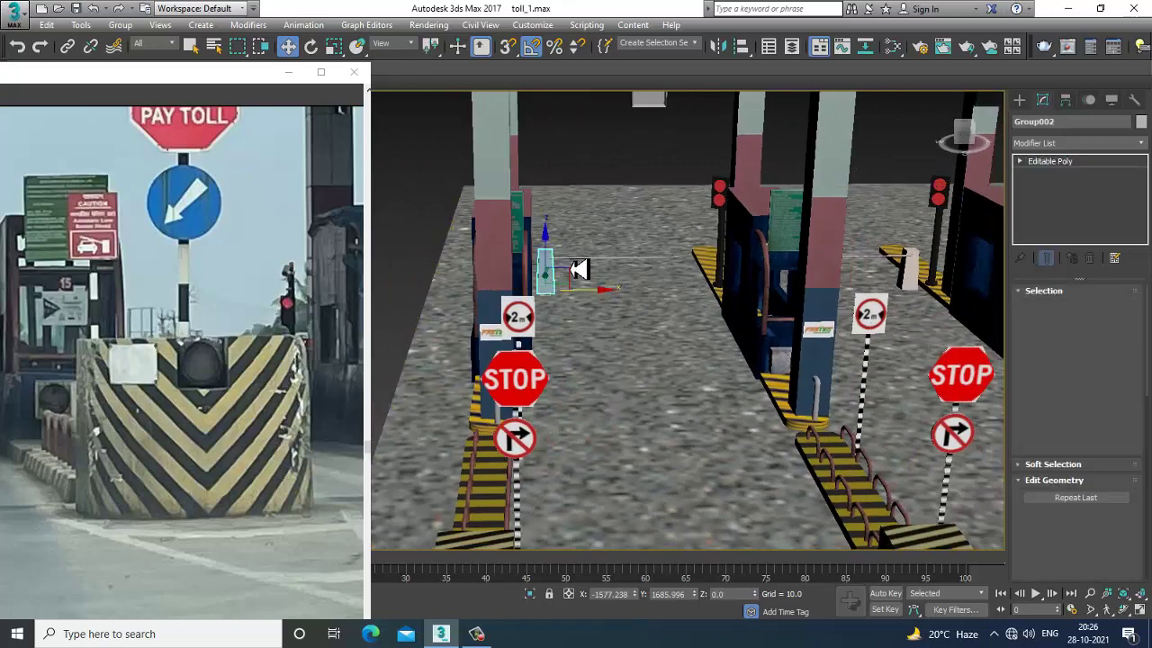
ctrl+click(580, 260)
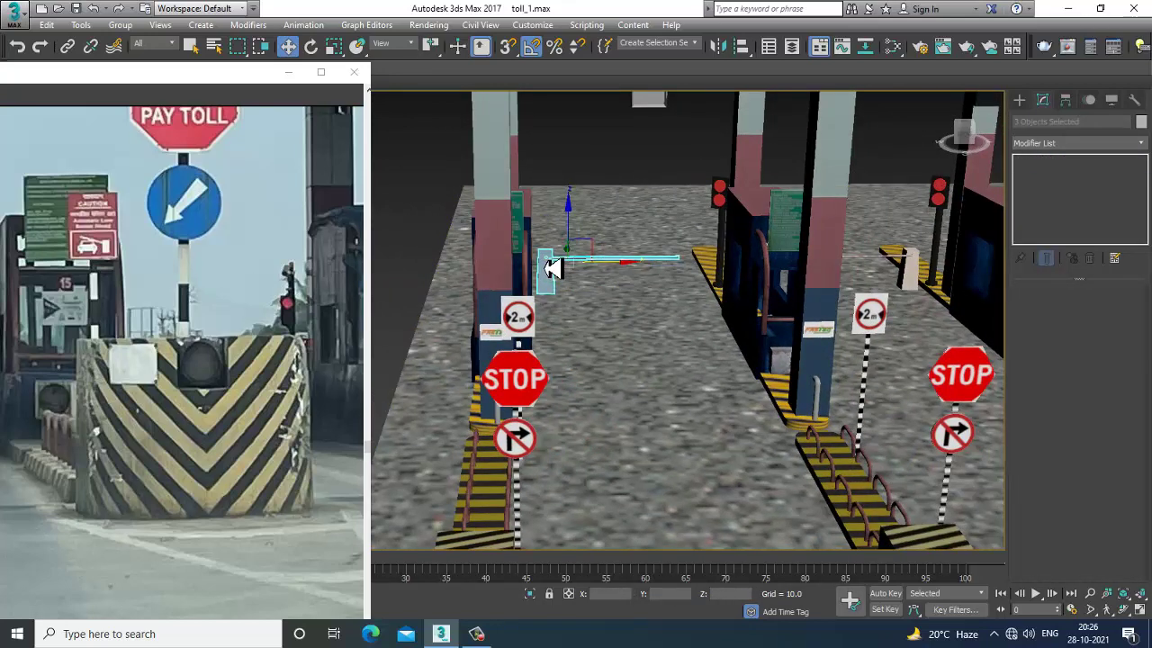
key(Delete)
Step: Mirror the original textured barrier group across X as a Copy and move it along X into the emptied outer lane
middle_drag(871, 304, 804, 311)
scroll(804, 309, up, 4)
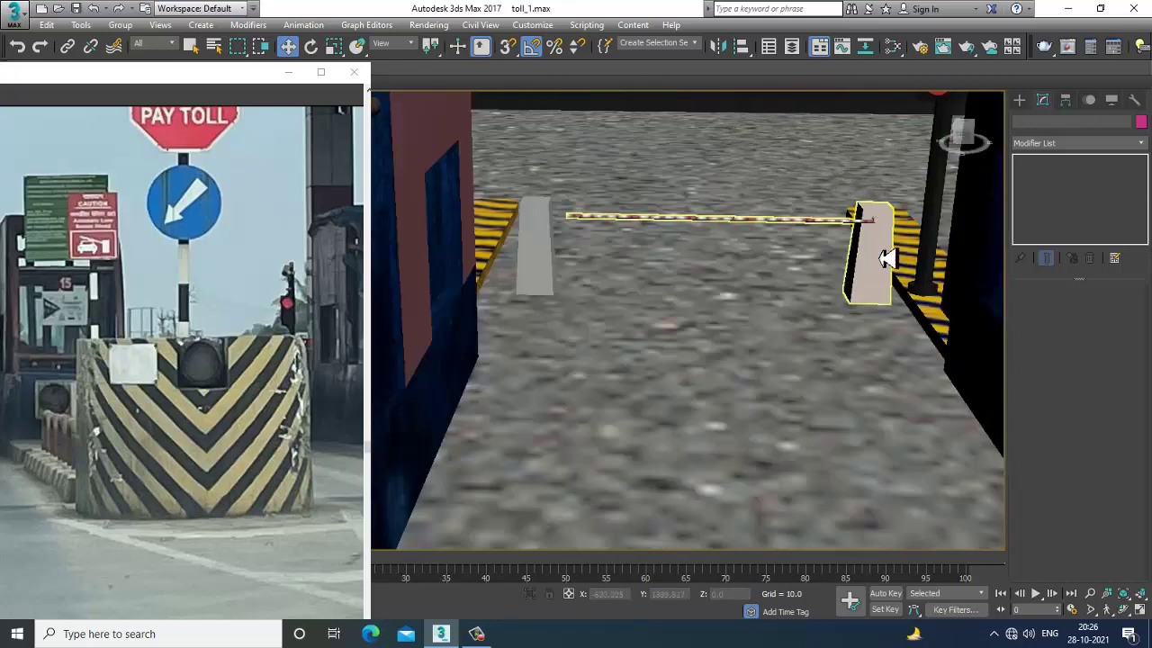
click(877, 236)
scroll(877, 232, down, 5)
scroll(899, 250, up, 2)
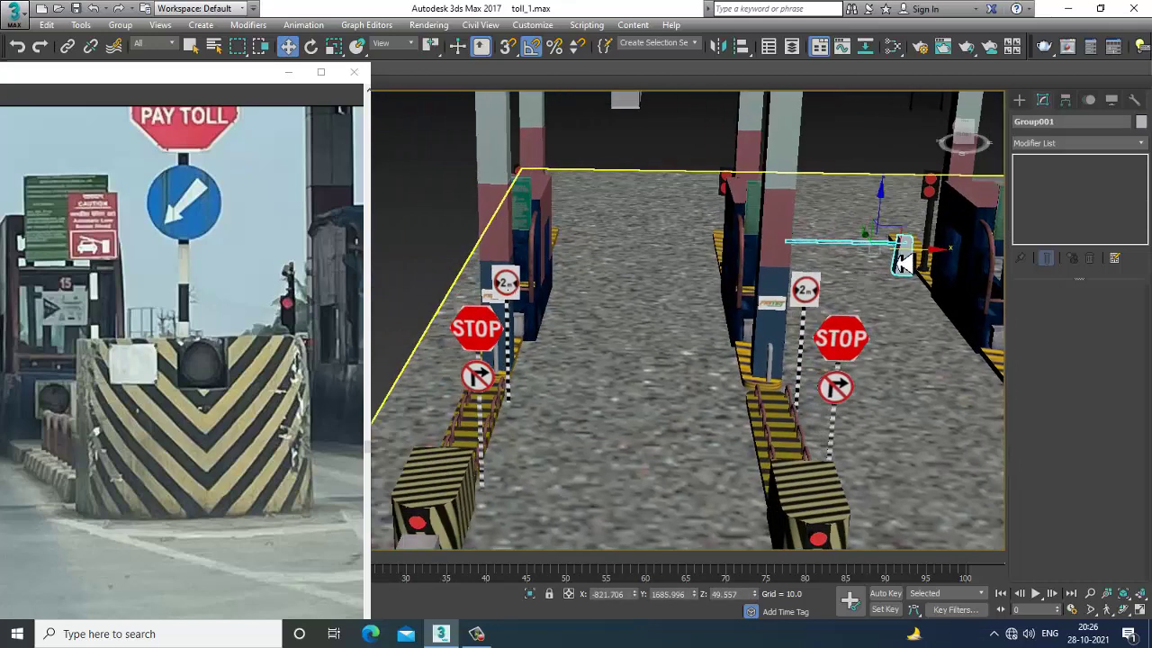
click(718, 51)
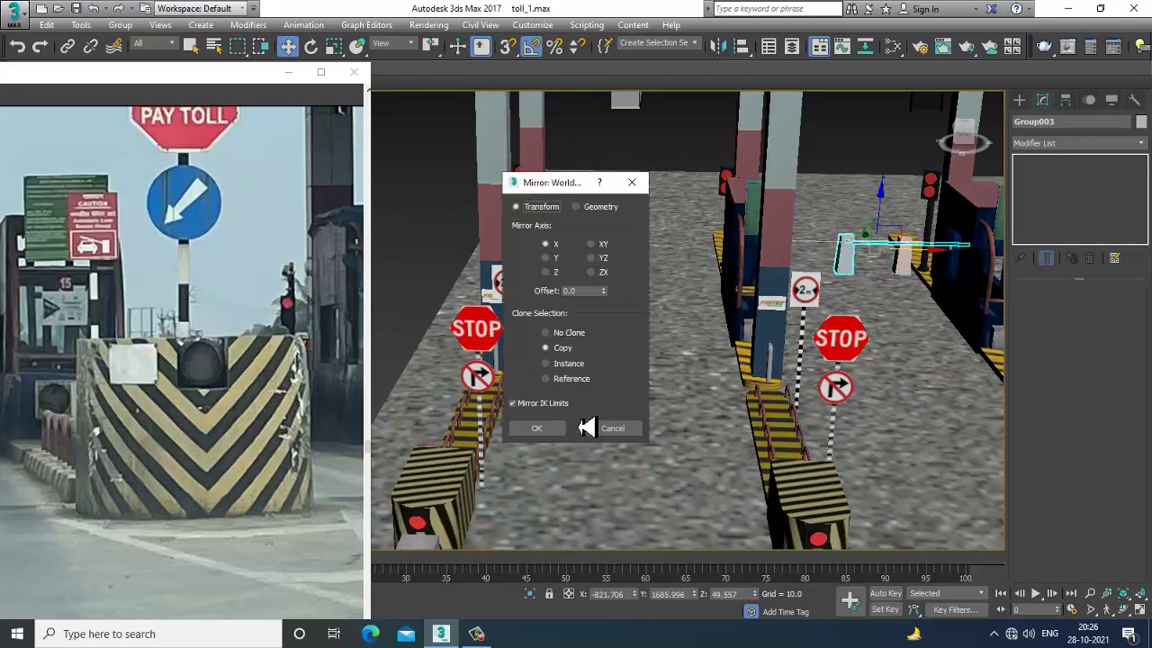
click(551, 429)
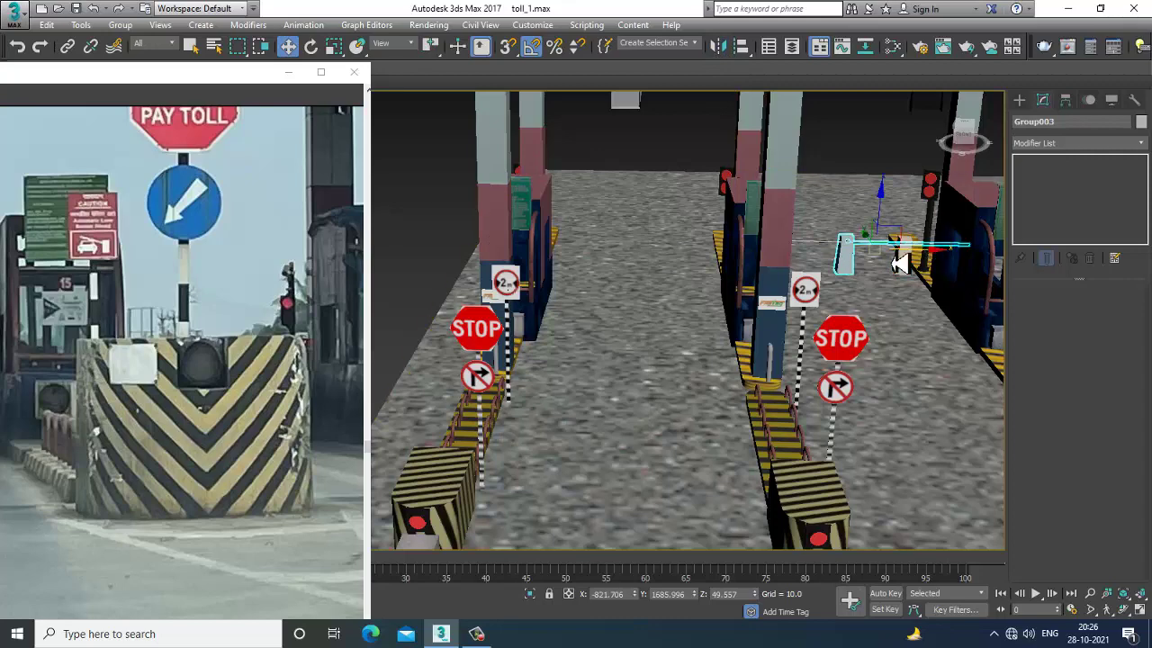
drag(940, 247, 654, 250)
scroll(654, 250, down, 5)
alt+middle_drag(655, 251, 706, 304)
scroll(748, 291, up, 4)
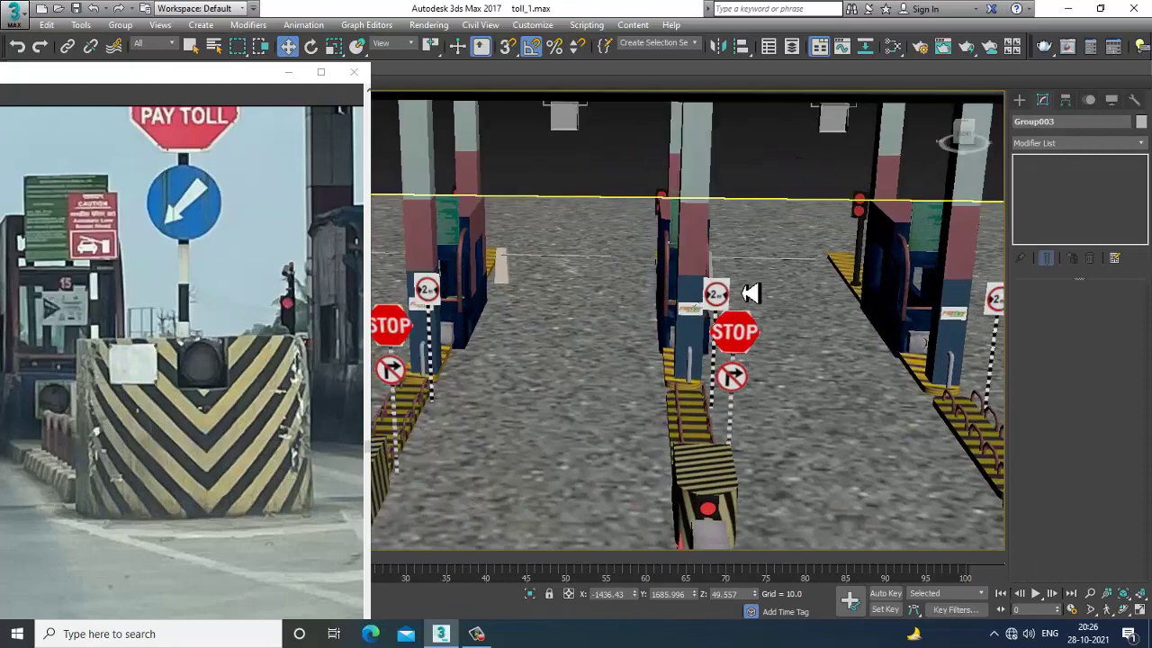
Step: Delete the old boom and post in the fourth lane
scroll(733, 303, up, 5)
click(664, 381)
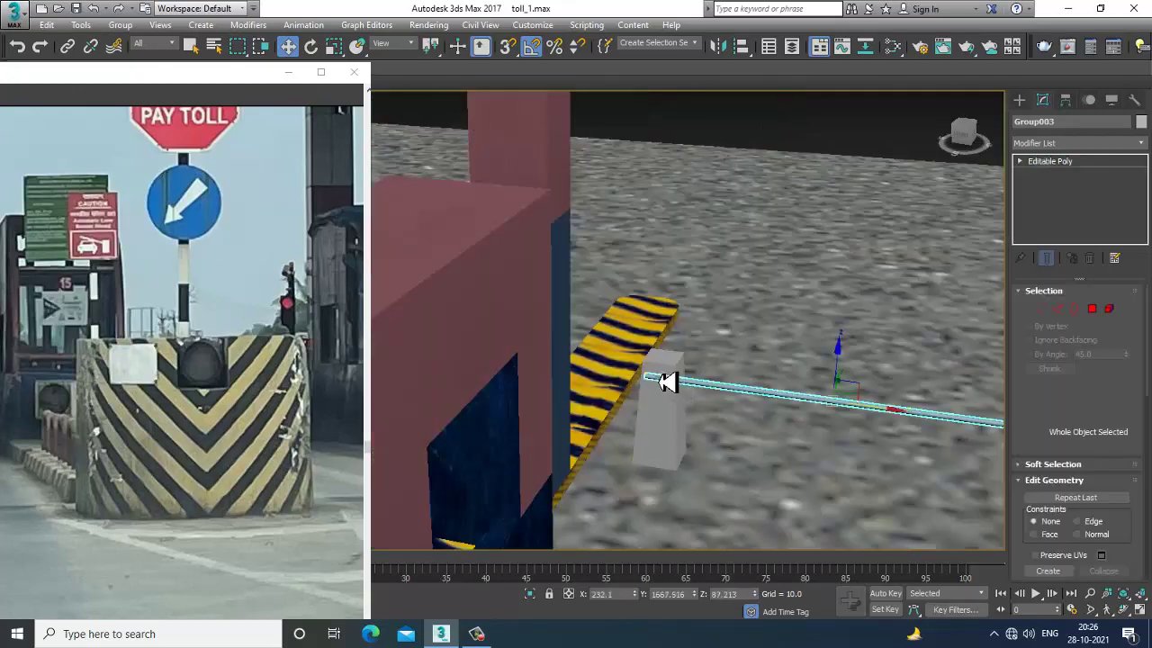
ctrl+click(661, 376)
key(Delete)
Step: Mirror the middle lane's textured barrier group across X as a Copy and move it along X into the fourth lane
scroll(692, 371, down, 5)
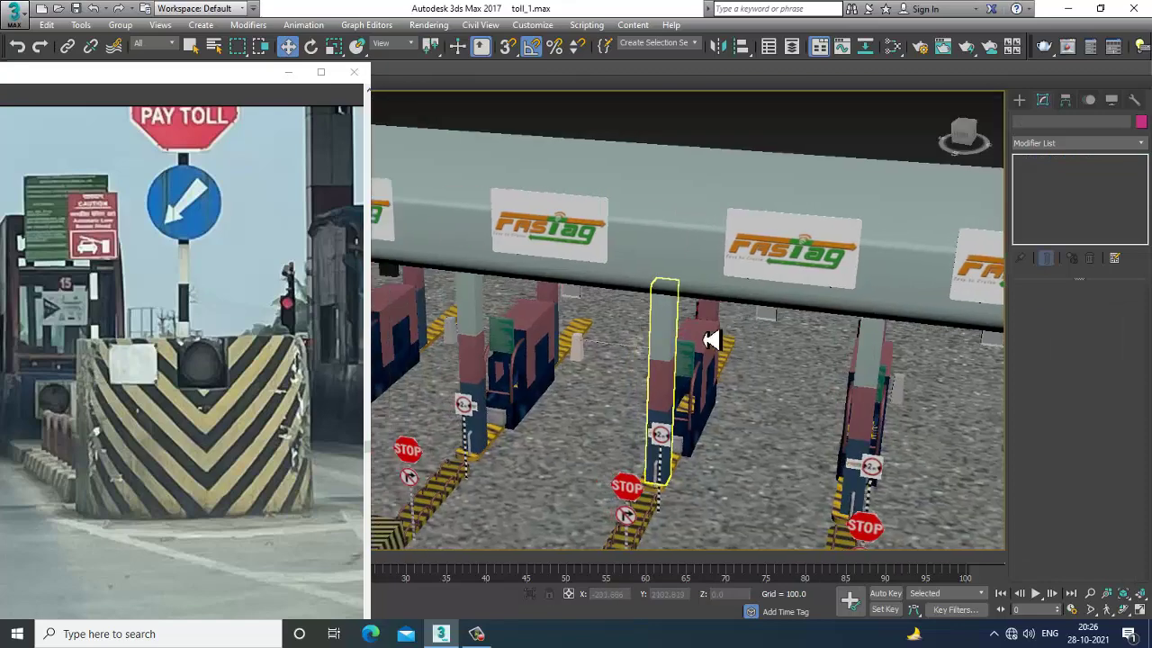
alt+middle_drag(711, 339, 682, 362)
scroll(682, 362, up, 2)
click(600, 332)
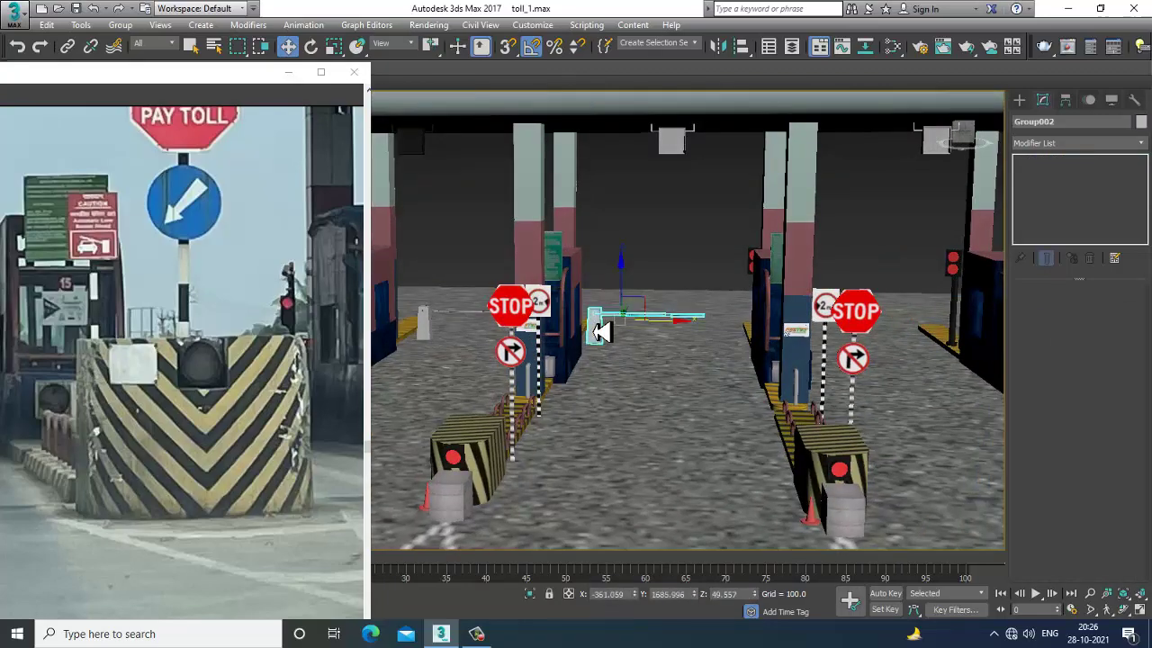
scroll(630, 333, down, 5)
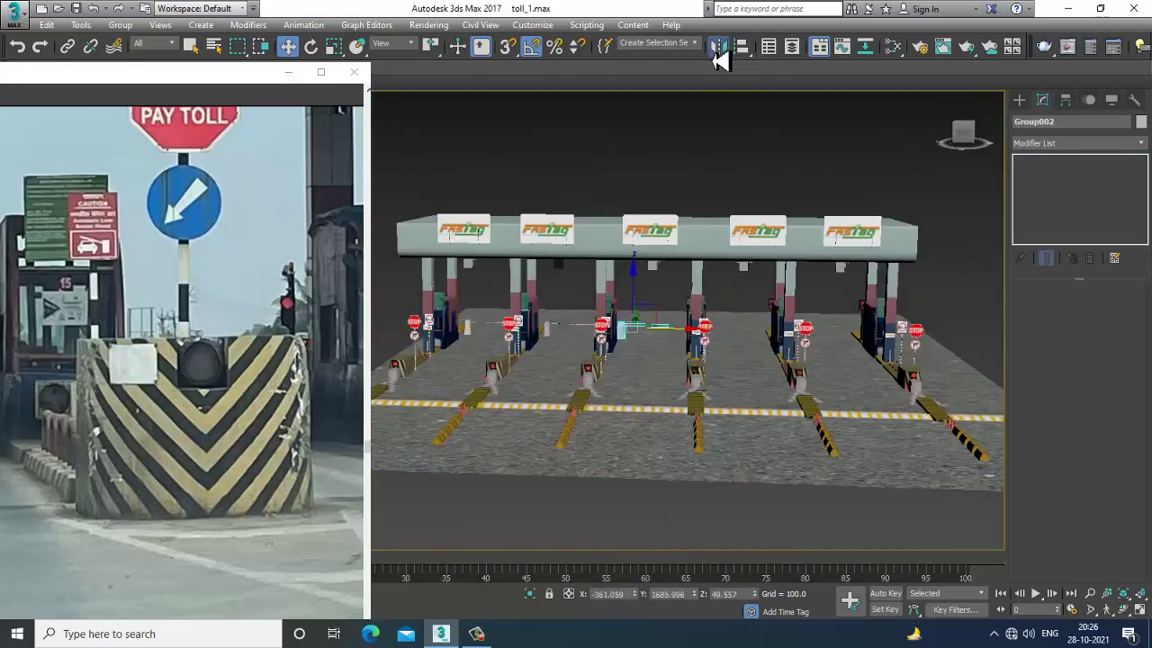
click(717, 48)
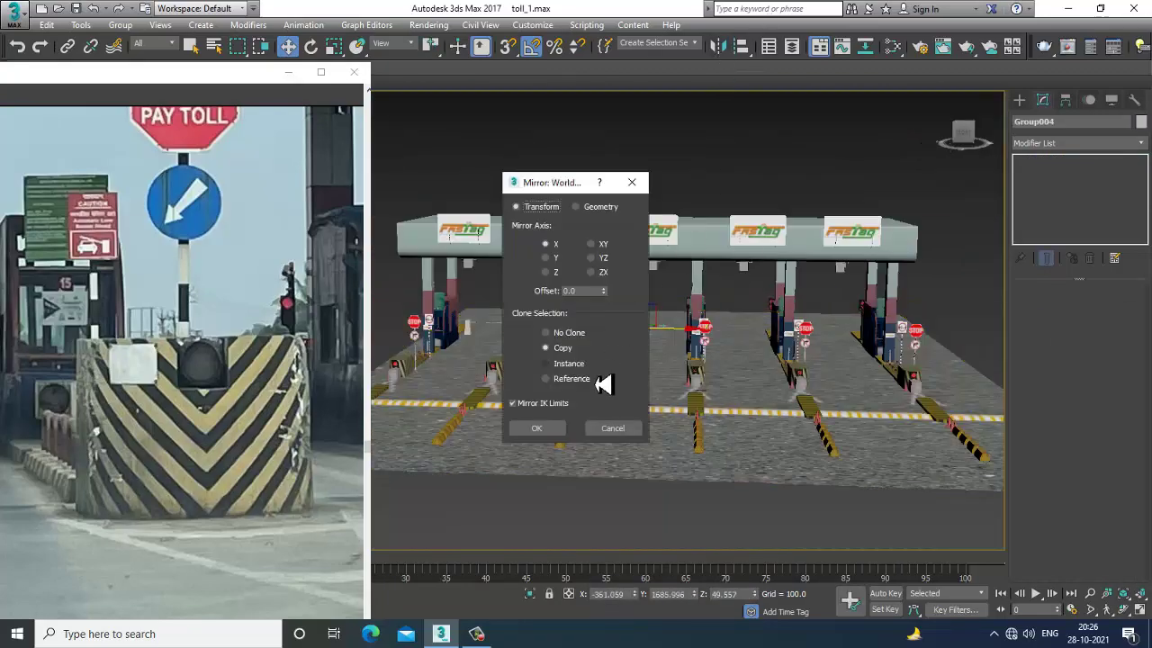
click(538, 429)
scroll(666, 360, up, 2)
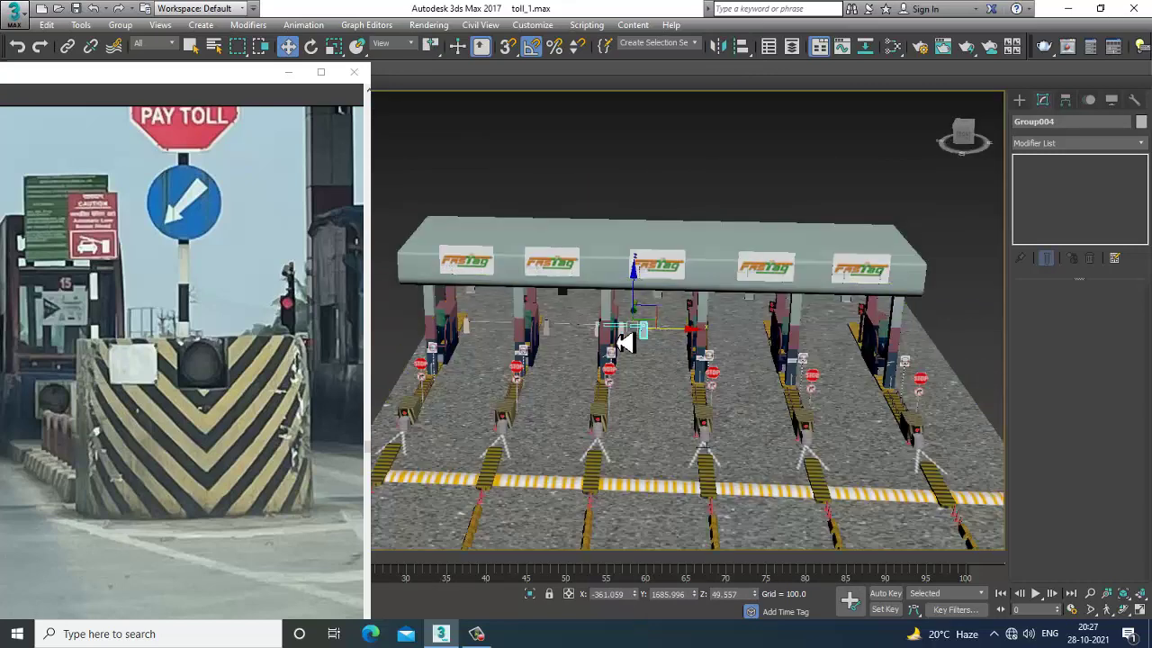
drag(681, 335, 790, 333)
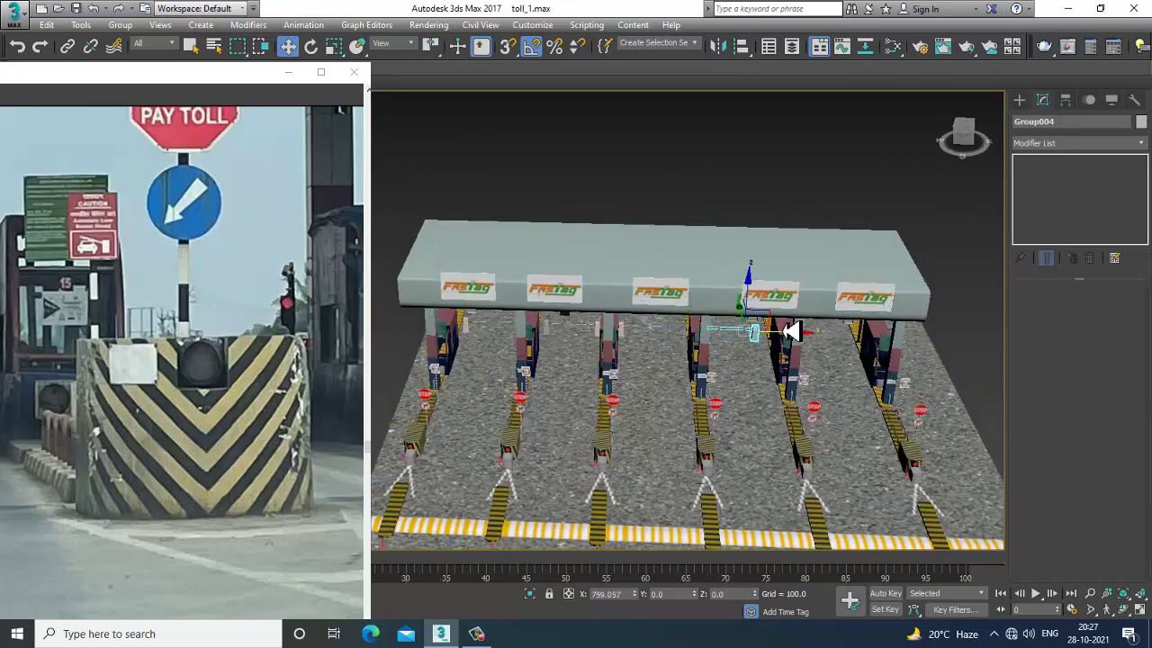
Step: Clone the fourth lane's barrier group along X as a Copy into the fifth lane
alt+middle_drag(799, 330, 630, 347)
scroll(837, 345, up, 3)
drag(637, 333, 760, 330)
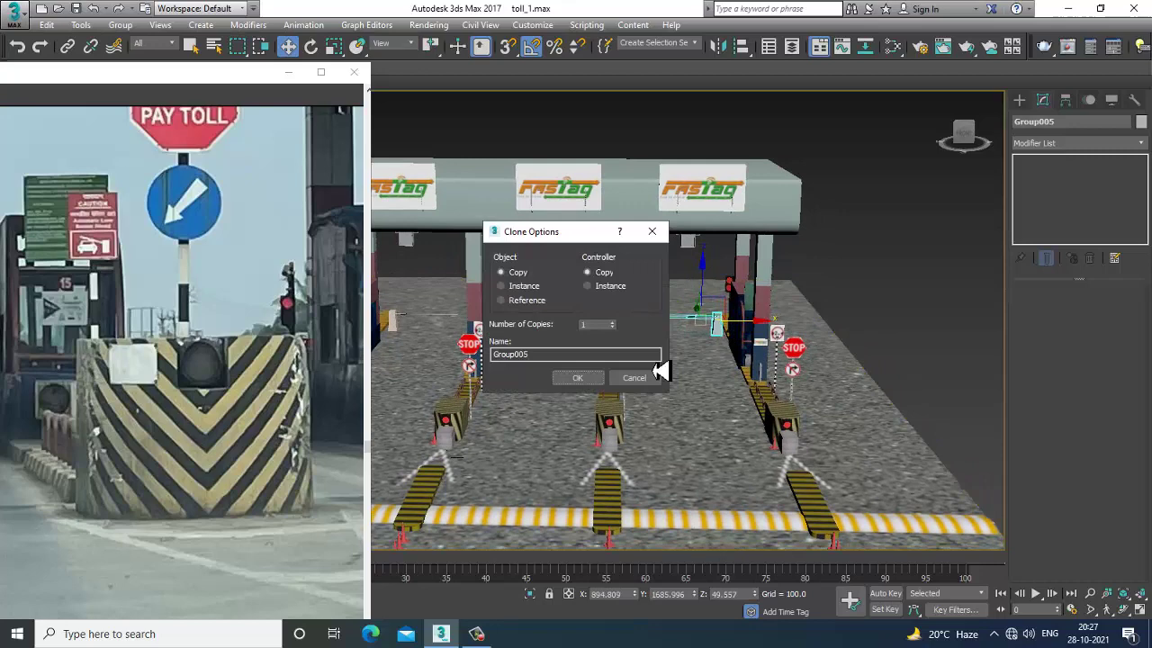
click(592, 381)
Step: Delete the untextured hanging boxes and their brackets beneath the canopy in the third, fourth and fifth lanes
mouse_move(593, 387)
alt+middle_down()
mouse_move(674, 303)
mouse_move(676, 329)
mouse_move(689, 262)
alt+middle_up()
drag(730, 237, 733, 234)
alt+drag(766, 141, 838, 305)
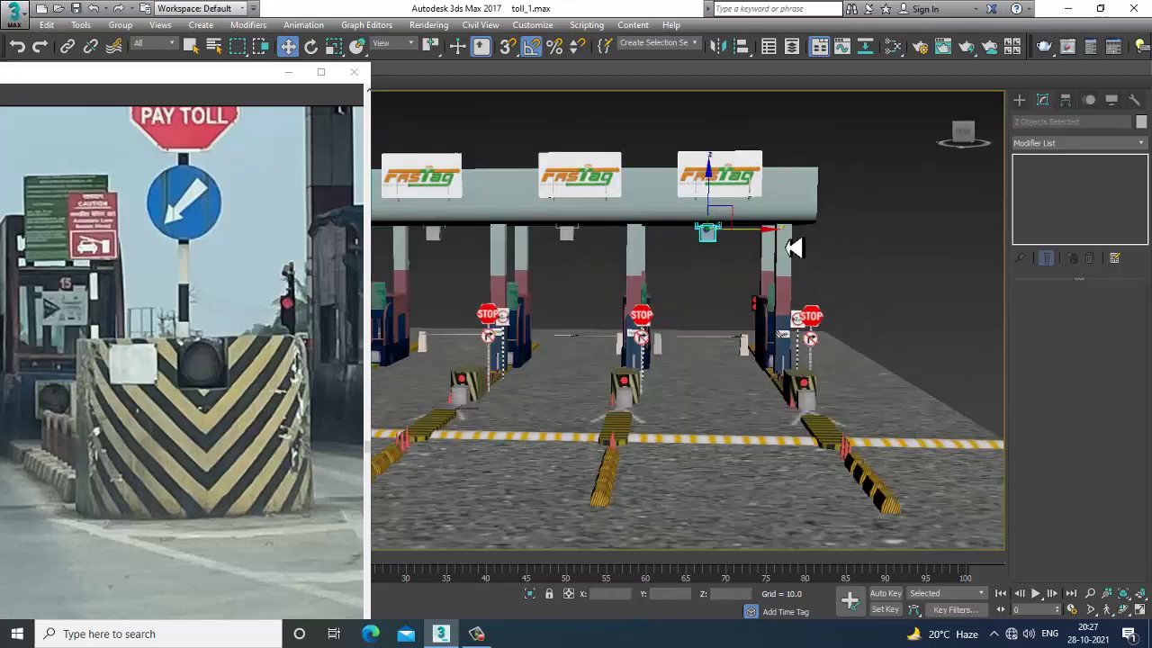
key(Delete)
alt+middle_drag(635, 228, 691, 322)
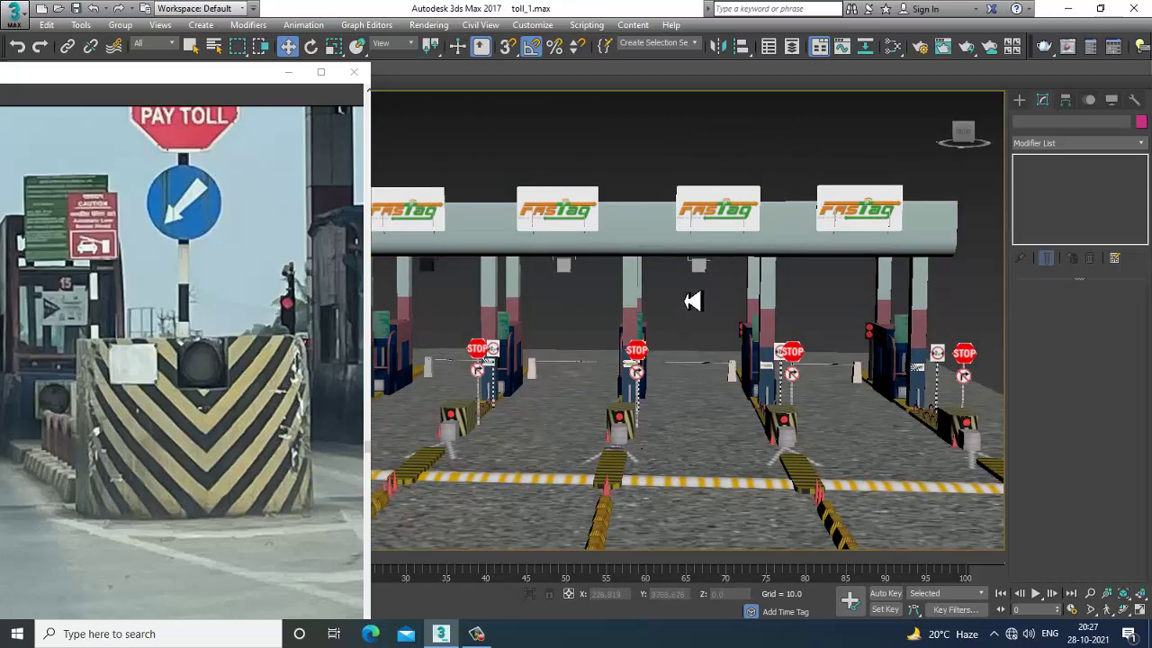
alt+middle_drag(711, 249, 681, 312)
click(677, 282)
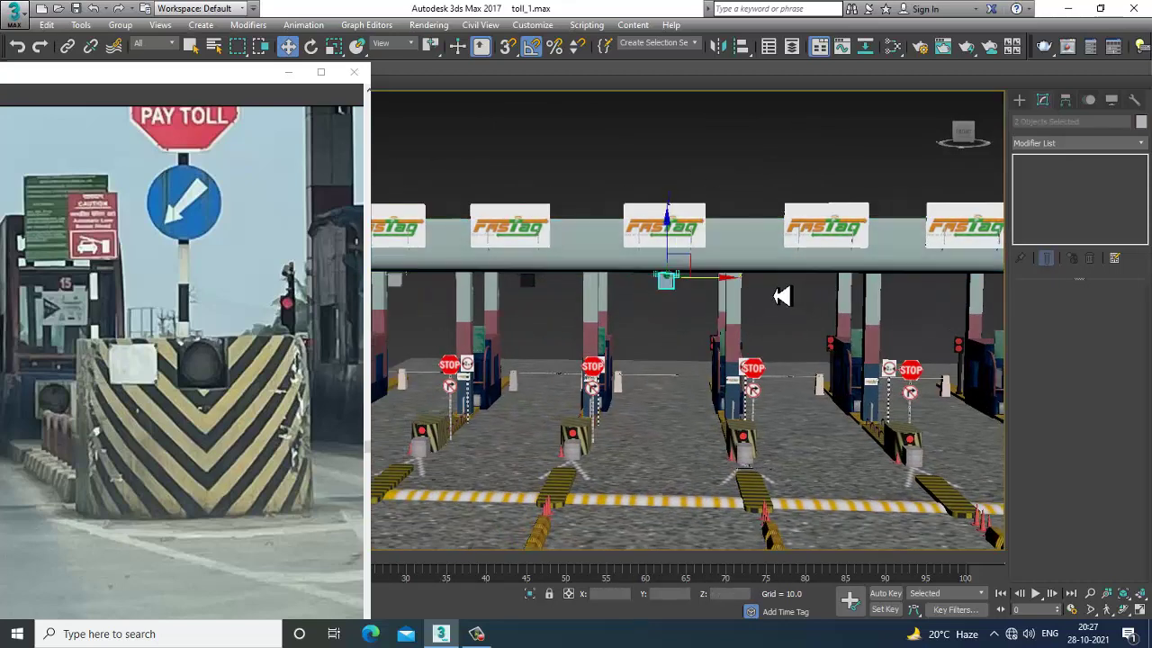
key(Delete)
middle_drag(695, 245, 846, 265)
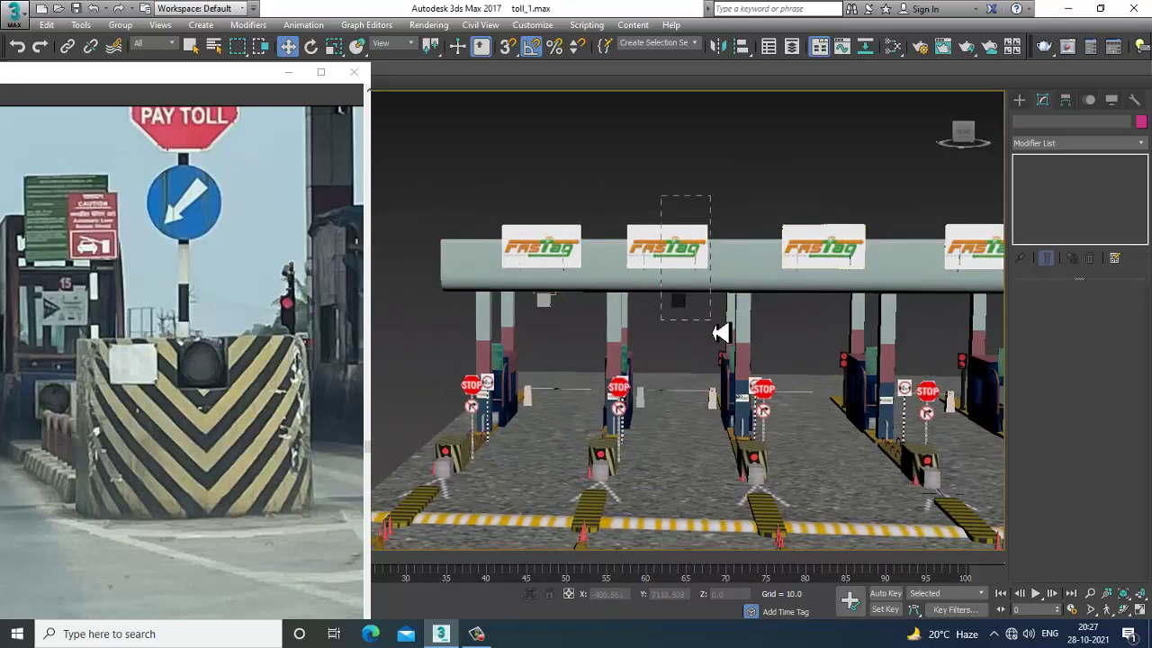
drag(713, 333, 715, 333)
alt+drag(738, 207, 810, 380)
key(Delete)
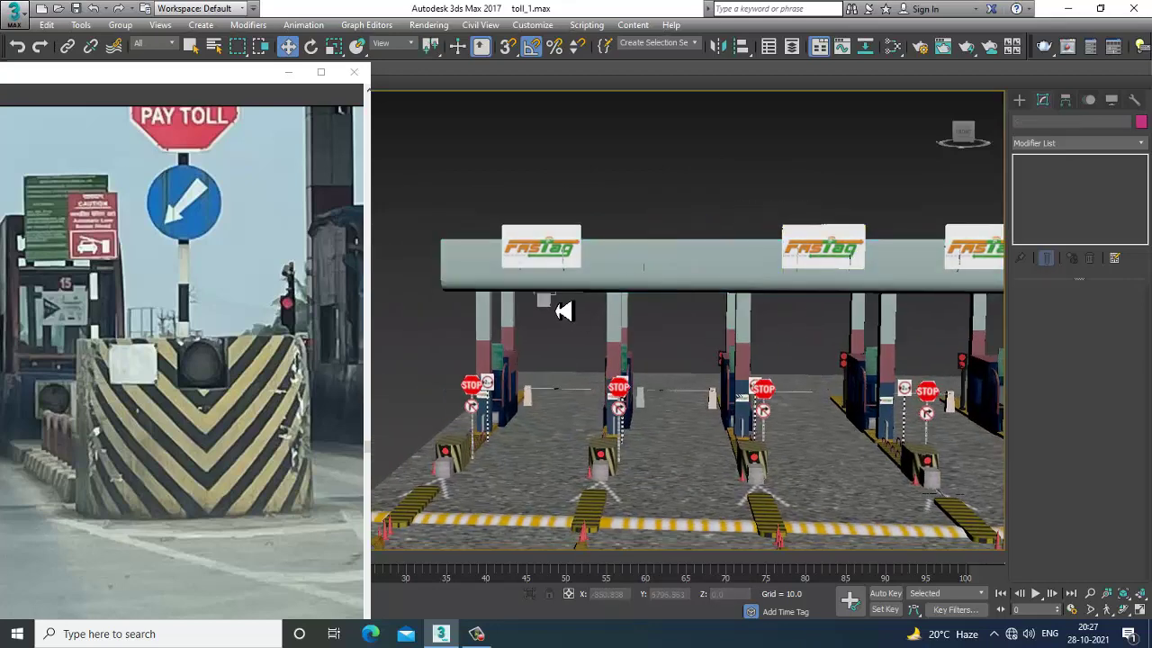
key(ctrl+z)
Step: Delete the untextured hanging box and bracket in the first lane, keeping the FASTag sign and pillar out of the selection
drag(576, 314, 583, 330)
alt+click(625, 259)
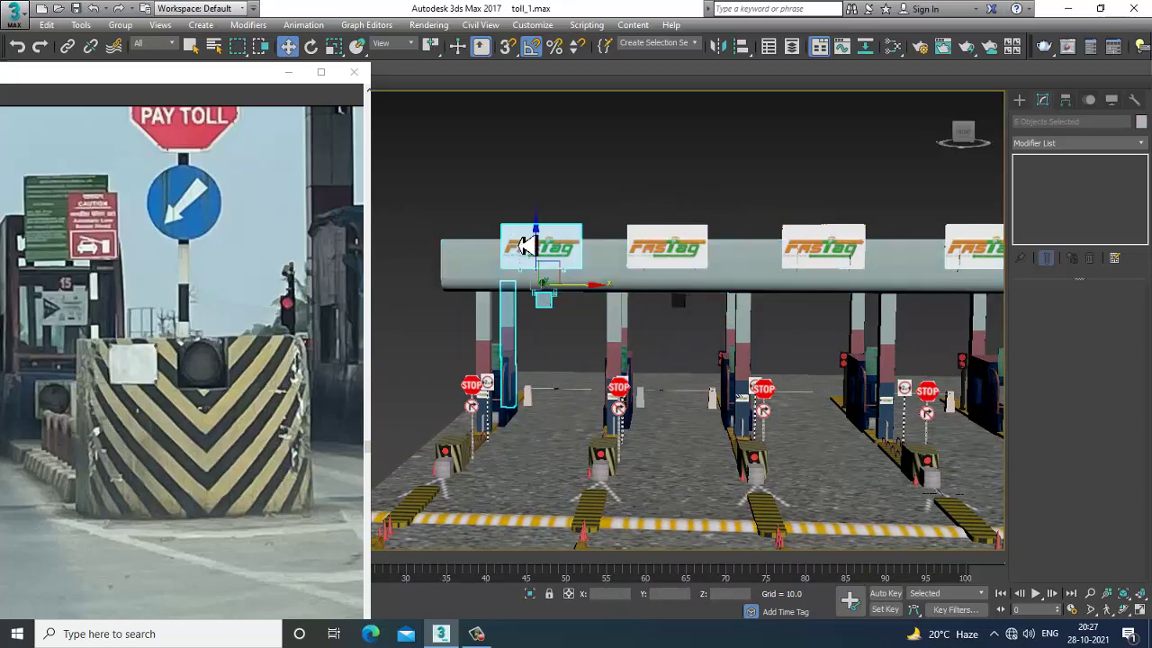
alt+click(527, 241)
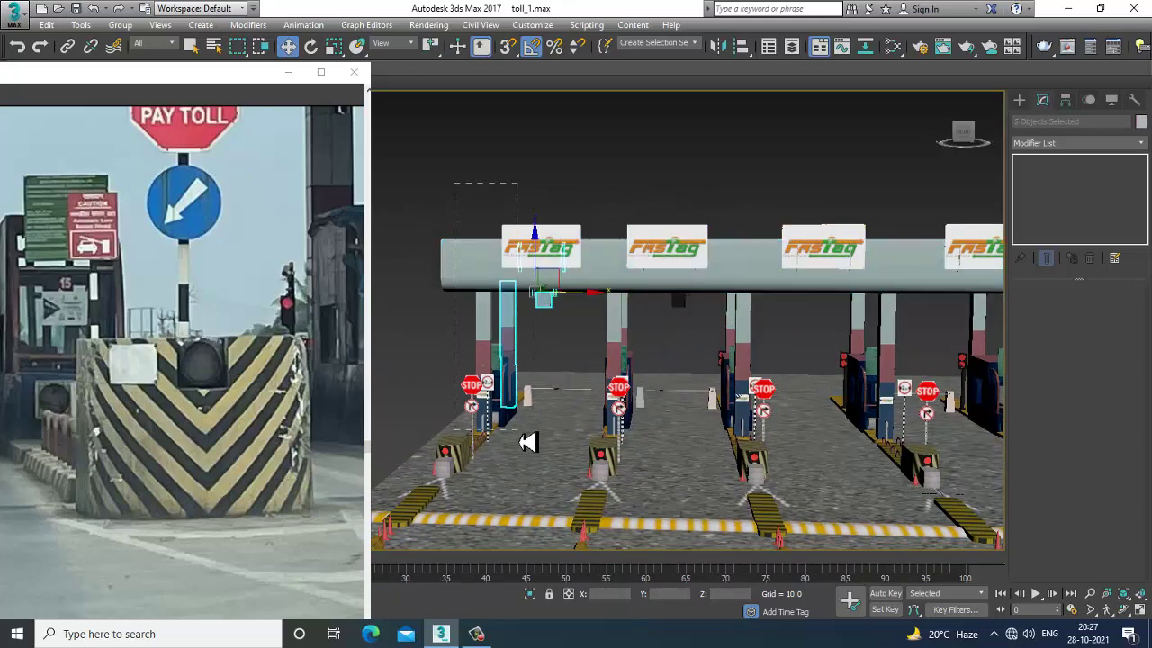
alt+drag(529, 442, 529, 441)
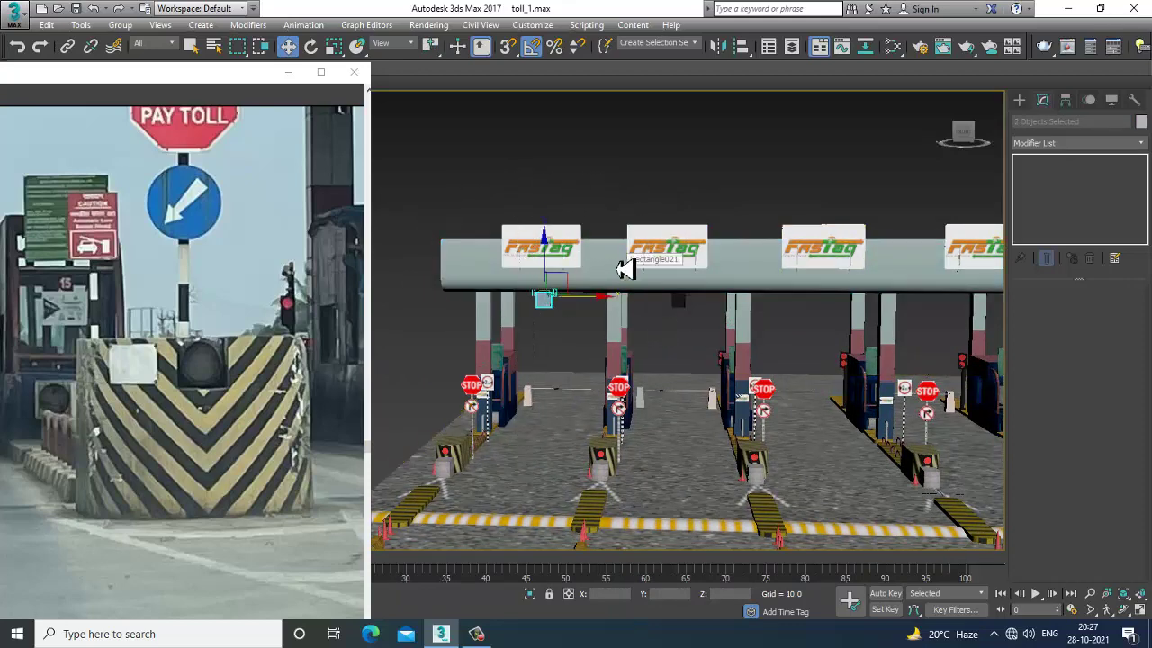
key(Delete)
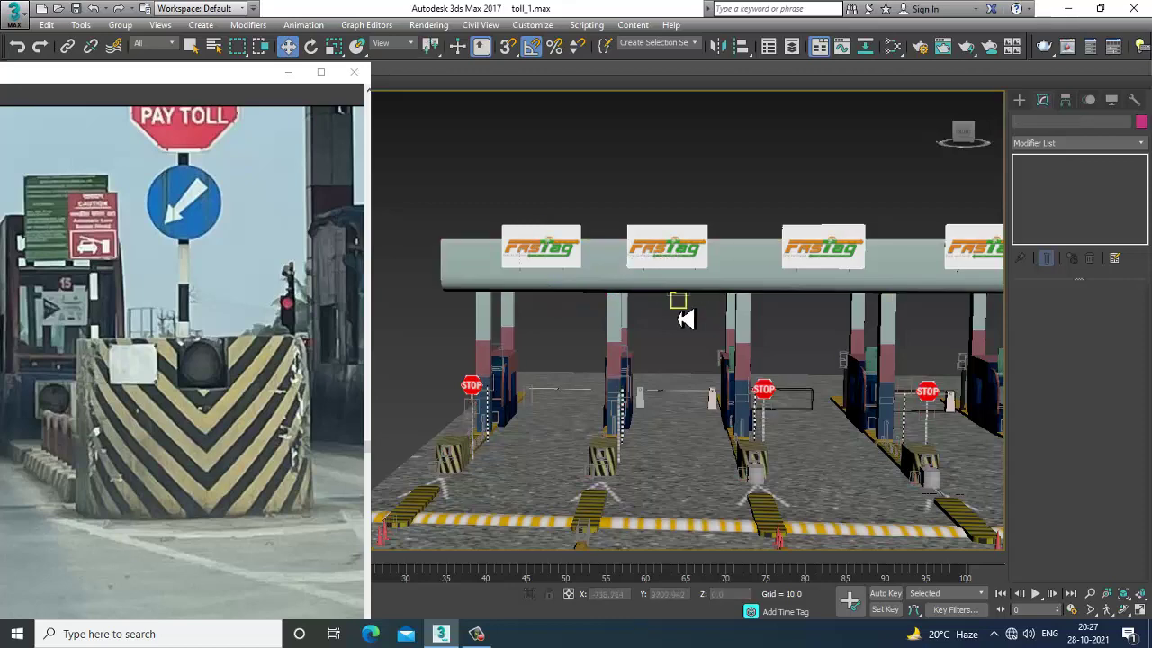
Step: Clone the textured hanging box with its bracket along X as Copies into the first and third lanes
click(677, 301)
scroll(688, 317, up, 4)
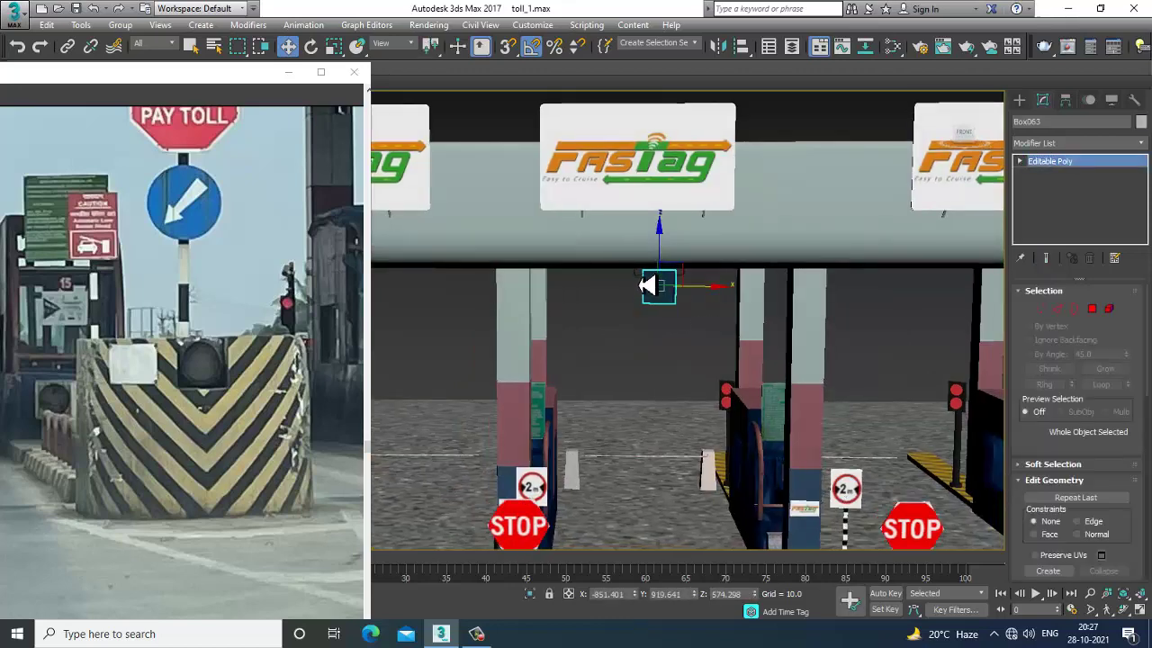
ctrl+click(640, 286)
scroll(699, 308, down, 6)
alt+middle_drag(699, 309, 752, 317)
scroll(748, 315, up, 2)
mouse_move(749, 306)
shift+mouse_down()
mouse_move(617, 324)
mouse_move(774, 327)
shift+mouse_up()
click(587, 385)
scroll(640, 353, down, 3)
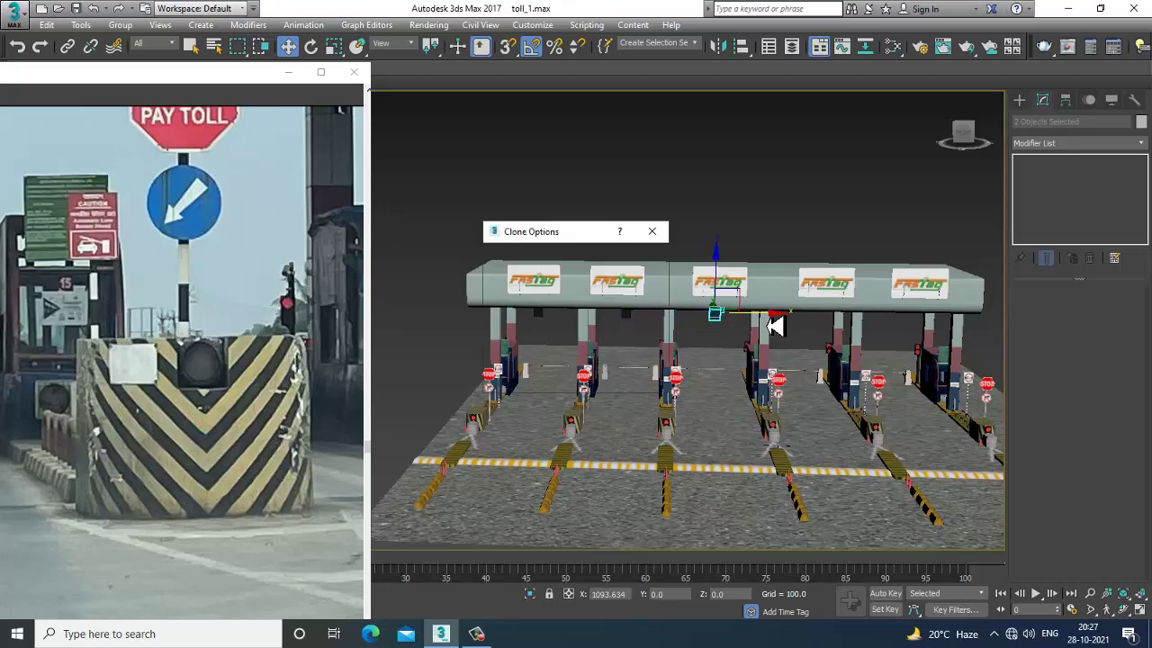
click(590, 386)
Step: Clone the hanging box and bracket along X as Copies into the fourth and fifth lanes
middle_drag(723, 377, 543, 398)
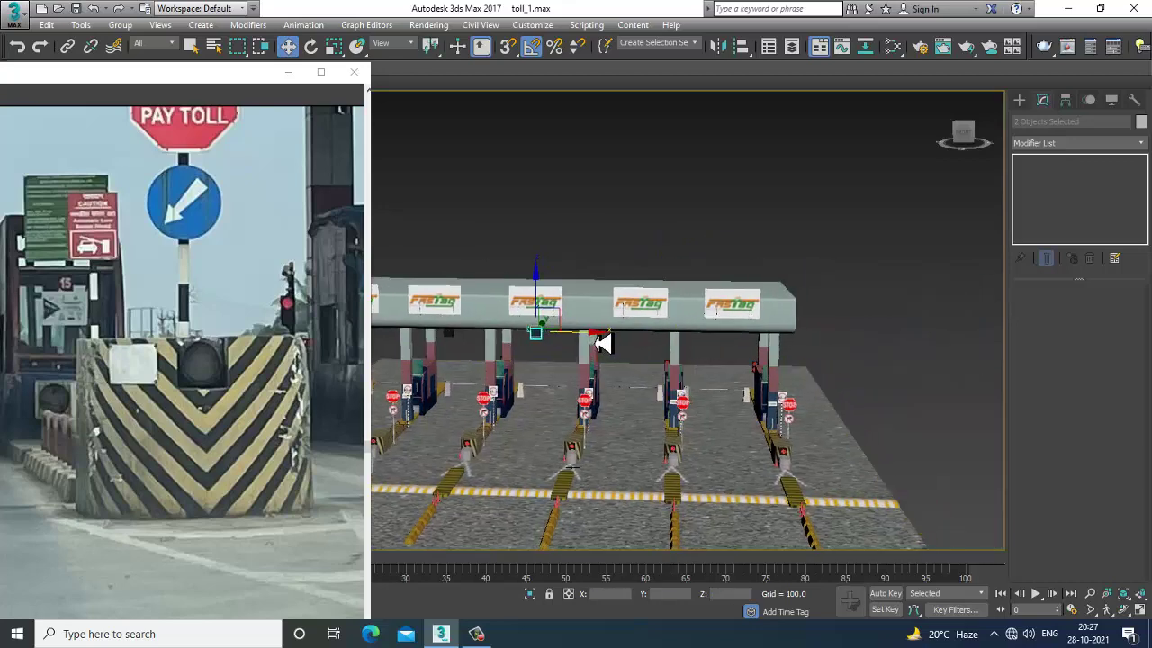
drag(601, 342, 777, 344)
click(585, 385)
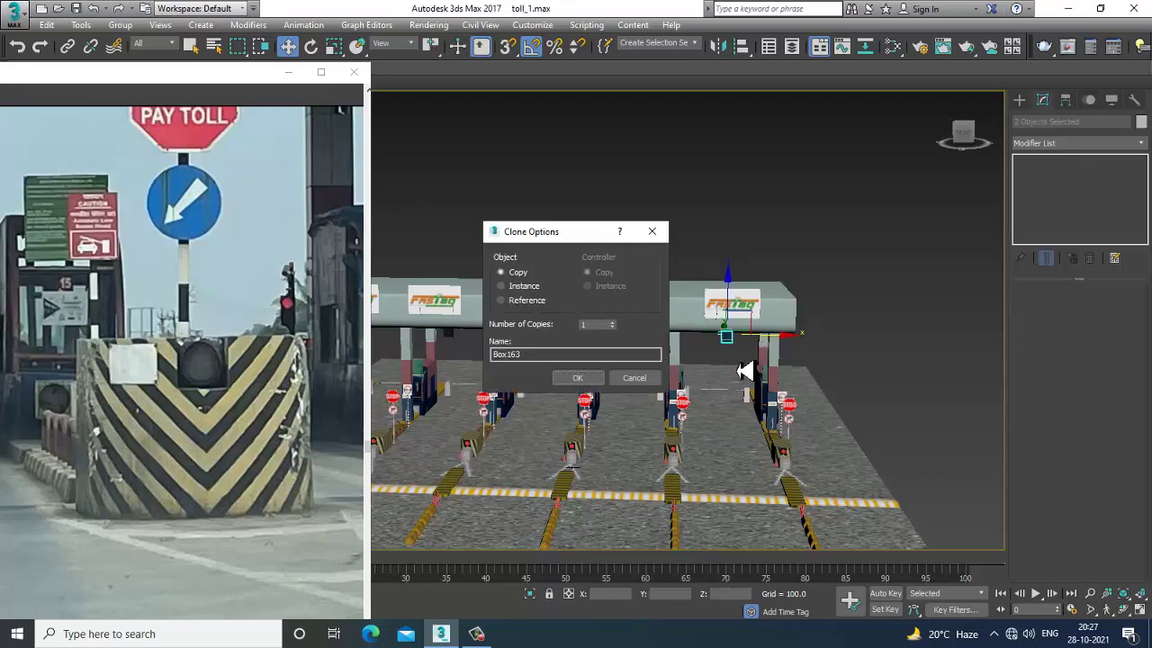
click(593, 385)
Step: Delete the striped block nearest the cones in one lane divider row and rotate the next block slightly about Z
mouse_move(583, 394)
alt+middle_down()
mouse_move(658, 413)
mouse_move(713, 355)
alt+middle_up()
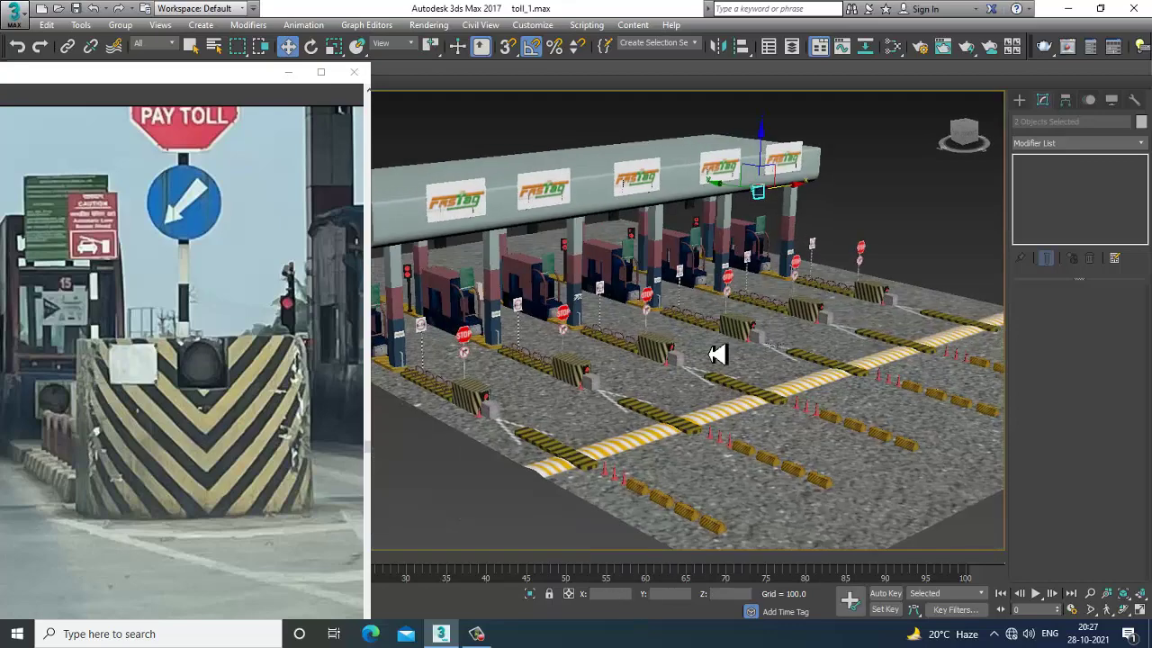
scroll(747, 413, up, 3)
scroll(754, 413, up, 3)
click(797, 396)
key(e)
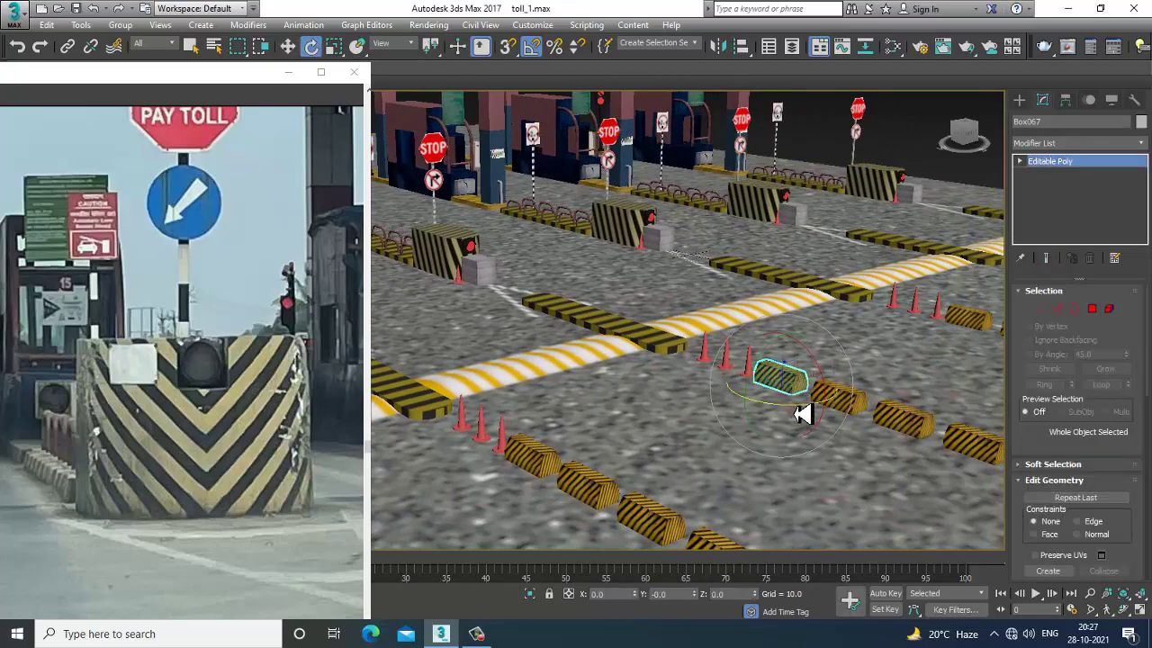
middle_drag(812, 412, 725, 399)
click(725, 402)
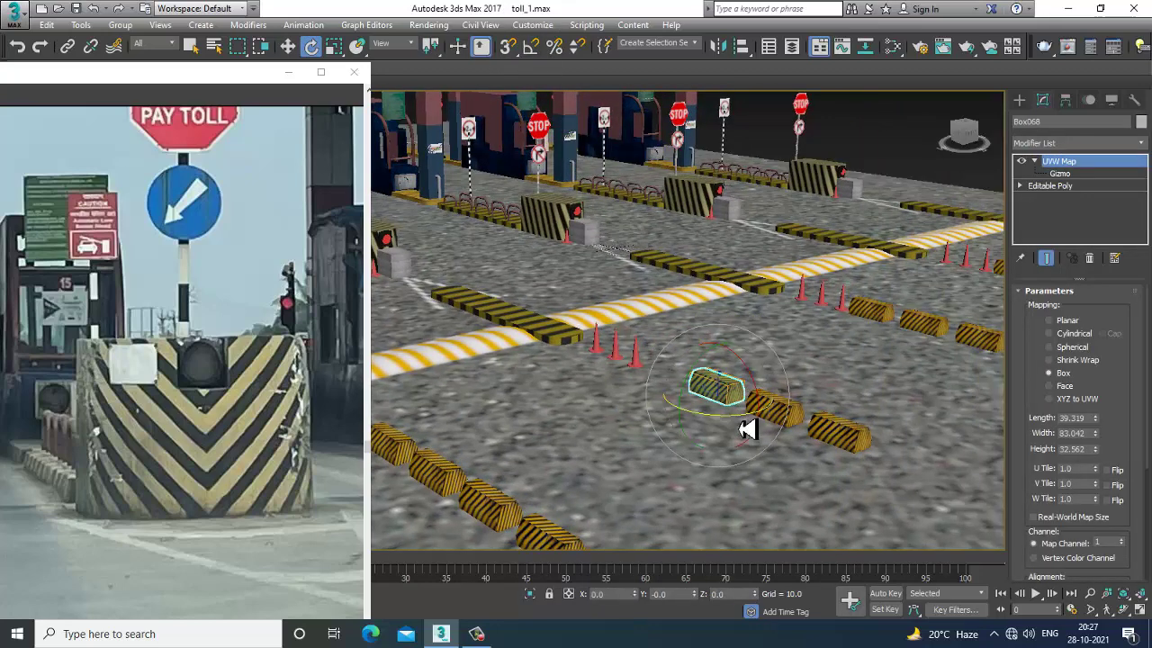
drag(745, 429, 728, 425)
Step: Delete the two traffic cones nearest the rotated block, leaving one cone in that row
click(638, 358)
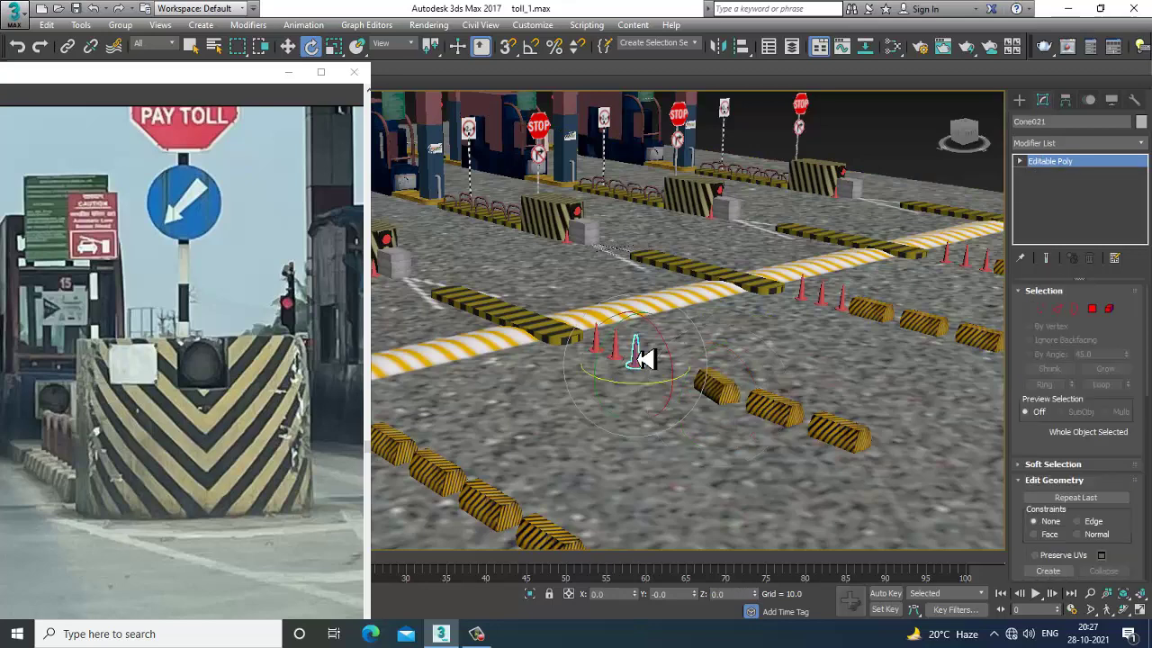
key(Delete)
click(617, 347)
key(Delete)
Step: Delete the second striped block in the next divider row and rotate the block nearest the cones slightly about Z
middle_drag(826, 353, 639, 379)
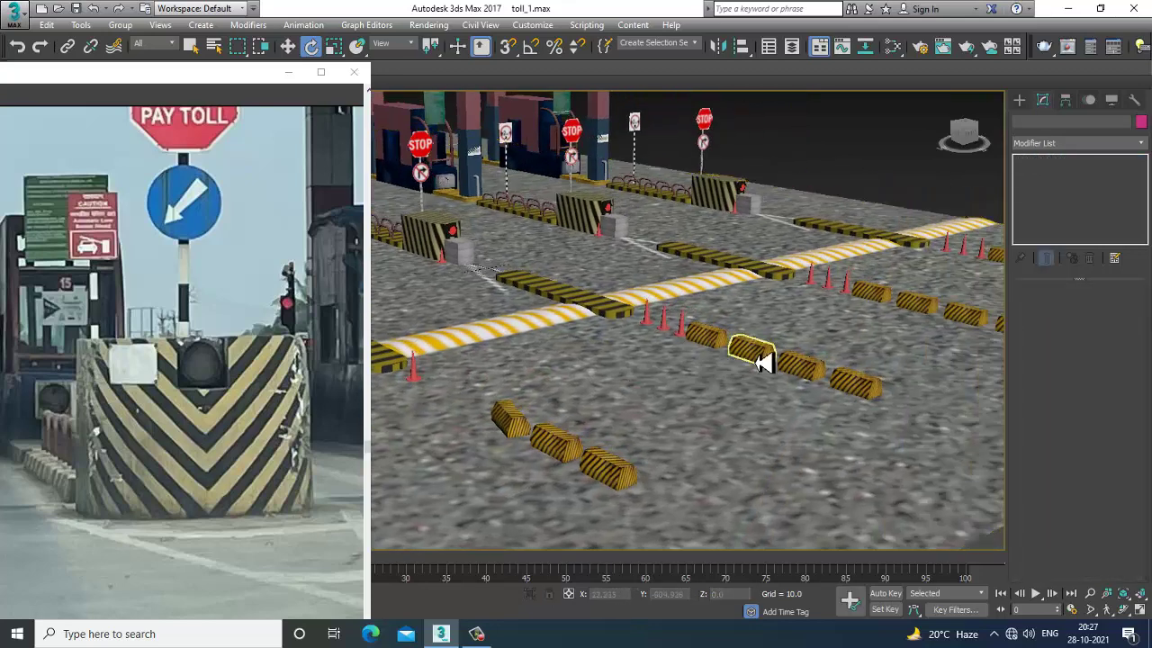
click(756, 361)
key(Delete)
click(721, 354)
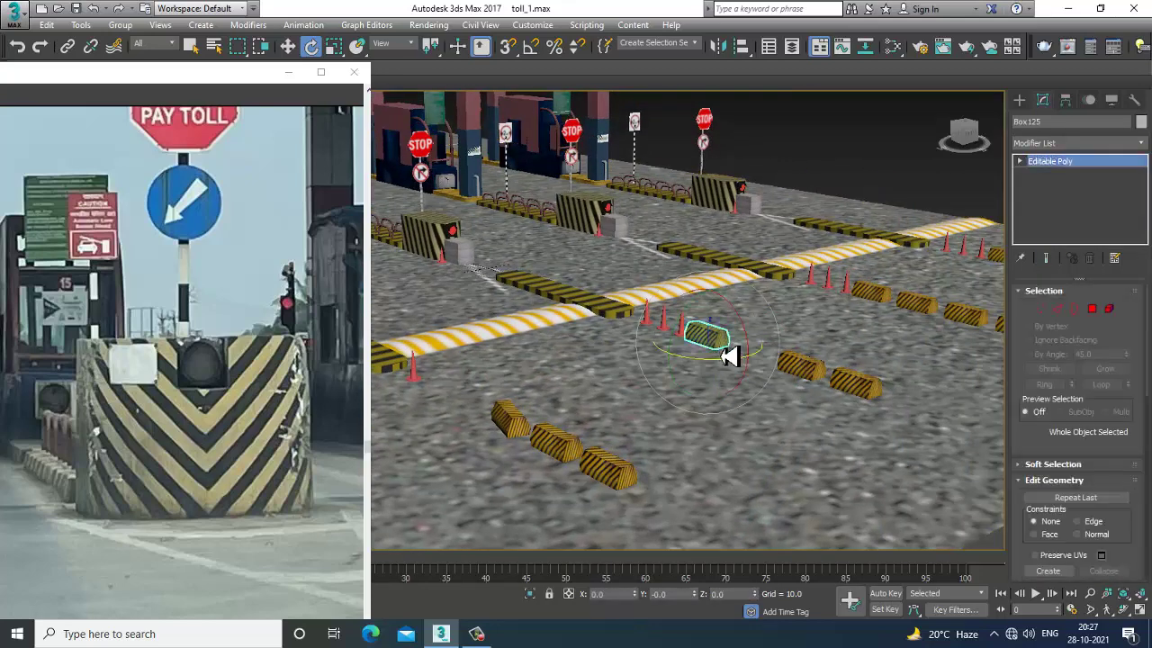
key(r)
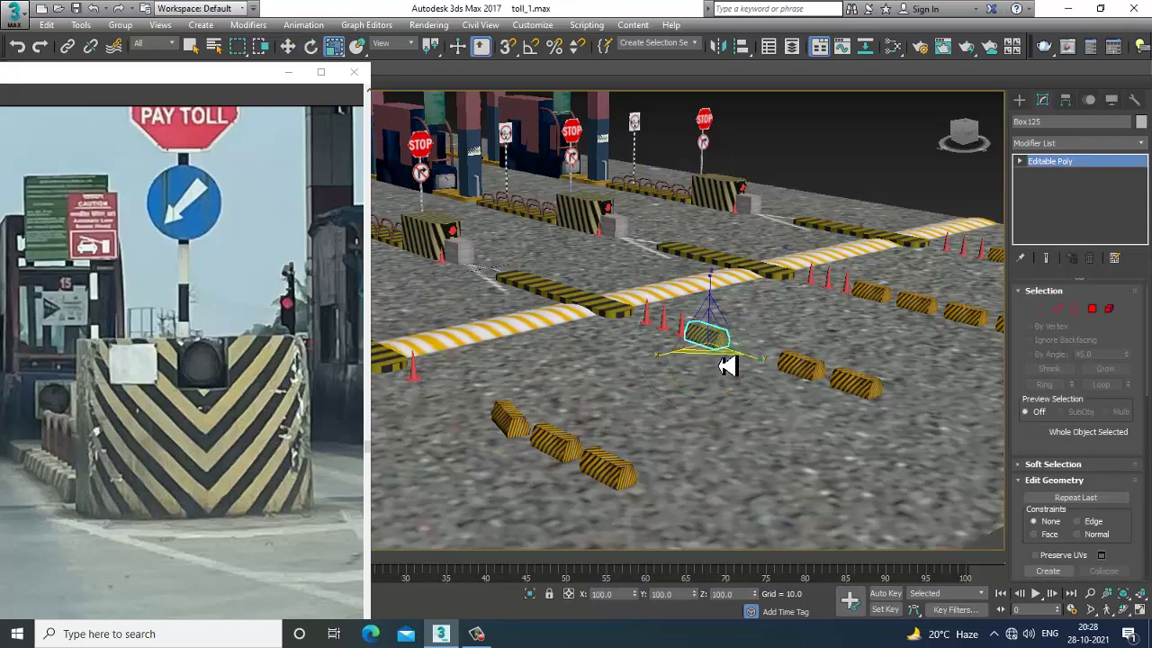
key(e)
Step: Move the next block of that row about 71 units along Y into the gap left by the deleted block
click(799, 376)
key(w)
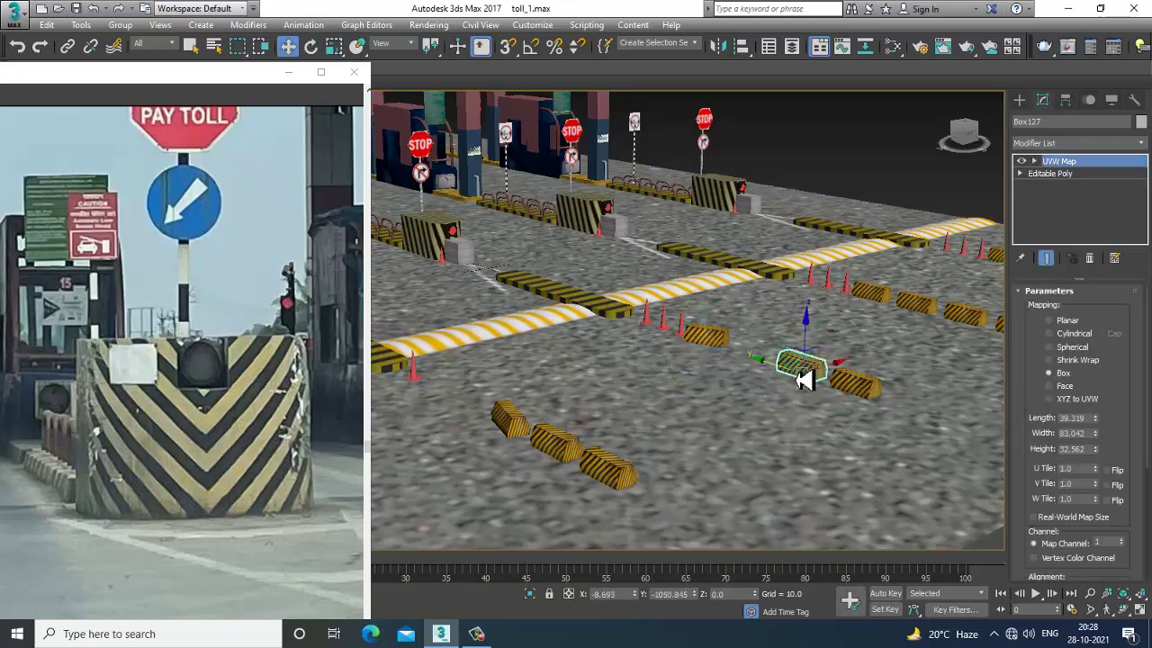
drag(776, 374, 748, 368)
Step: Delete the two cones nearest the rumble strip in the following row, leaving only the cone beside the blocks
alt+middle_drag(813, 360, 729, 357)
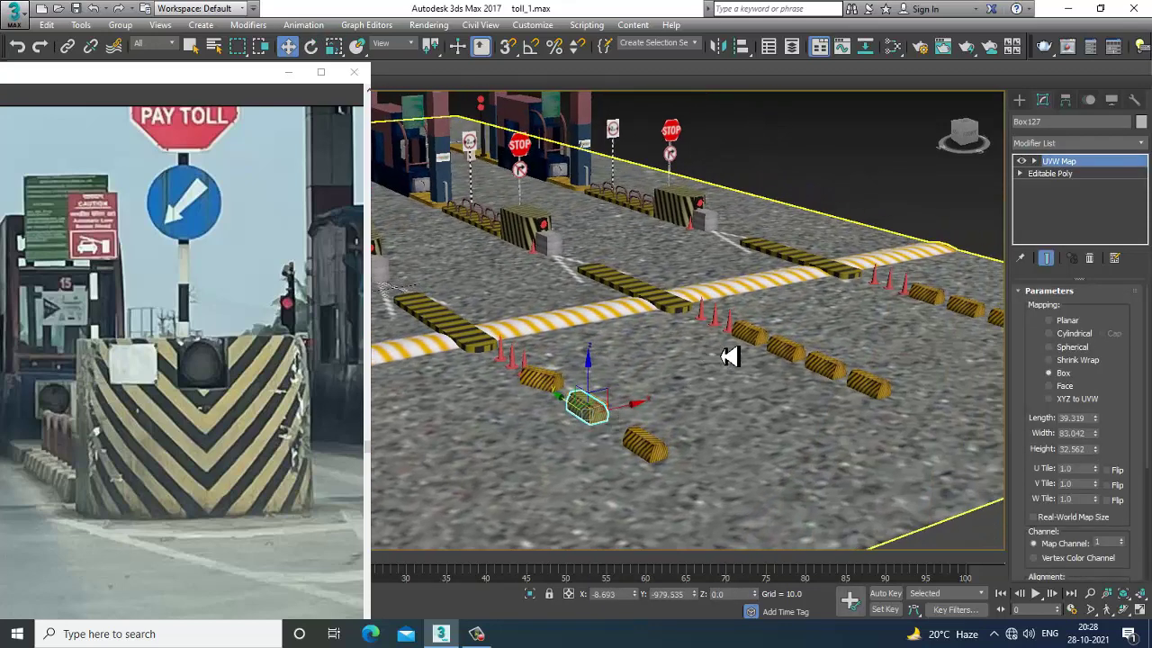
click(716, 325)
key(Delete)
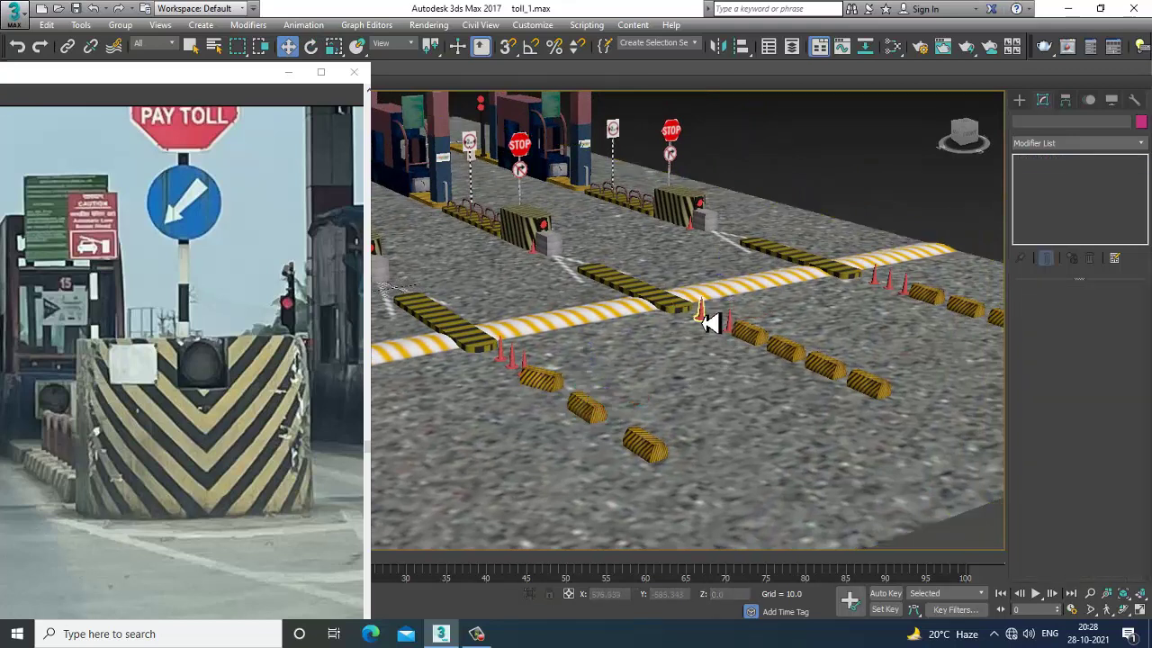
click(703, 320)
Step: Delete the second striped block in that row and rotate its end block about 20 degrees about Z
click(765, 349)
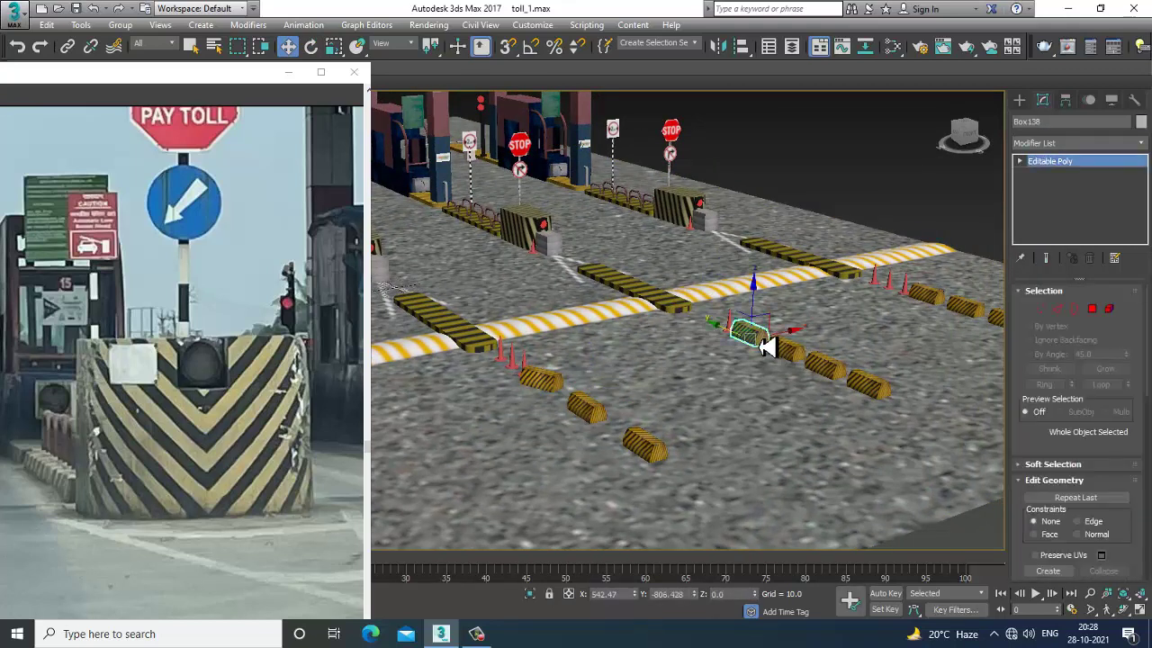
click(793, 356)
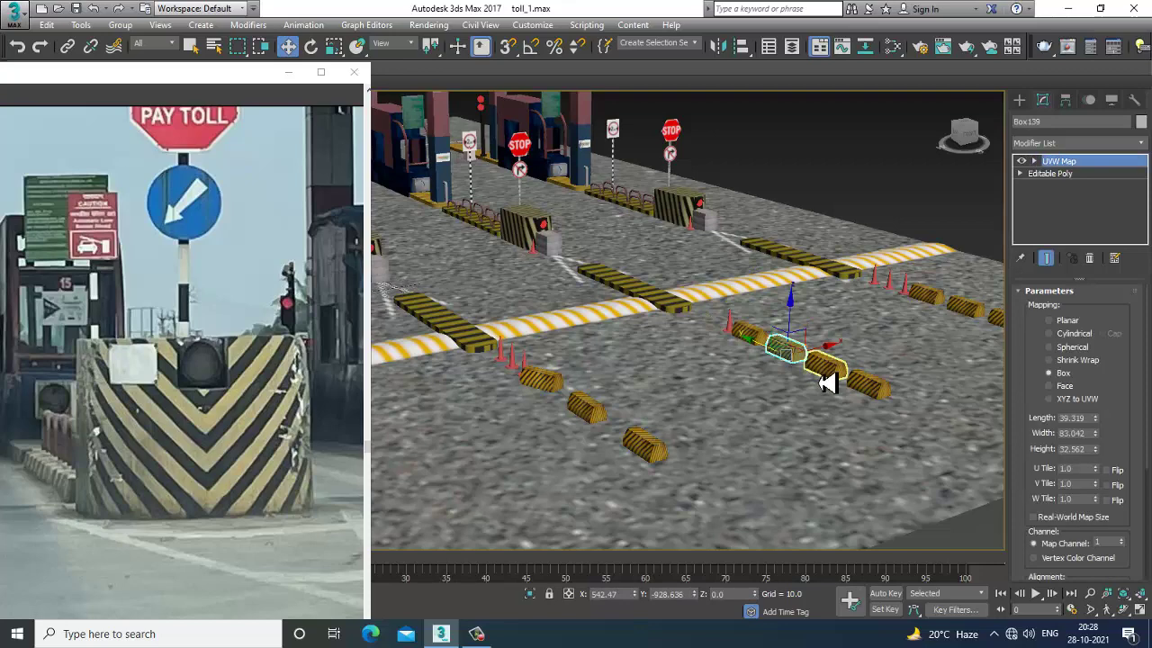
key(Delete)
click(862, 386)
key(e)
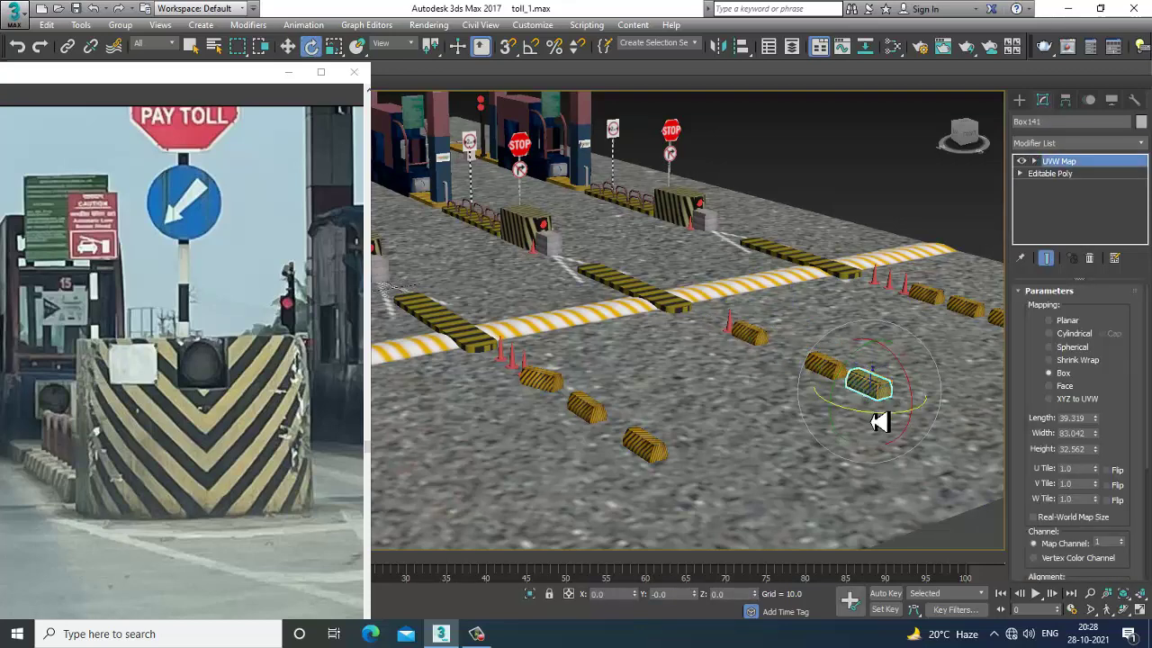
drag(879, 423, 906, 418)
Step: Delete the cone closest to the black-and-yellow divider in the second row from the near road edge, leaving two cones
scroll(908, 418, down, 4)
middle_drag(877, 414, 740, 414)
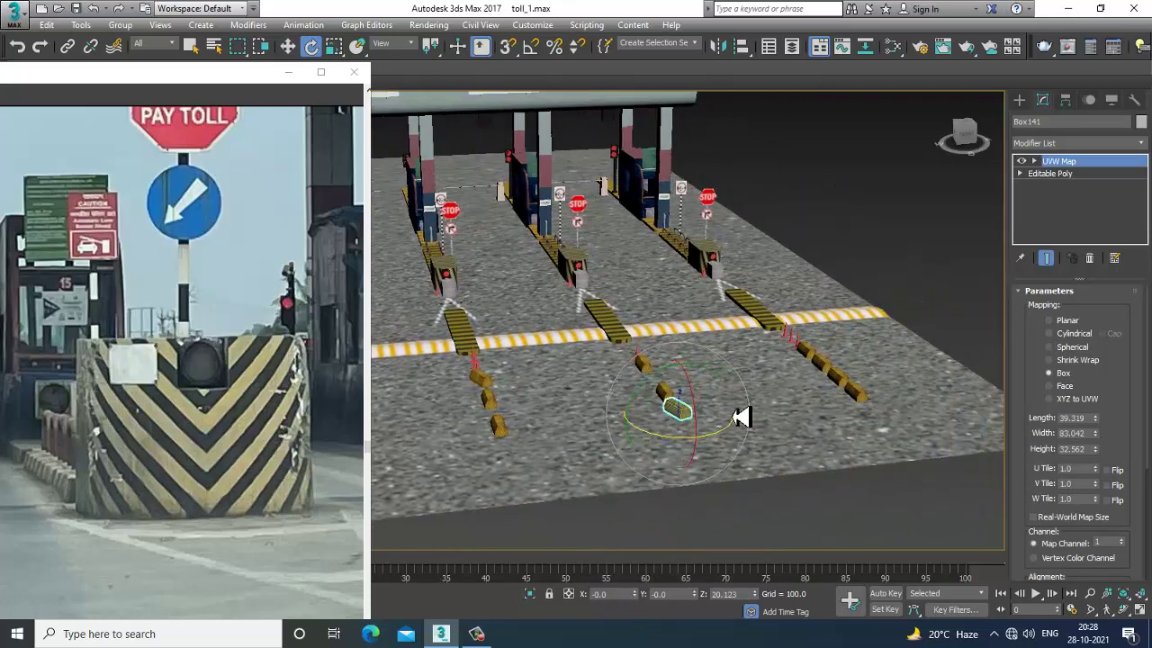
middle_drag(837, 428, 998, 435)
alt+middle_drag(616, 438, 666, 424)
scroll(571, 465, up, 4)
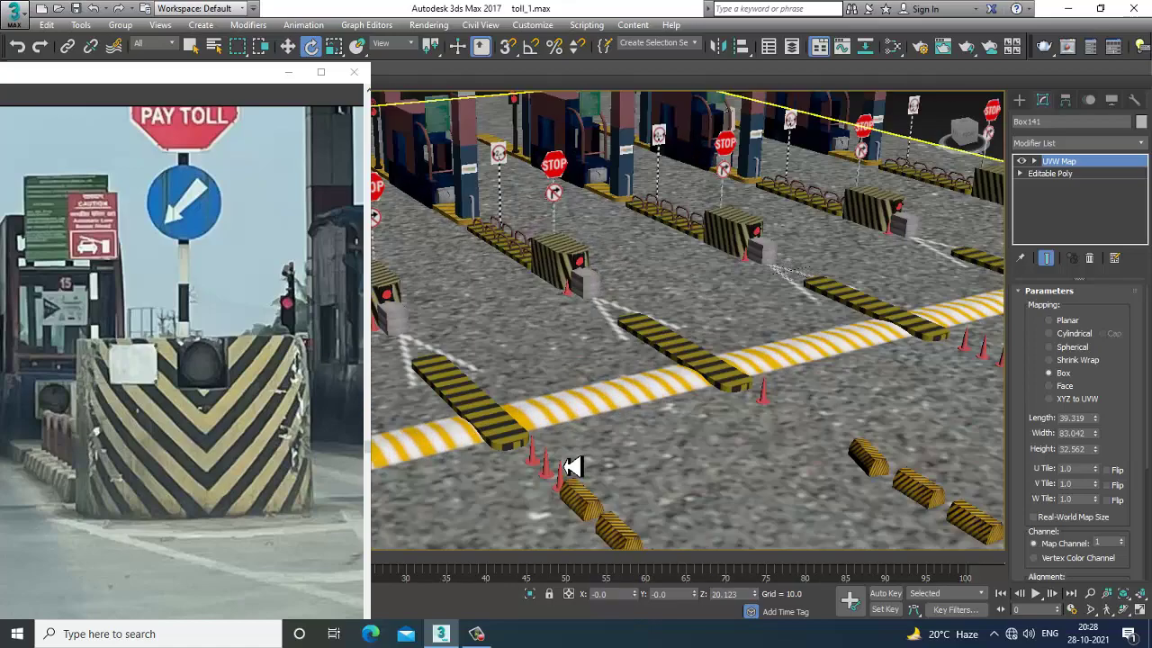
middle_drag(570, 465, 745, 397)
click(746, 393)
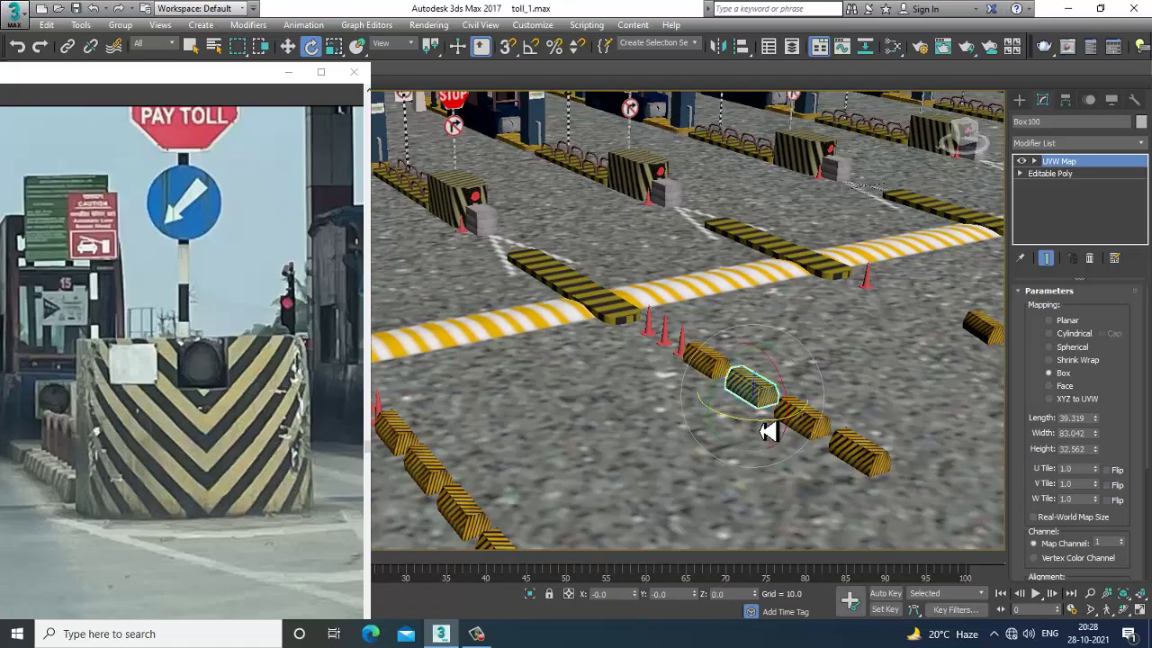
key(w)
click(662, 333)
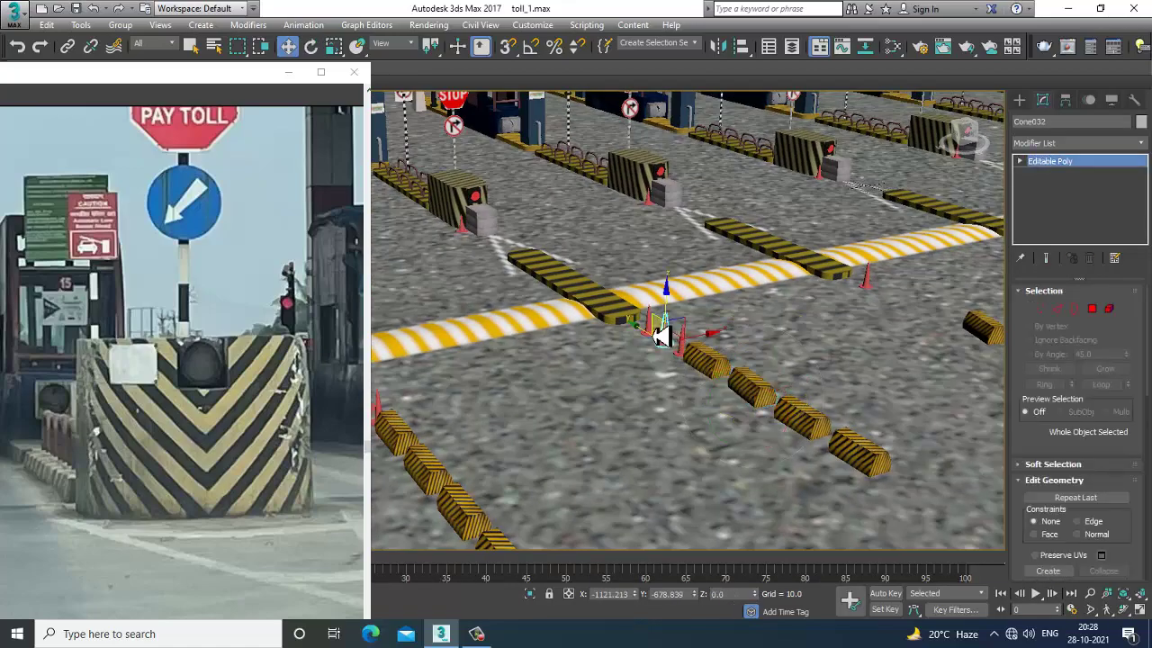
click(654, 321)
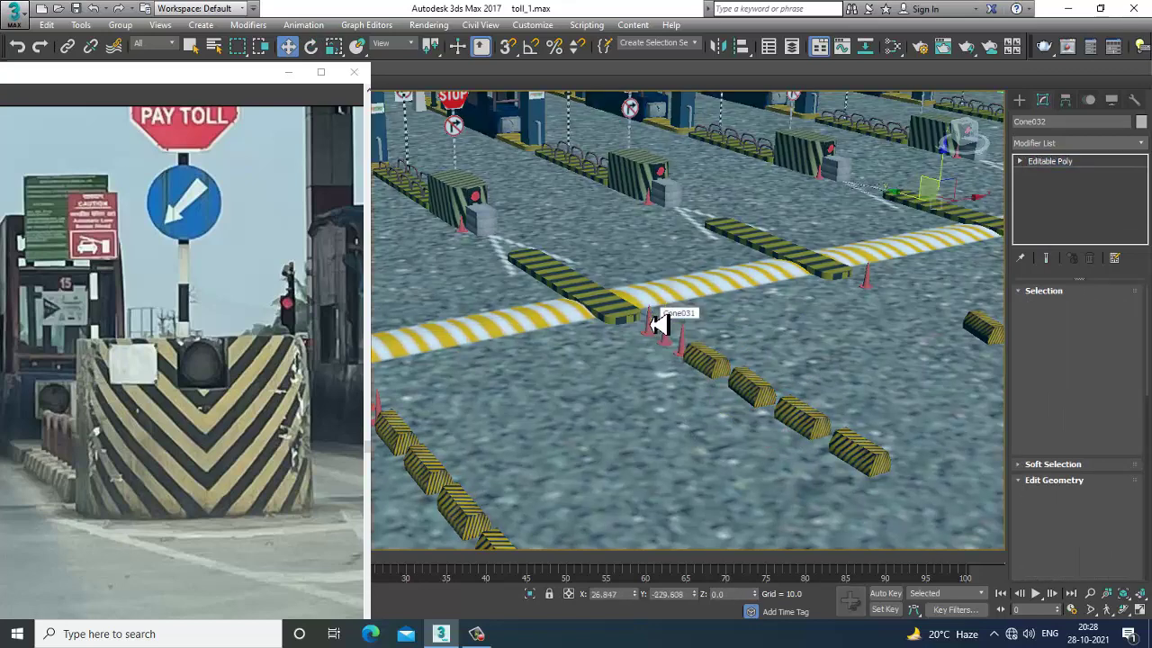
click(650, 324)
key(Delete)
Step: Delete the grey boxes in front of the striped barriers in the first, fourth and fifth lanes from the near road edge
middle_drag(621, 365, 719, 354)
scroll(728, 355, down, 3)
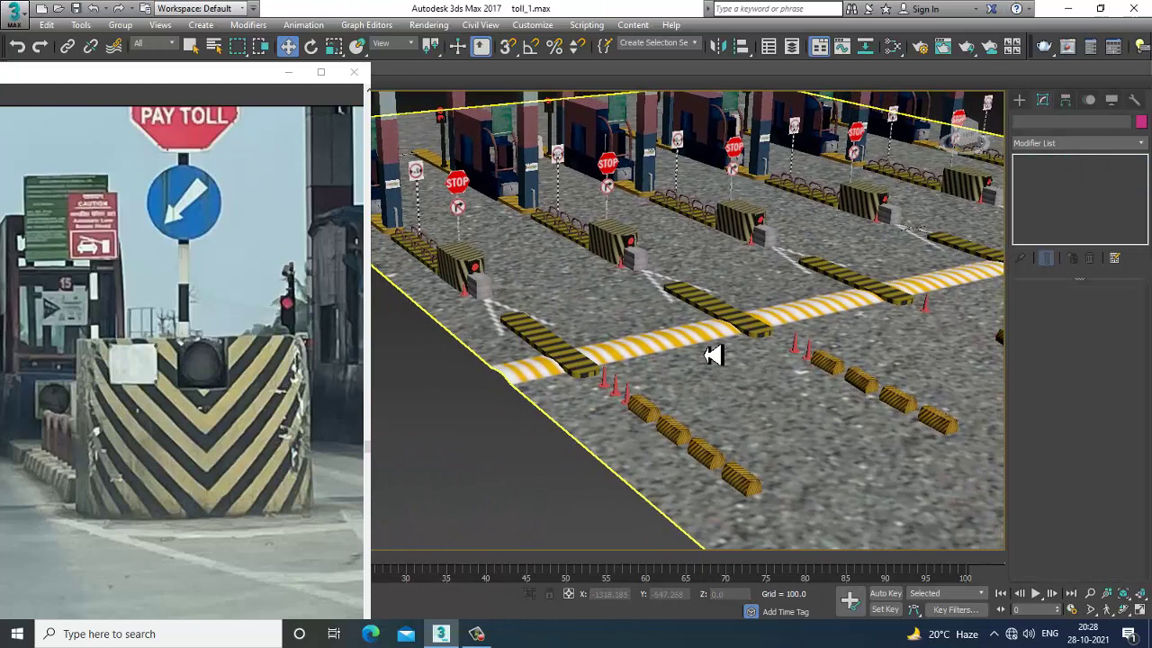
click(485, 291)
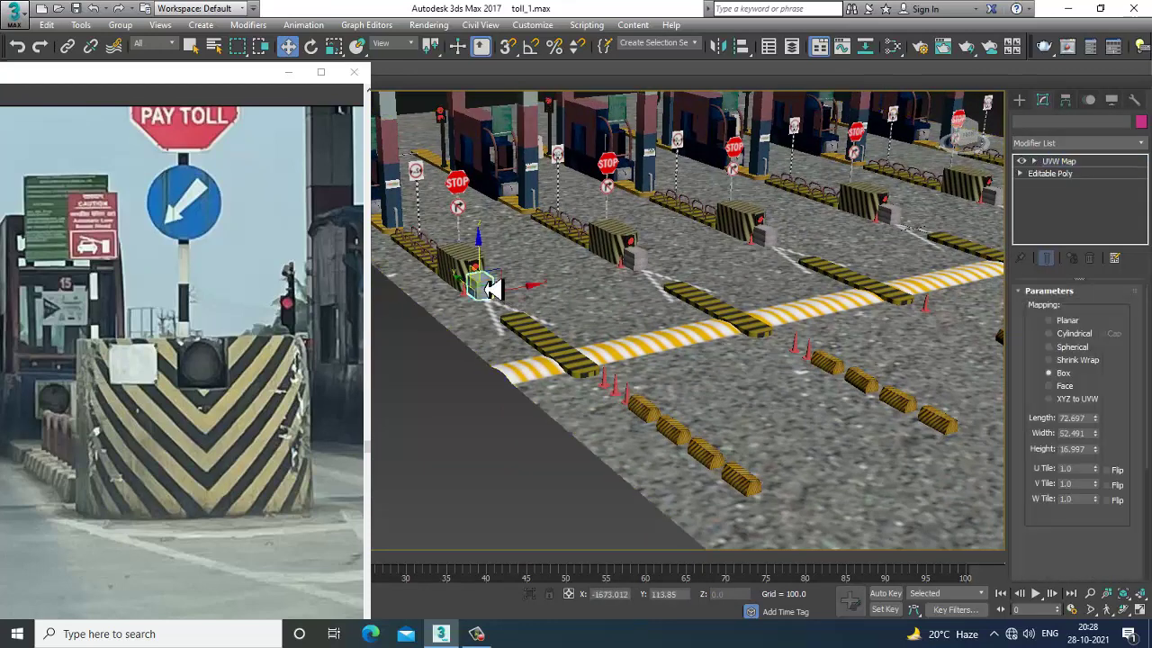
key(Delete)
middle_drag(727, 296, 616, 342)
click(799, 254)
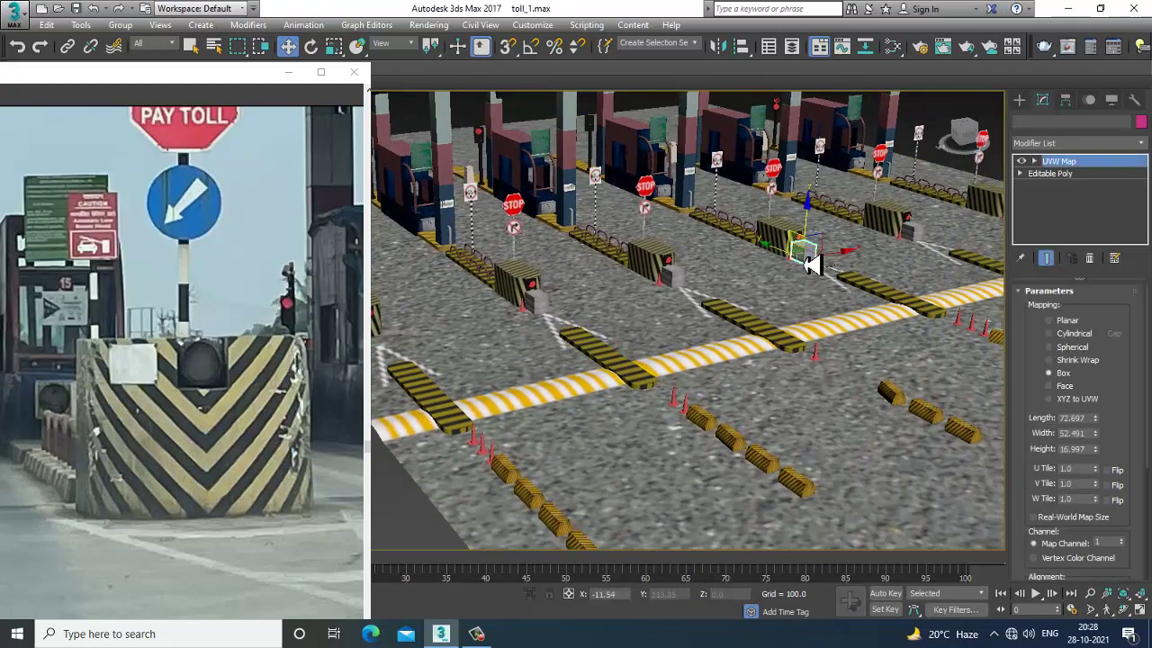
key(Delete)
click(909, 231)
key(Delete)
Step: Delete the traffic cones beside the striped barriers in the fourth and fifth lanes
scroll(760, 321, up, 6)
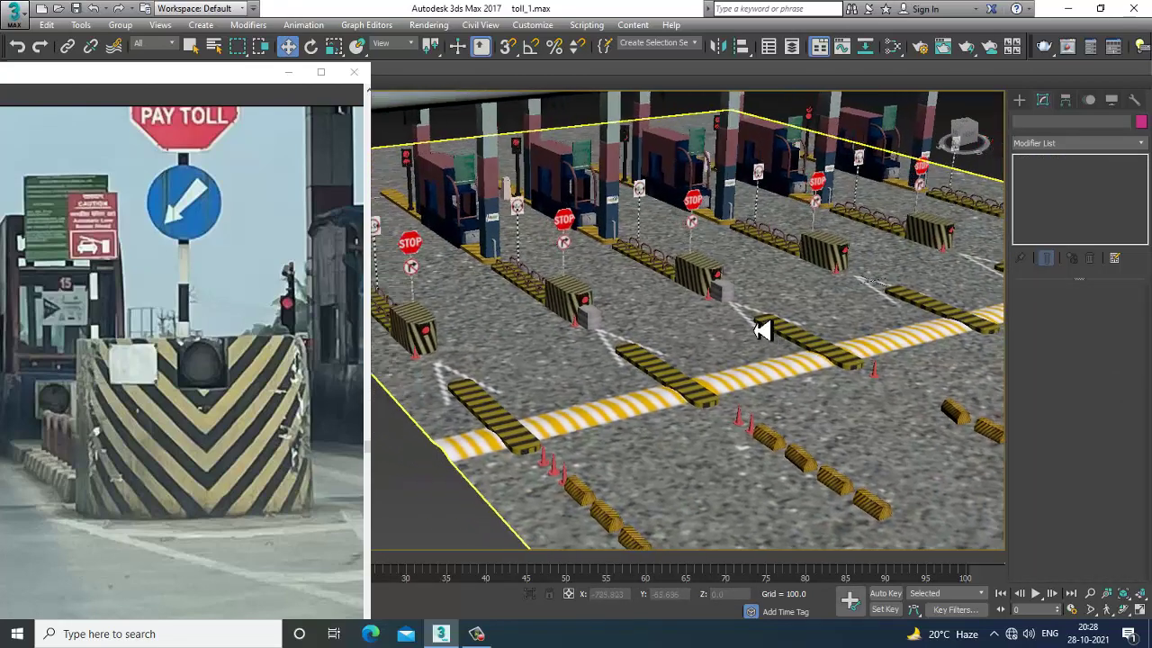
middle_drag(764, 239, 524, 352)
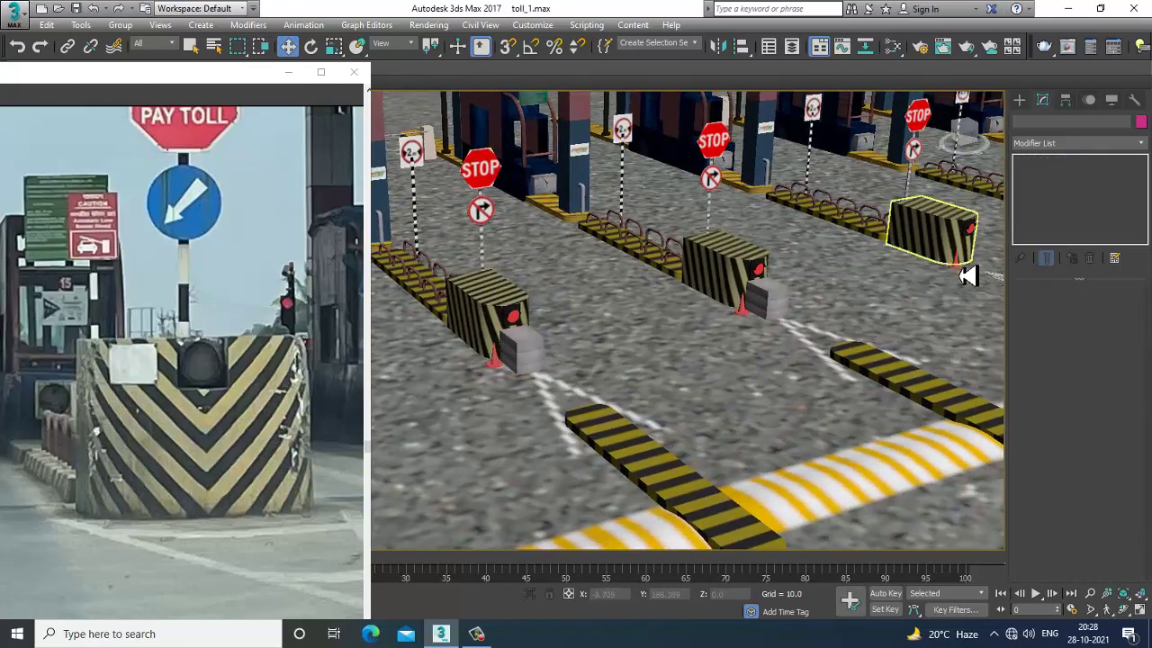
click(957, 272)
key(Delete)
middle_drag(839, 287, 506, 430)
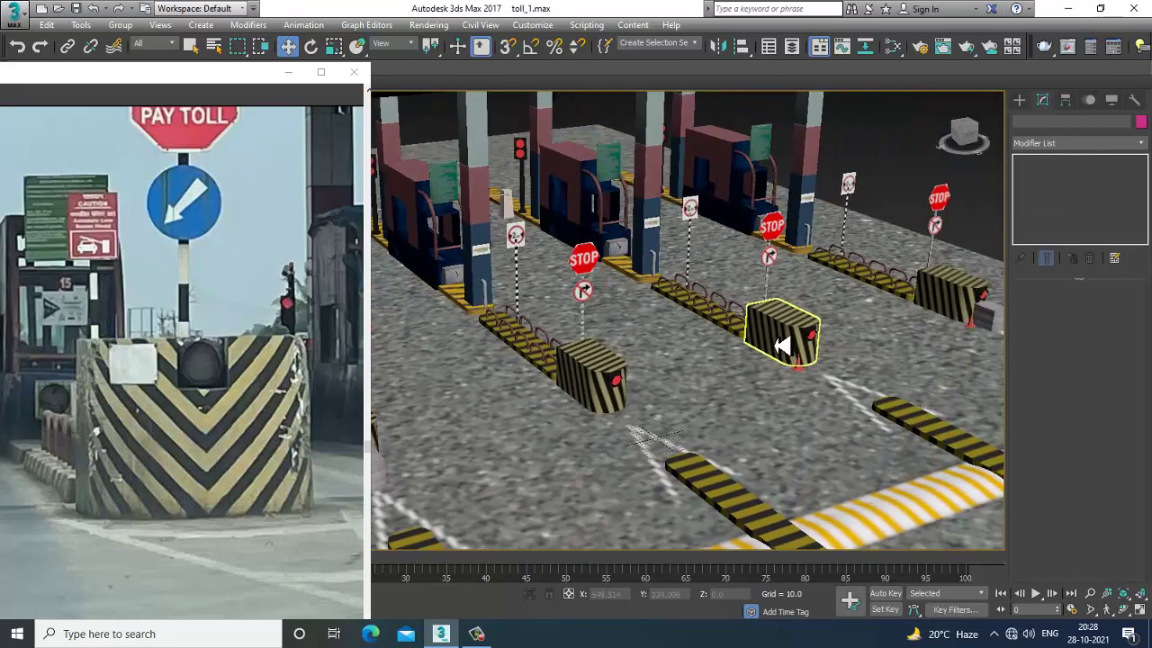
click(995, 324)
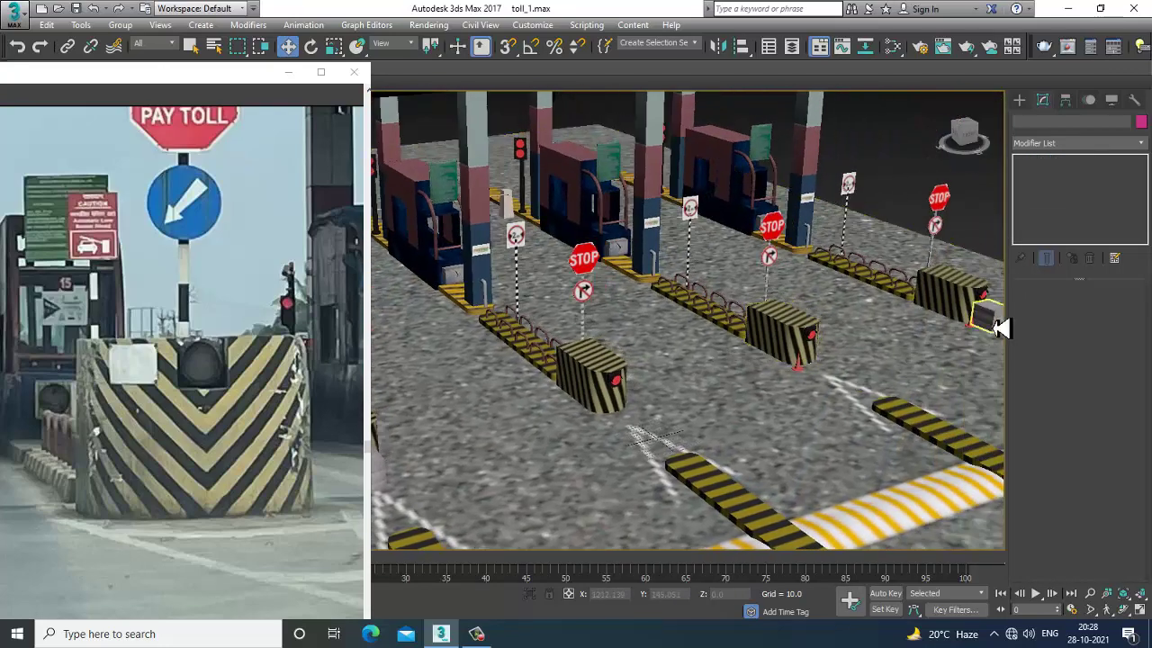
click(800, 371)
key(Delete)
Step: Move the cone beside the second lane's striped barrier about -64 units along Y, out in front of the barrier
middle_drag(549, 325, 614, 348)
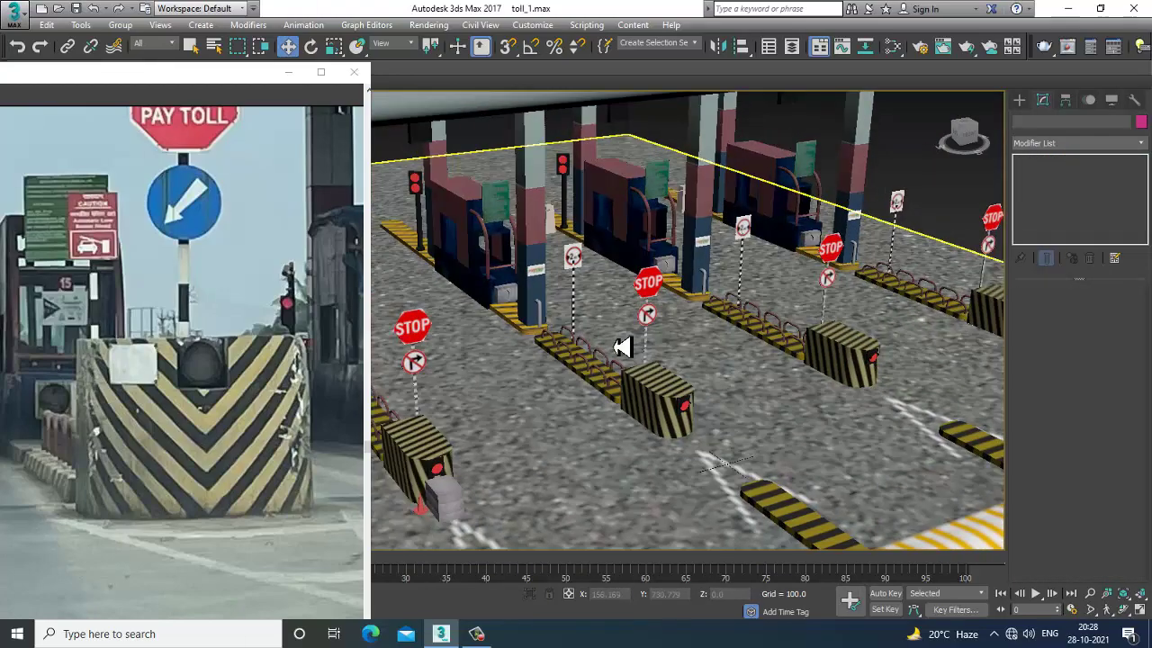
middle_drag(687, 237, 785, 186)
scroll(765, 236, down, 3)
middle_drag(757, 260, 796, 286)
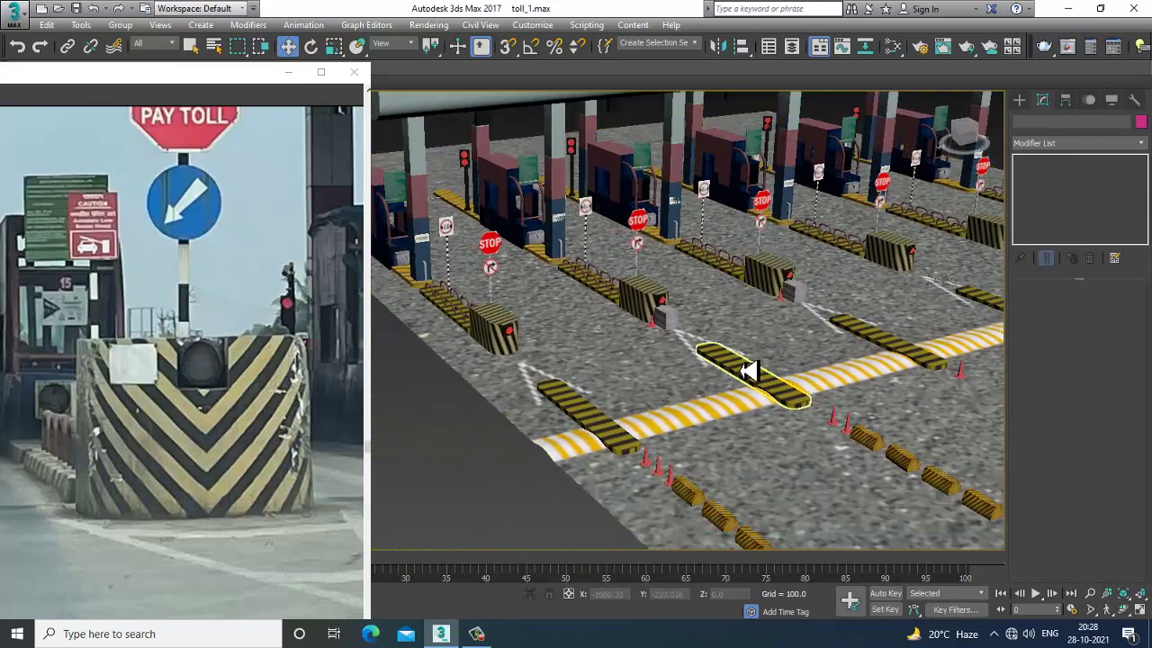
scroll(752, 362, up, 3)
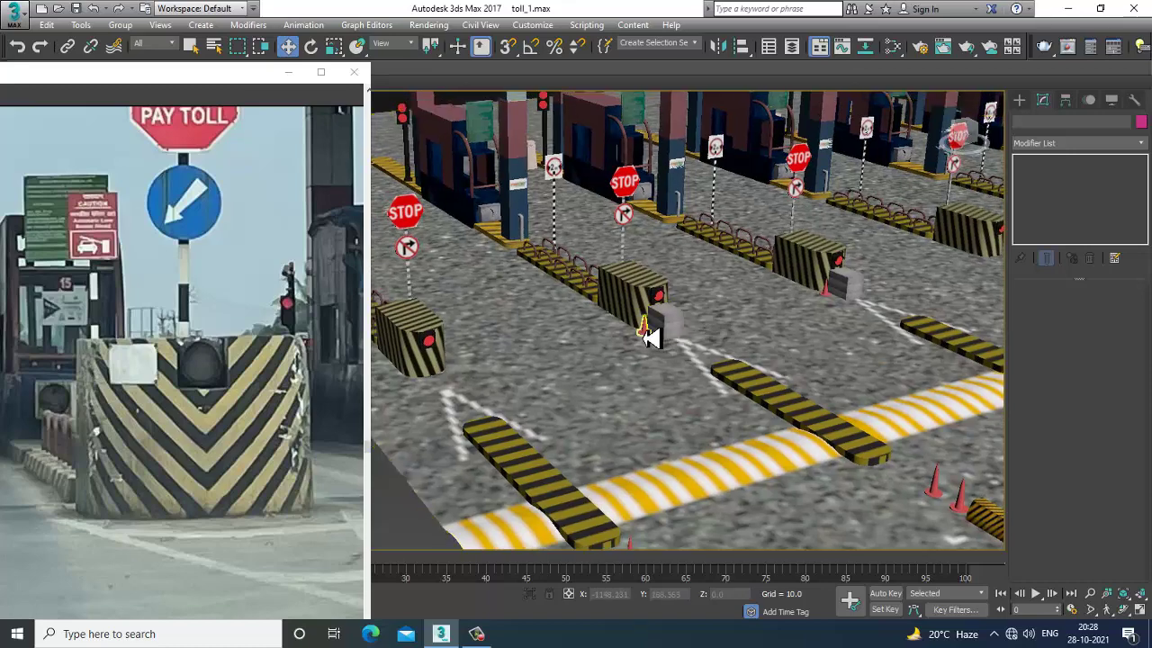
click(650, 342)
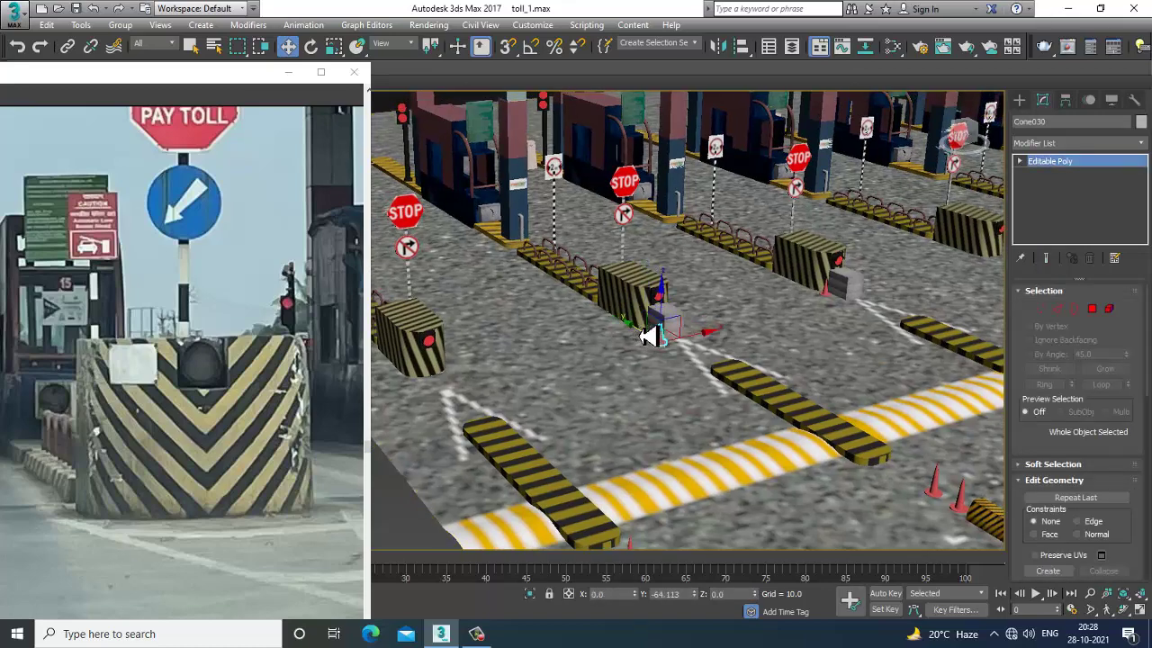
alt+middle_drag(649, 336, 691, 369)
Step: Move the second row's front cone about 76 units along Y toward the divider, and delete the middle cone in the road-edge row
scroll(719, 369, down, 3)
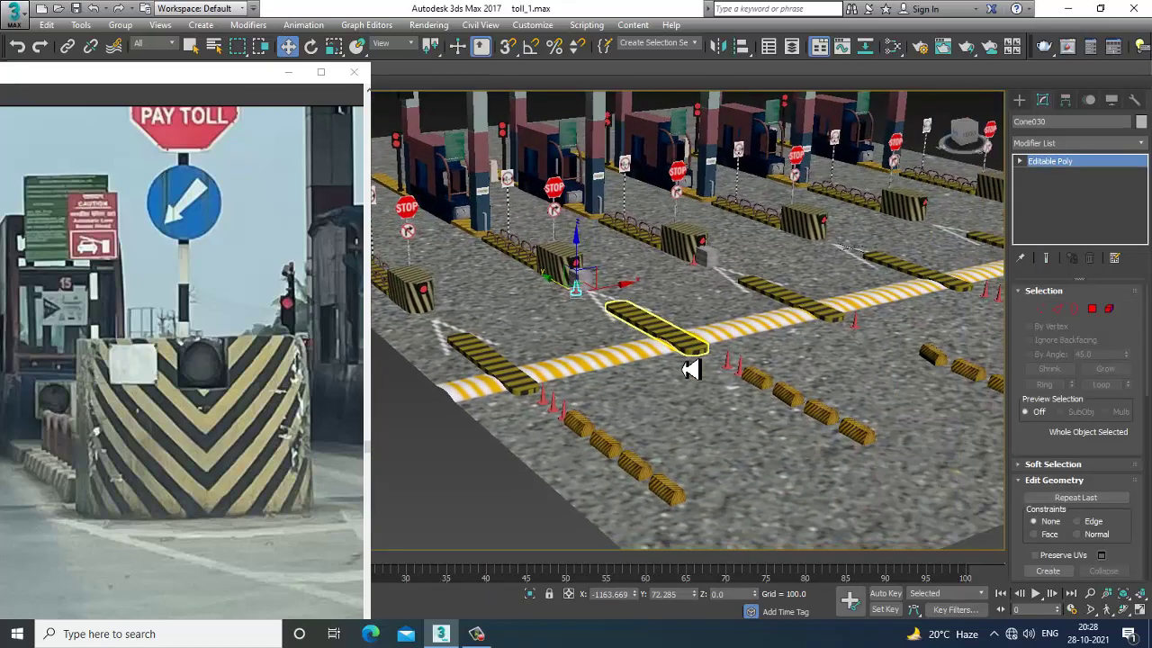
scroll(689, 369, up, 3)
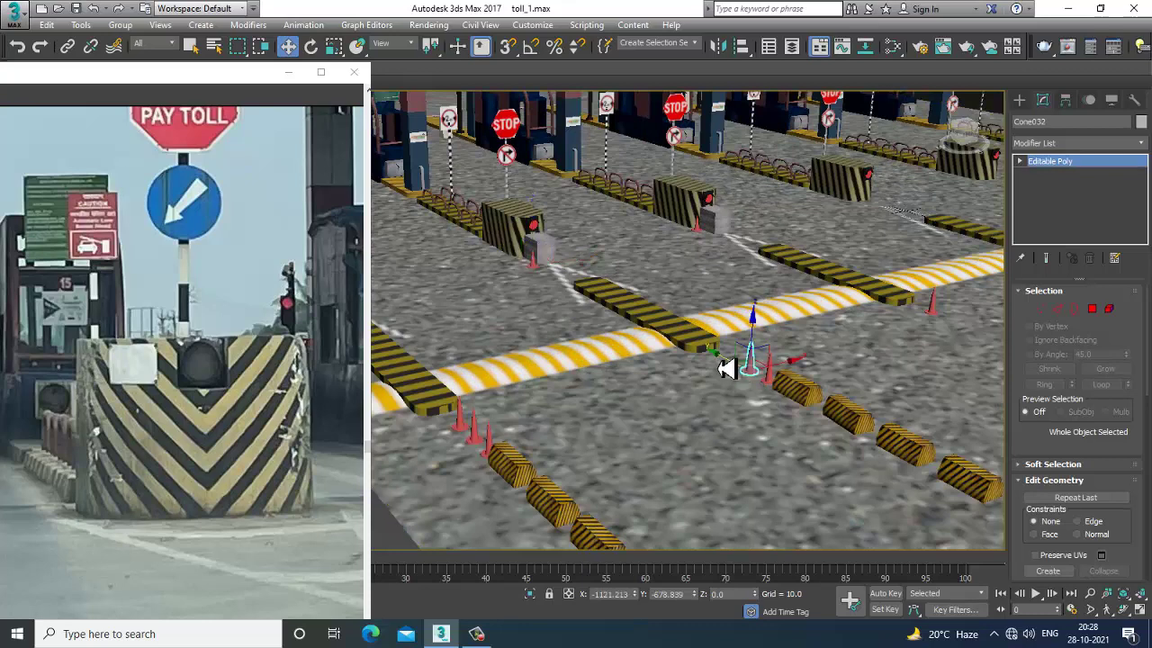
drag(725, 369, 698, 358)
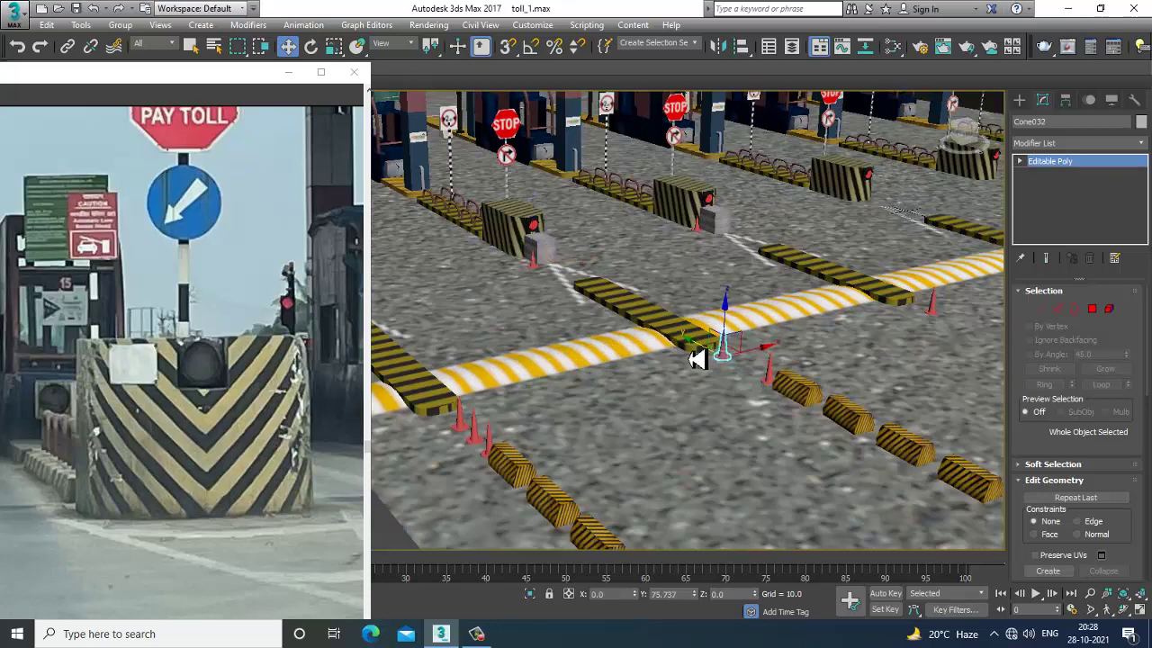
click(472, 442)
key(Delete)
Step: Rotate the block nearest the cones in the road-edge row slightly about Z and delete that row's end block
middle_drag(567, 517, 614, 453)
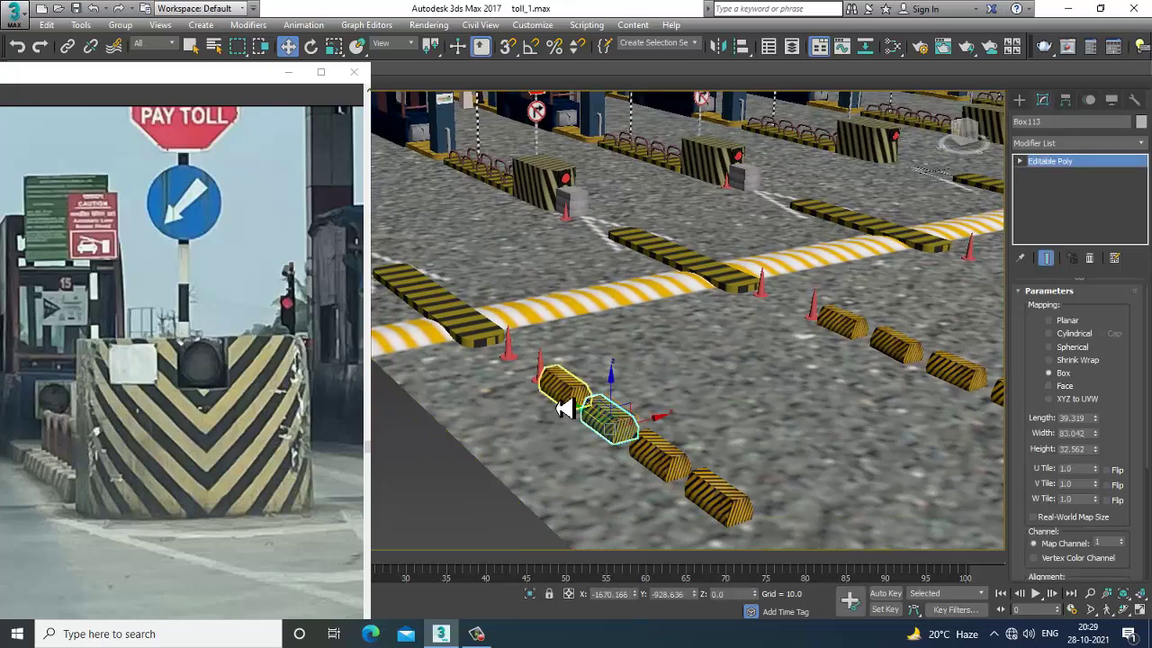
click(562, 396)
key(e)
key(w)
click(718, 489)
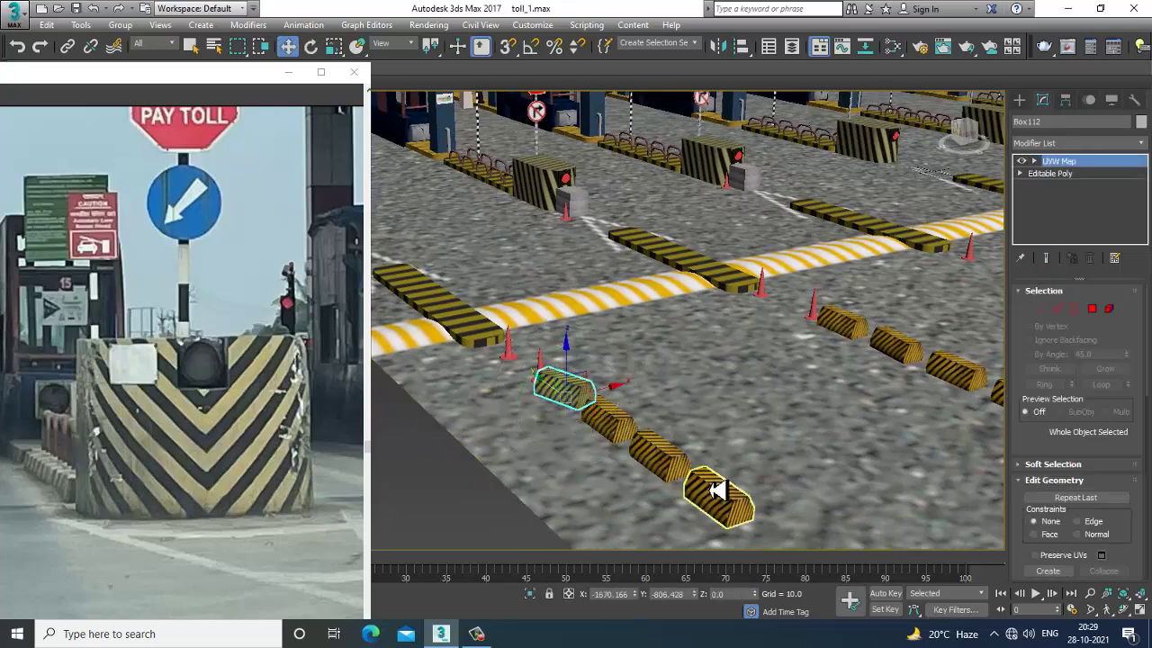
key(Delete)
Step: Rotate the second block in the row at the opposite road edge about -8.9 degrees about Z and clear the selection
scroll(773, 472, down, 2)
middle_drag(899, 434, 821, 445)
scroll(823, 443, down, 3)
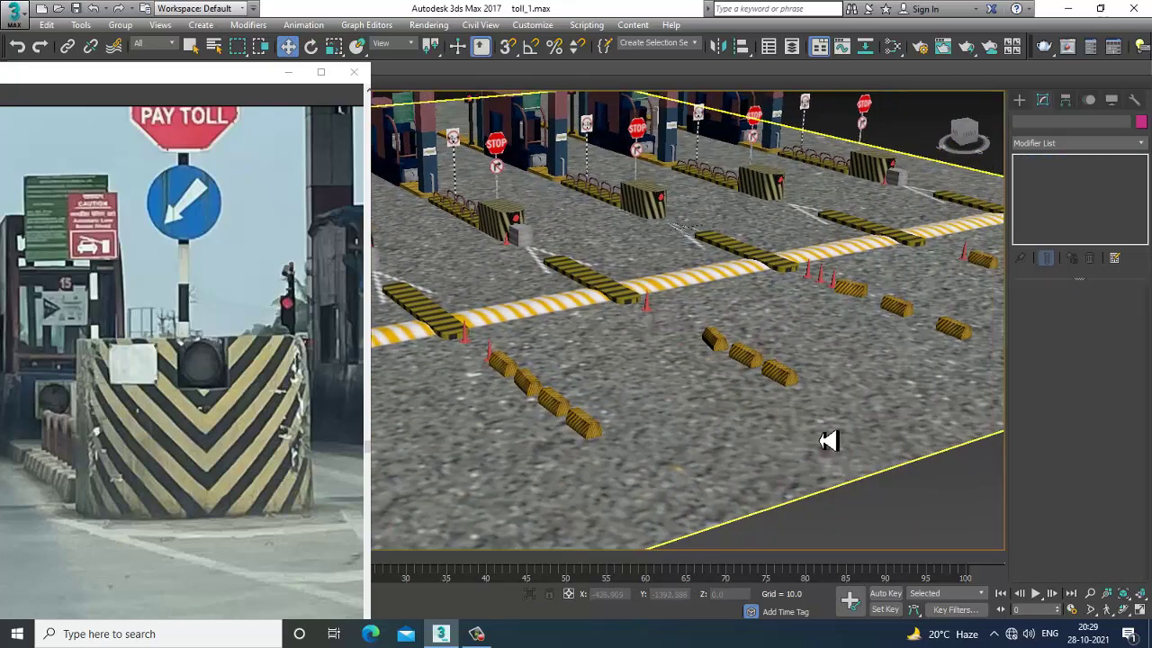
scroll(743, 462, down, 3)
click(841, 365)
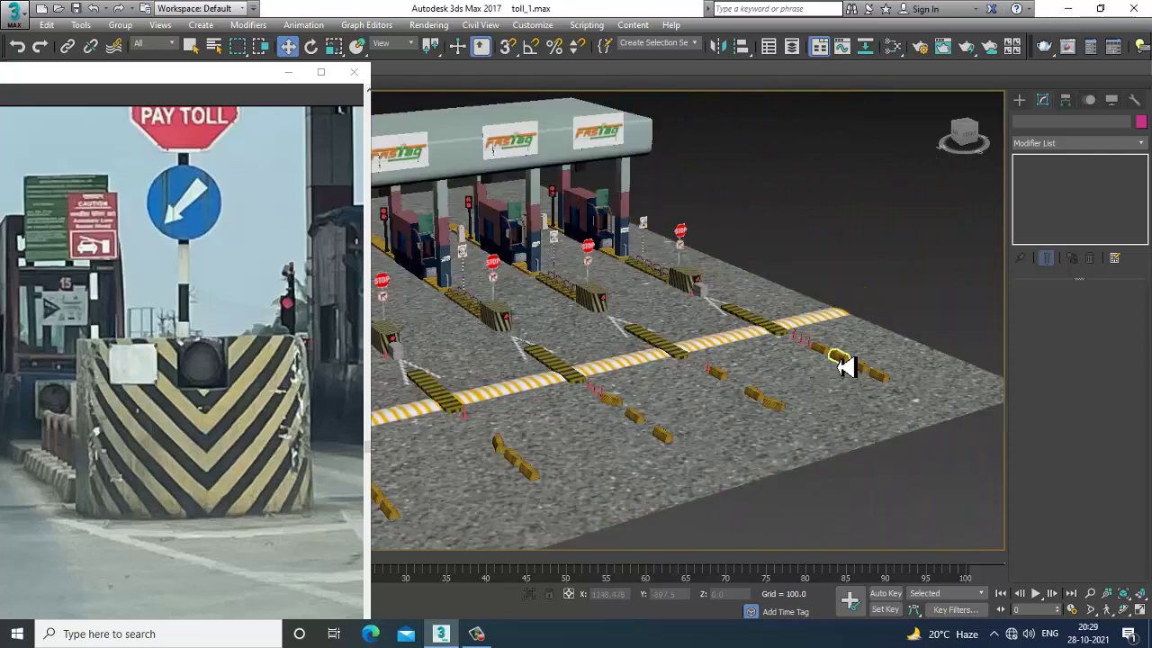
key(e)
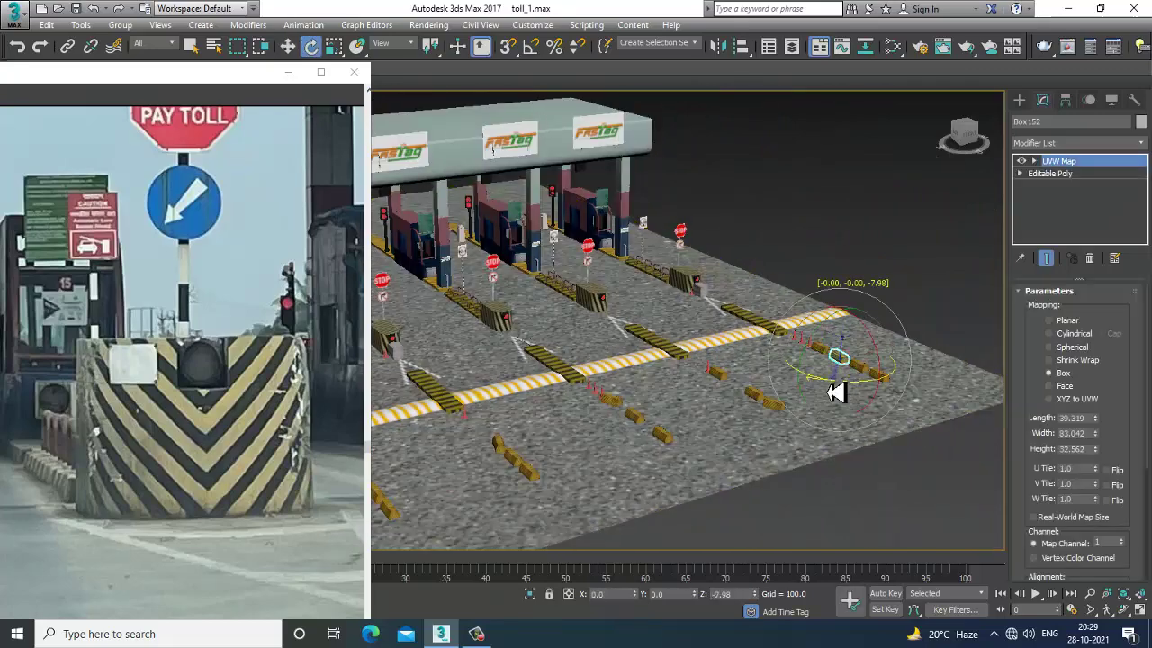
alt+middle_drag(837, 391, 633, 385)
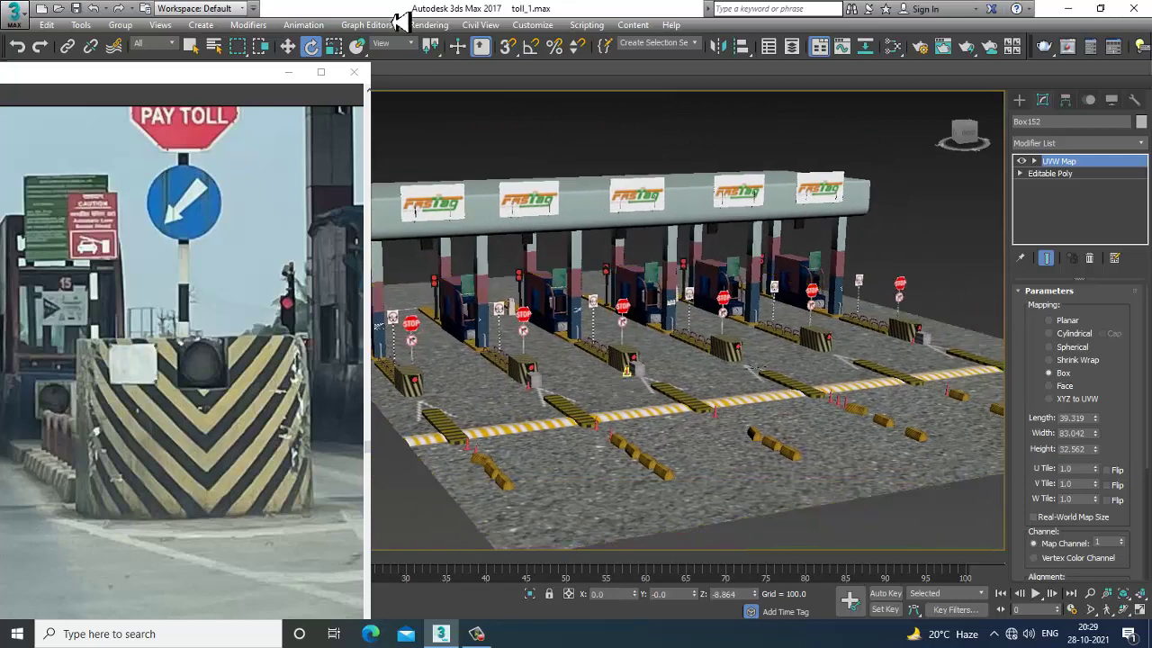
click(430, 26)
click(764, 142)
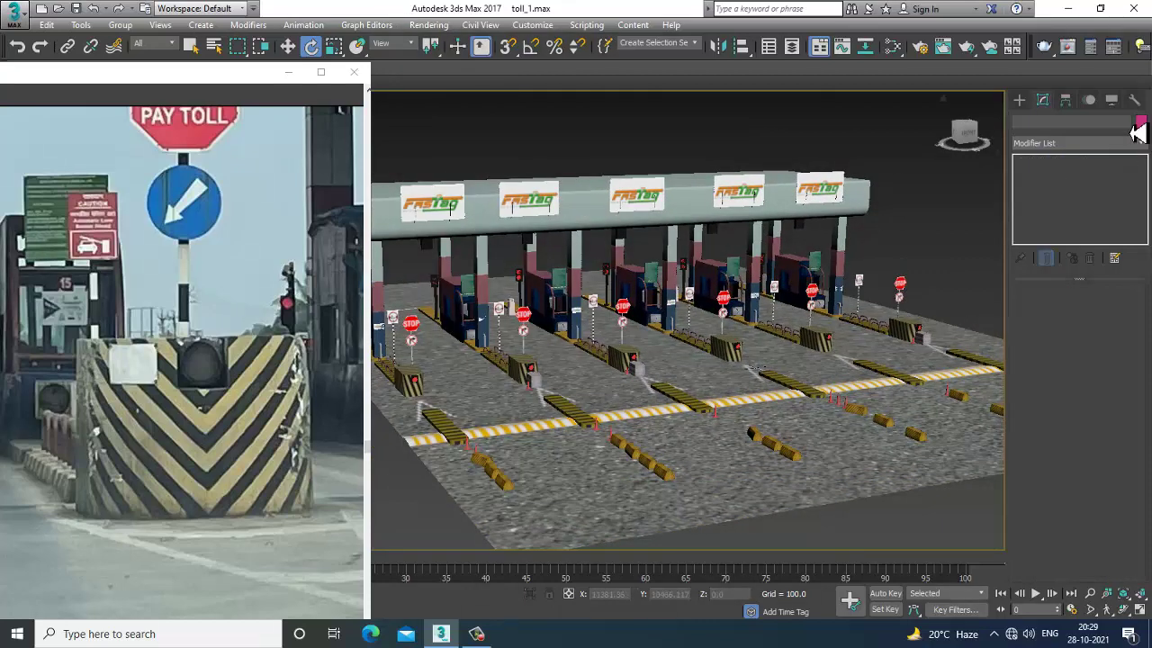
Step: Add a VRaySun in the front view, placed high to one side and aimed down at the toll plaza
click(1020, 100)
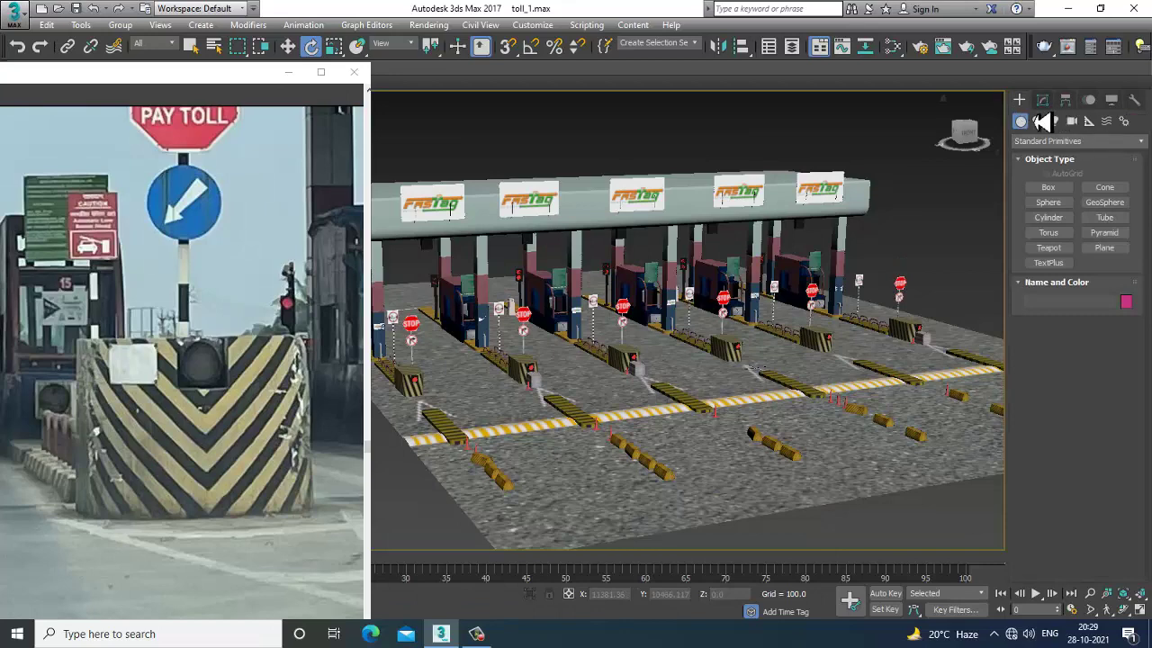
click(1055, 122)
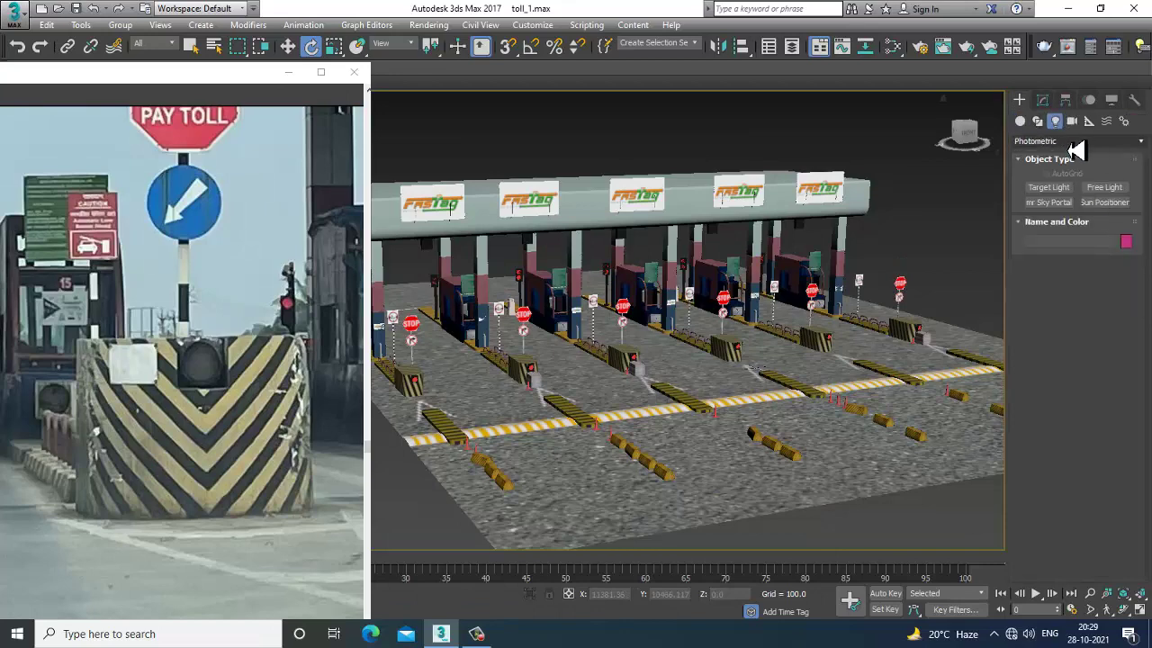
click(1076, 142)
click(1057, 185)
click(1114, 205)
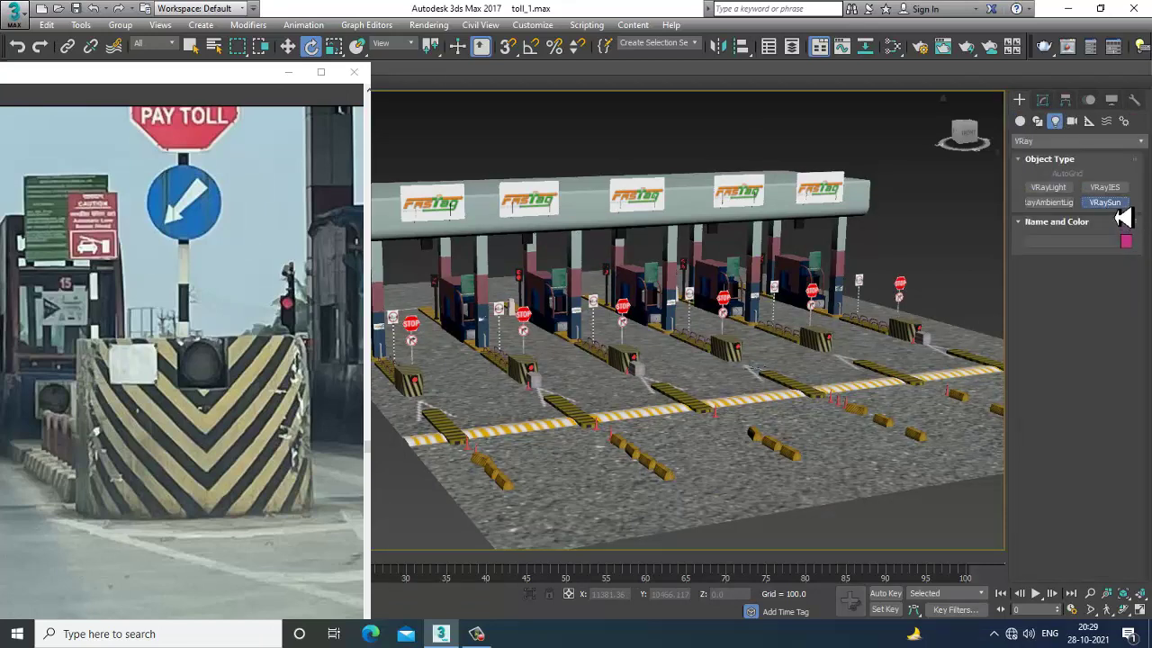
key(alt+w)
right_click(859, 229)
key(alt+w)
scroll(809, 238, down, 10)
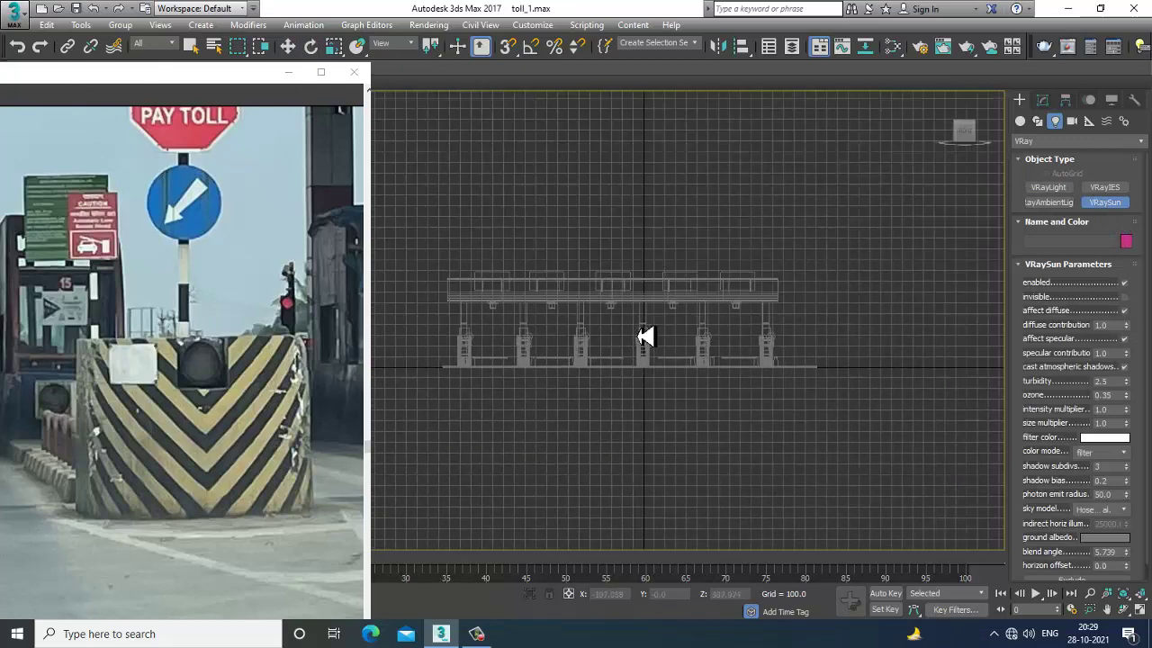
drag(851, 139, 676, 335)
click(619, 364)
key(w)
Step: Set the VRaySun's filter color to a pale warm beige, about RGB 227, 210, 199
key(alt+w)
right_click(871, 488)
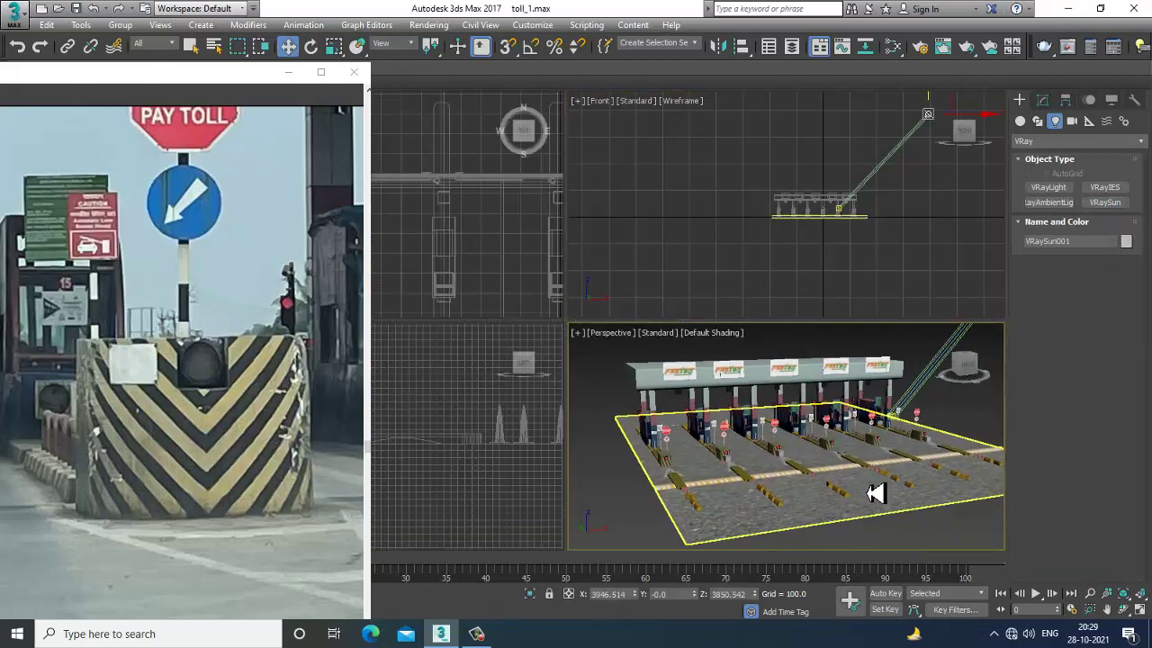
key(alt+w)
scroll(820, 407, down, 4)
alt+middle_drag(820, 407, 785, 462)
scroll(789, 461, down, 5)
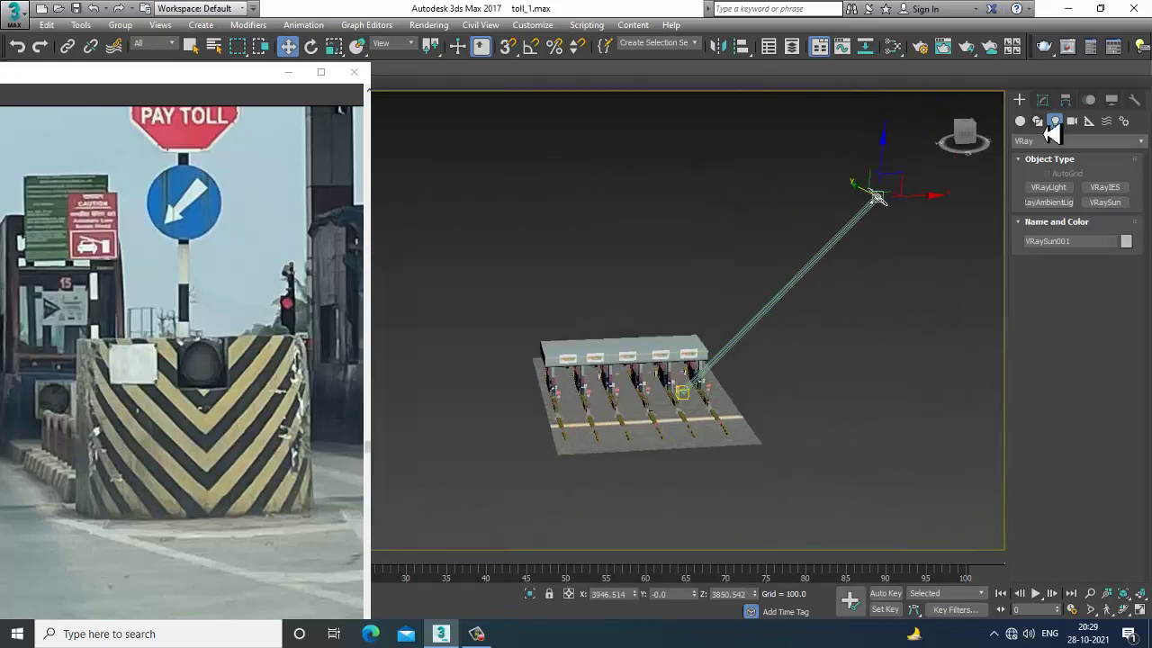
click(1042, 99)
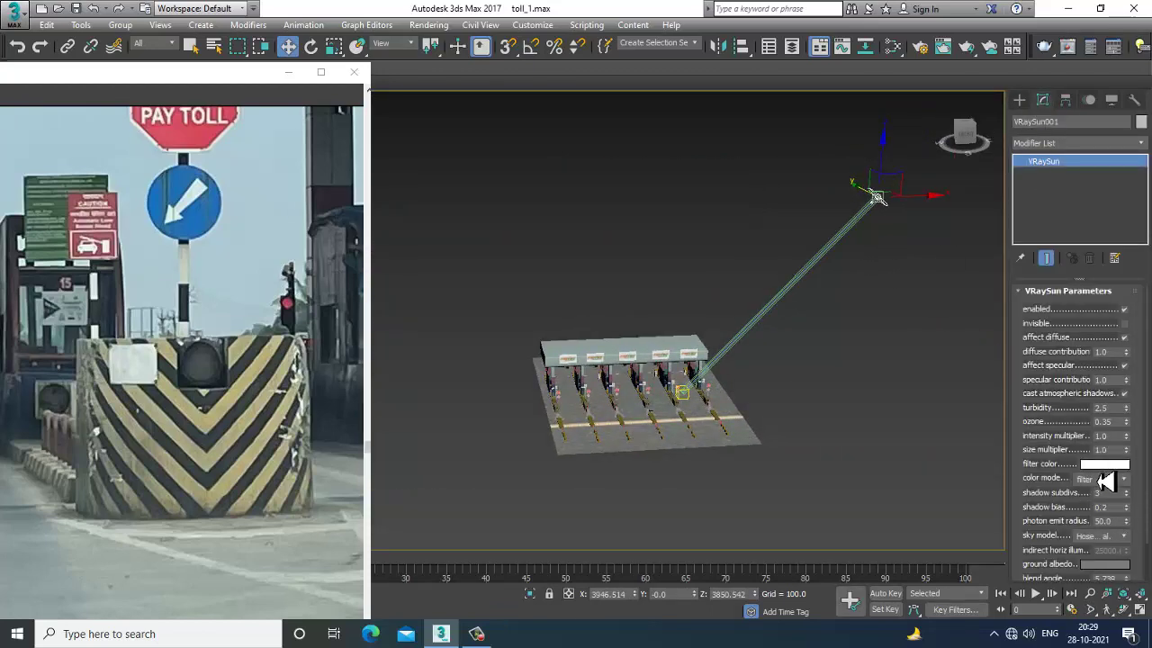
click(1110, 463)
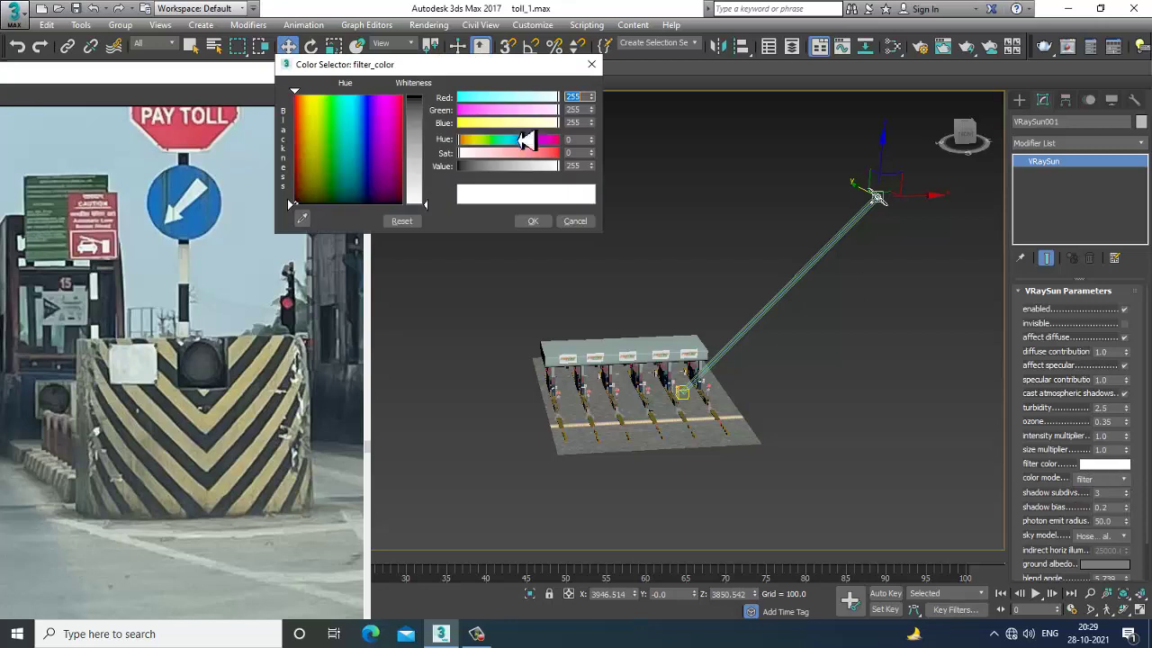
drag(338, 156, 302, 150)
drag(424, 185, 423, 180)
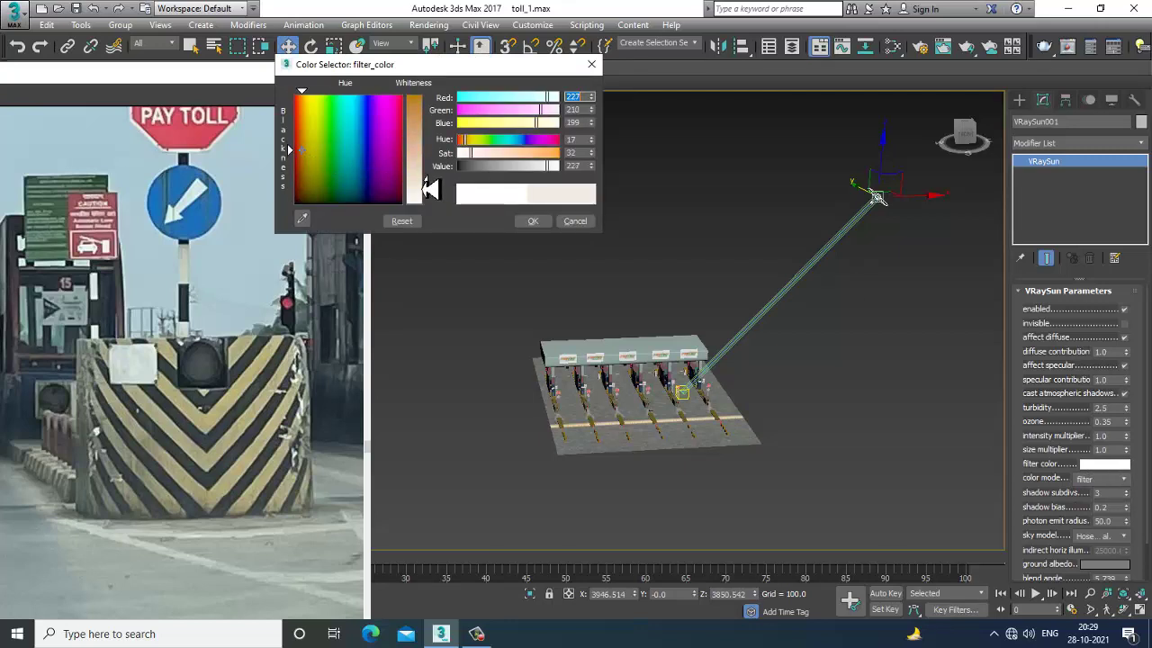
click(529, 222)
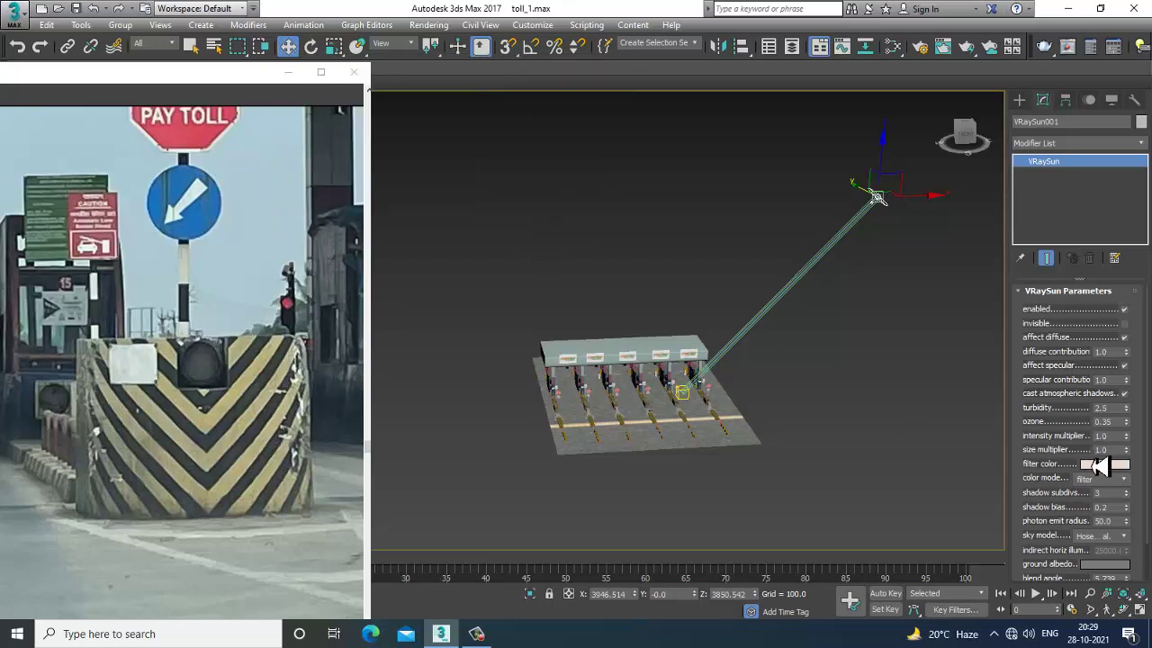
Step: Select the entire toll plaza model and convert it to Editable Poly
click(586, 378)
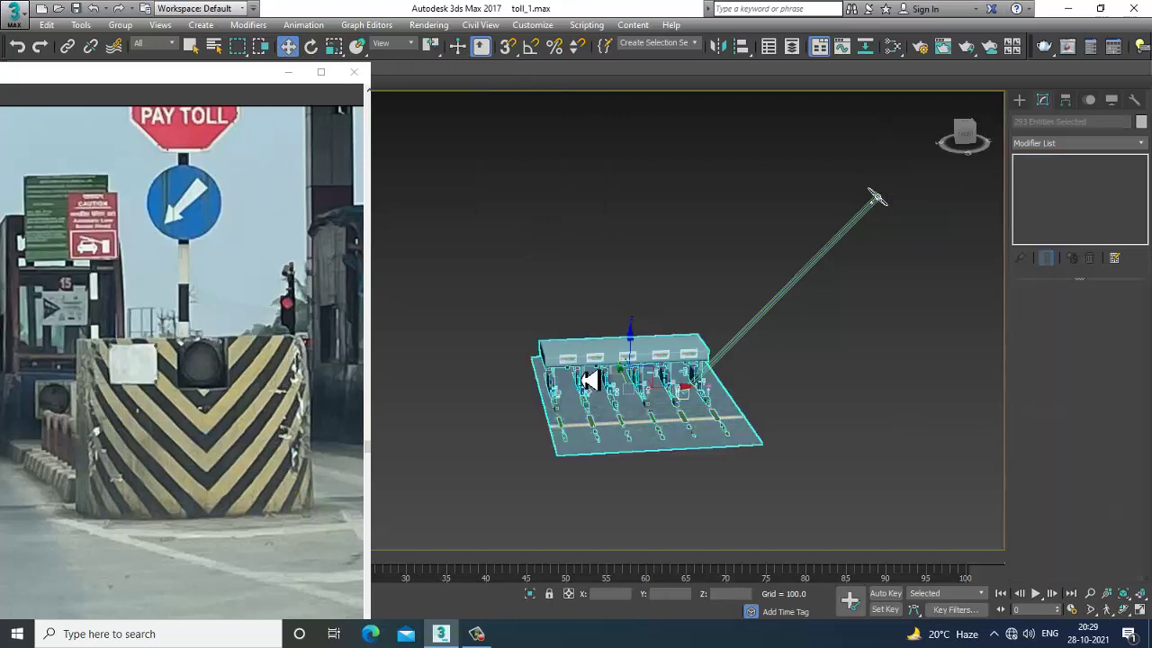
right_click(623, 360)
mouse_move(698, 507)
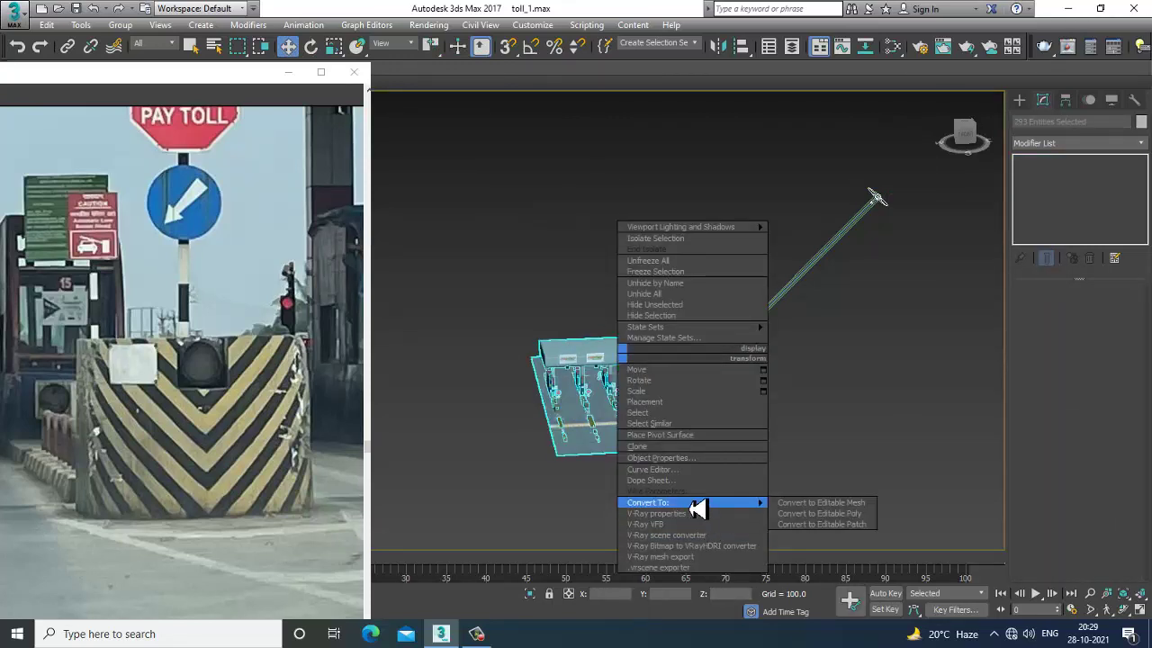
click(821, 513)
Step: Select the VRaySun and enlarge its photon emit radius to about 3523 so it spans the plaza
click(877, 156)
click(878, 202)
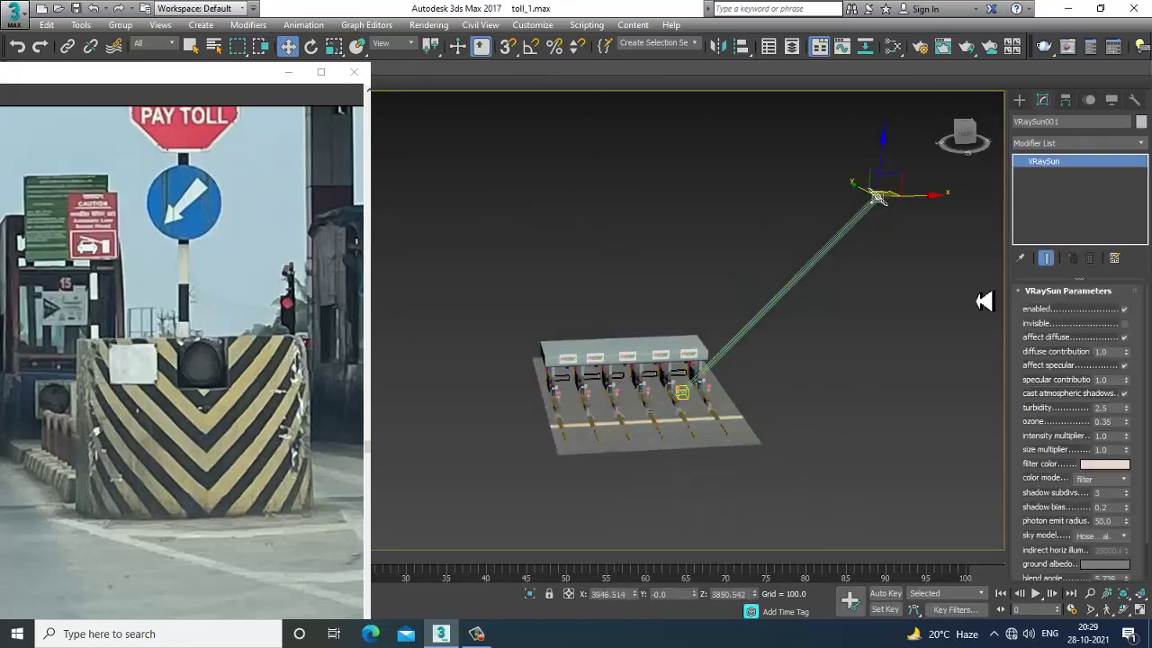
drag(1126, 527, 846, 471)
scroll(599, 381, up, 10)
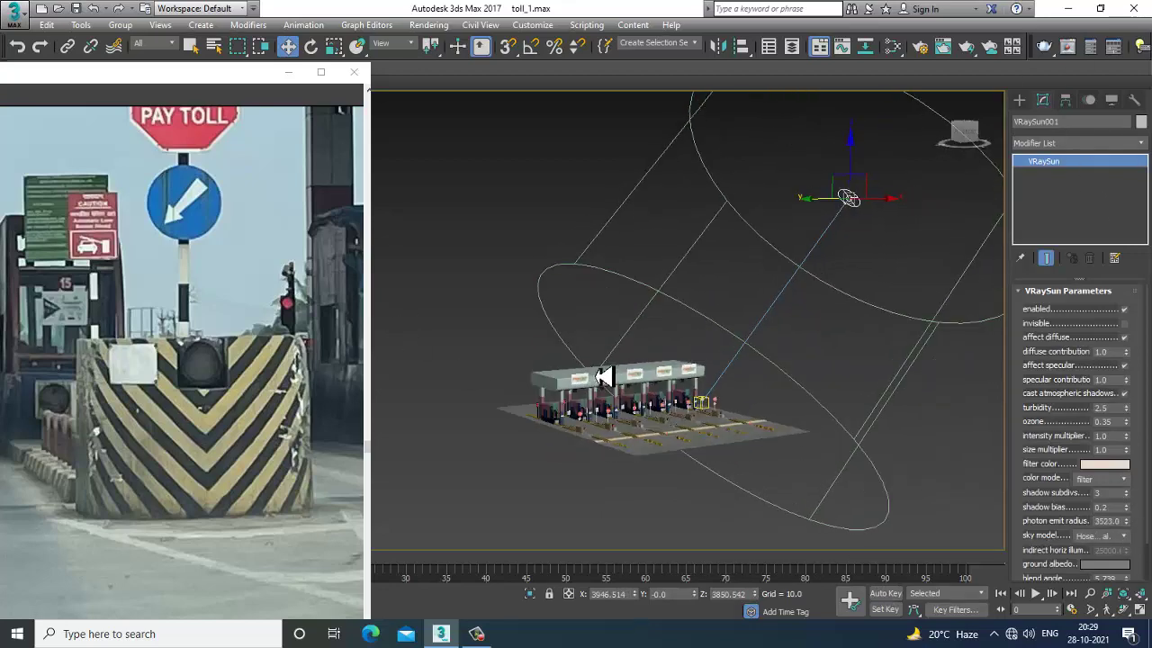
scroll(725, 532, up, 5)
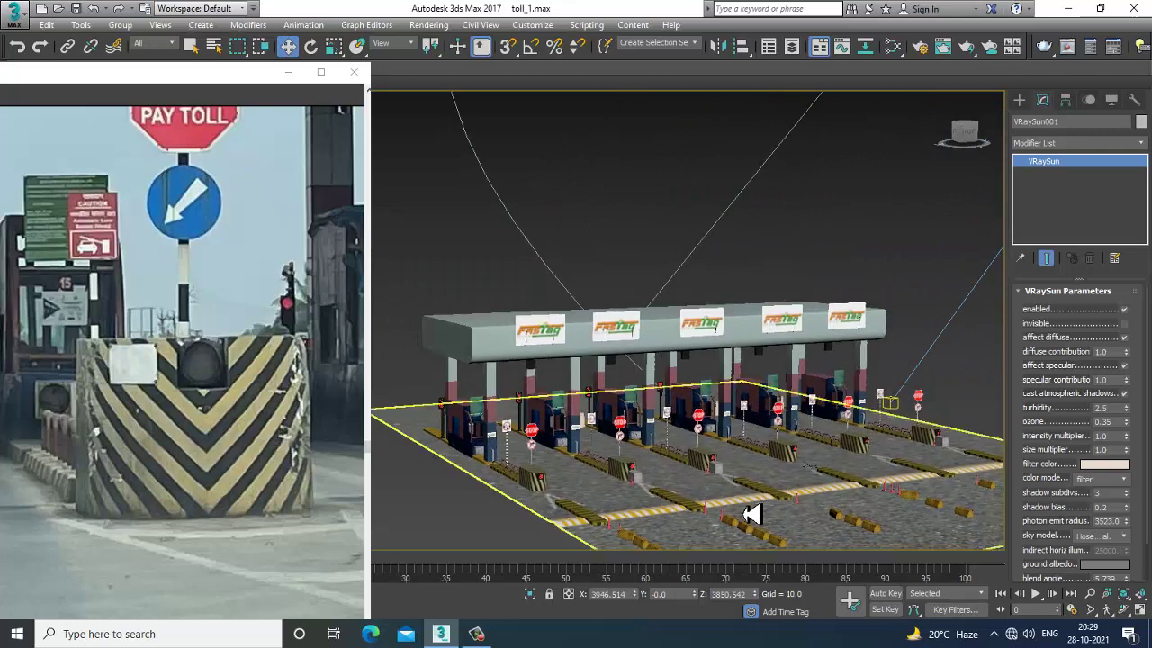
Step: Move the reference photo window clear of the scene and set the perspective viewport to High Quality
drag(241, 80, 151, 395)
click(222, 105)
click(247, 125)
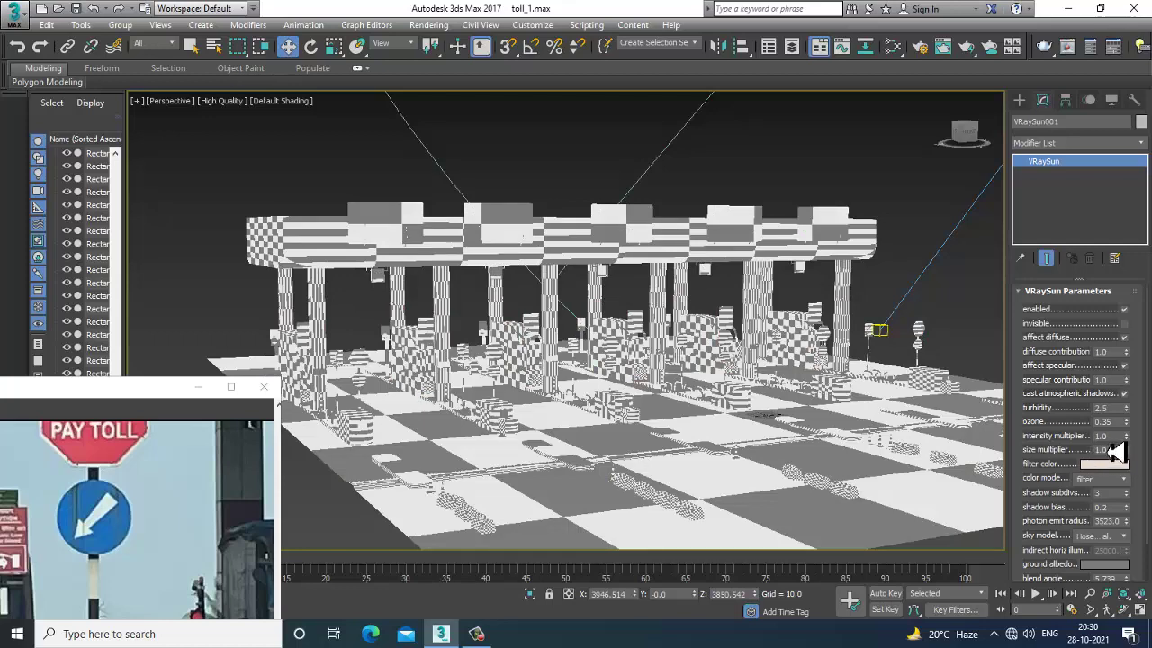
Step: Set the VRaySun's intensity multiplier to 0.3
drag(1055, 453, 1049, 453)
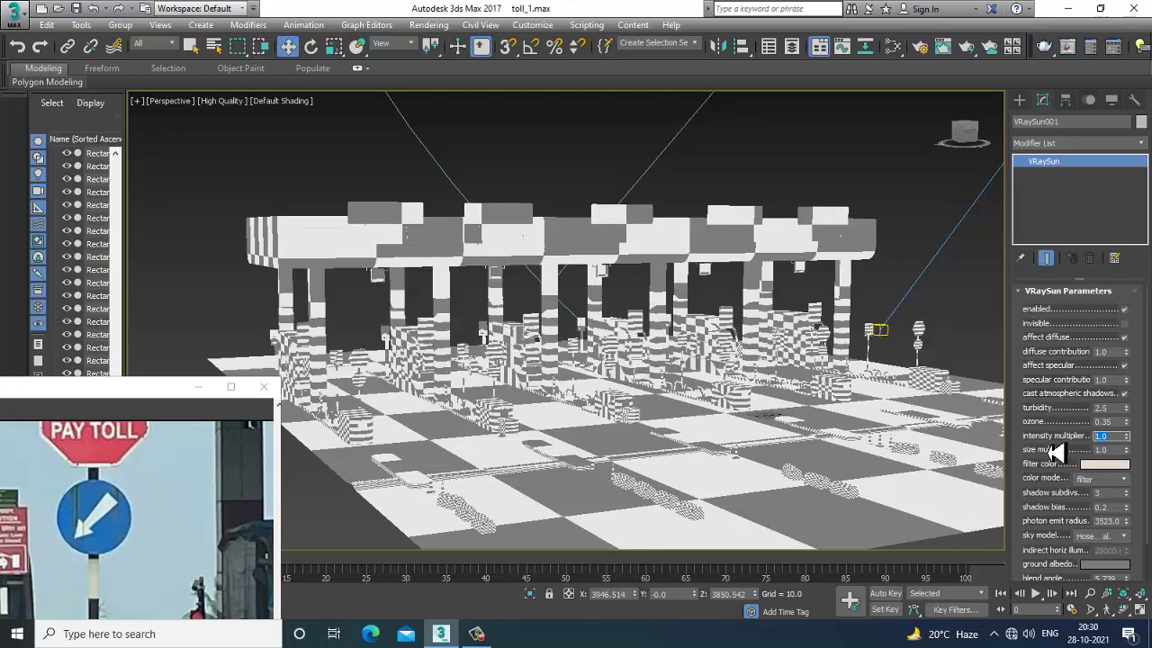
text(0)
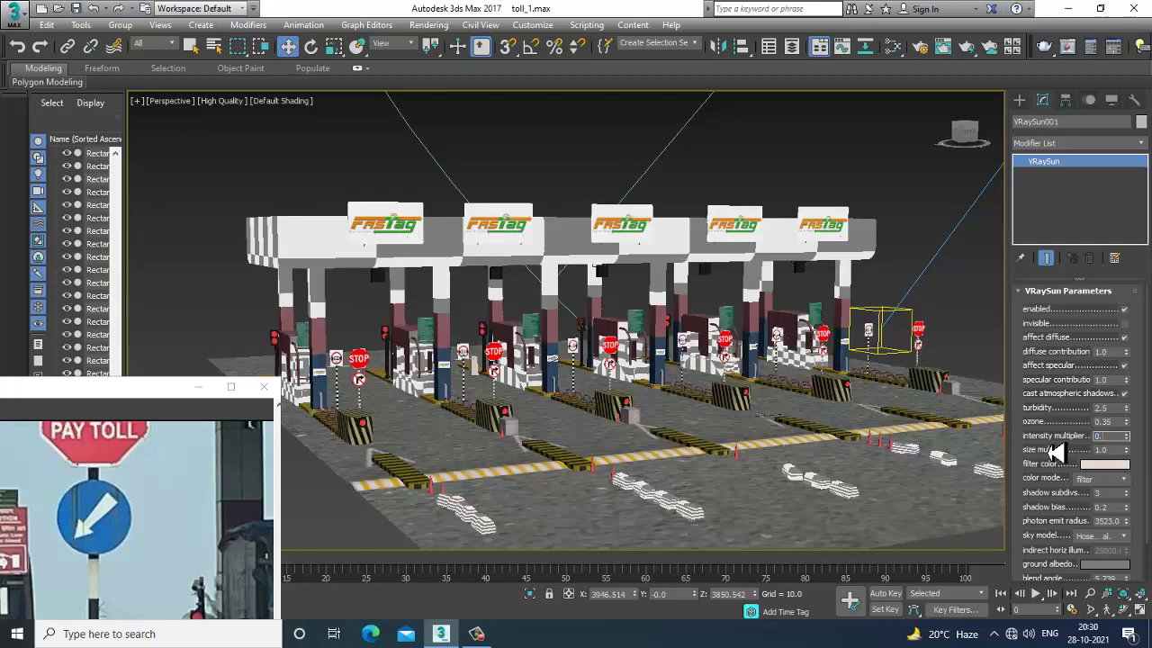
text(.3)
key(Return)
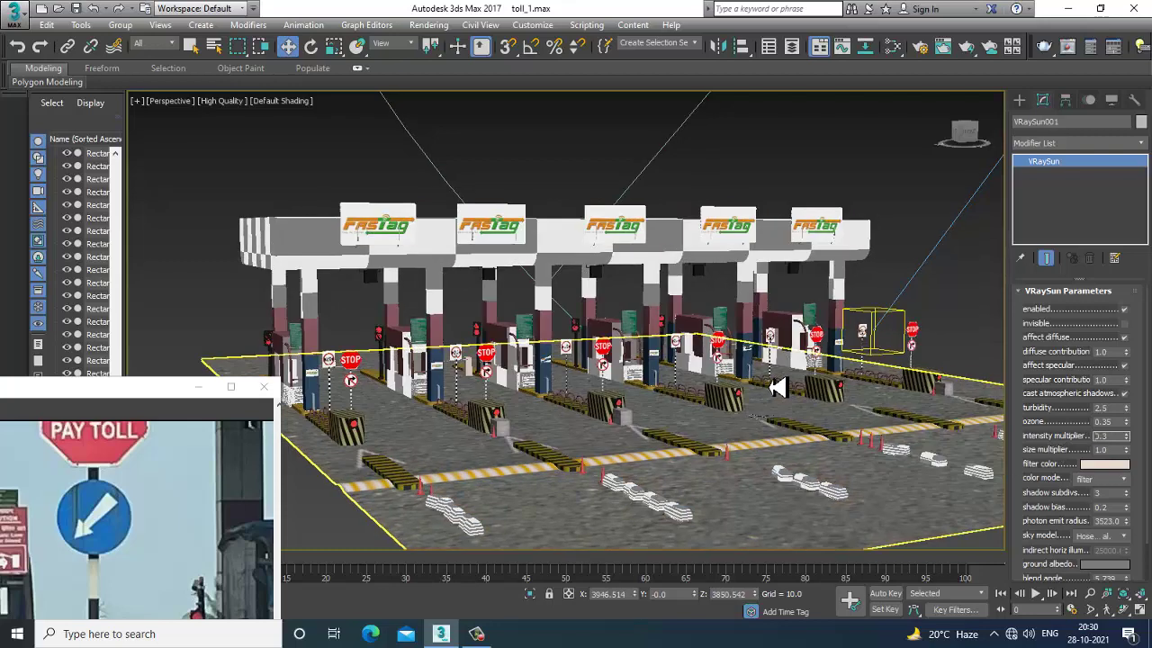
Step: Move the VRaySun about -2675 units along Y so it lights the front of the toll plaza
scroll(720, 414, up, 6)
scroll(716, 416, down, 3)
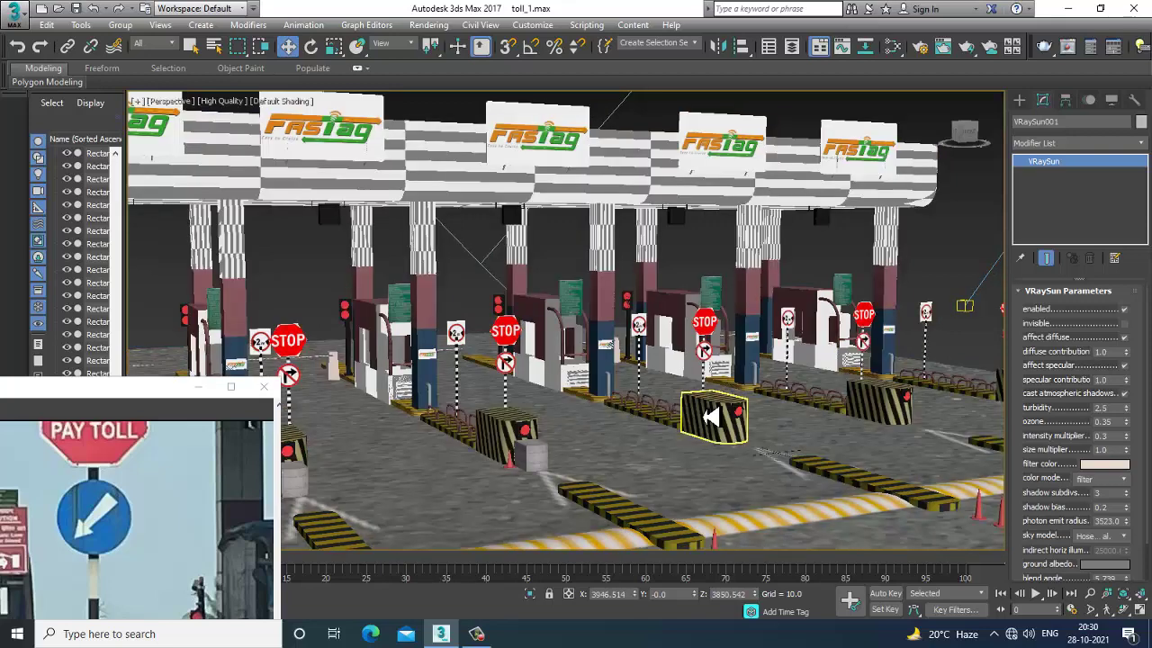
scroll(713, 414, down, 3)
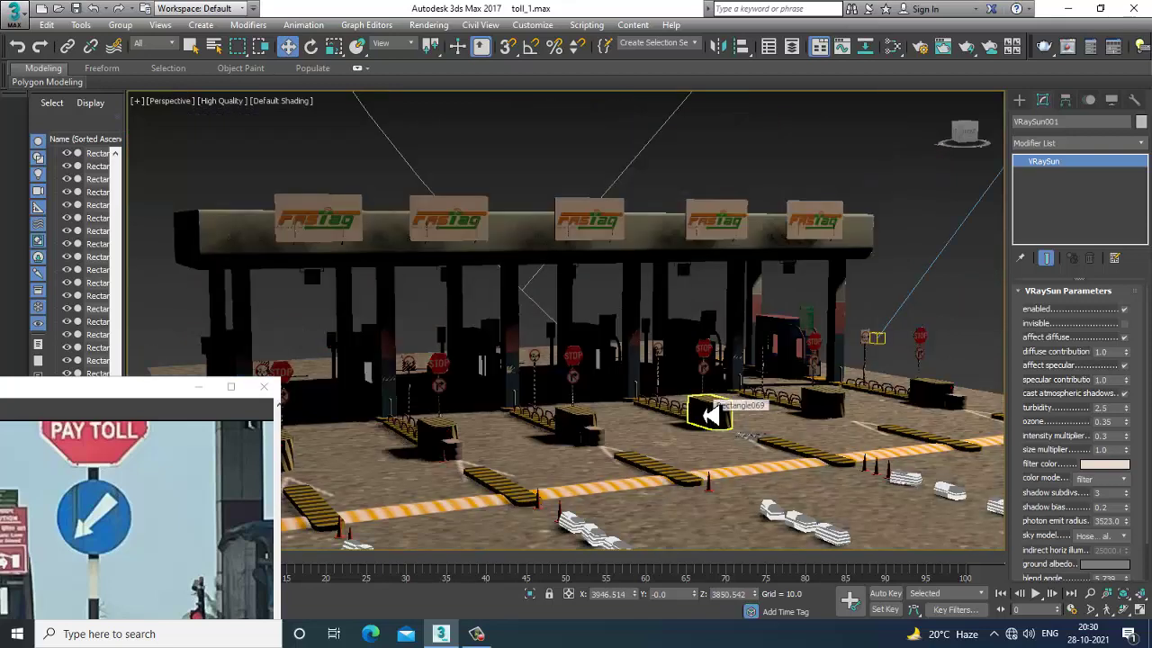
middle_drag(754, 436, 645, 453)
scroll(741, 414, down, 5)
scroll(645, 452, down, 3)
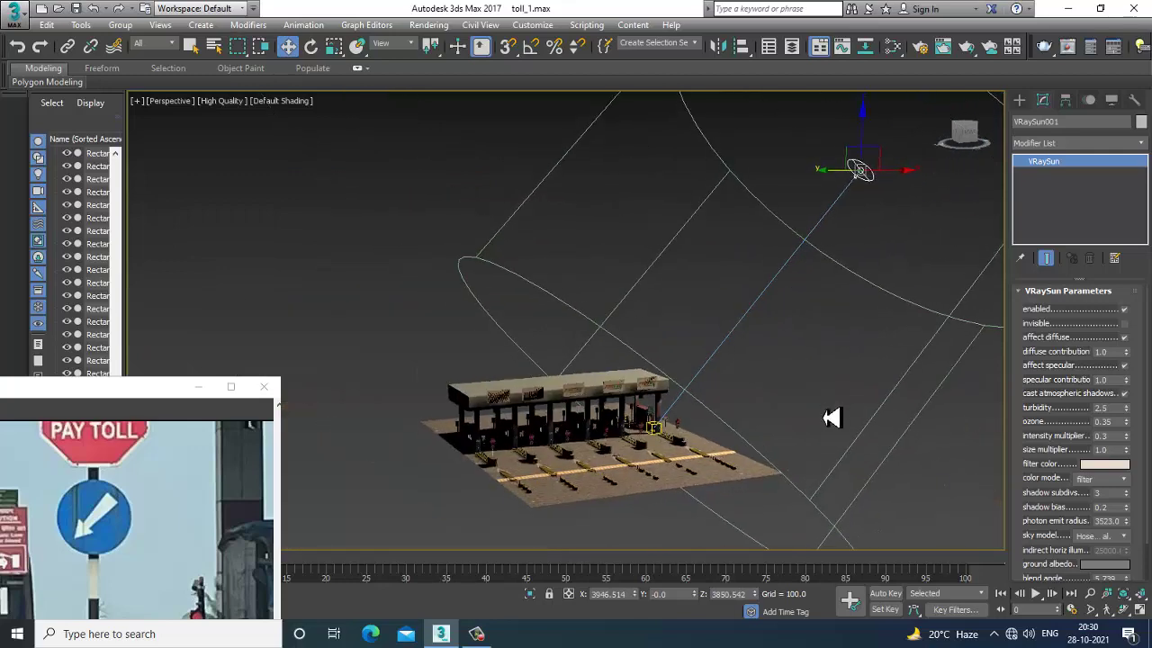
alt+middle_drag(831, 414, 835, 445)
drag(837, 159, 977, 312)
alt+middle_drag(627, 509, 653, 463)
scroll(653, 463, up, 6)
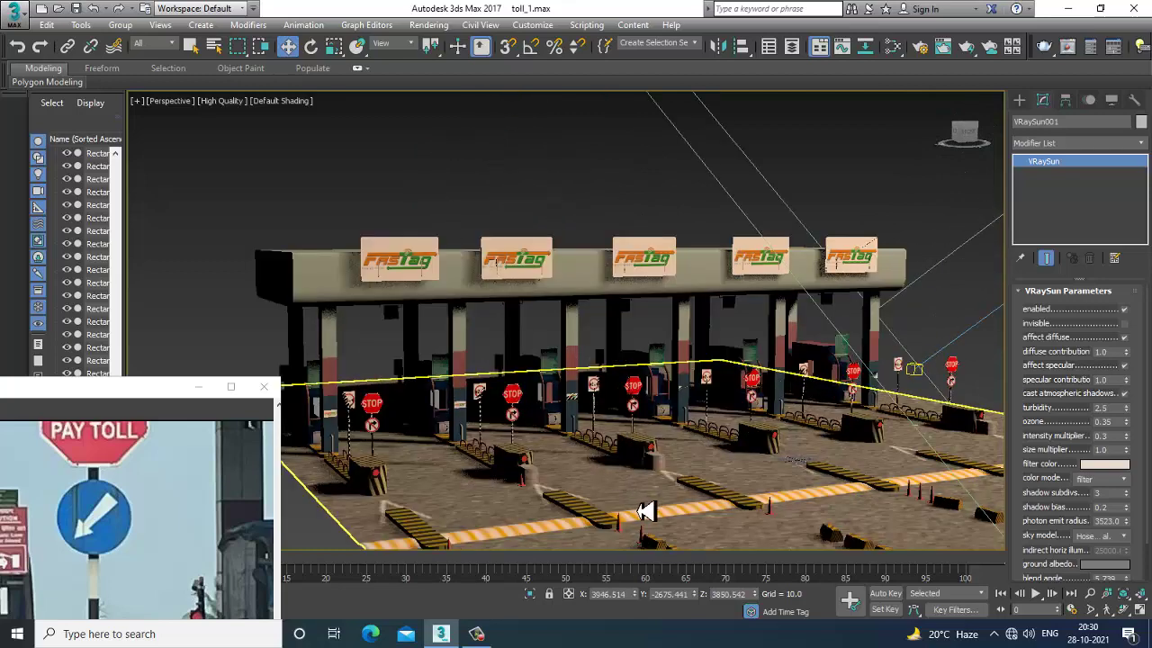
Step: Draw a plane VRayLight over the road behind the canopy, about 1480 half-length by 609 half-width
alt+middle_drag(648, 511, 622, 468)
scroll(568, 437, down, 5)
alt+middle_drag(567, 437, 630, 324)
click(1020, 101)
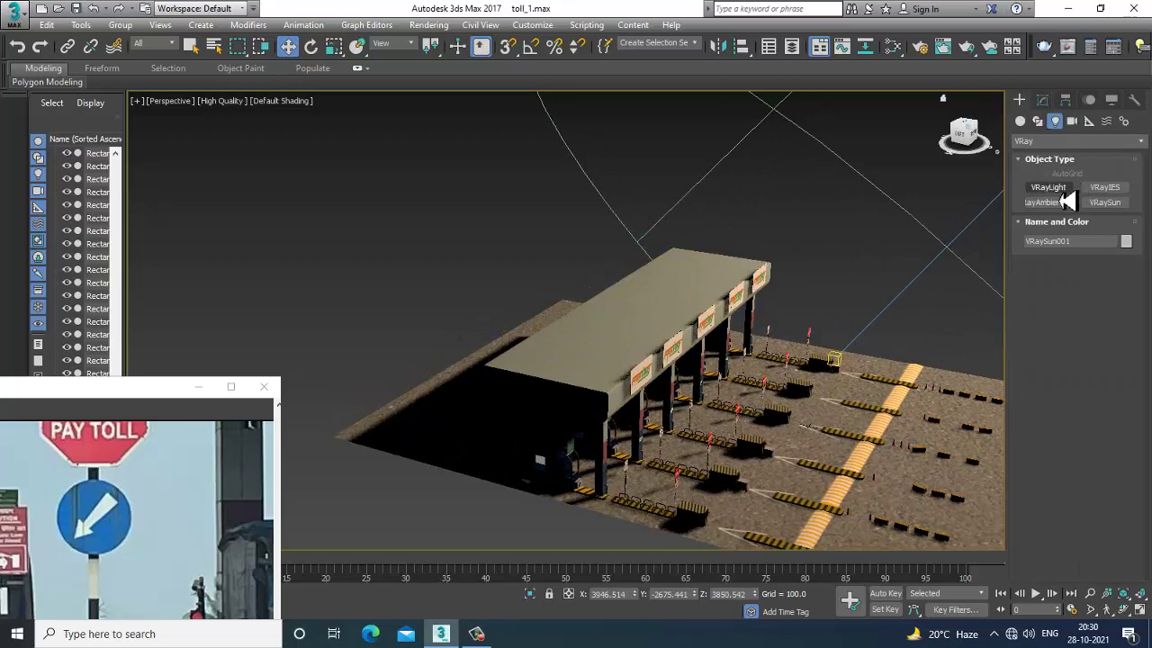
click(1065, 188)
alt+middle_drag(543, 336, 659, 290)
drag(532, 307, 707, 484)
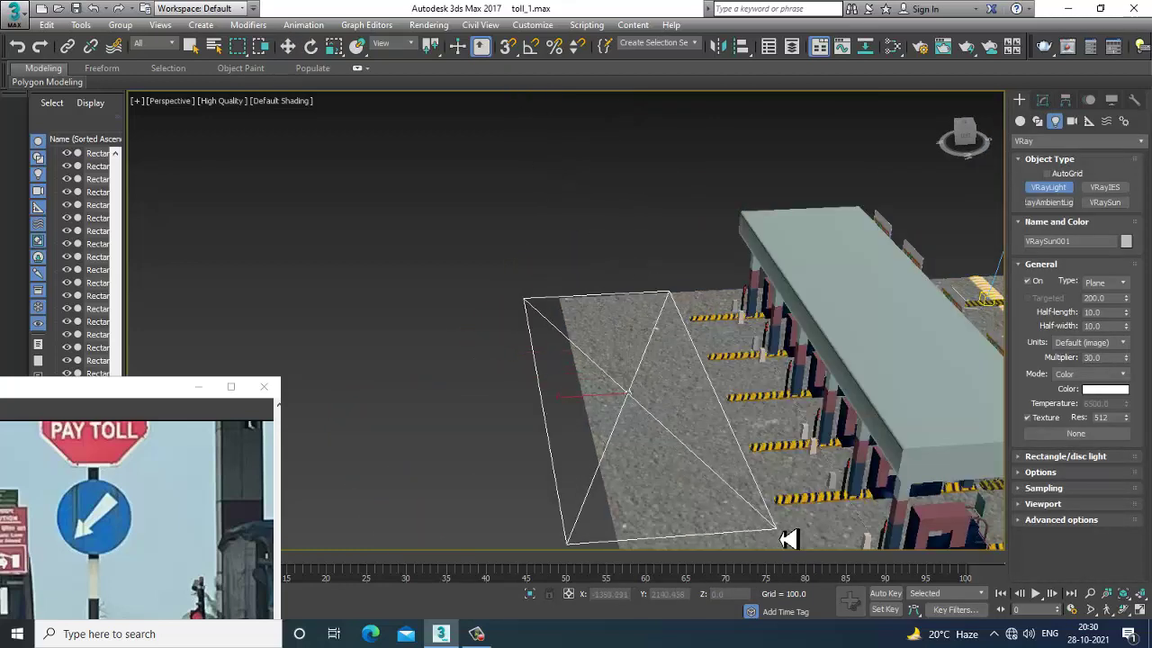
Step: Raise the plane light above the road behind the canopy and try tilting it about X
key(w)
drag(630, 360, 565, 250)
key(e)
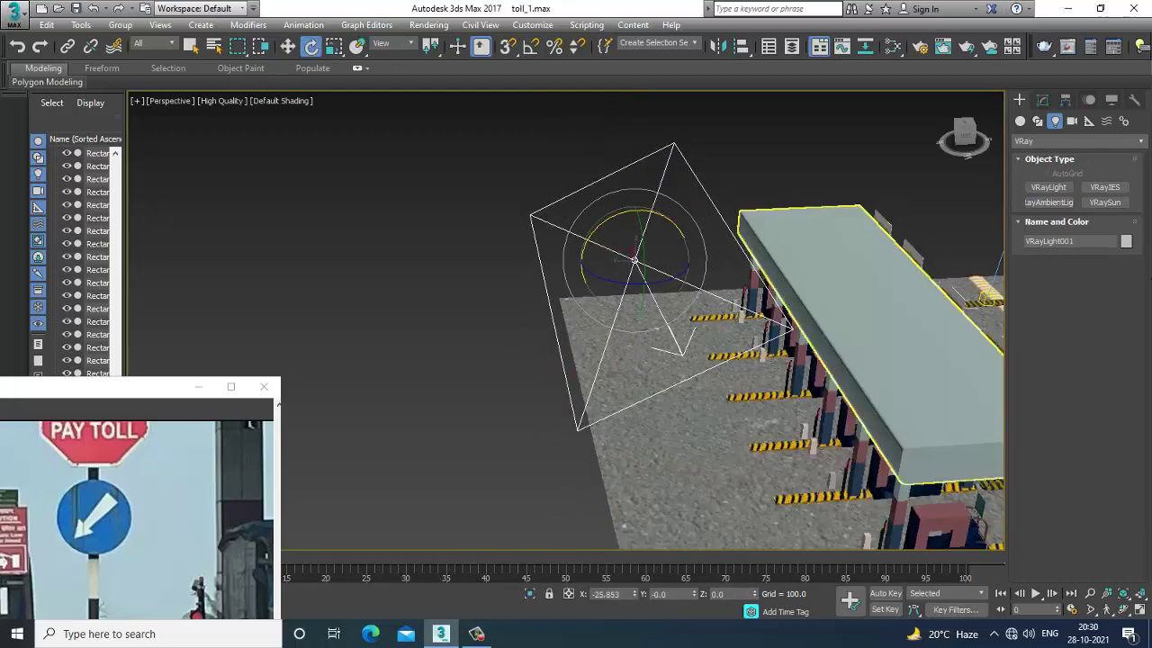
Step: Change the VRayLight's type to Dome and raise it to a Z height of about 1285
click(1042, 100)
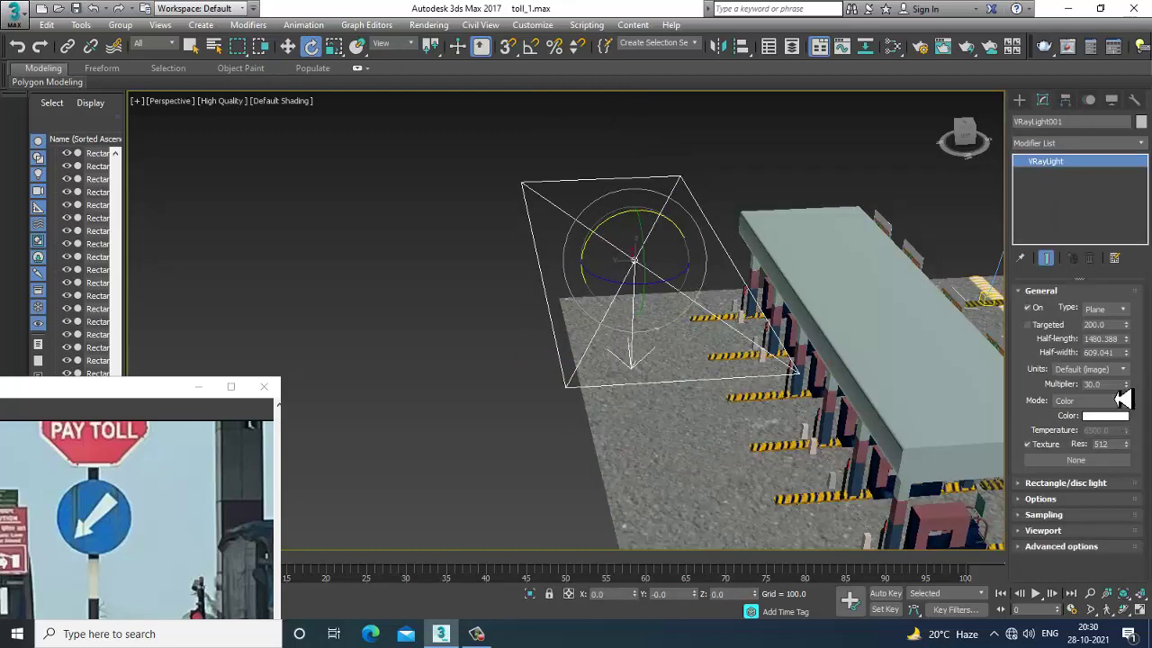
click(1106, 308)
click(1108, 332)
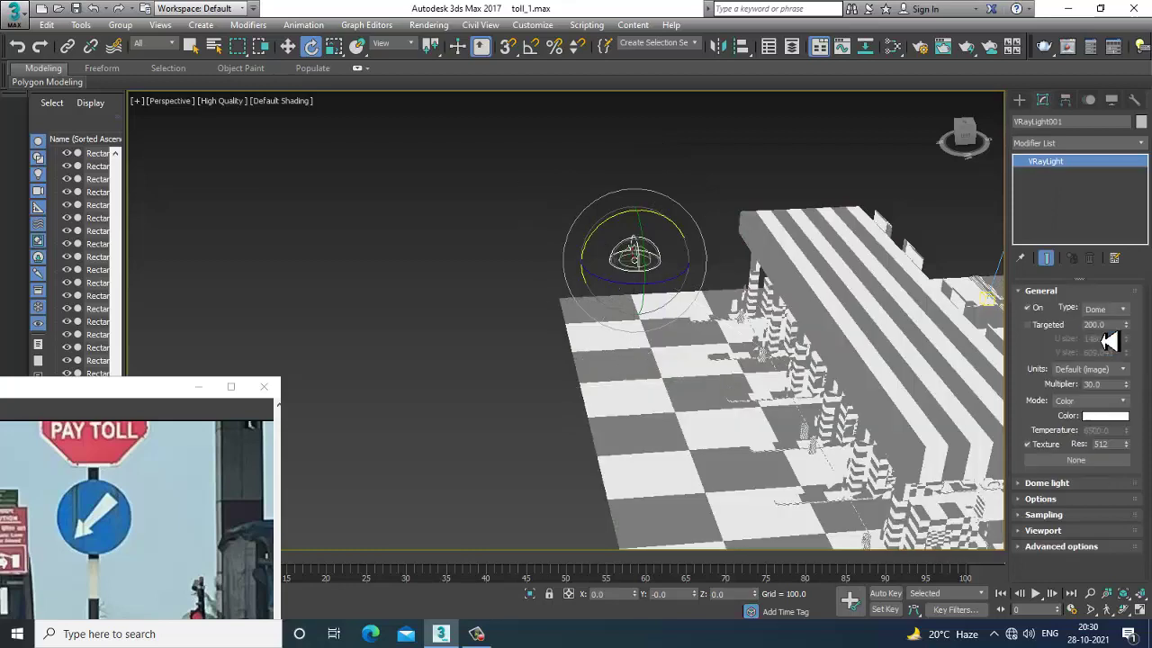
scroll(739, 315, down, 4)
key(w)
drag(646, 232, 646, 182)
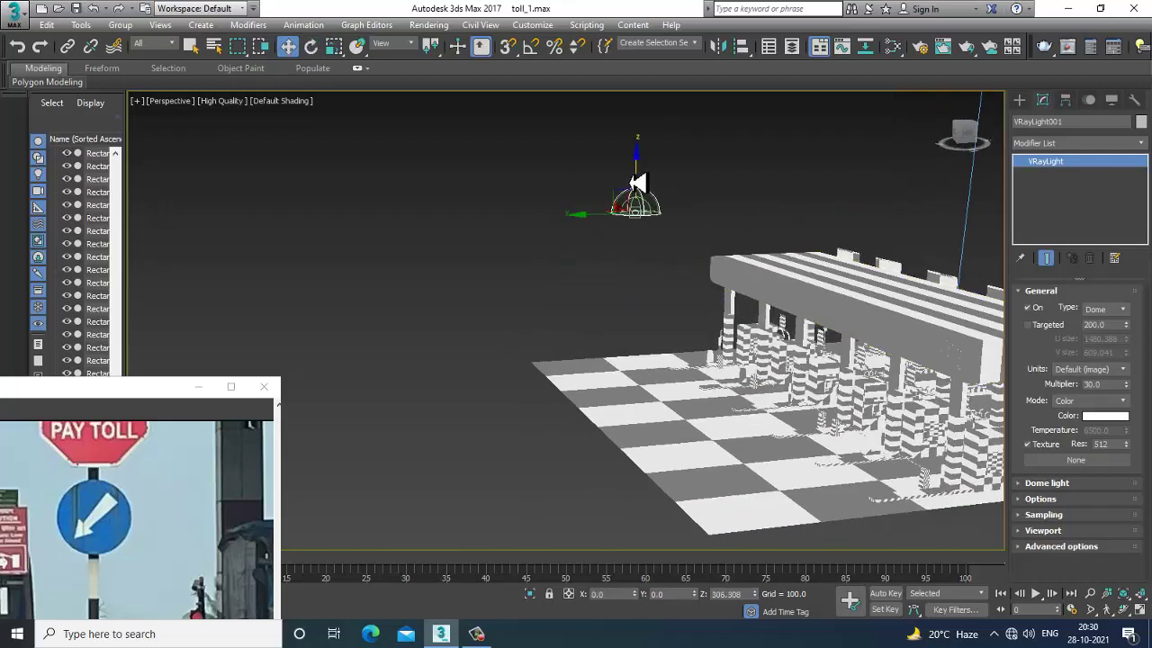
Step: Switch the dome light's color mode to Temperature and set the temperature to 4800
click(1090, 401)
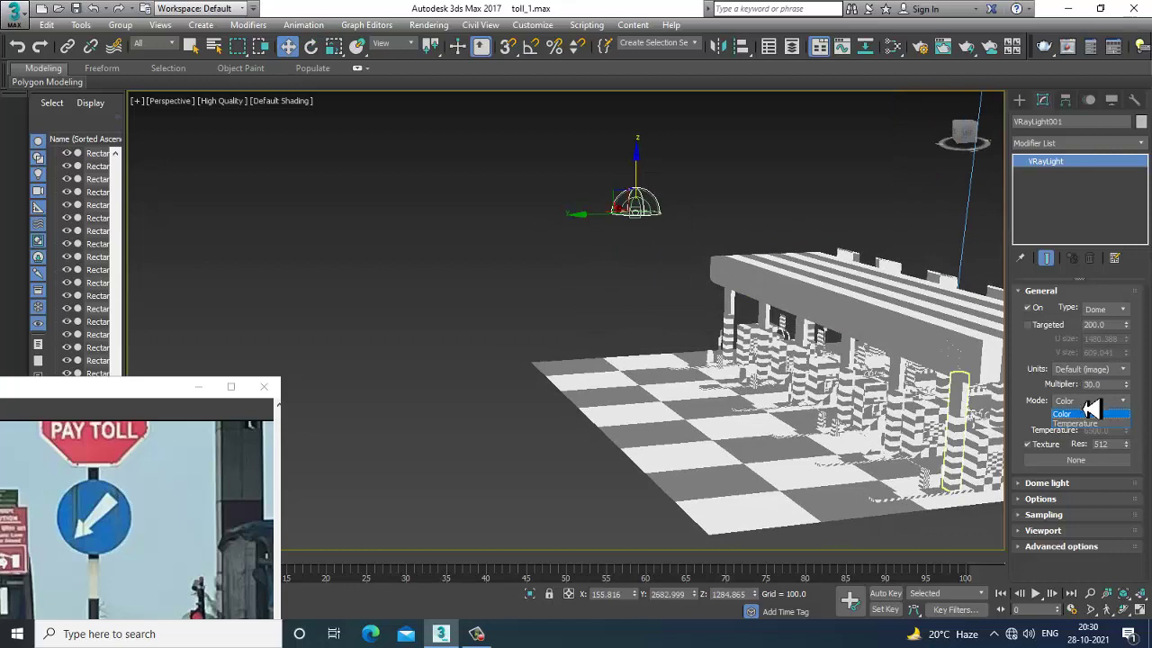
click(1089, 430)
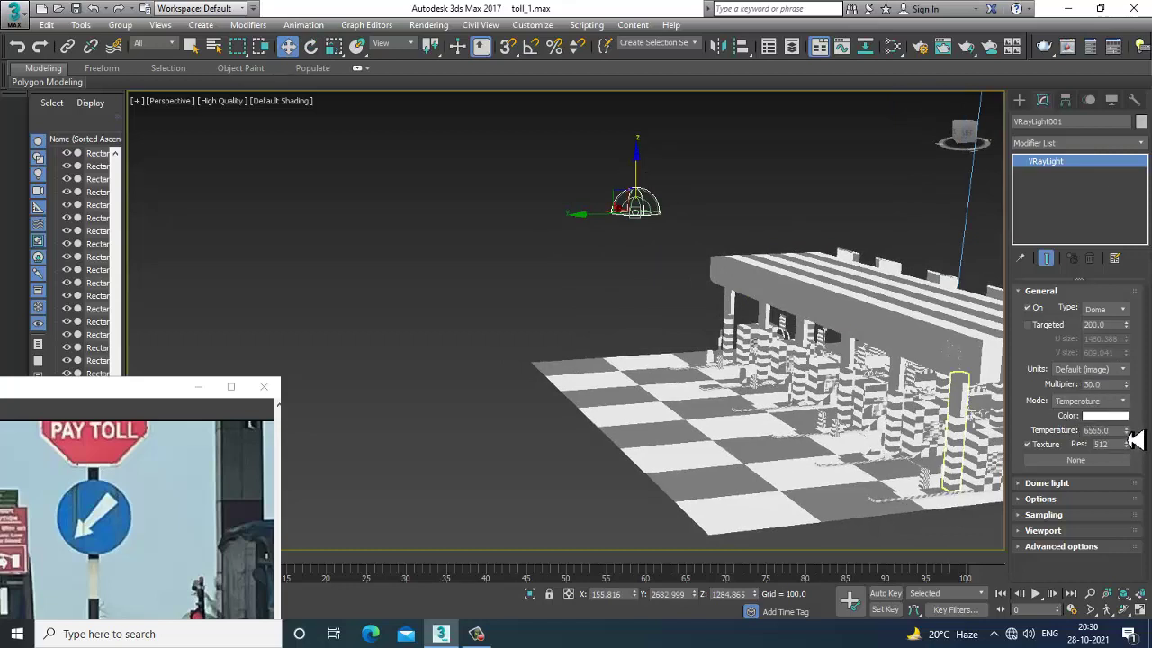
drag(1132, 435, 1142, 548)
drag(1143, 472, 1080, 182)
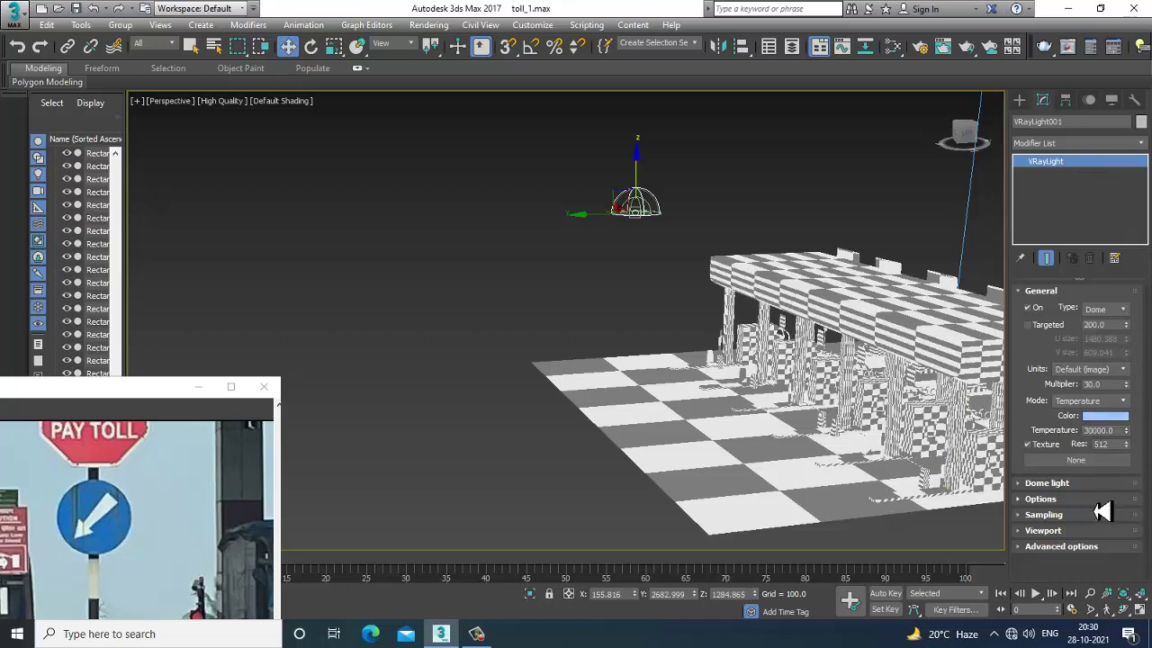
drag(1125, 432, 1140, 492)
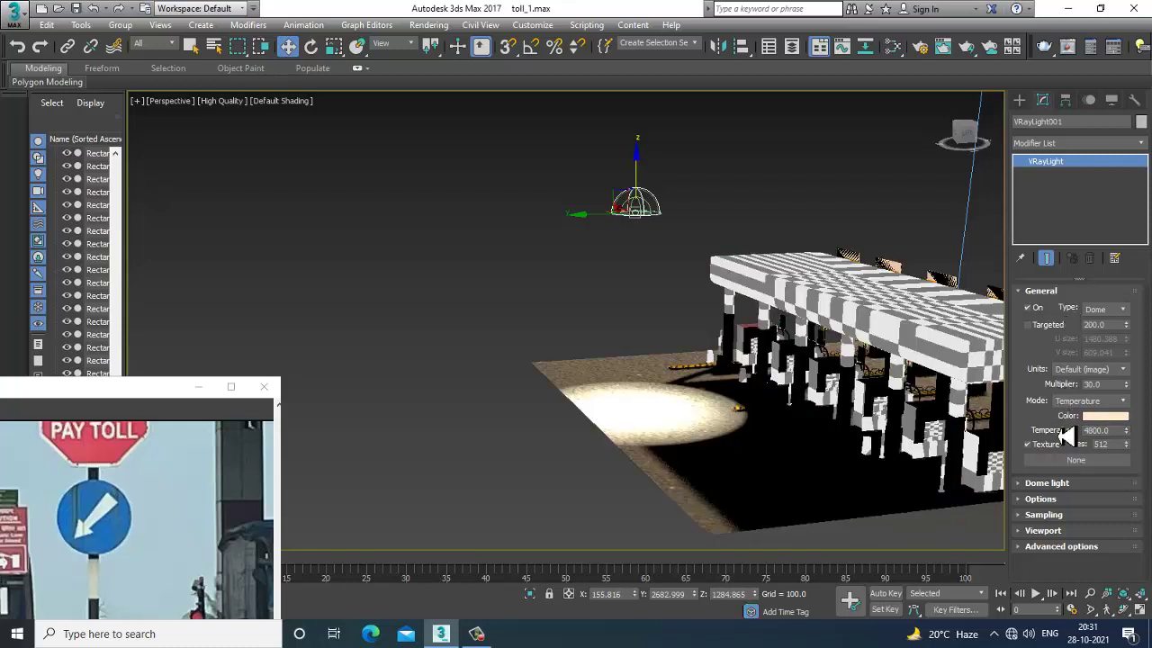
Step: Turn on the Double-sided, Invisible and No decay options for the dome light
click(1060, 483)
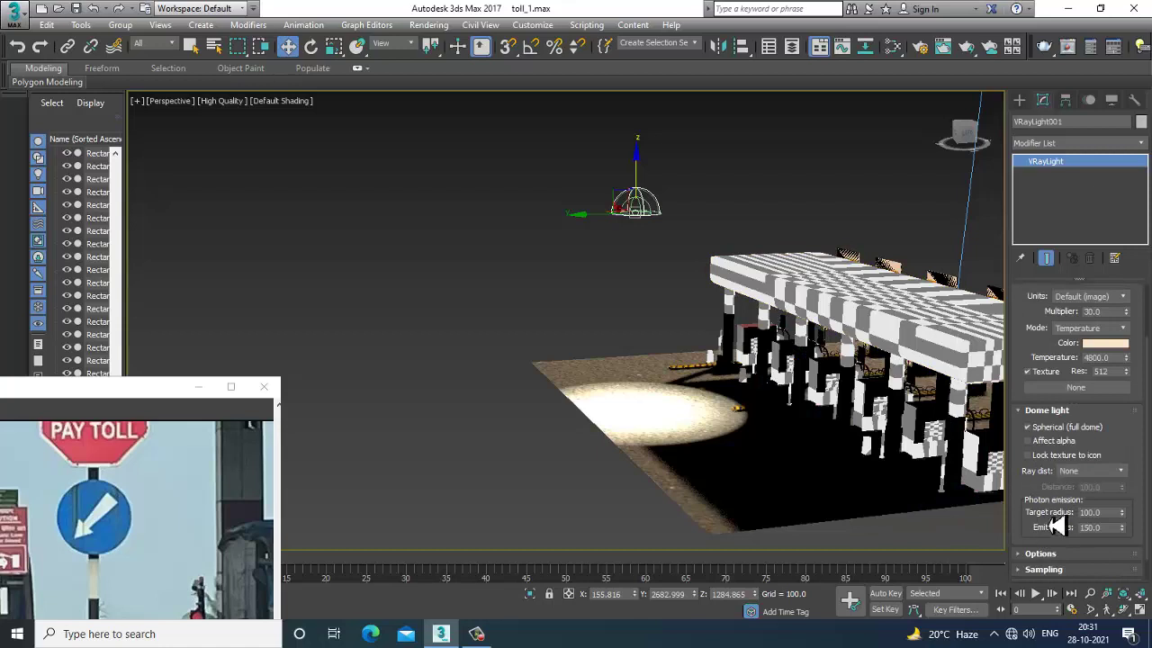
click(1043, 556)
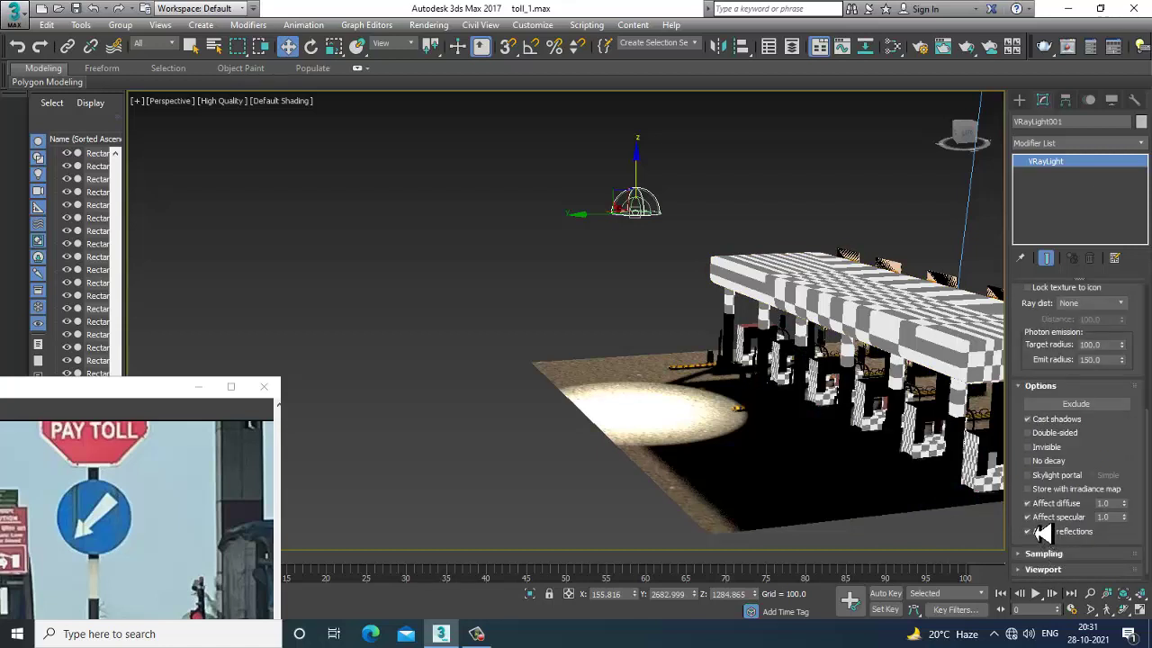
click(1047, 460)
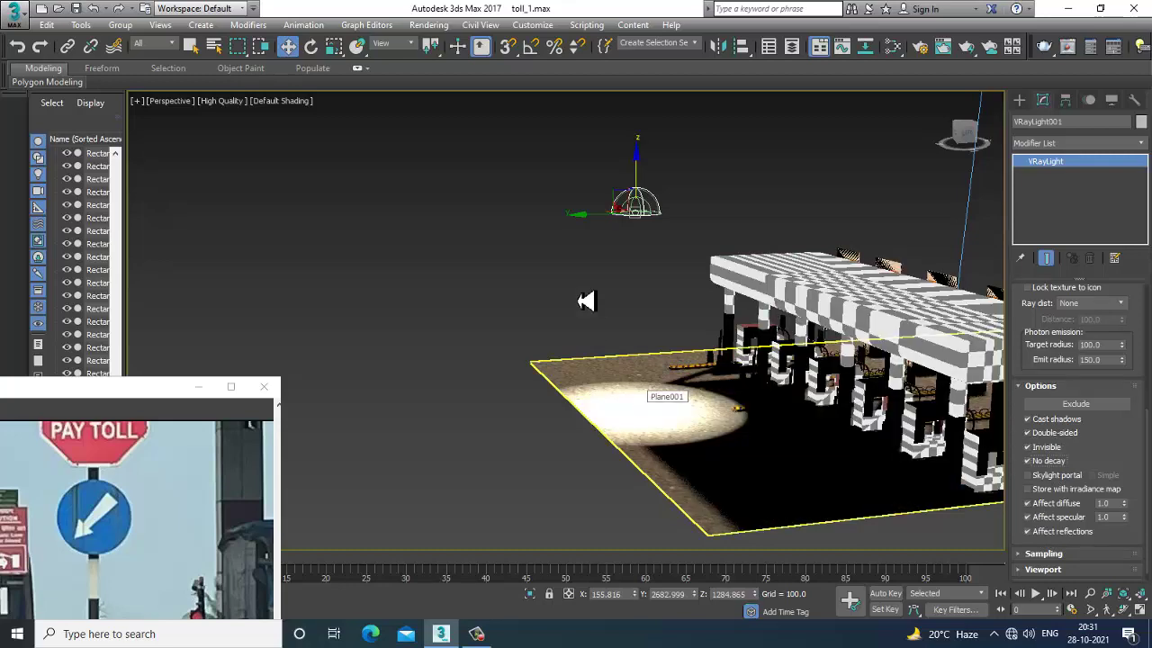
alt+middle_drag(684, 307, 740, 327)
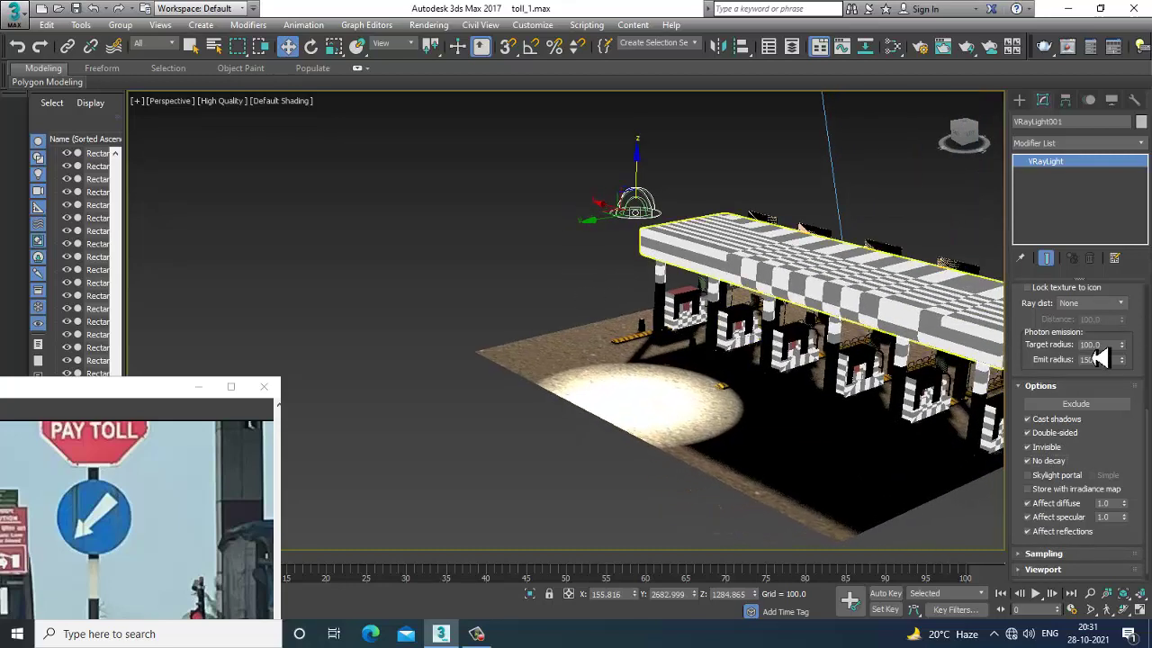
Step: Change the VRayLight's type back to Plane and tilt it
scroll(1035, 365, up, 5)
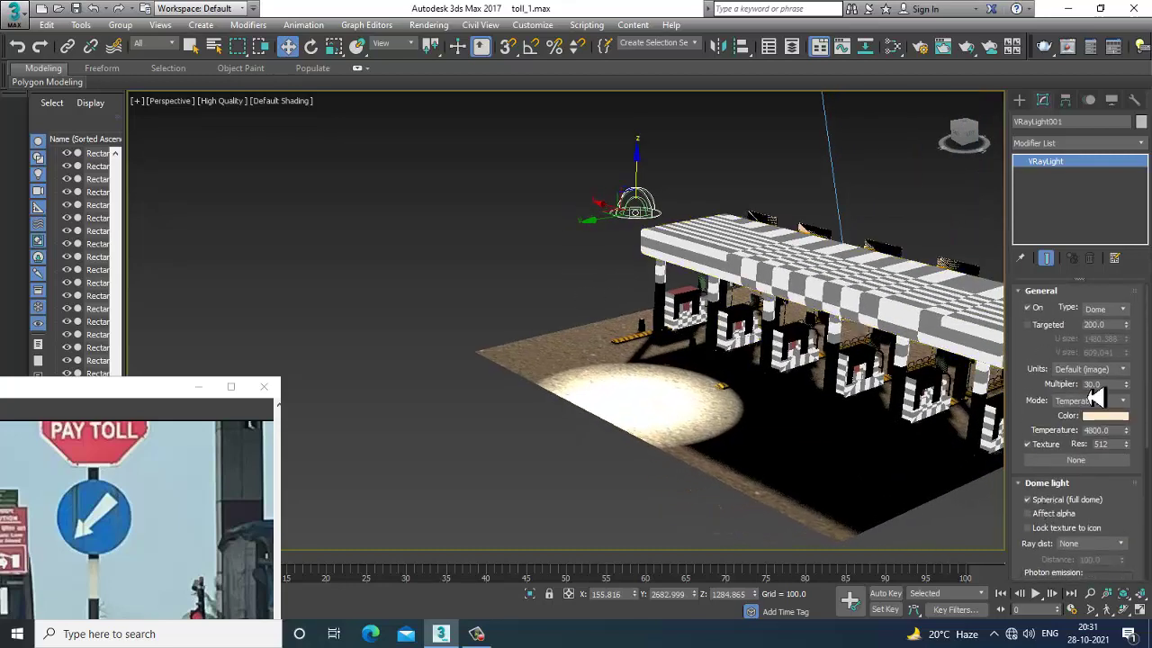
click(1112, 308)
click(1092, 322)
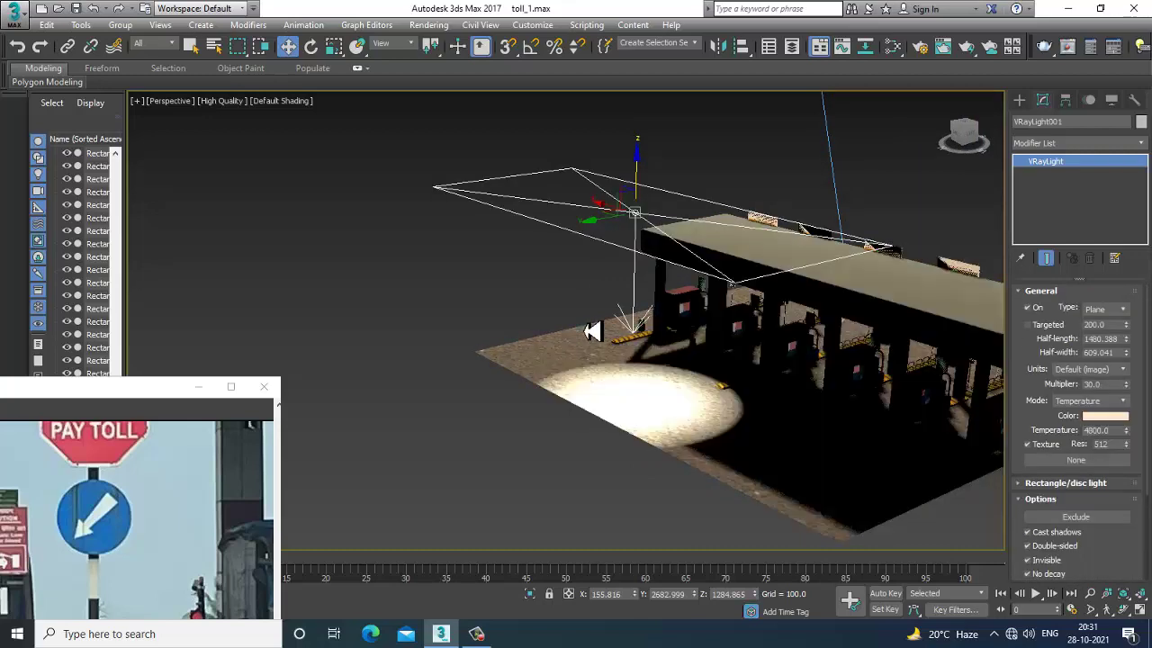
key(e)
drag(606, 219, 605, 275)
Step: Move the tilted plane light along X over the canopy to an X position of about 1248
key(w)
drag(607, 214, 545, 202)
key(e)
alt+middle_drag(822, 344, 691, 351)
key(w)
drag(666, 189, 704, 200)
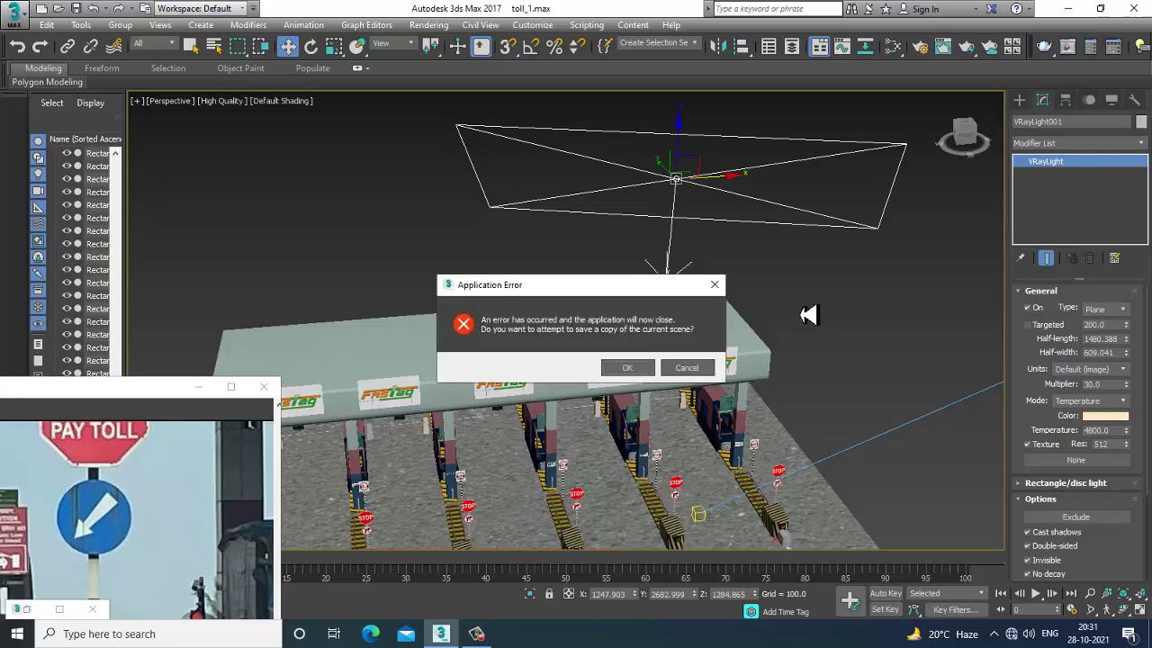
click(476, 633)
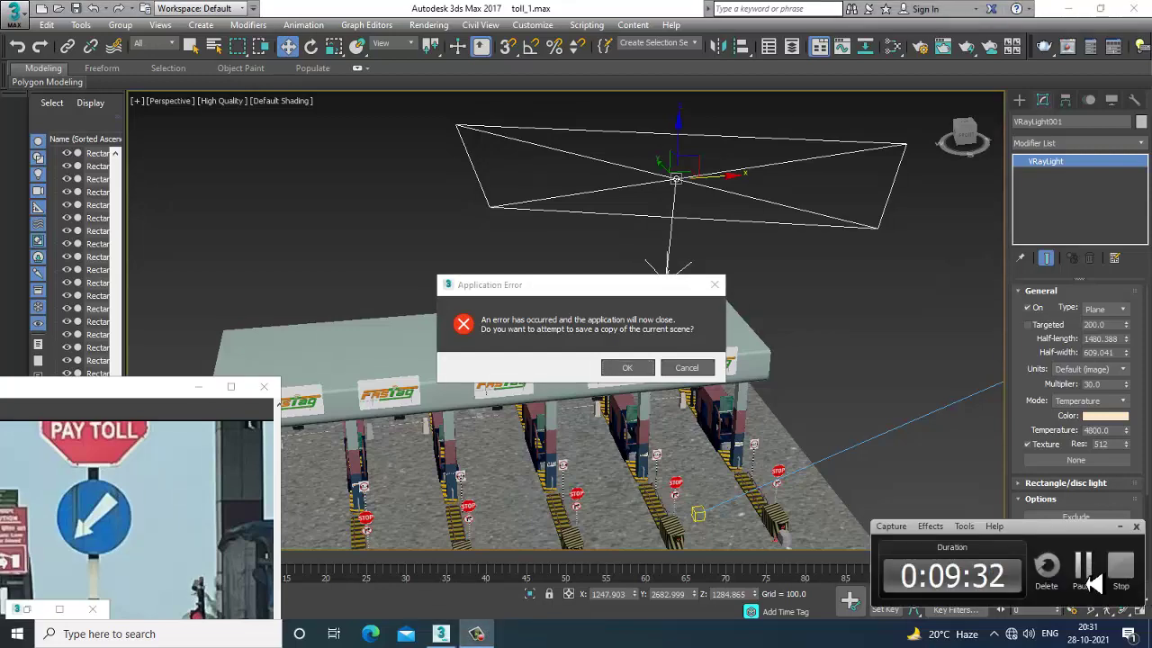
click(1087, 578)
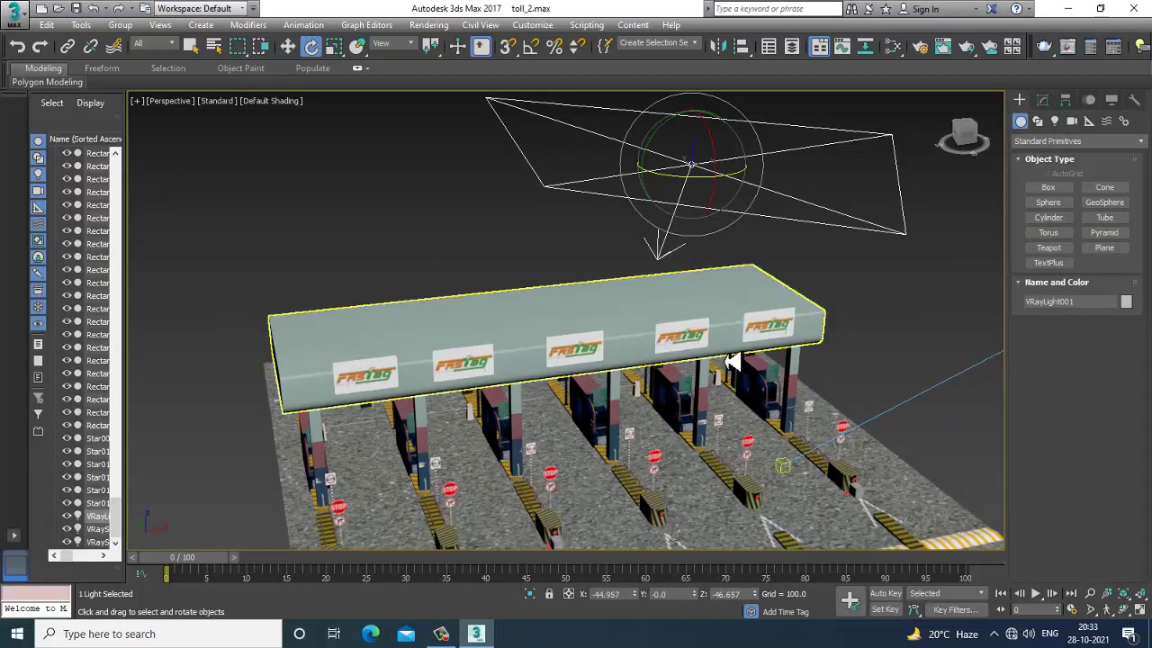
Step: Shift the plane light along X to about 1509 and set its multiplier to 0.6
alt+middle_drag(865, 374, 813, 275)
key(w)
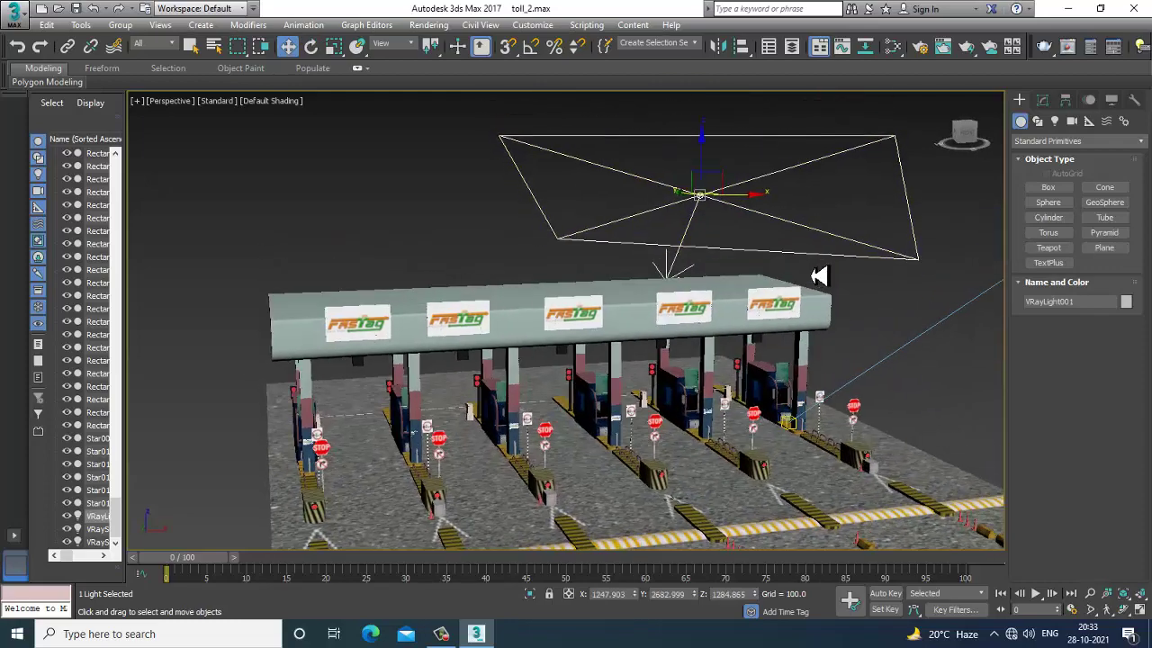
click(1041, 101)
scroll(827, 380, down, 8)
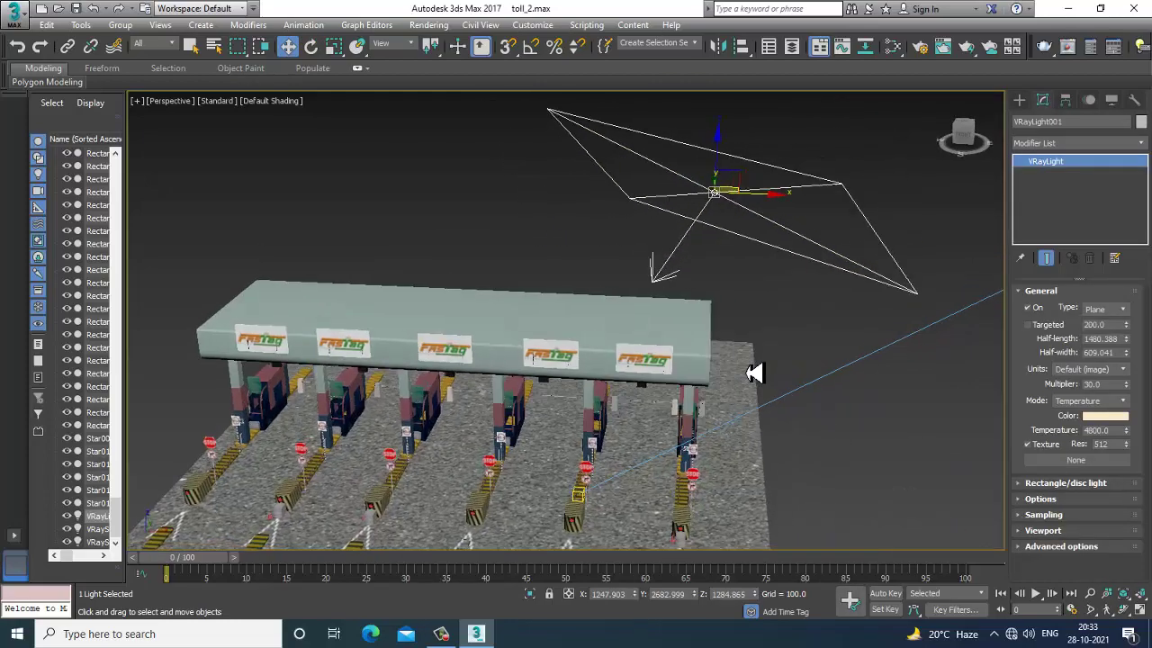
drag(780, 288, 812, 308)
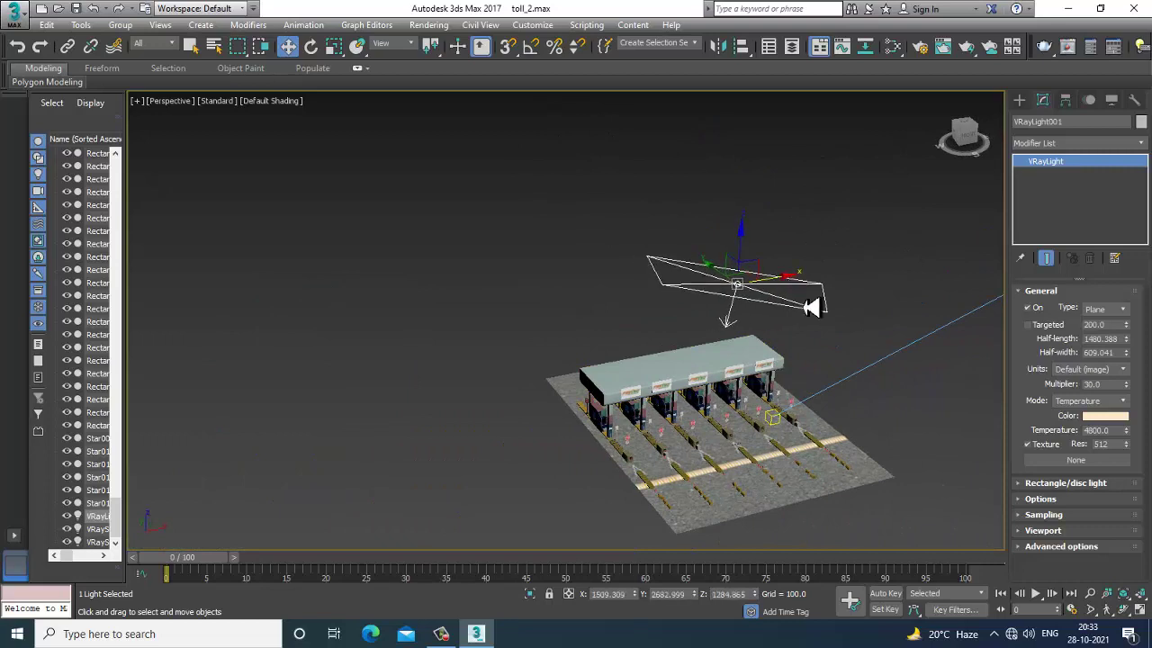
drag(1107, 386, 1033, 395)
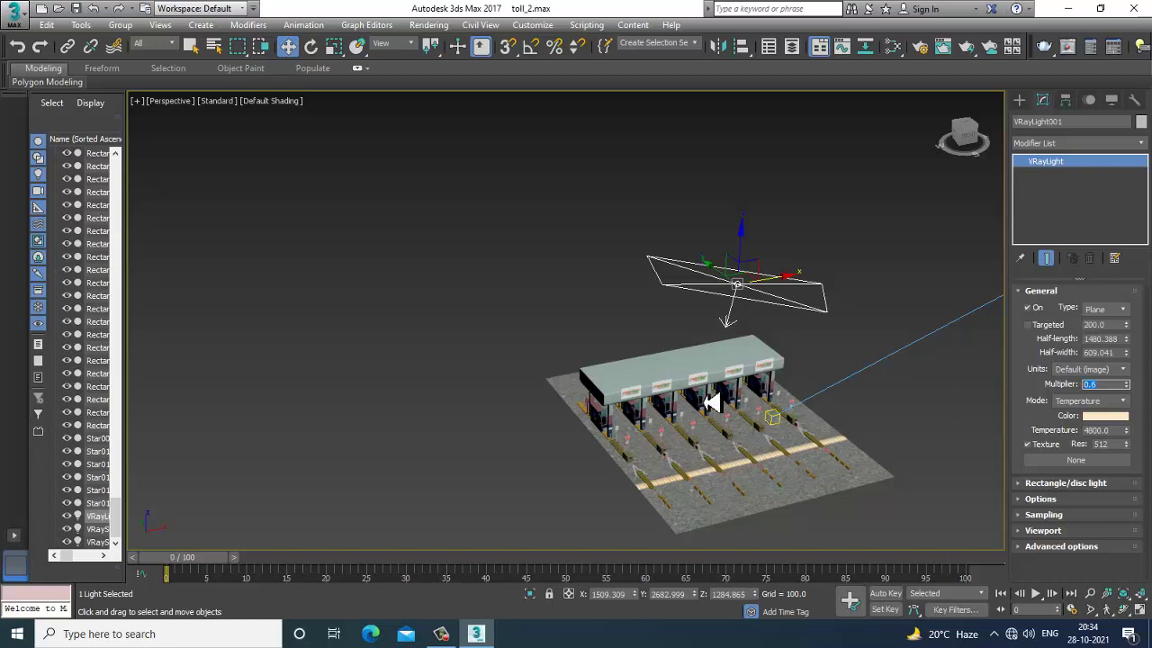
Step: Mirror the plane light about X as a copy and move the copy along X to about -2198
alt+middle_drag(712, 403, 759, 357)
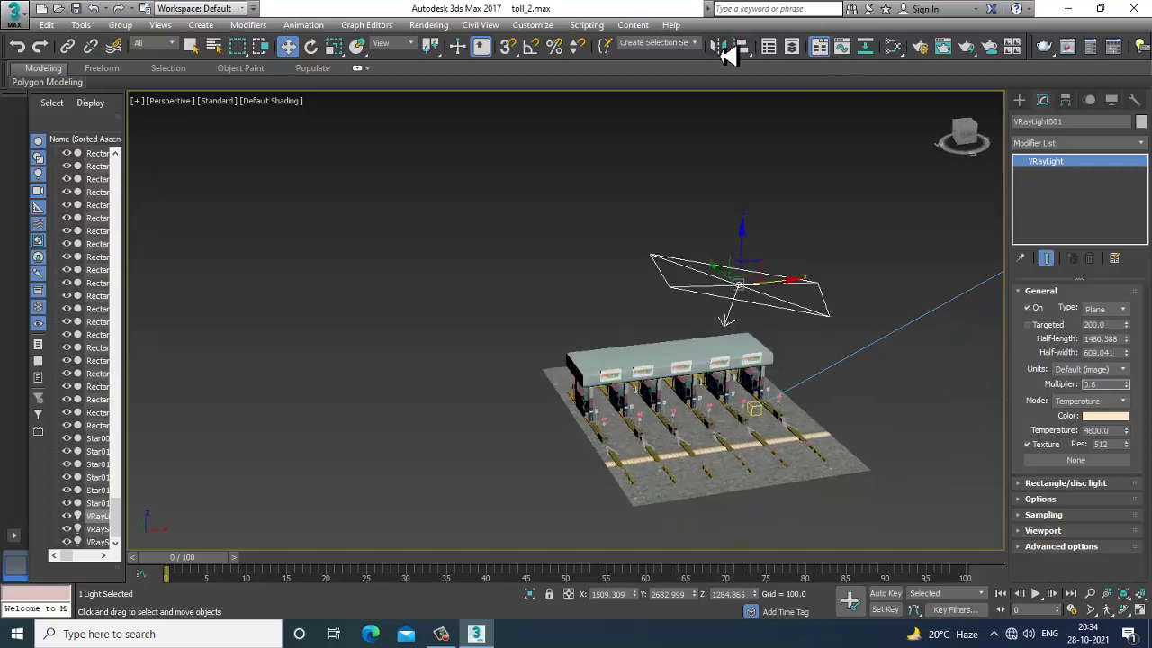
click(720, 47)
click(546, 348)
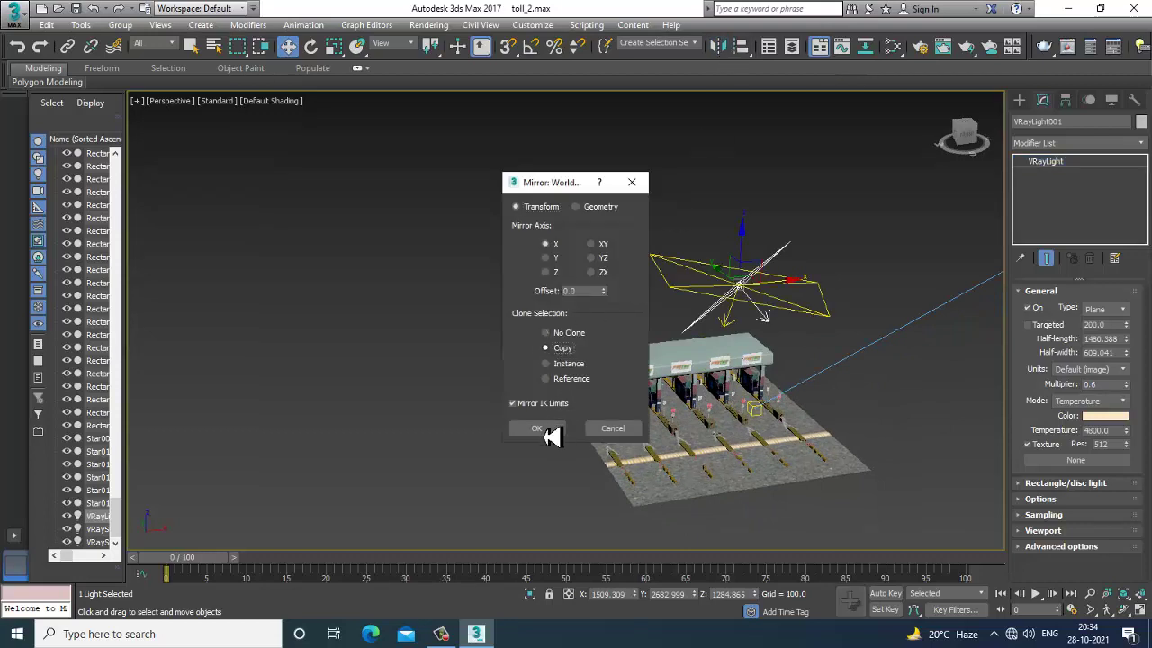
click(536, 429)
drag(738, 296, 571, 322)
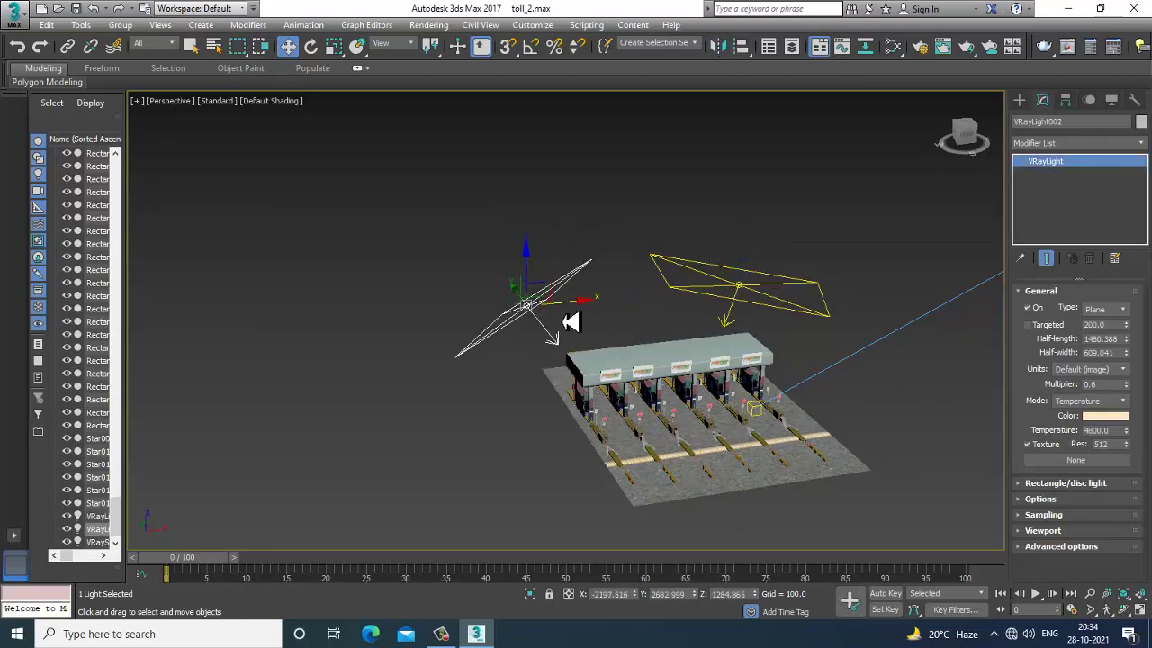
Step: Turn off Cast shadows for the mirrored plane light and set its multiplier to 0.05
click(1041, 500)
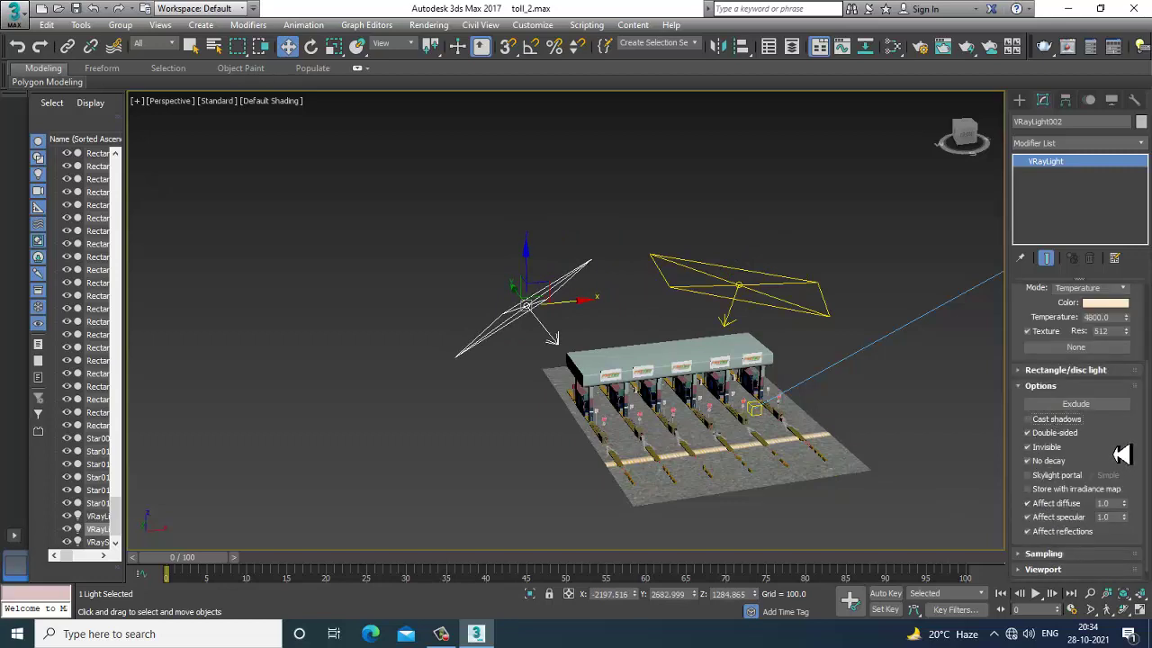
scroll(1121, 454, up, 3)
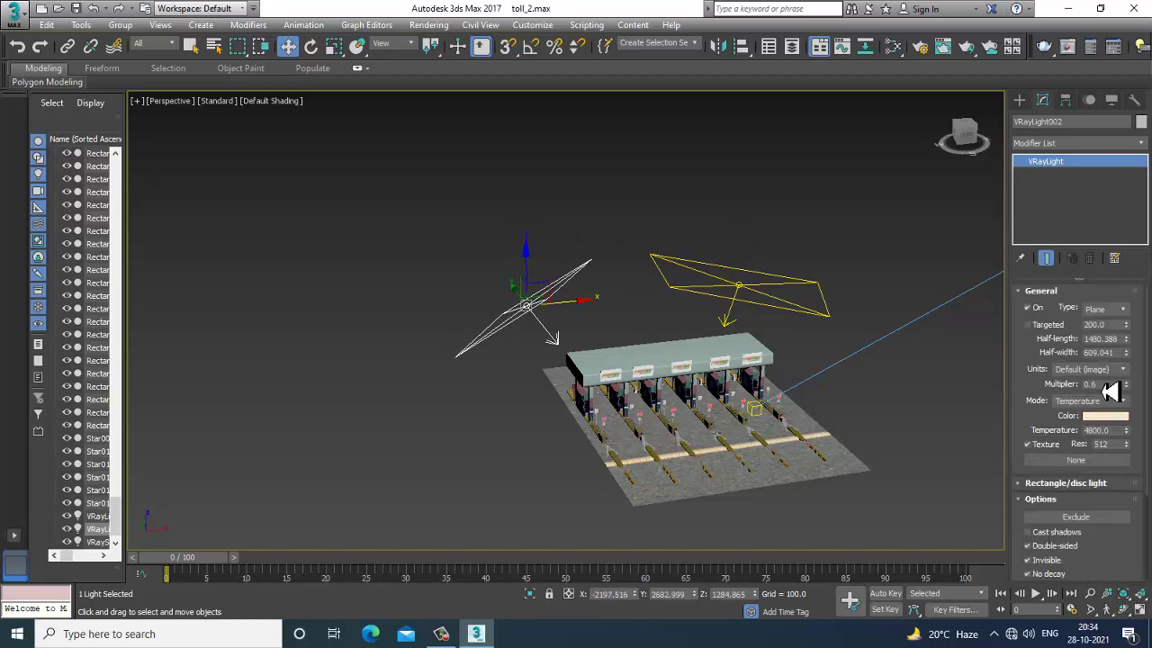
double_click(1100, 384)
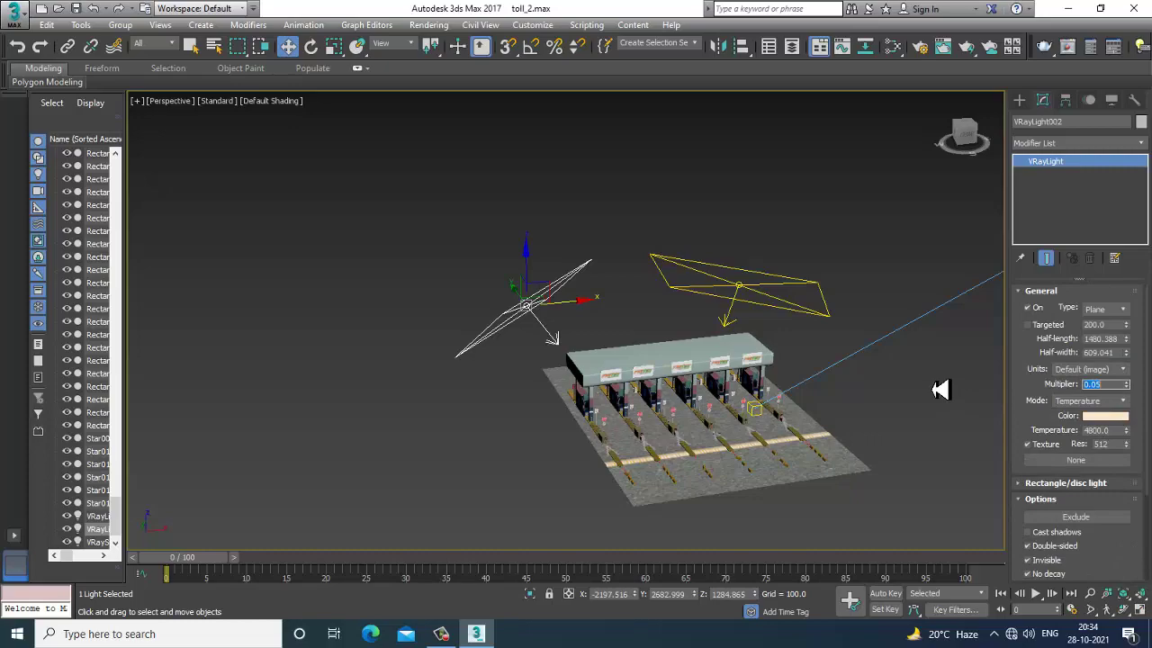
Step: Start a test render of the toll booths from a low front view, then stop it and clear the render windows
alt+middle_drag(663, 239, 728, 218)
scroll(653, 364, up, 7)
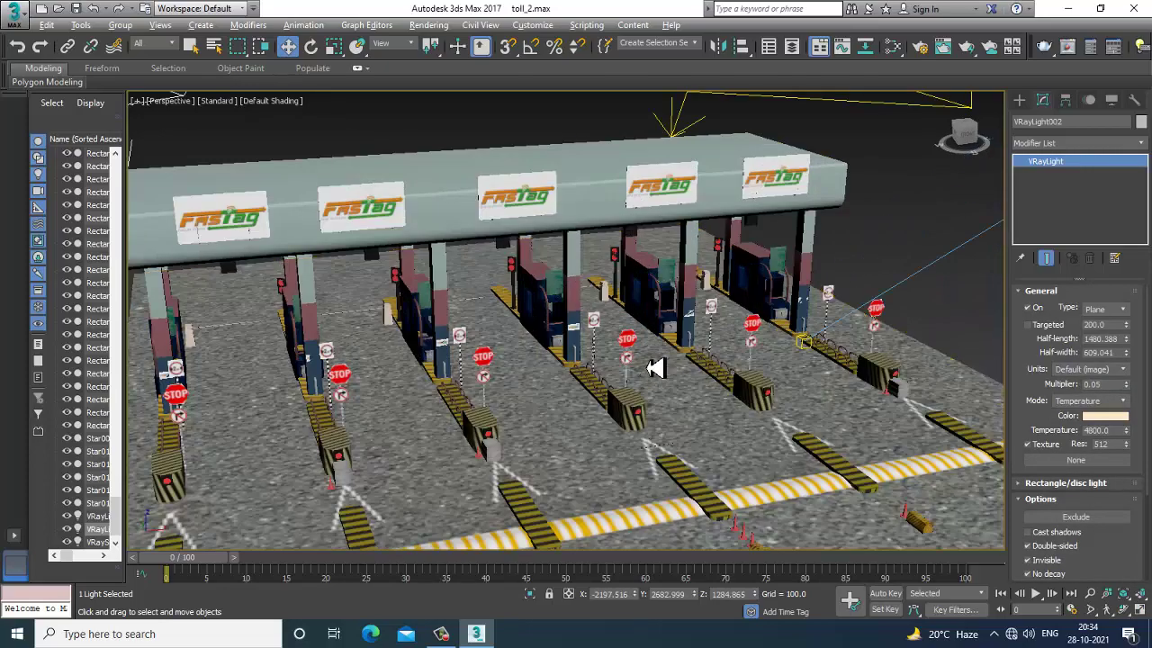
alt+middle_drag(653, 370, 634, 326)
click(428, 24)
click(440, 42)
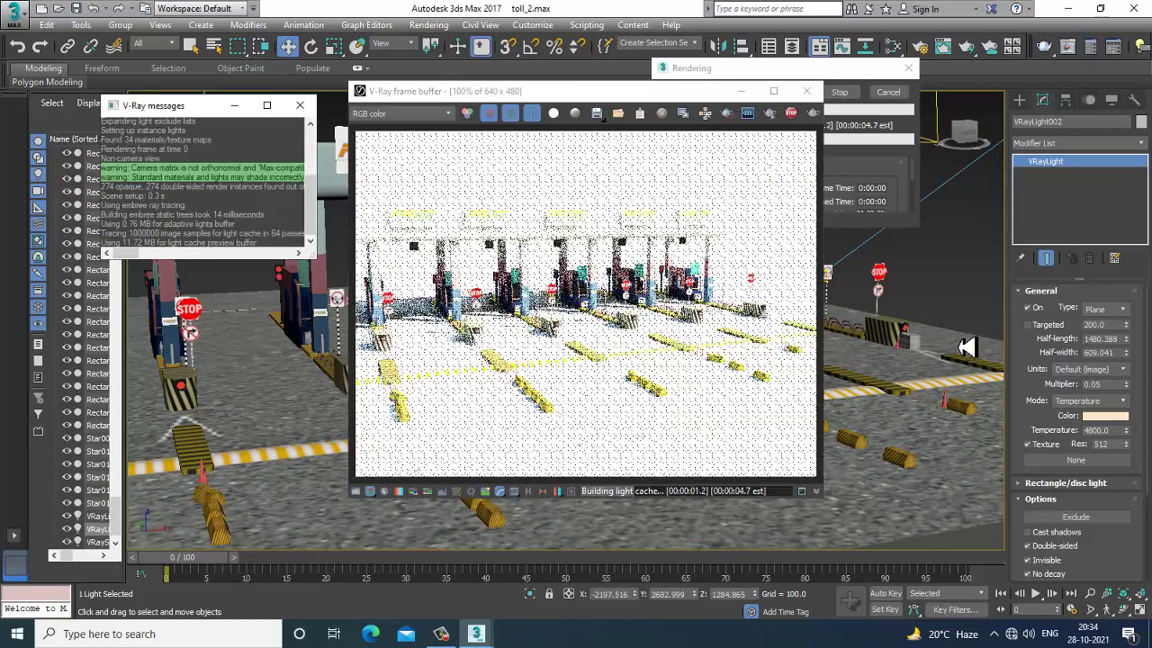
click(806, 90)
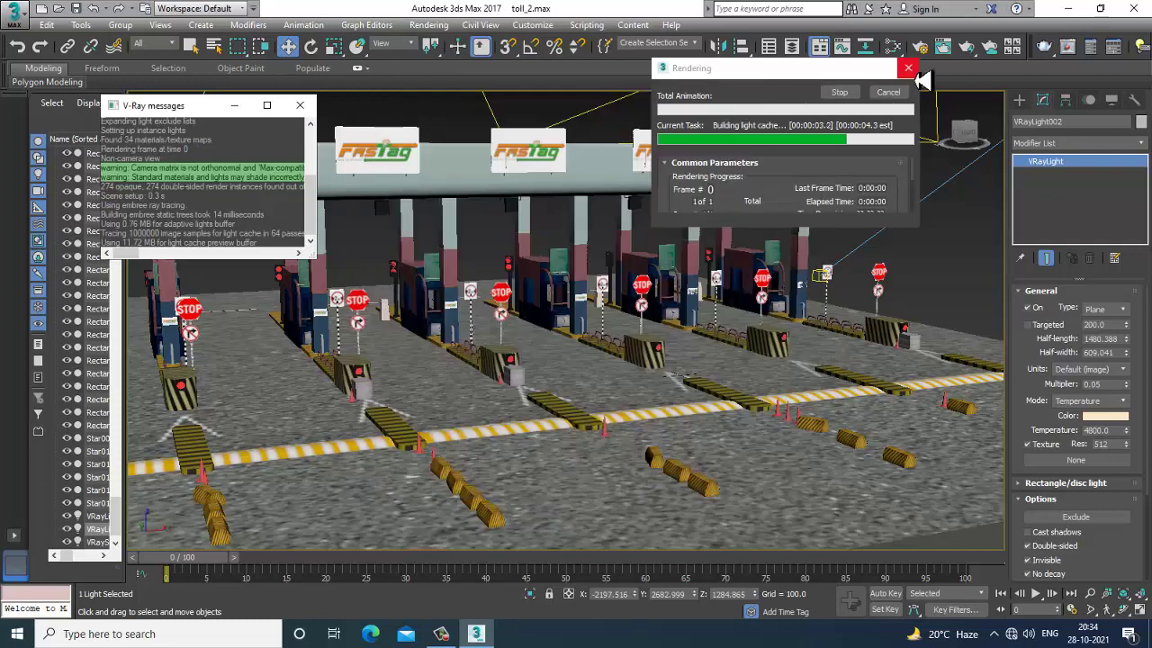
click(238, 105)
Step: Set the render output size to the HDTV (video) preset at 1920 x 1080
click(428, 24)
click(493, 91)
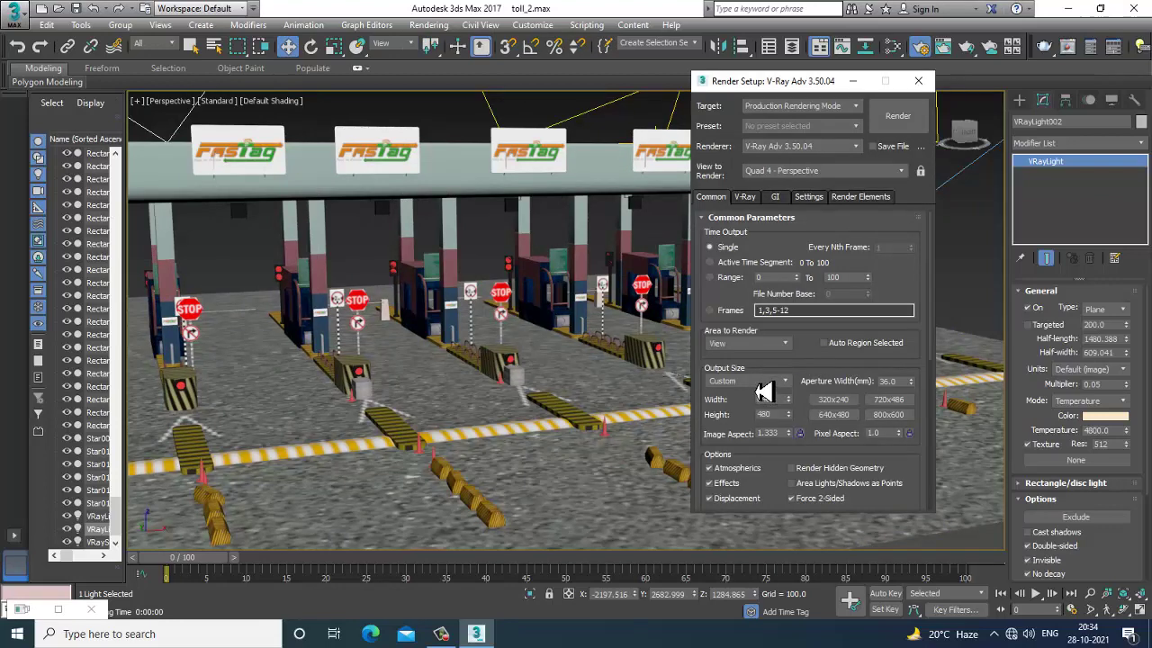
click(758, 381)
click(788, 563)
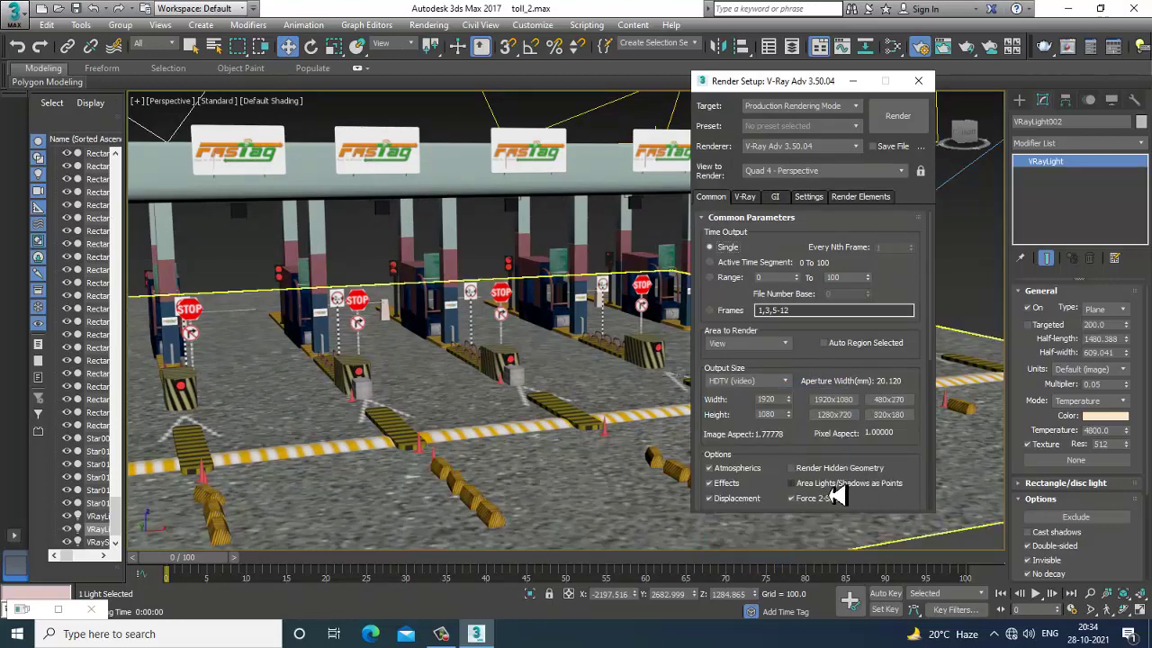
click(918, 81)
Step: Set the multiplier of the original plane light above the canopy to 0.2
scroll(796, 304, down, 5)
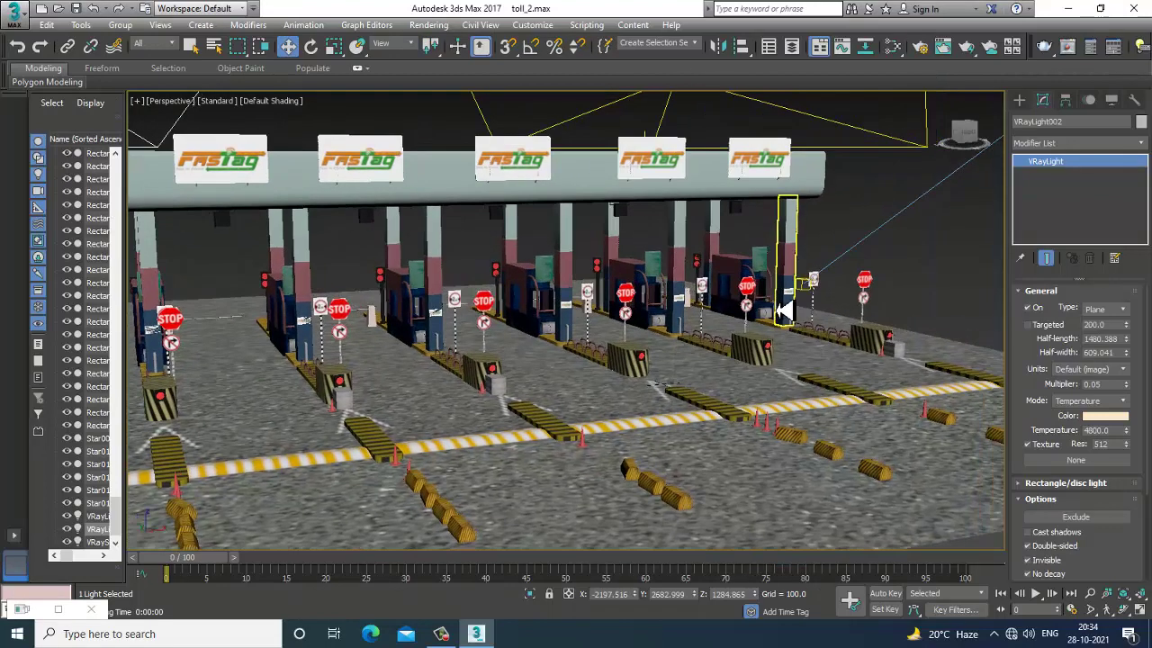
scroll(733, 369, up, 2)
scroll(765, 343, up, 4)
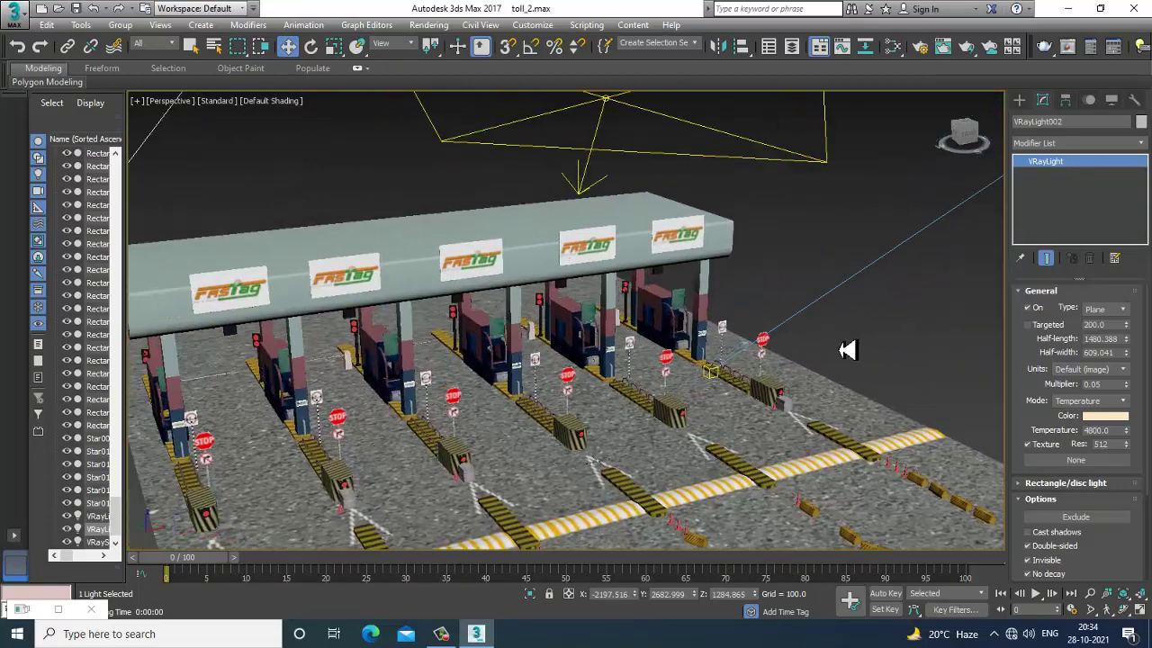
alt+middle_drag(847, 350, 775, 279)
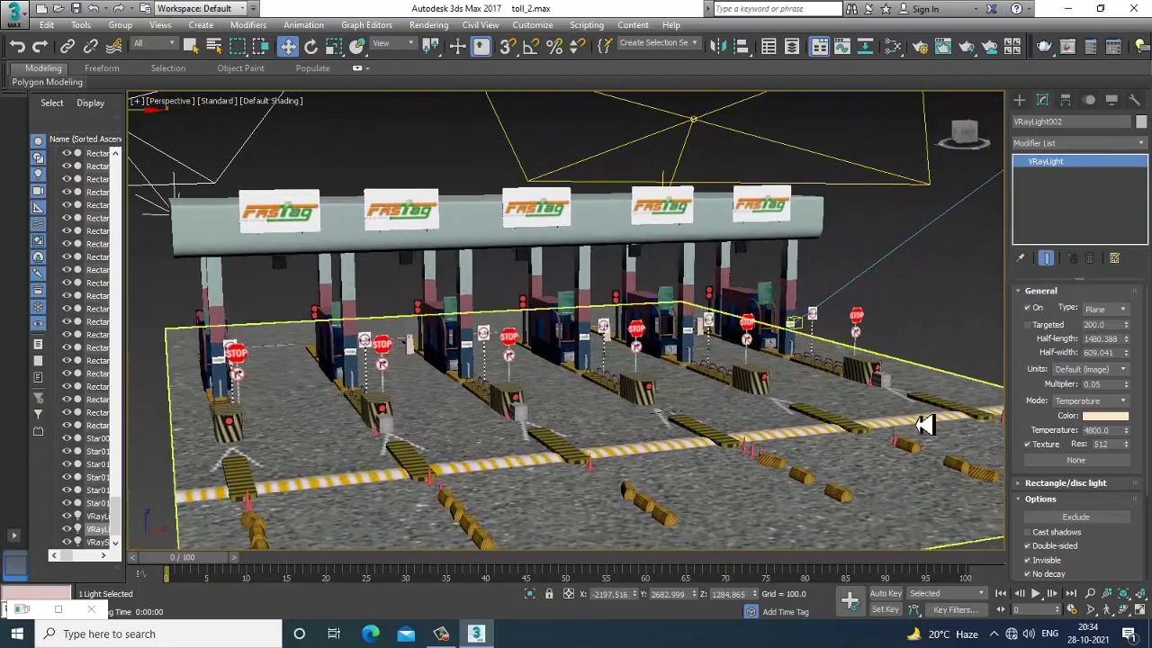
alt+middle_drag(921, 419, 488, 368)
scroll(797, 322, down, 5)
scroll(576, 304, up, 1)
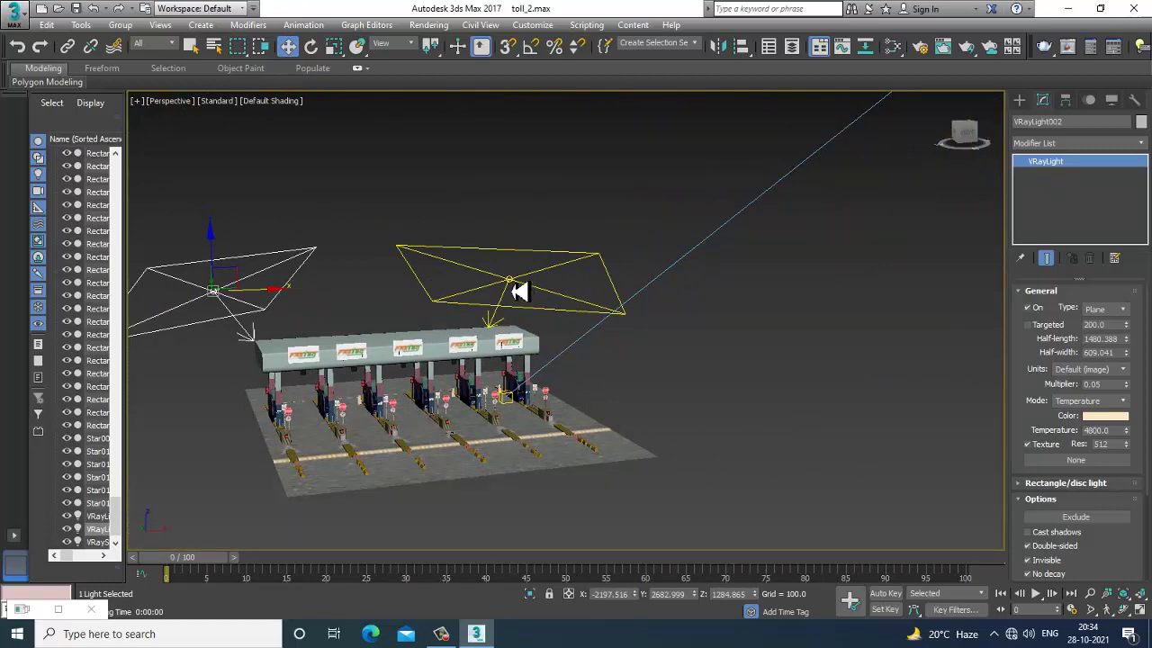
click(509, 280)
click(1097, 384)
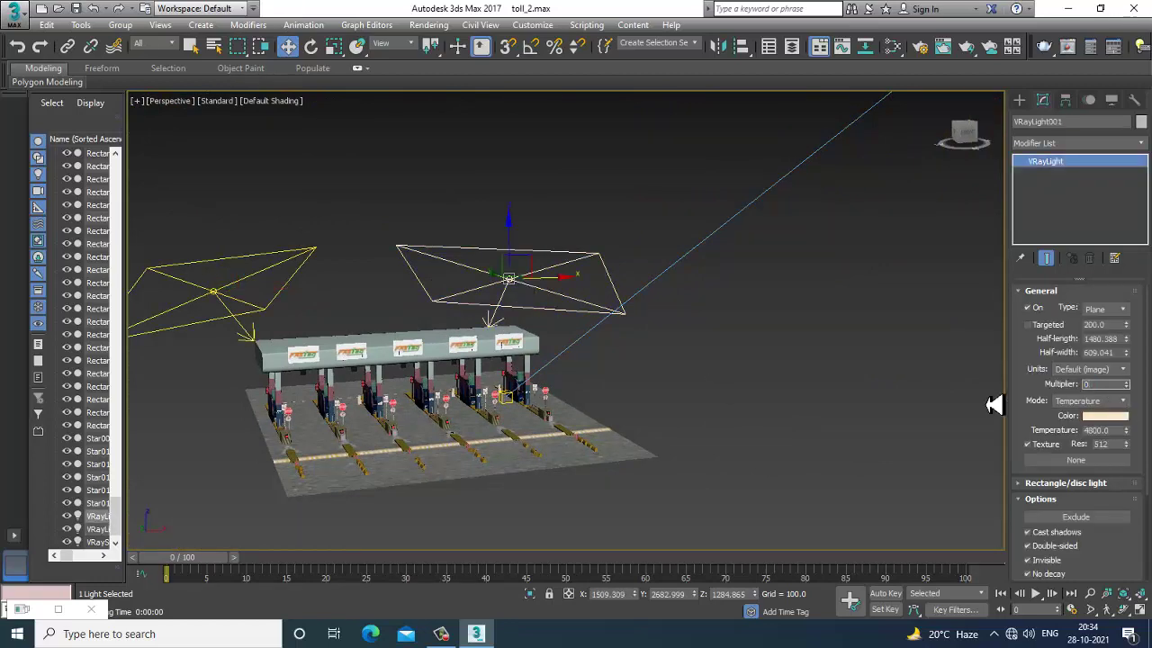
Step: Run a close-up test render of the toll booths in the perspective view and close the frame buffer
scroll(450, 423, up, 8)
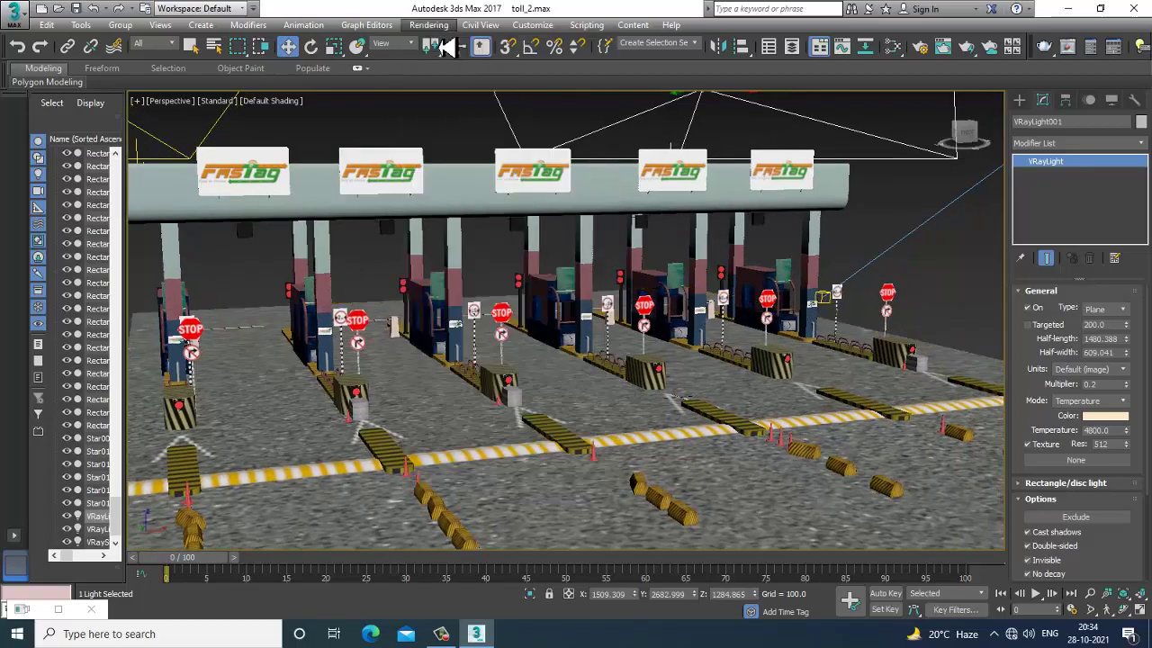
key(shift+q)
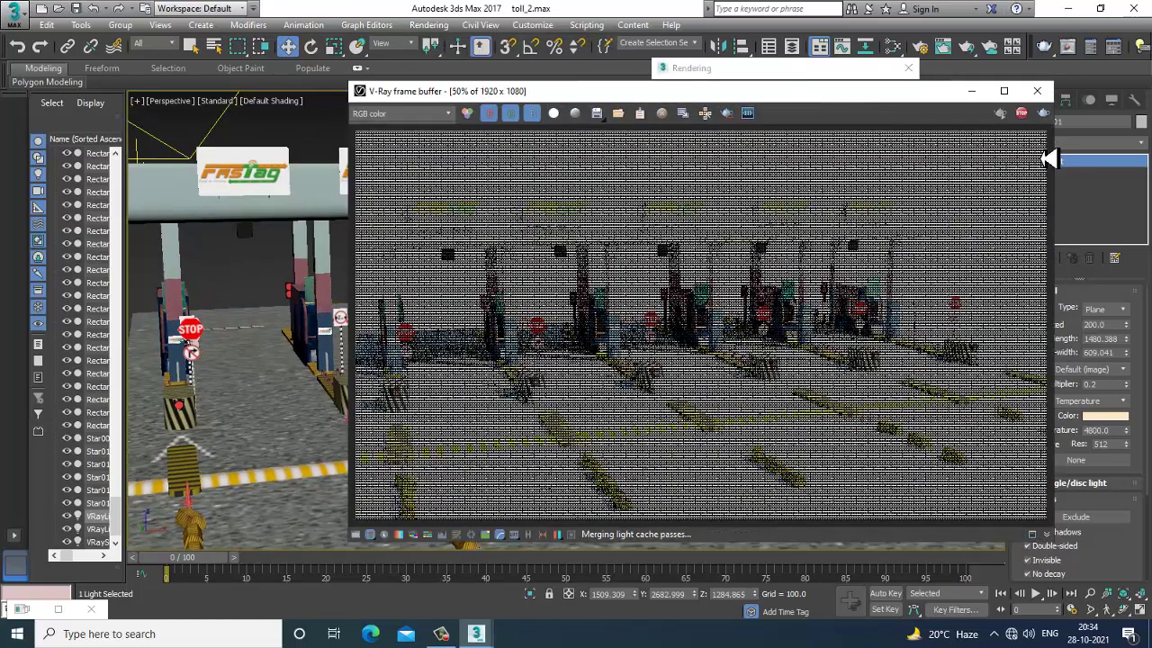
click(1037, 91)
Step: Select the VRaySun and set its intensity multiplier to 0.05
scroll(644, 367, down, 5)
middle_drag(799, 345, 689, 387)
scroll(558, 426, down, 6)
click(639, 327)
scroll(576, 406, up, 5)
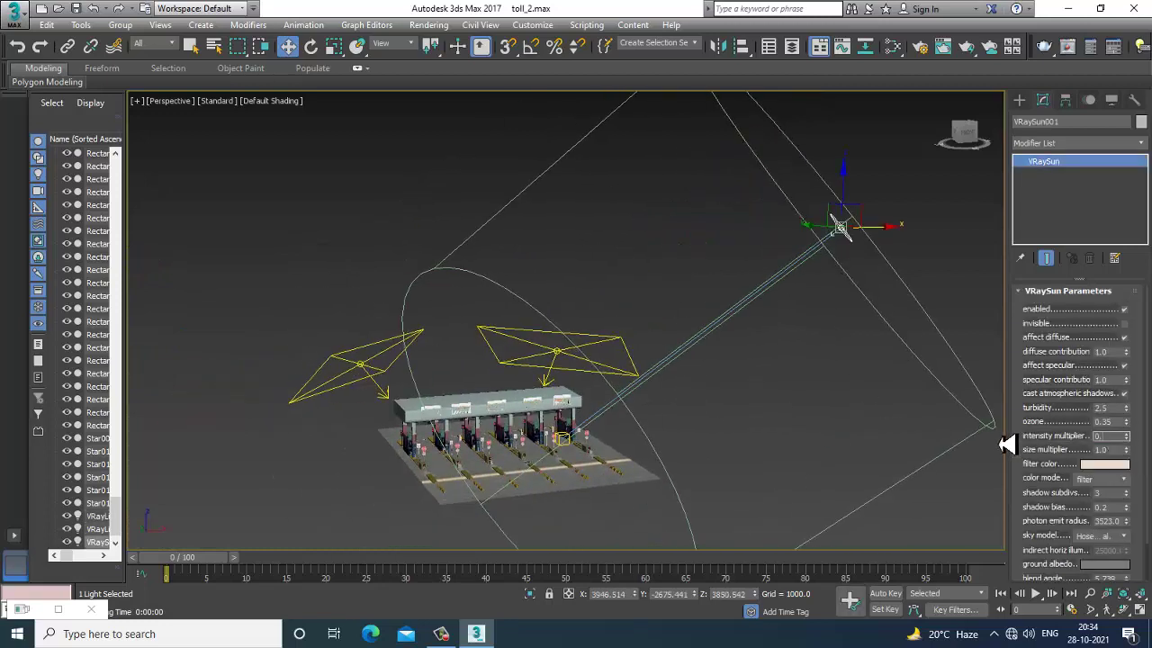
Step: Test-render a close view of the booths and stop signs with the dimmed sun, then close the frame buffer
scroll(633, 406, up, 10)
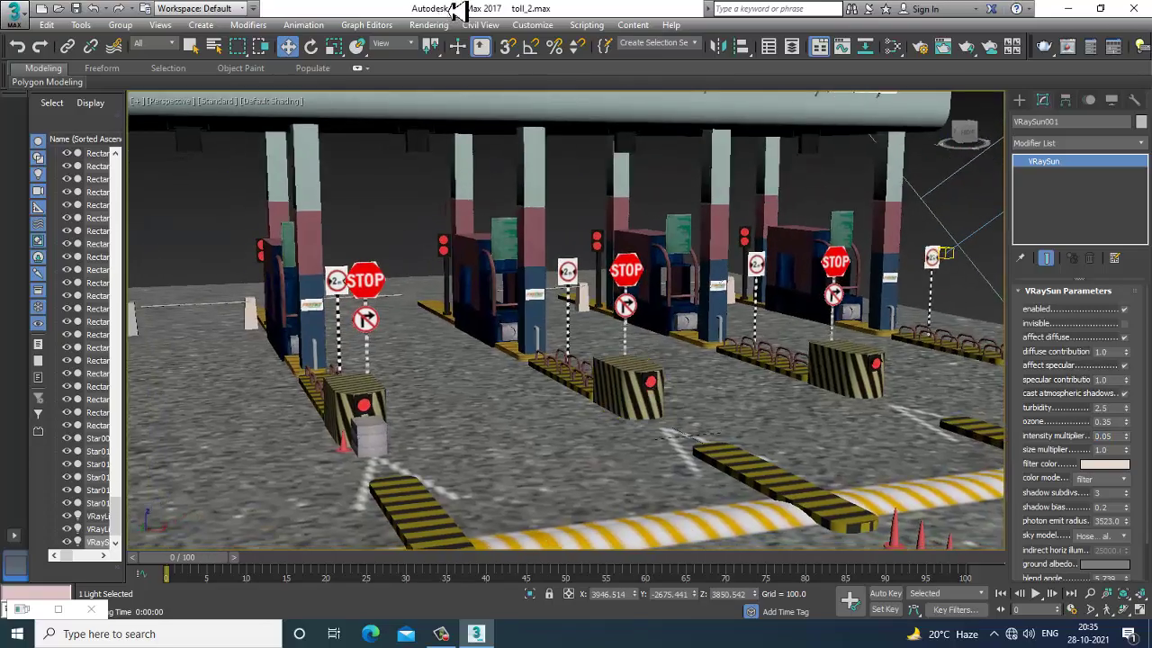
click(430, 25)
click(441, 39)
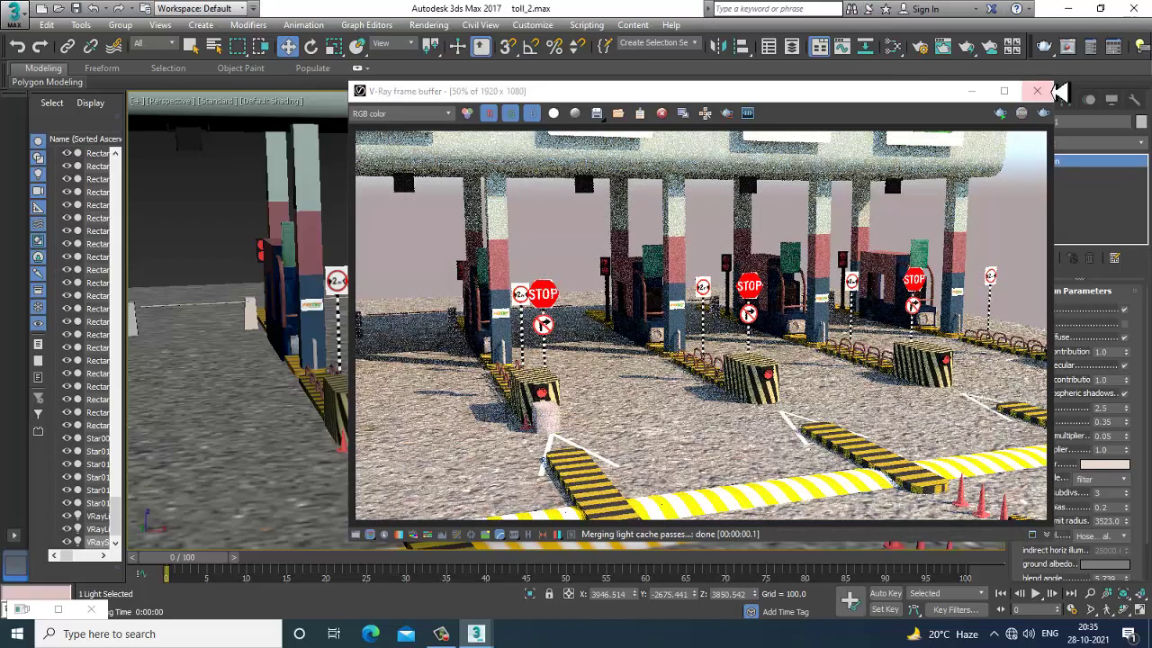
click(1036, 91)
scroll(639, 385, down, 5)
alt+middle_drag(648, 370, 671, 380)
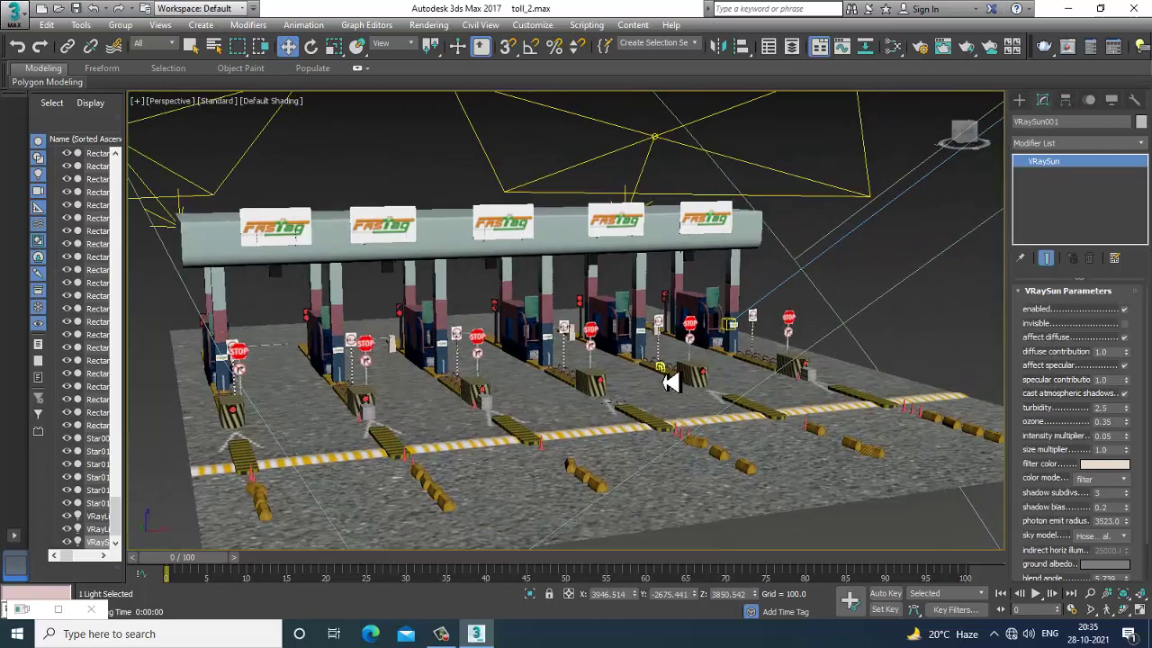
Step: In the V-Ray render setup, set the image sampler type to Bucket and show its advanced options
scroll(599, 388, up, 3)
alt+middle_drag(599, 390, 663, 363)
key(Up)
key(Down)
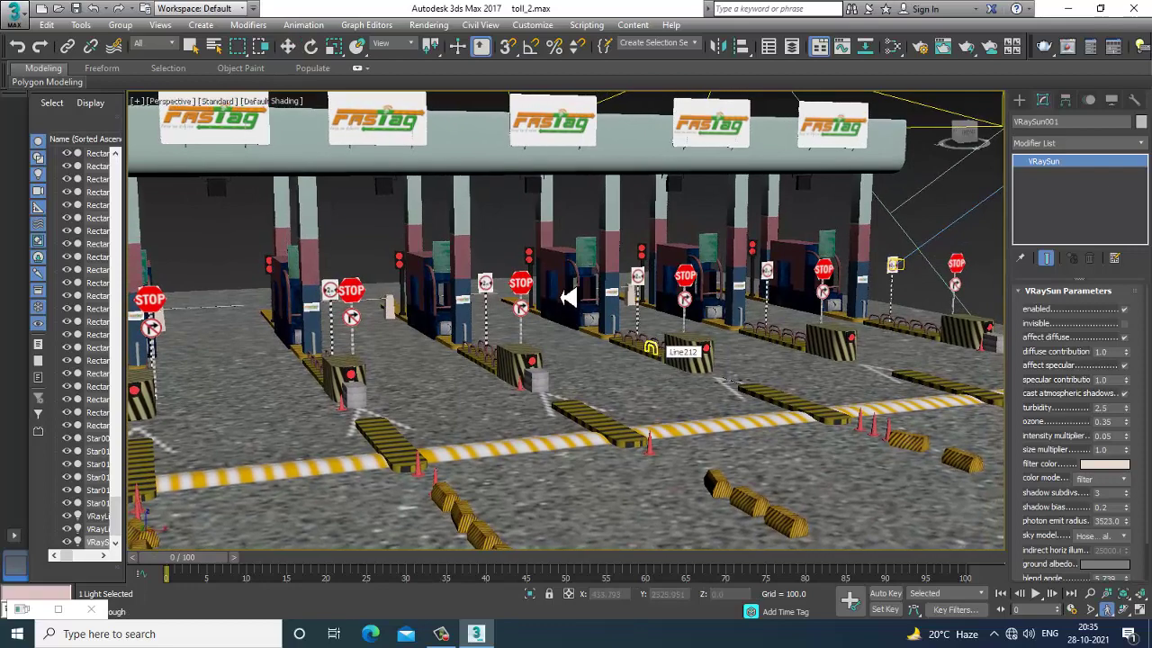
scroll(551, 407, down, 5)
click(429, 24)
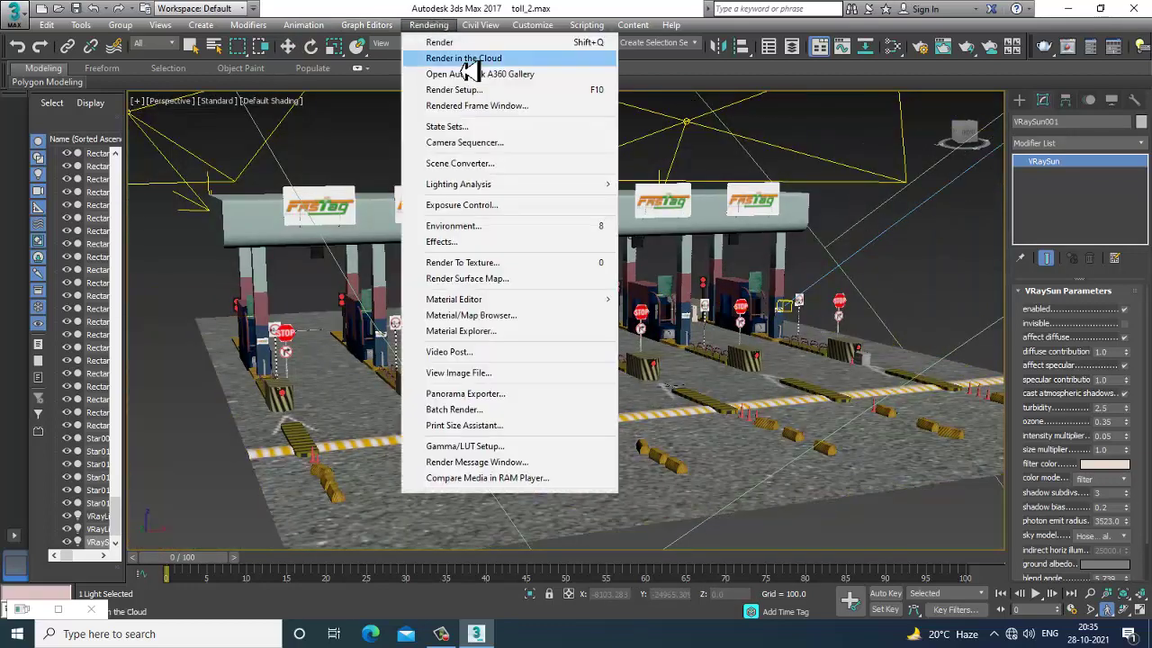
click(480, 91)
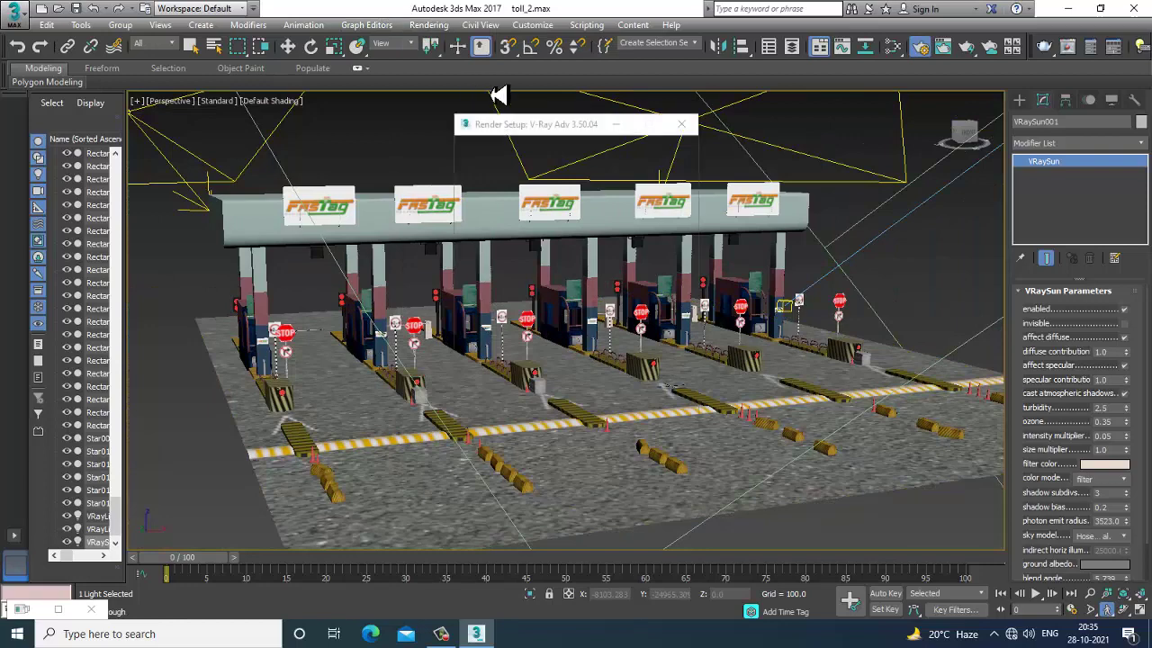
click(747, 198)
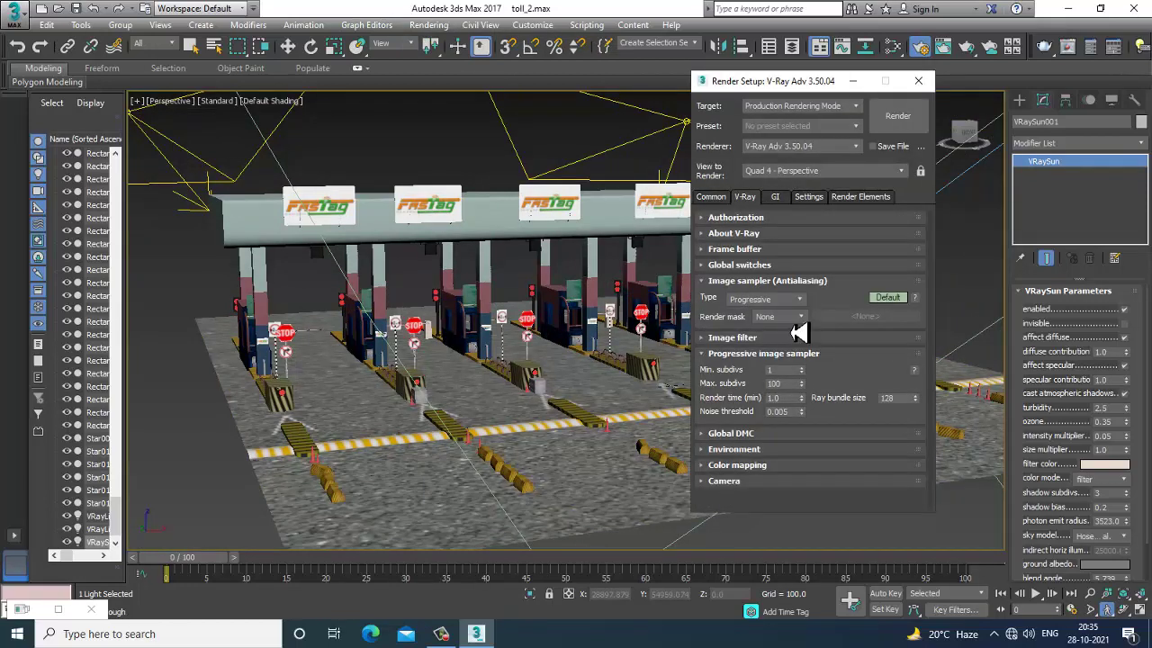
click(772, 313)
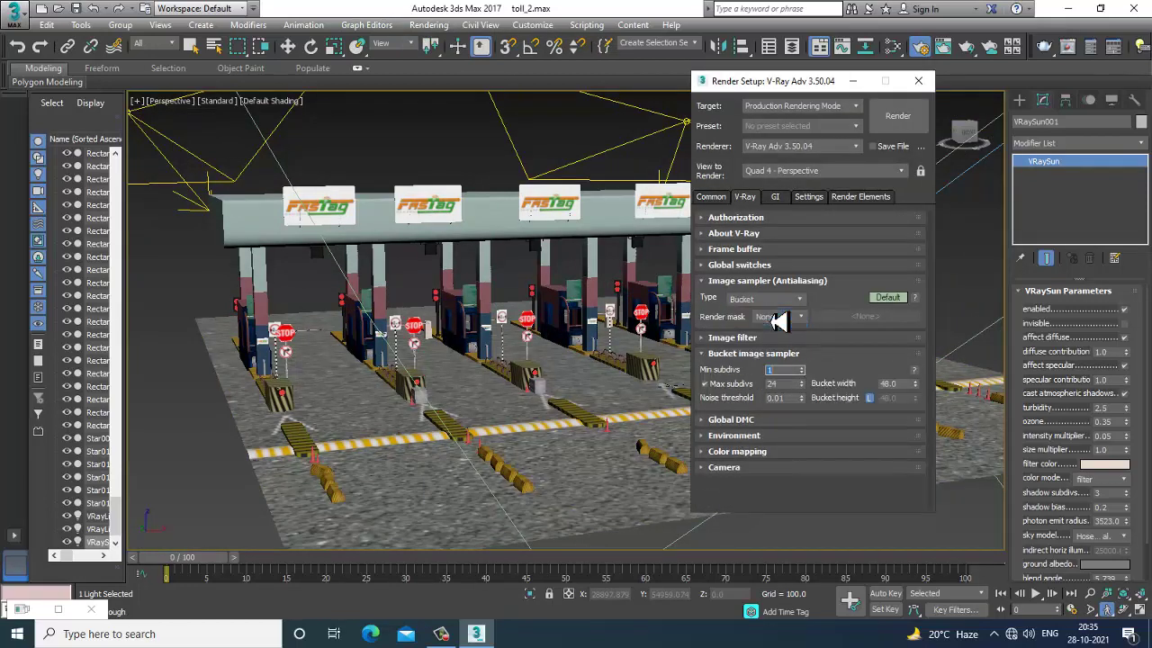
click(886, 298)
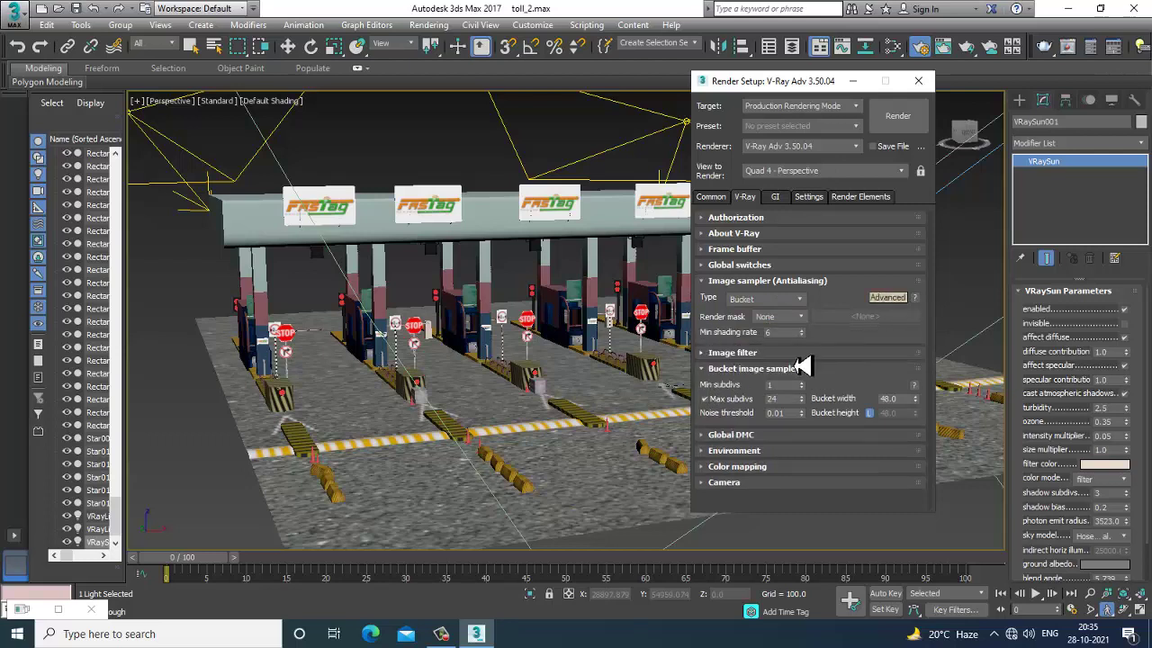
Step: Set the V-Ray image filter to Mitchell-Netravali
click(760, 355)
click(888, 372)
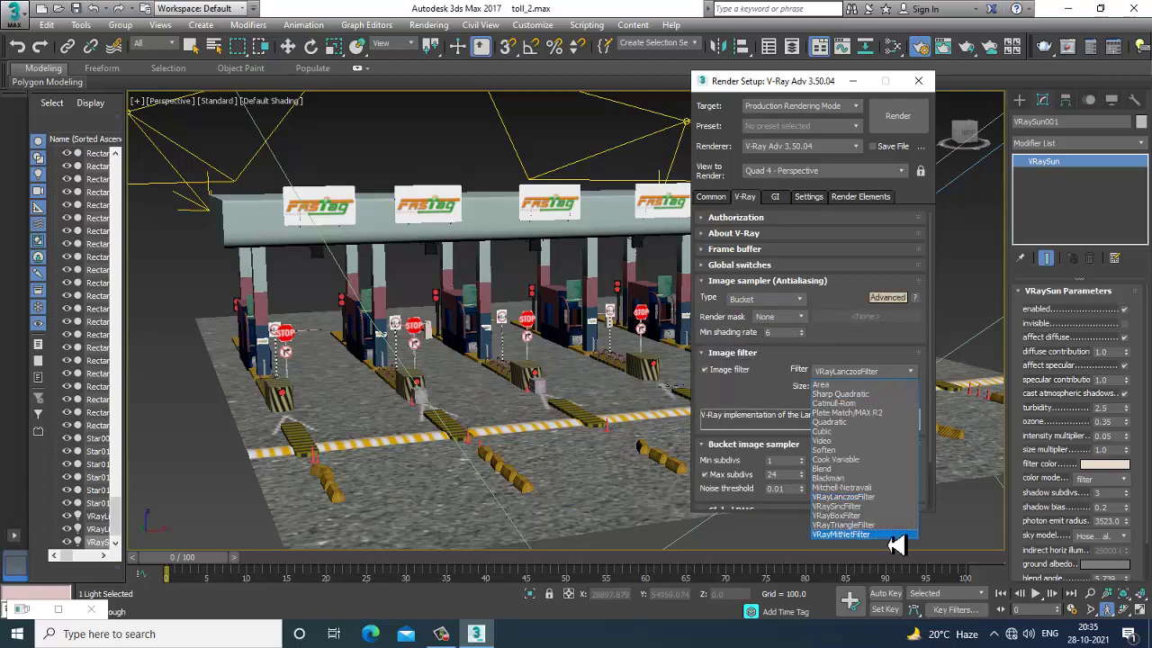
click(864, 488)
drag(774, 397, 770, 329)
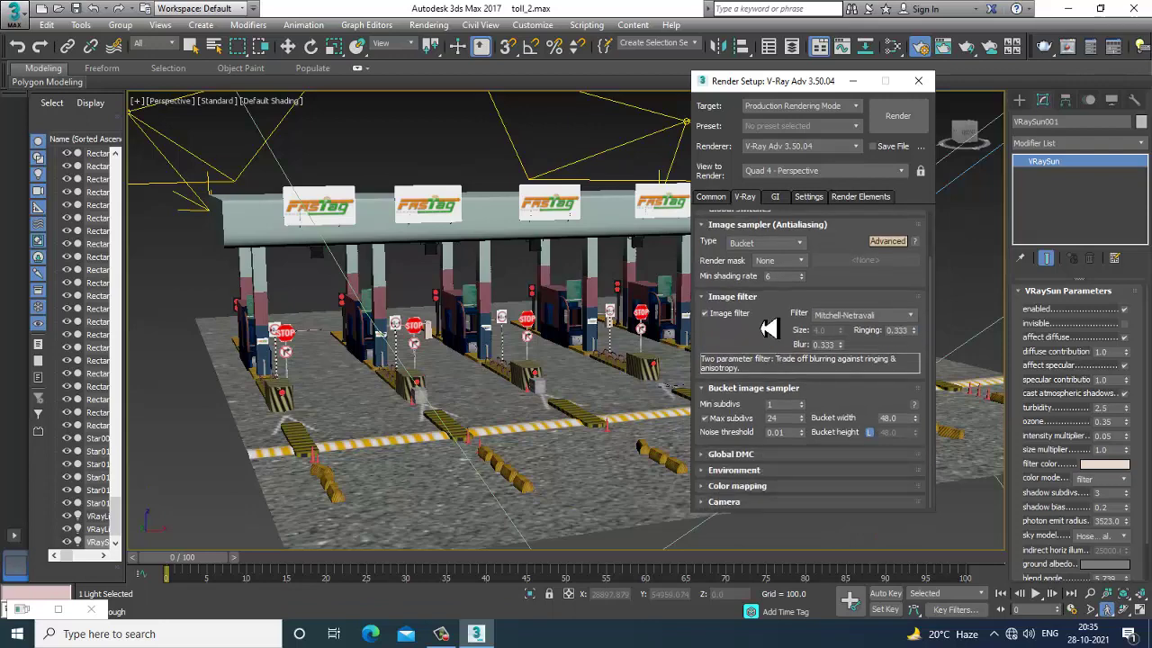
Step: Enable the GI environment in the V-Ray environment settings and change the color mapping type
click(740, 455)
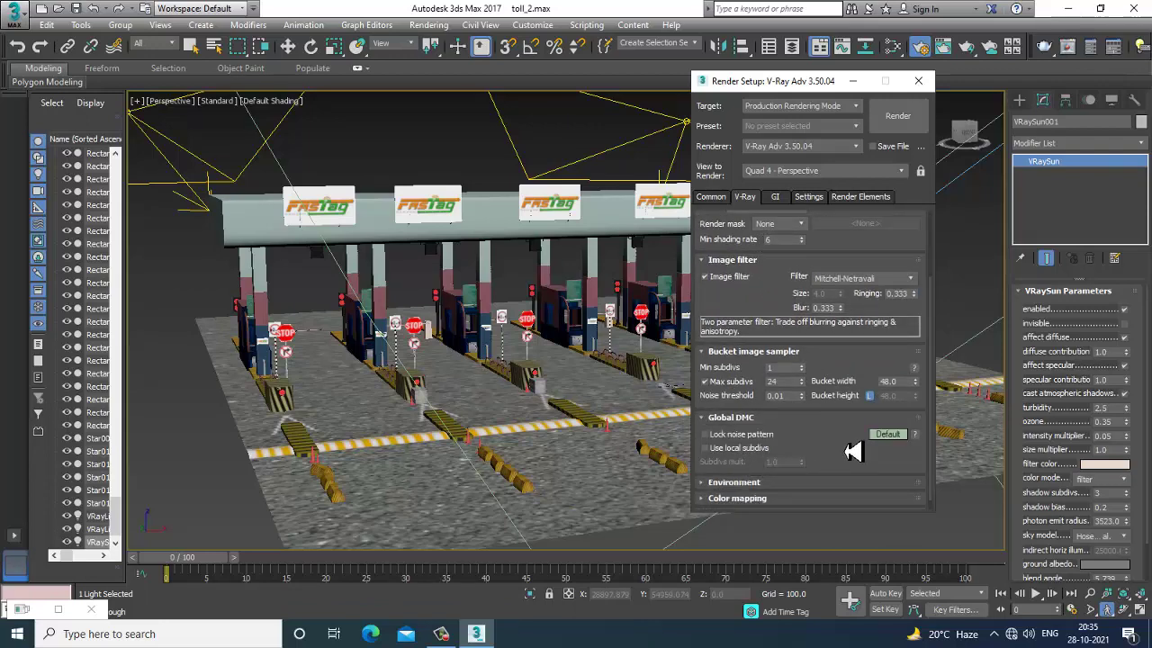
drag(852, 451, 850, 387)
click(781, 470)
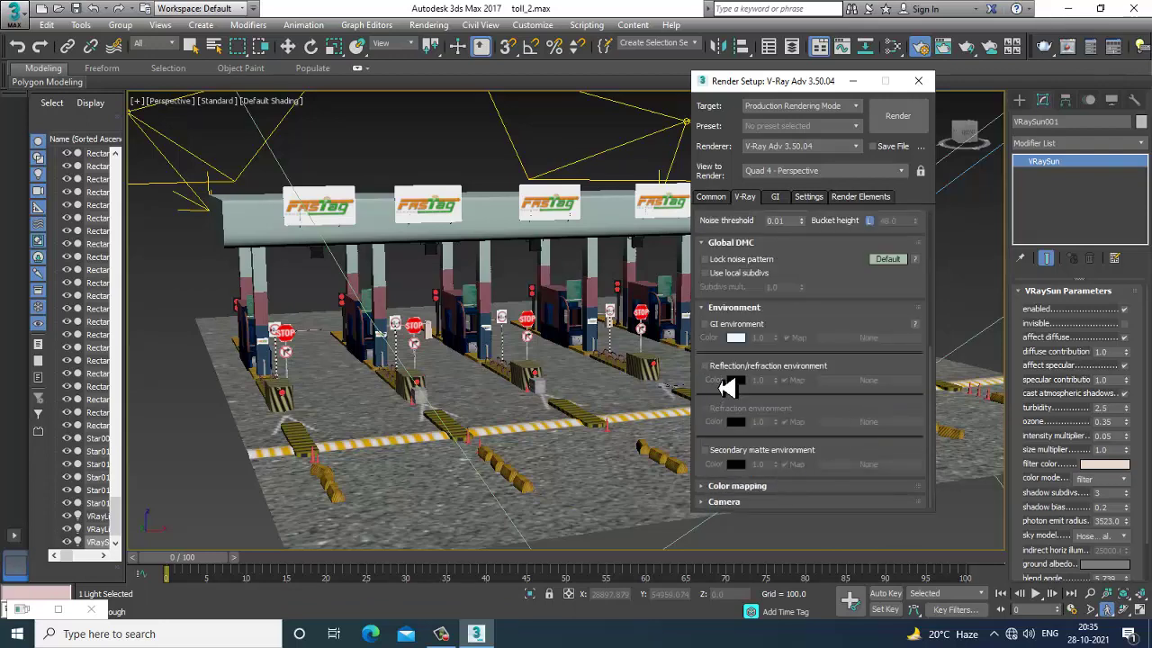
click(720, 325)
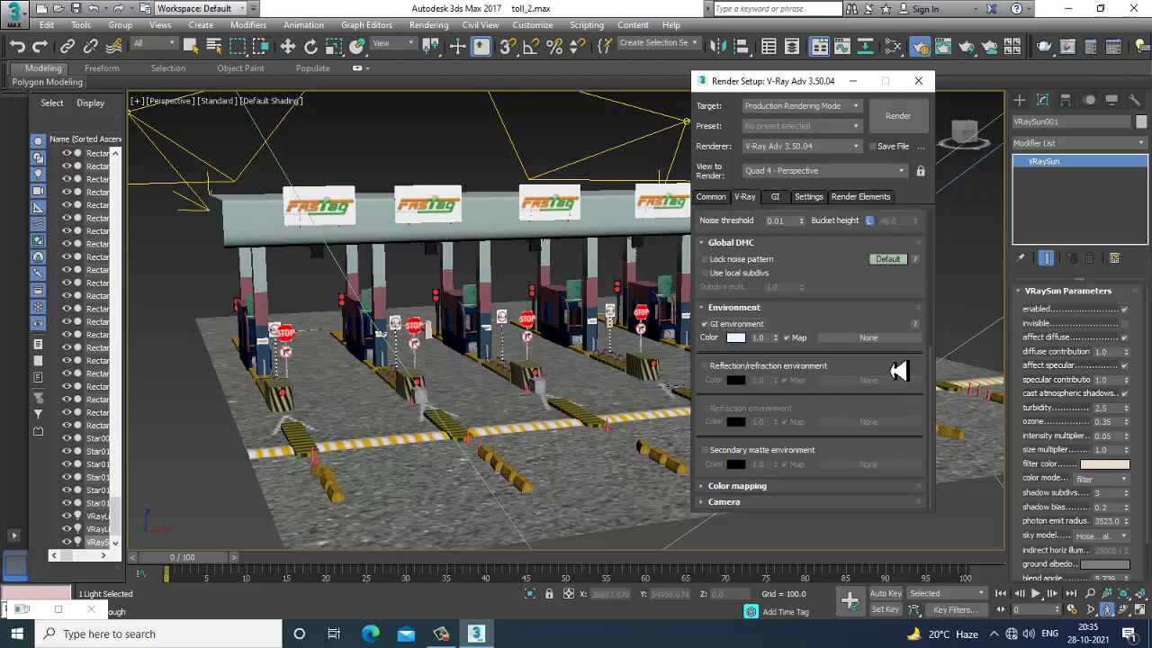
click(742, 487)
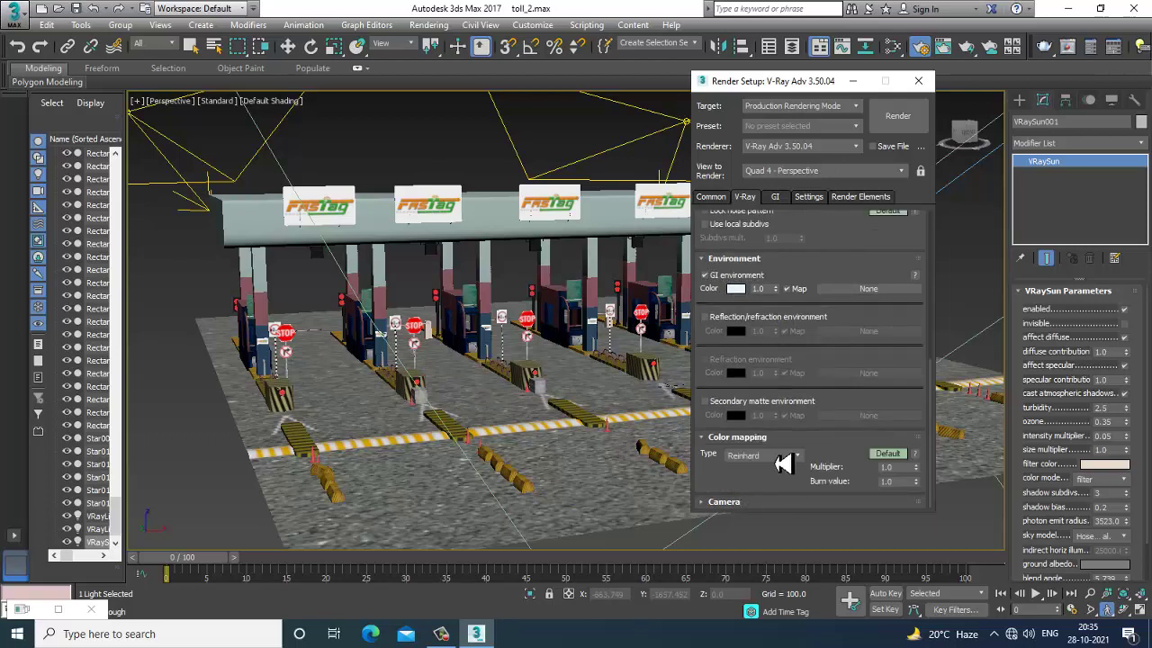
click(765, 455)
click(764, 487)
Step: Set the primary GI engine to Irradiance map and show the advanced global illumination options
click(778, 196)
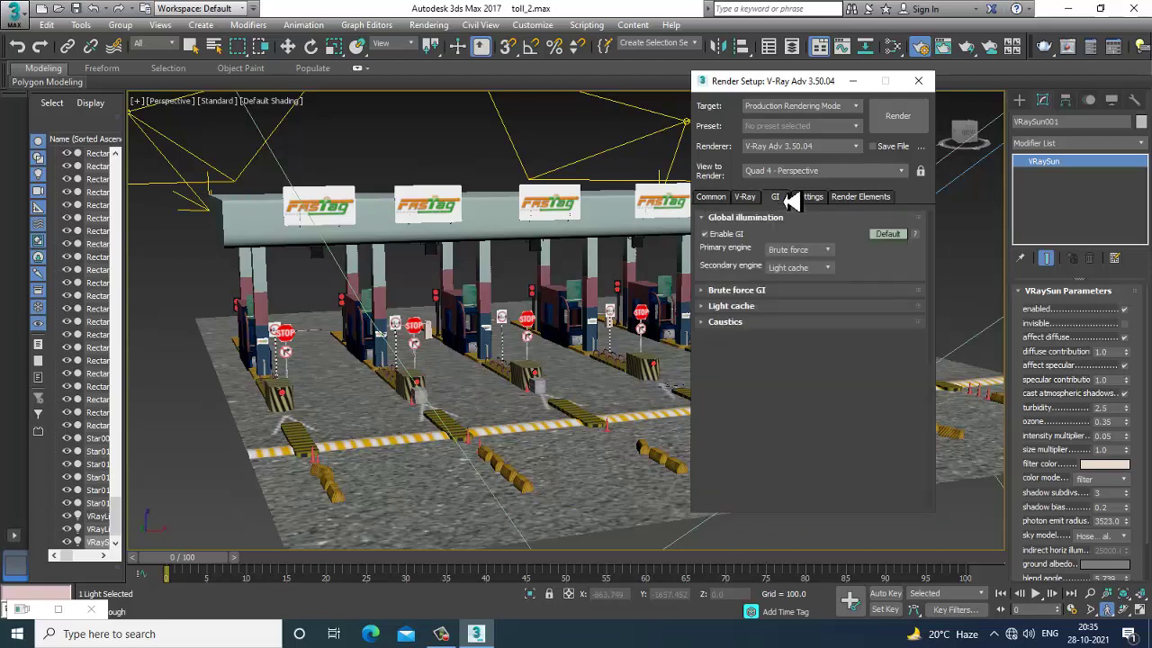
click(813, 252)
click(806, 291)
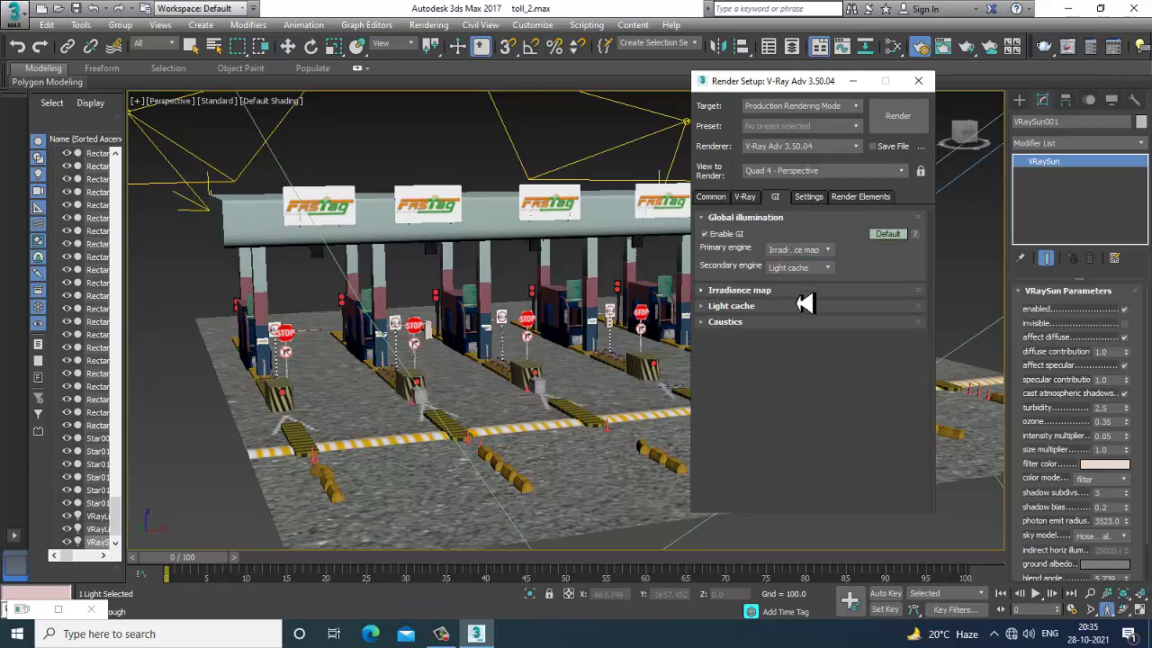
click(739, 290)
click(886, 235)
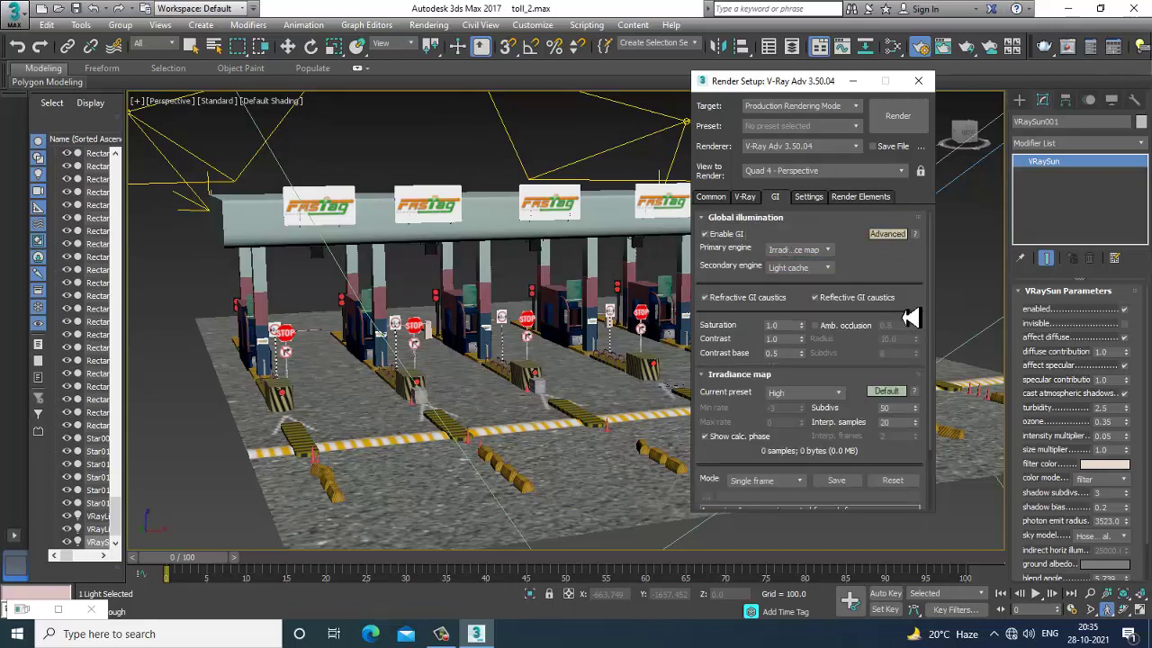
Step: Configure the irradiance map with 160 subdivs, 30 interpolation samples, a medium-quality preset and detail enhancement, then minimize the render setup
click(886, 392)
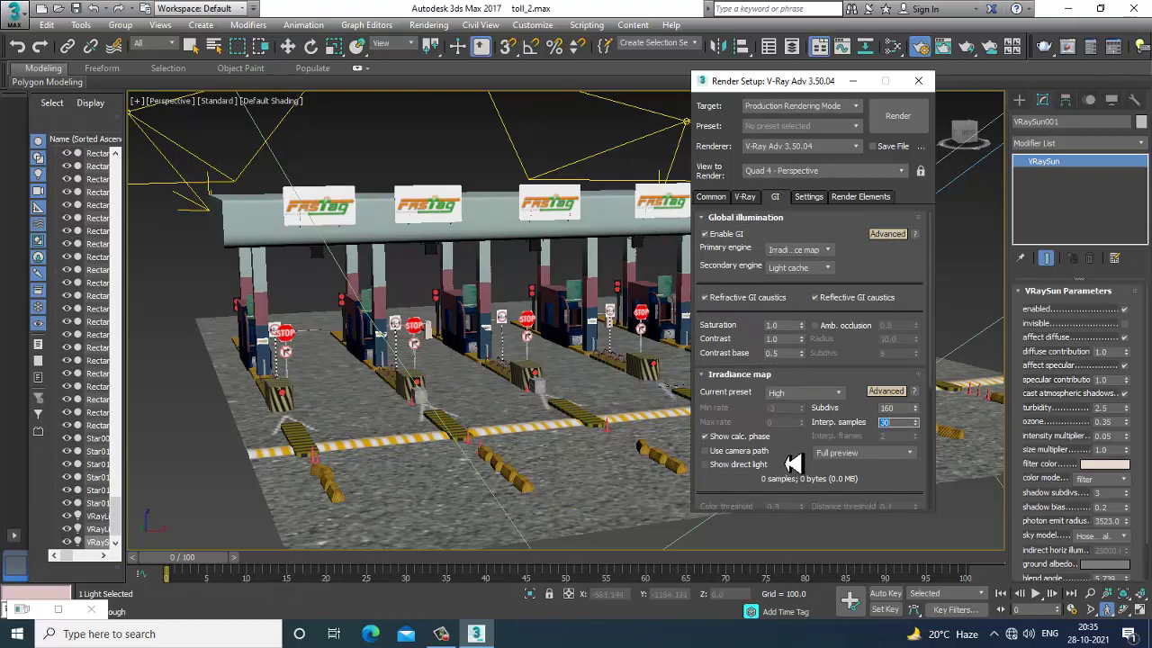
scroll(792, 464, down, 1)
click(795, 371)
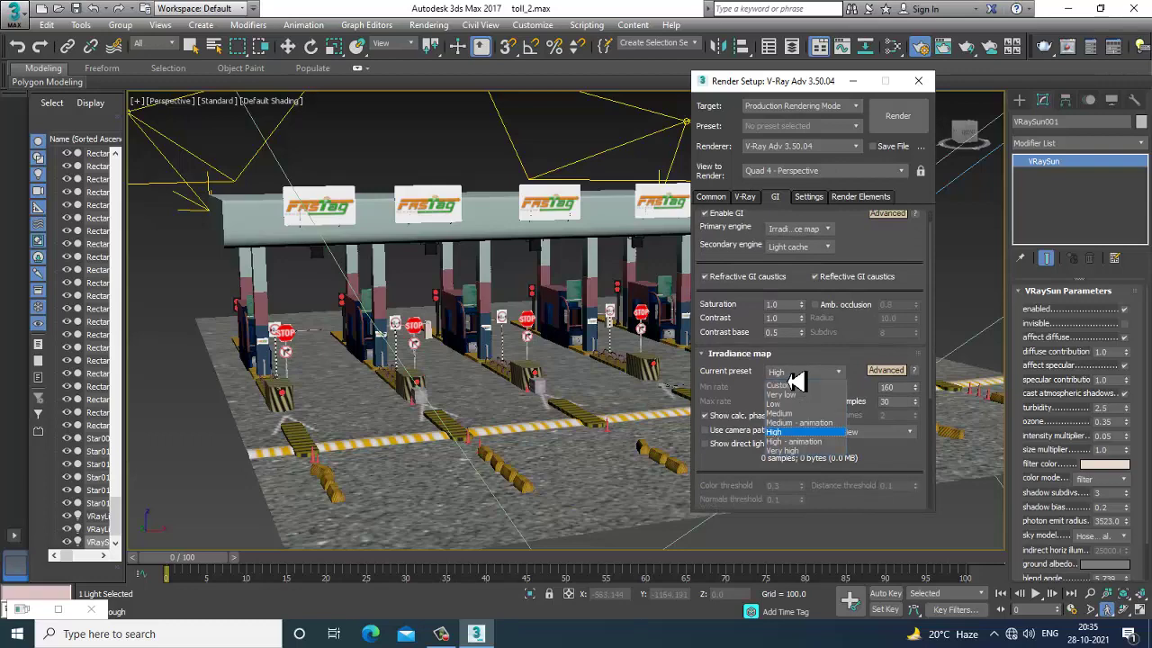
click(804, 423)
scroll(804, 437, down, 5)
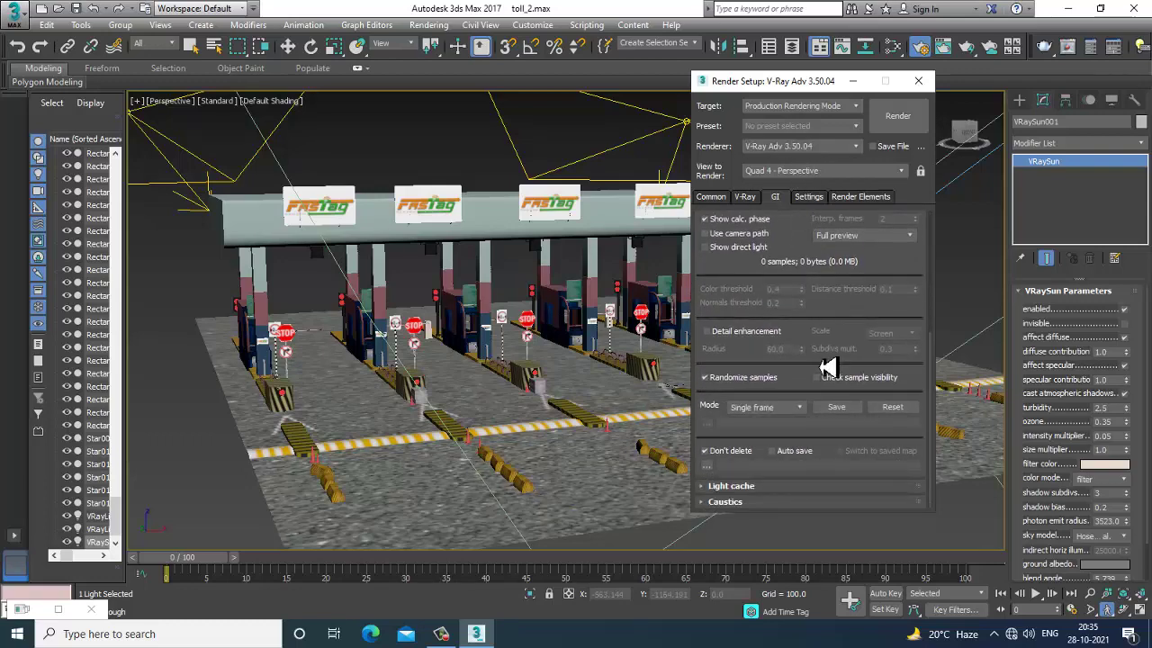
click(707, 331)
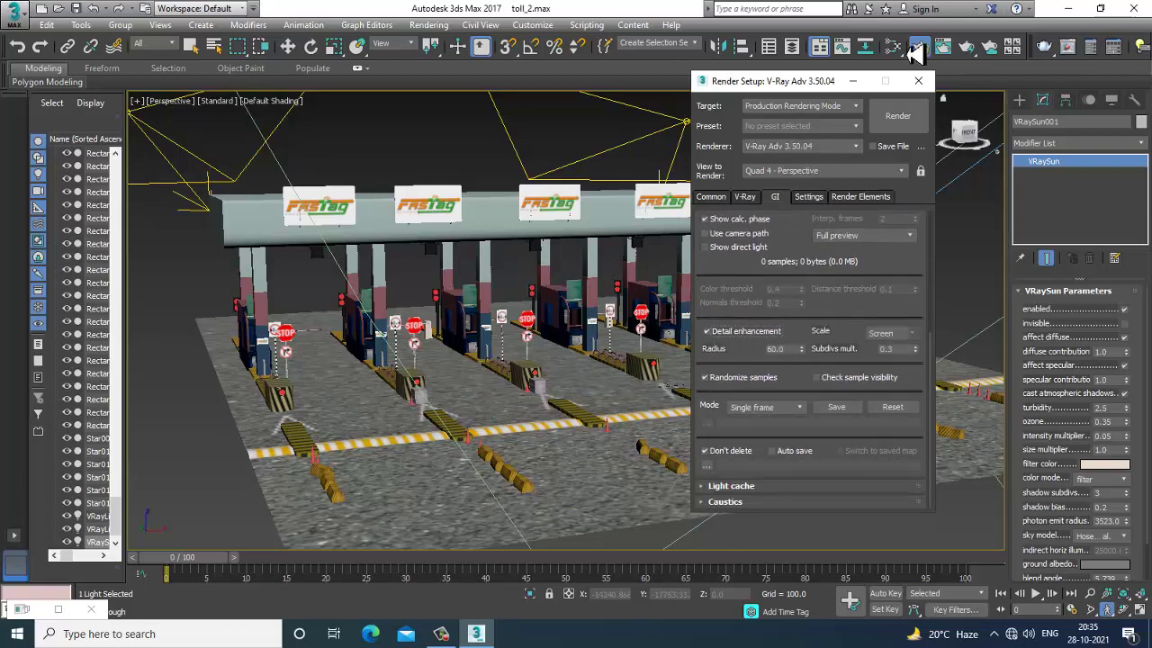
click(853, 82)
scroll(636, 376, up, 6)
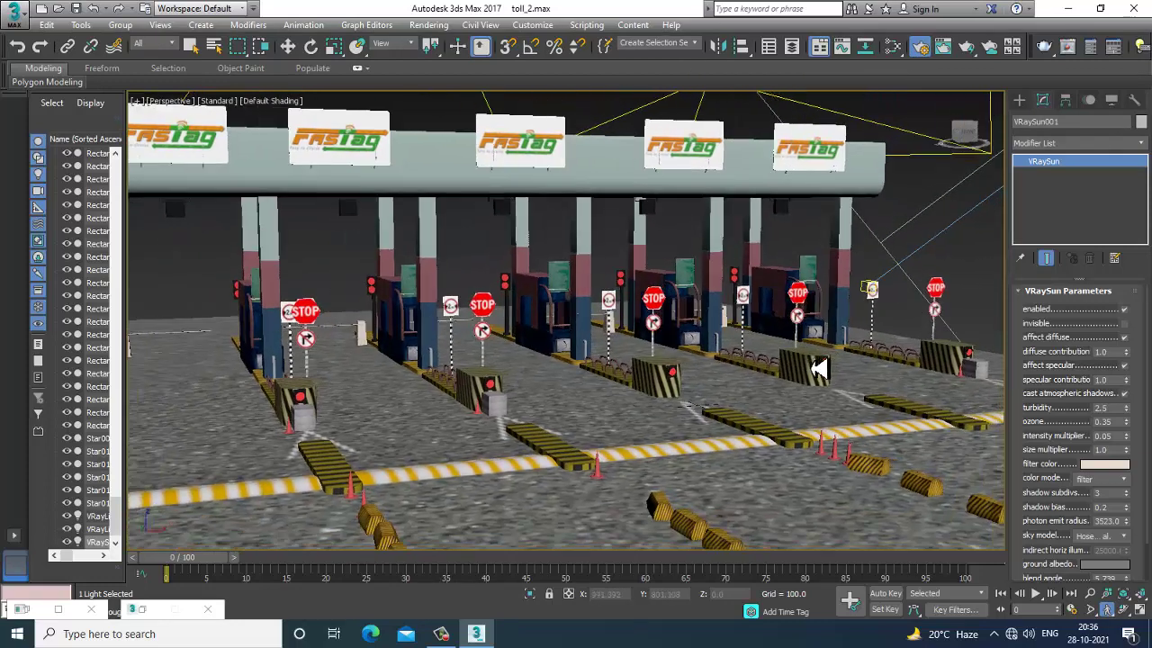
click(1019, 101)
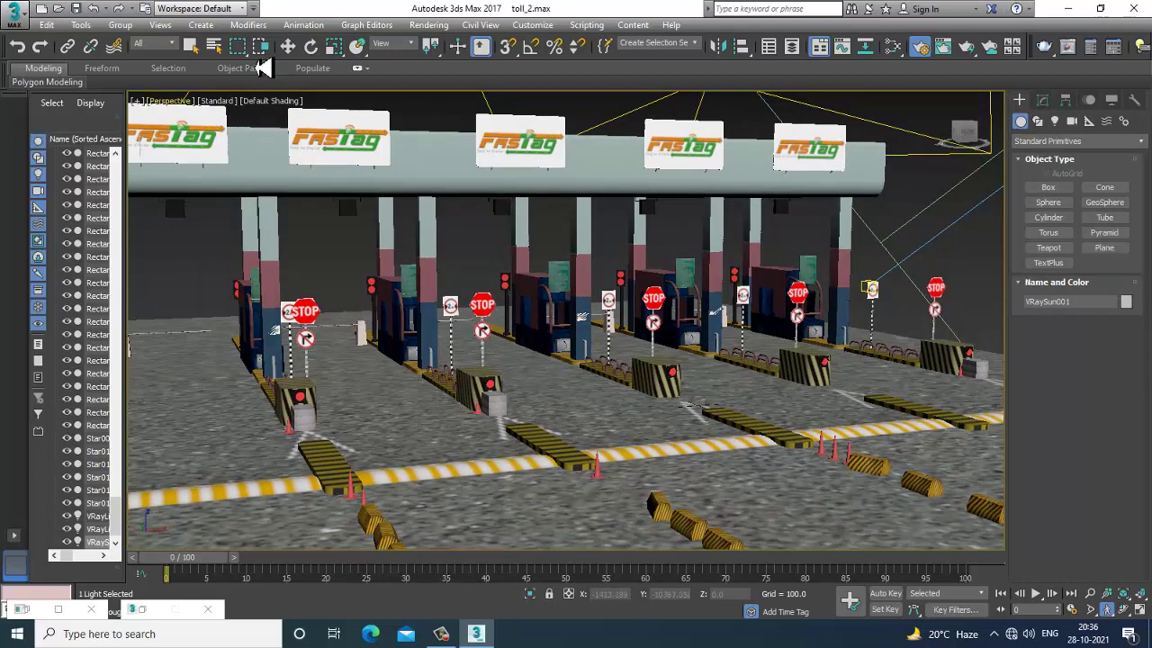
click(288, 46)
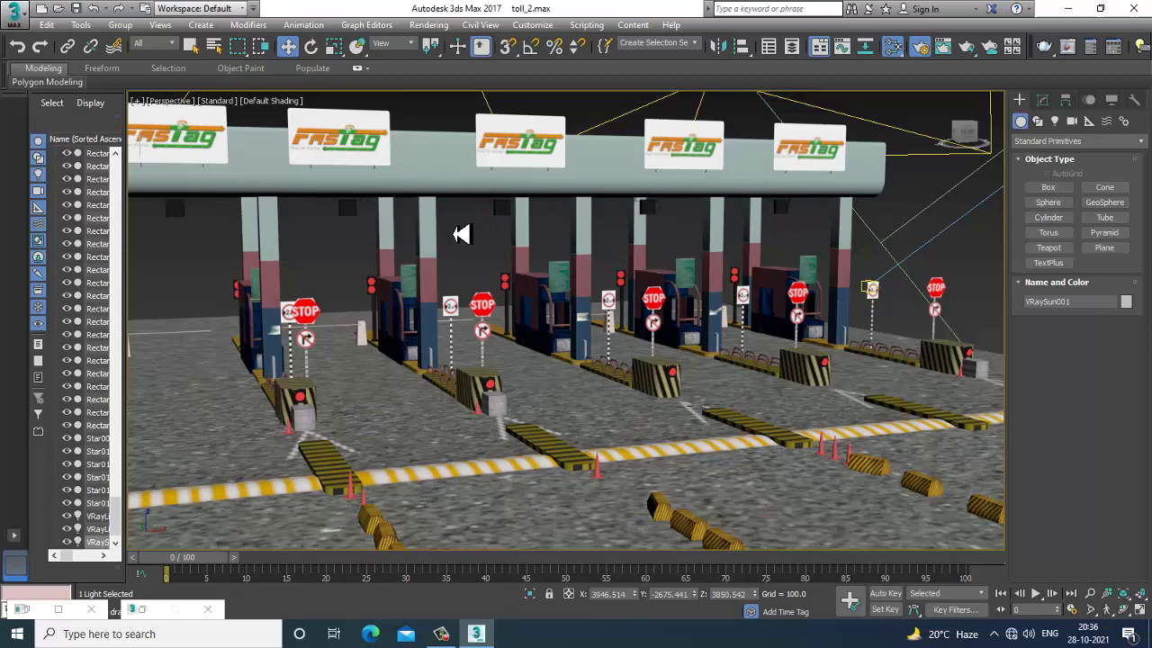
Step: Switch the material editor to compact mode and create a VRayHDRI map in the first sample slot
key(m)
click(24, 28)
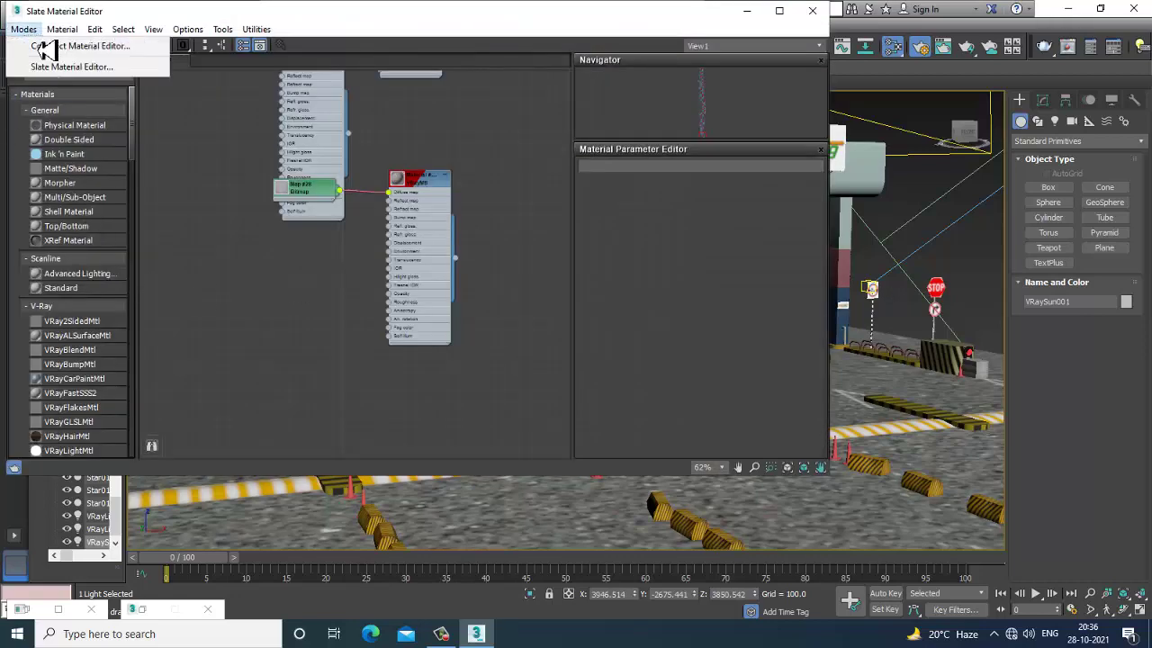
click(46, 43)
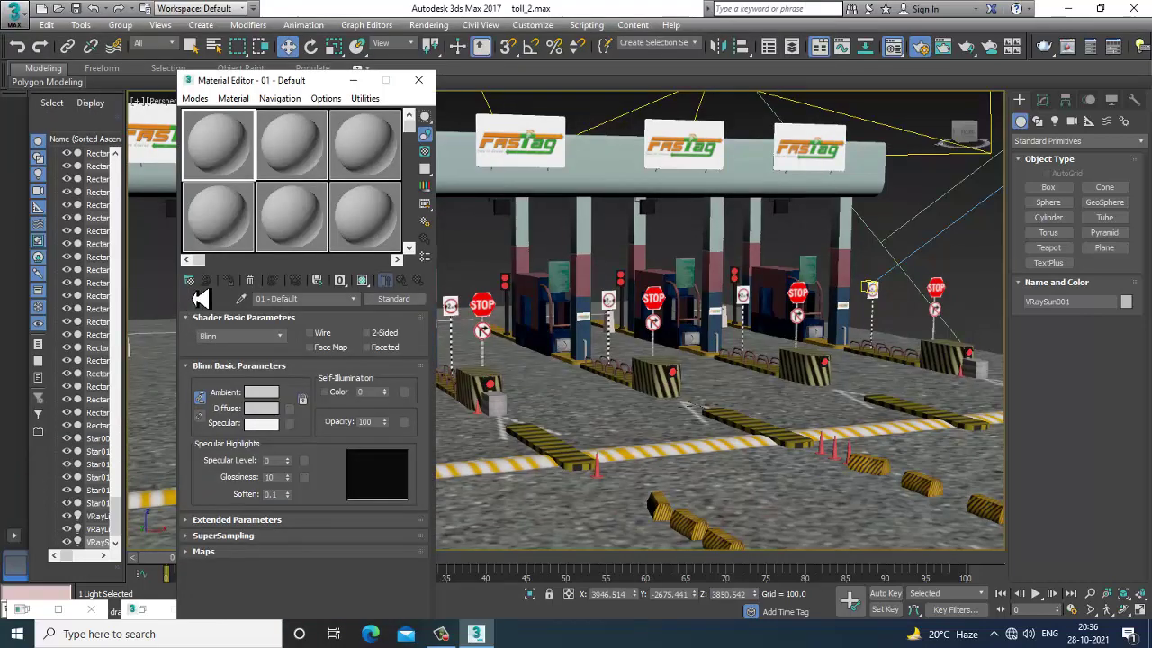
click(190, 282)
scroll(526, 416, down, 20)
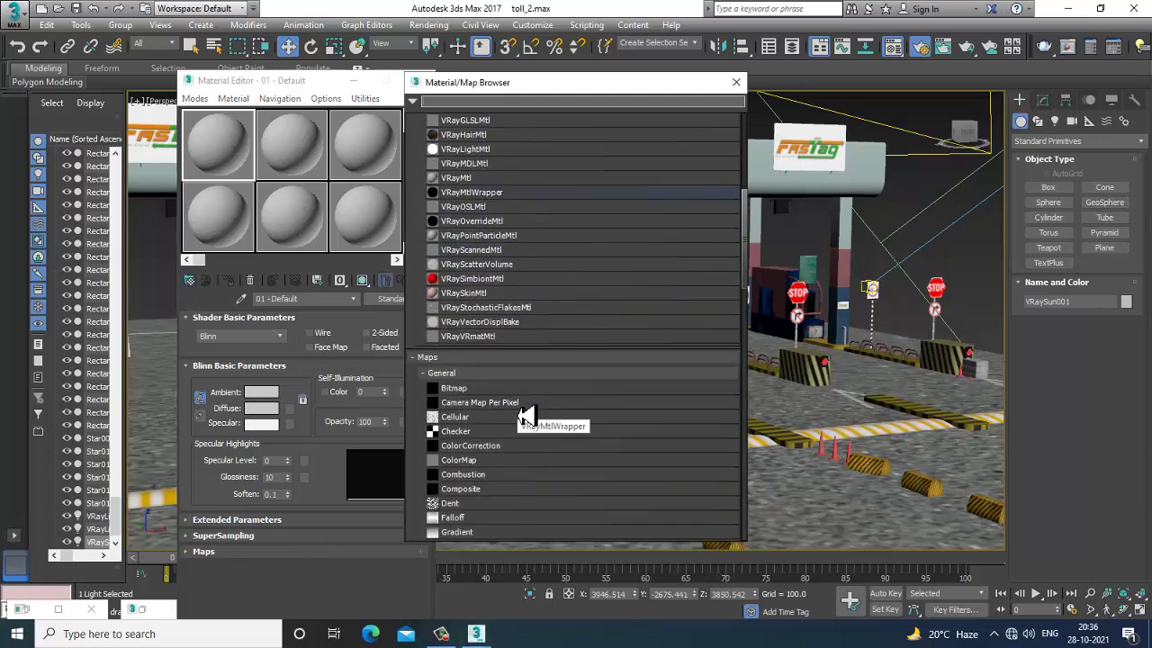
scroll(526, 416, down, 20)
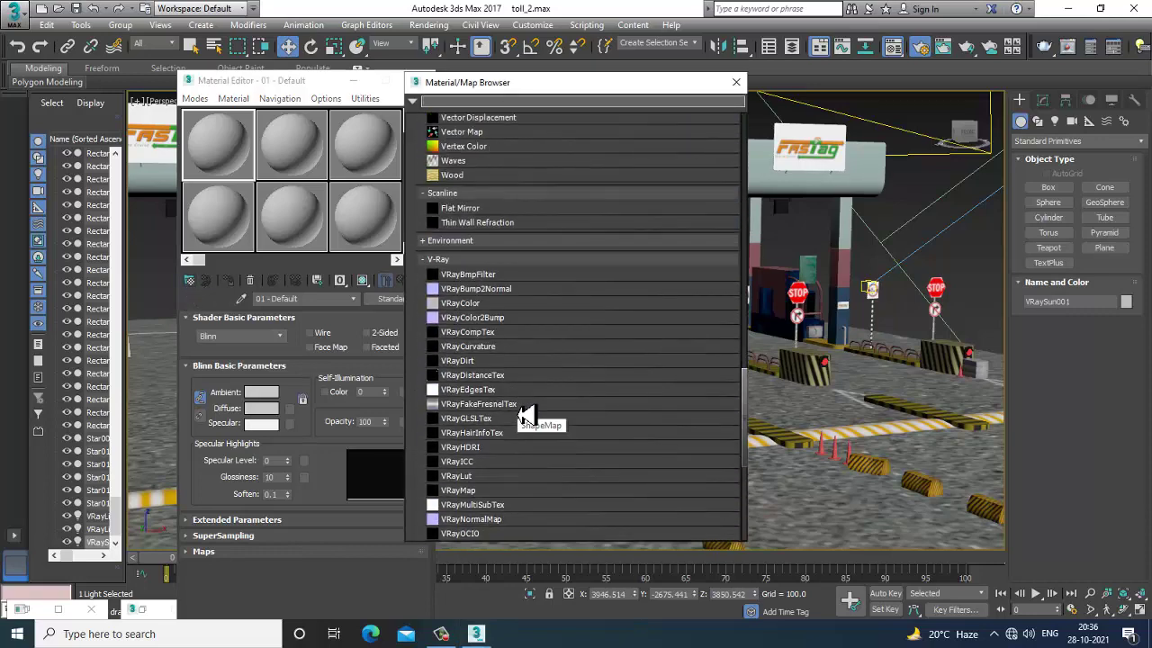
scroll(527, 415, up, 5)
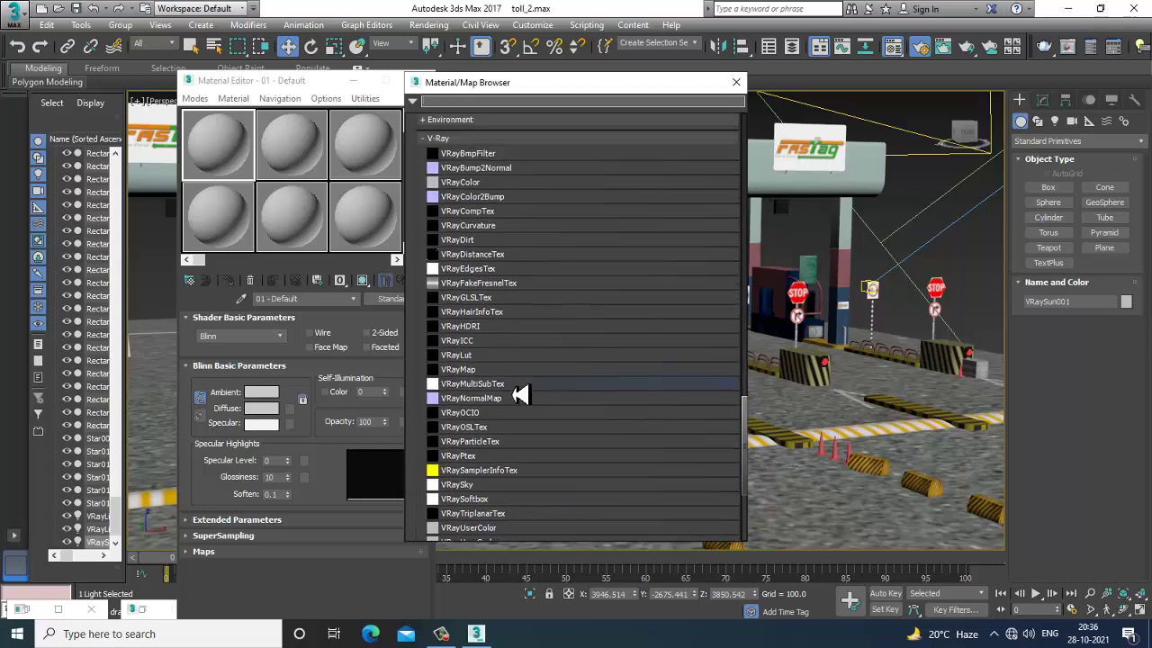
double_click(475, 327)
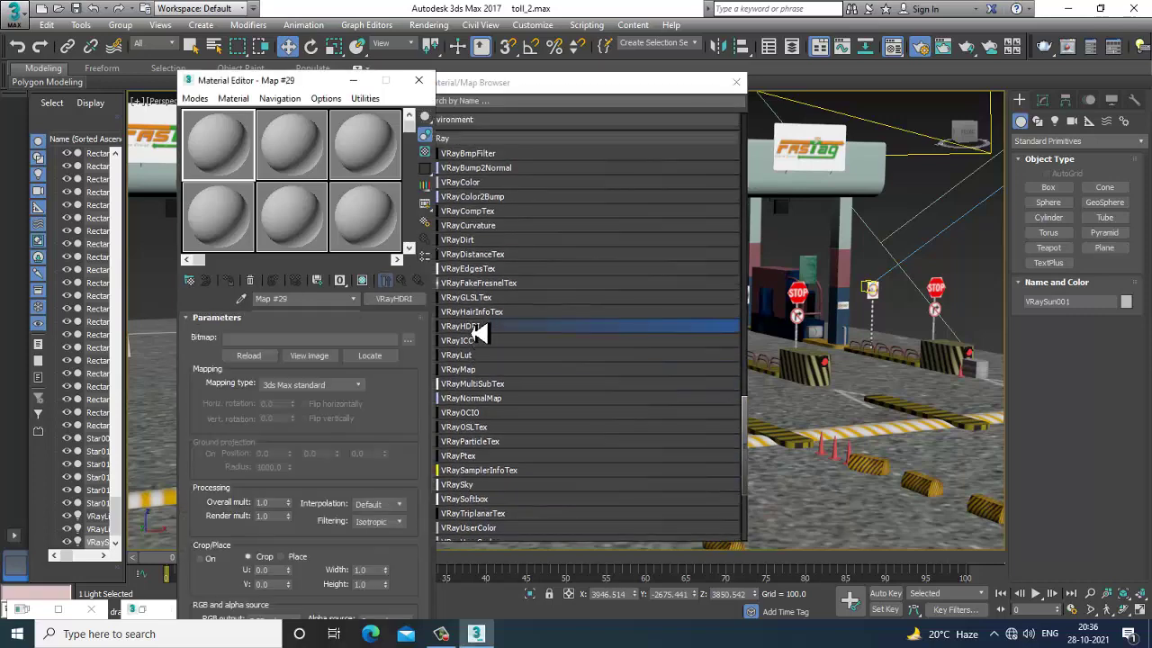
Step: Load the hdri JPG image from the Desktop as the bitmap of the VRayHDRI map
click(415, 342)
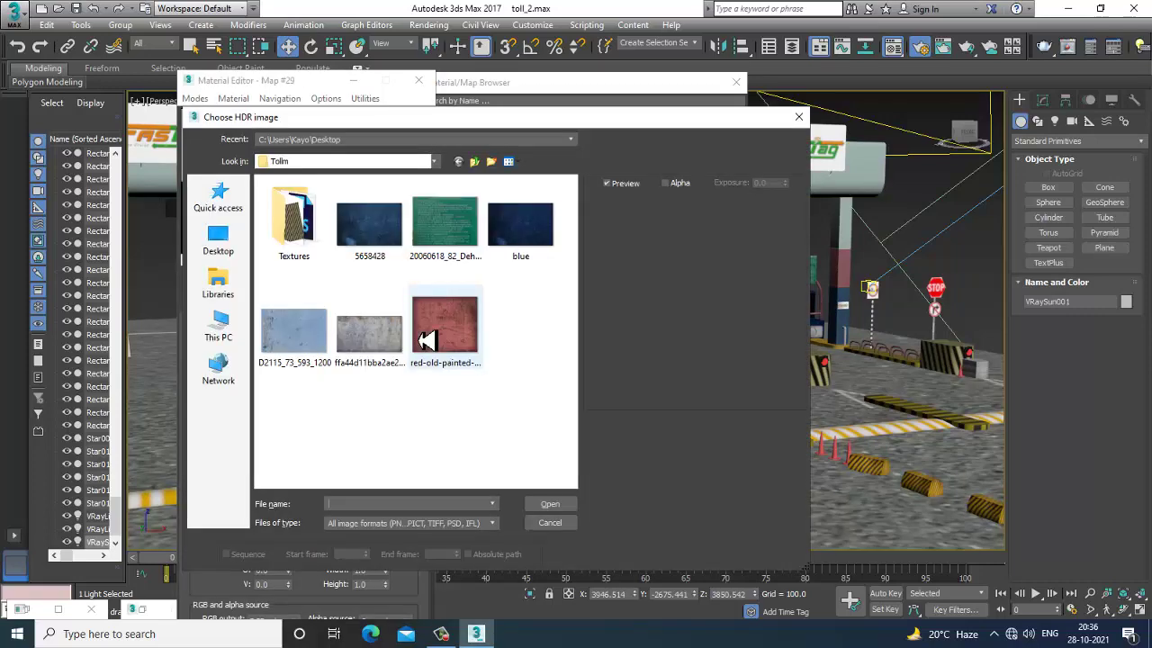
click(225, 333)
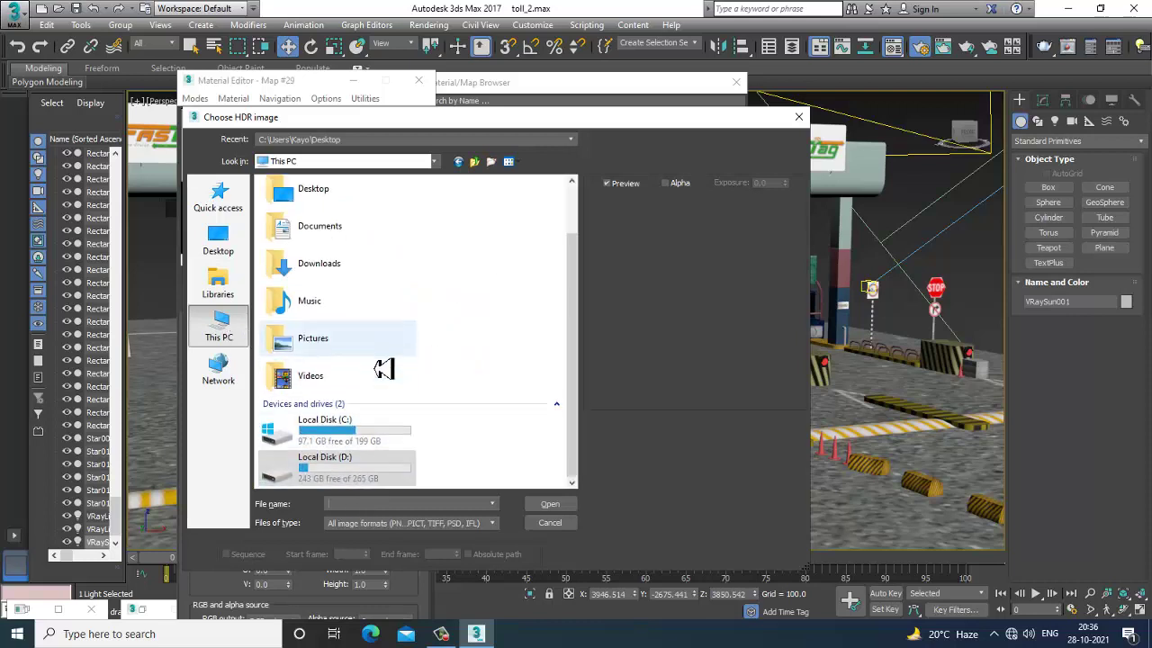
click(225, 248)
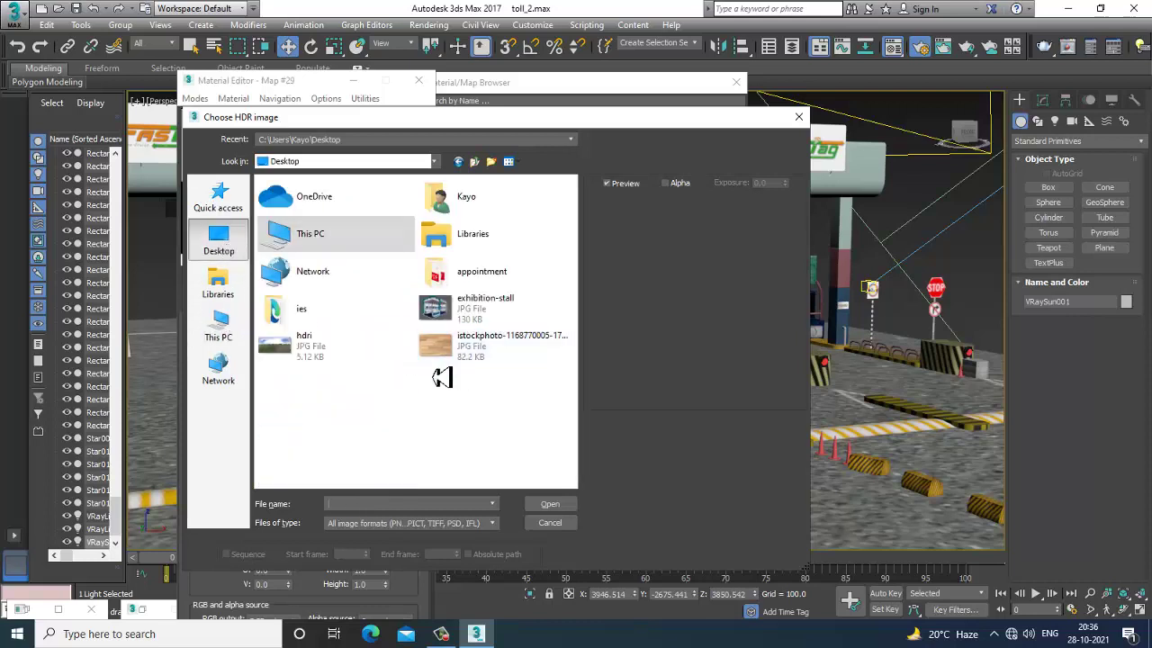
double_click(306, 349)
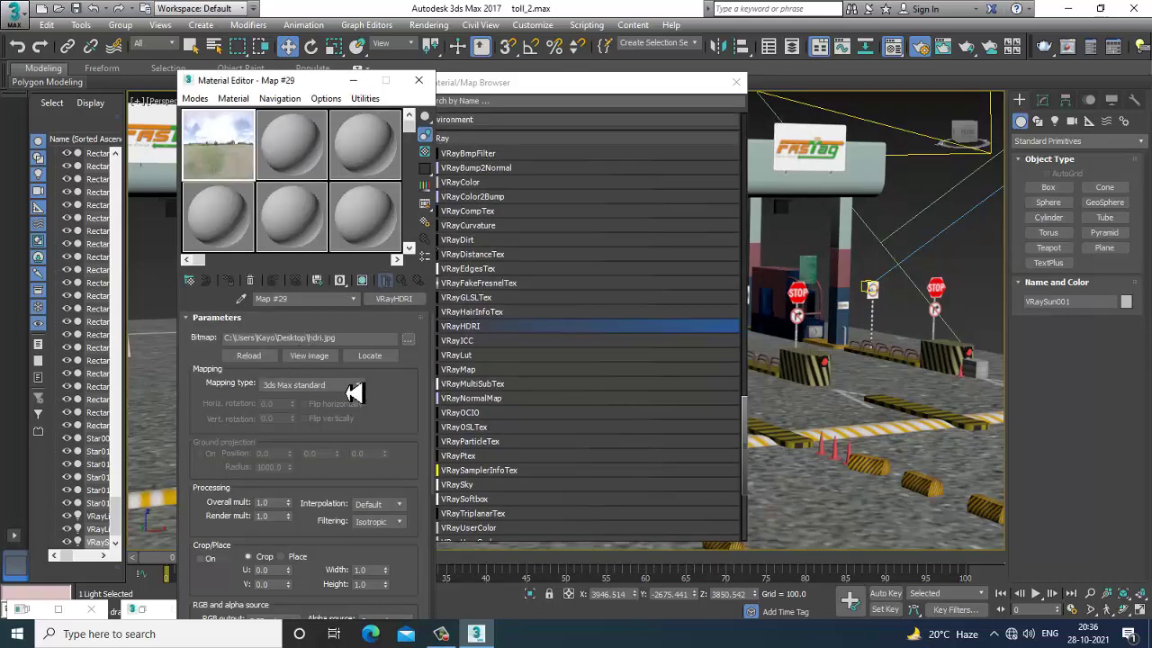
Step: Set the VRayHDRI map's mapping type to Spherical and close the material/map browser
click(347, 388)
click(287, 417)
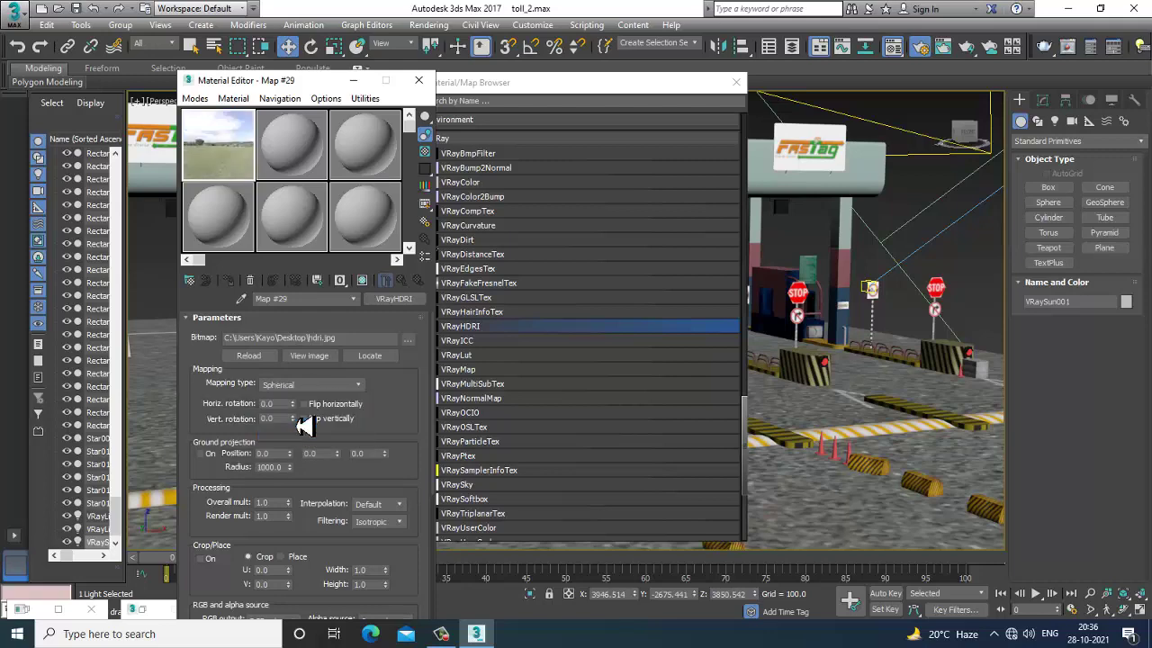
click(738, 83)
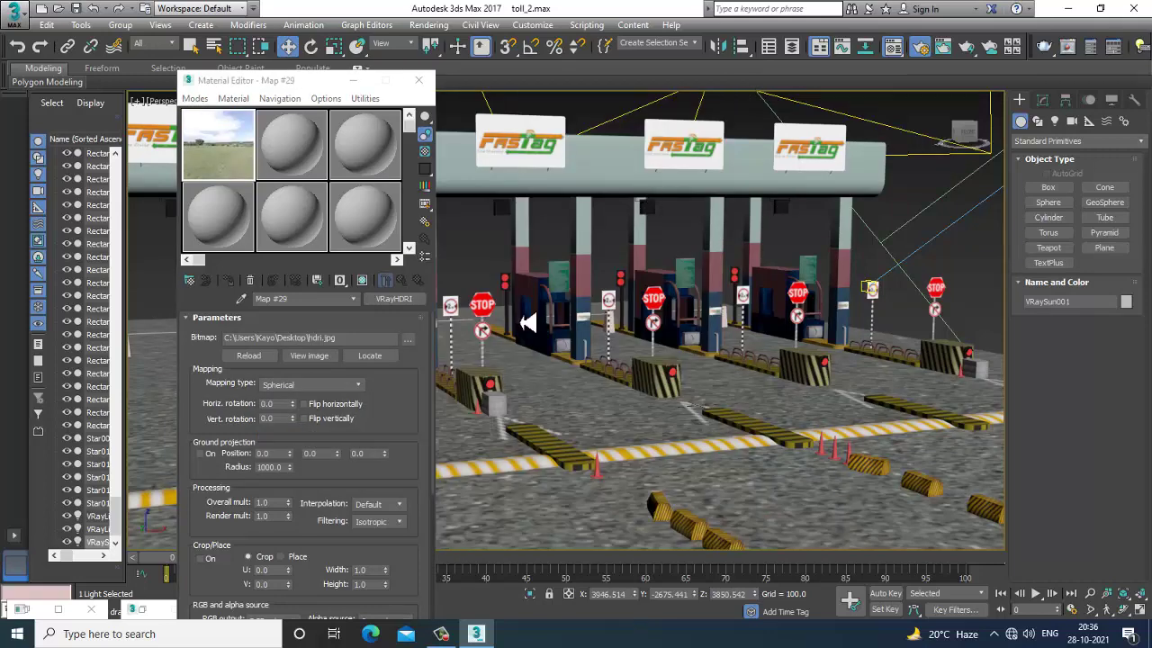
scroll(813, 282, down, 5)
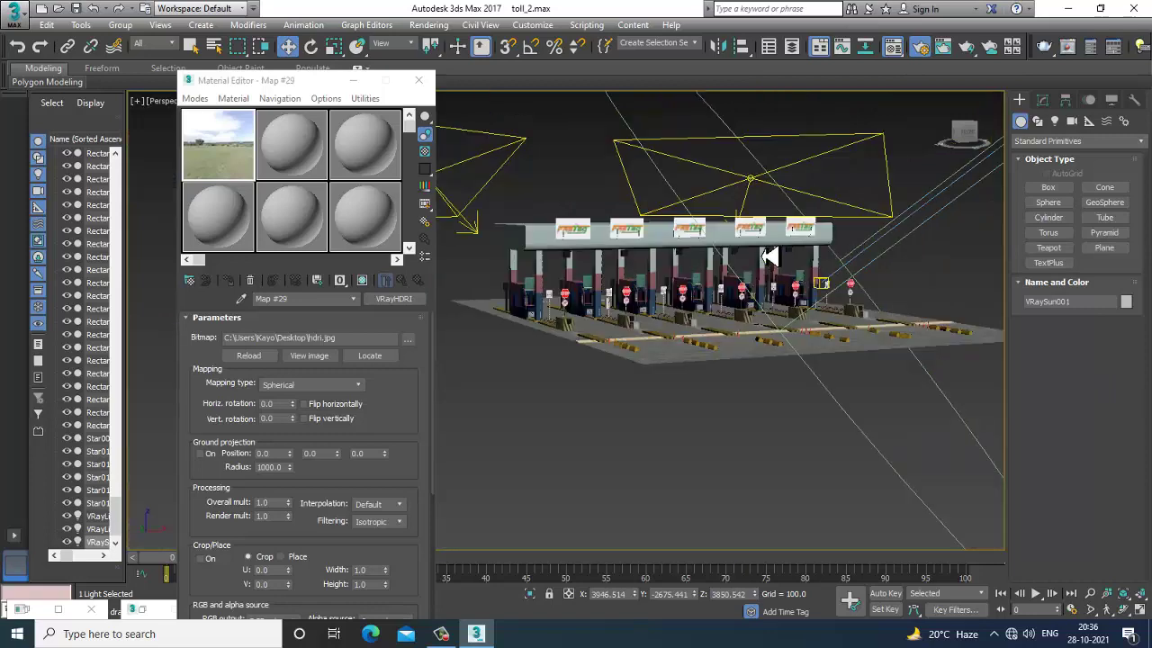
Step: Assign the VRayHDRI map as an instance to the texture of the plane light VRayLight001 above the toll plaza
scroll(813, 267, up, 1)
click(795, 233)
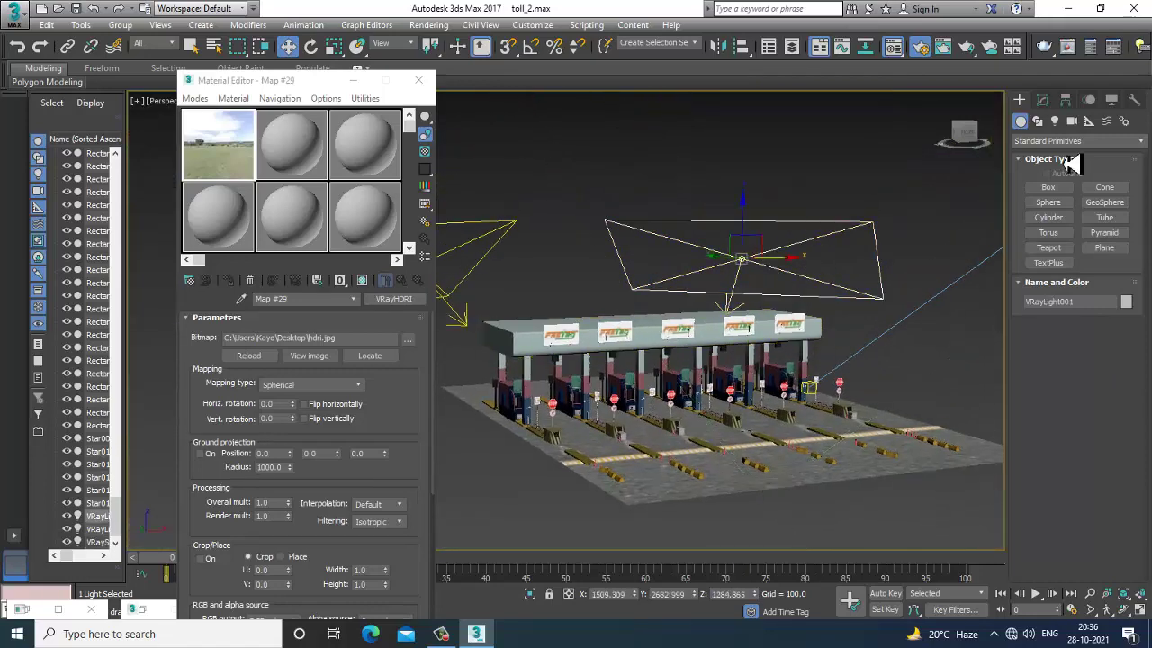
click(1043, 101)
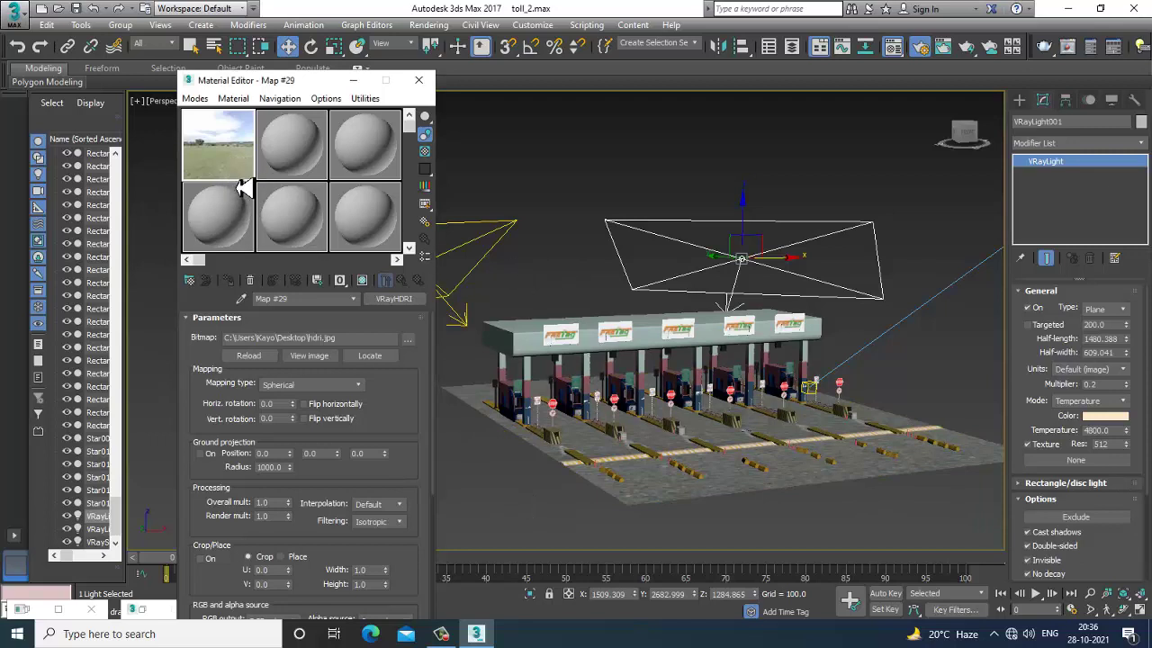
drag(1025, 426, 1025, 529)
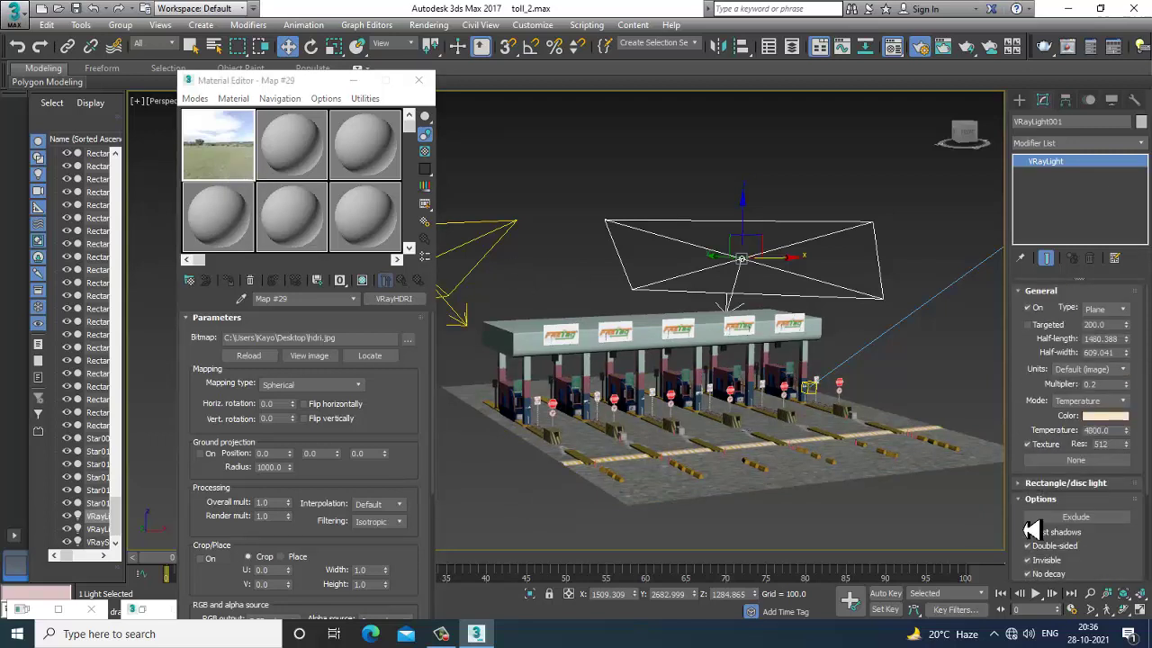
drag(235, 165, 299, 199)
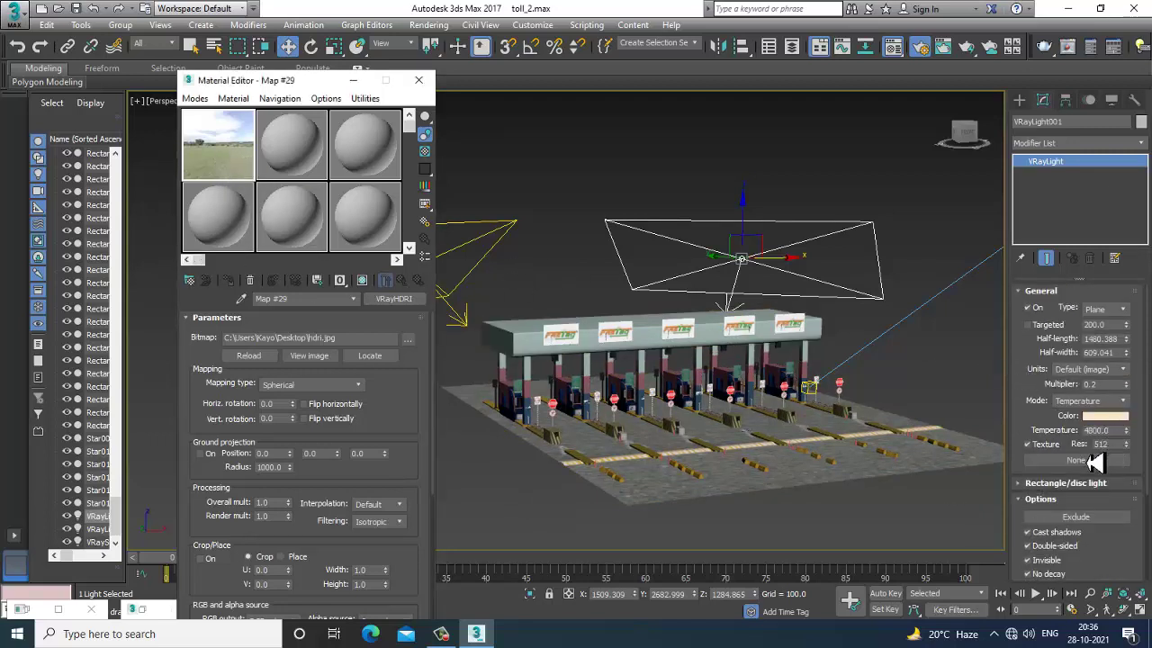
drag(1079, 468, 1080, 468)
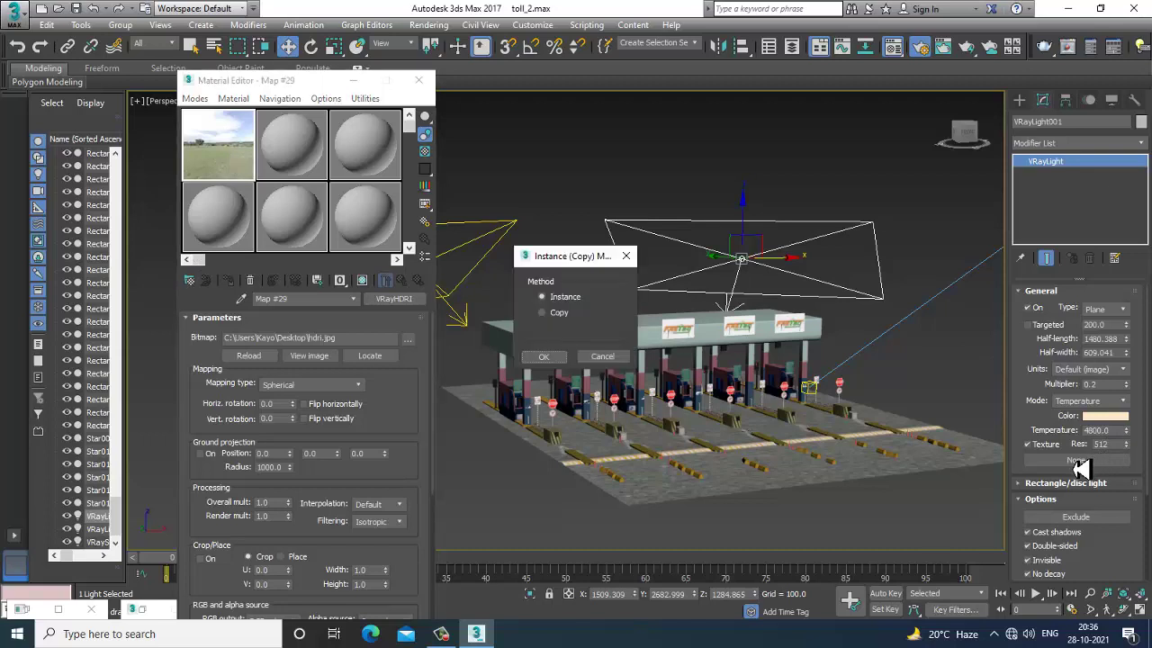
click(544, 358)
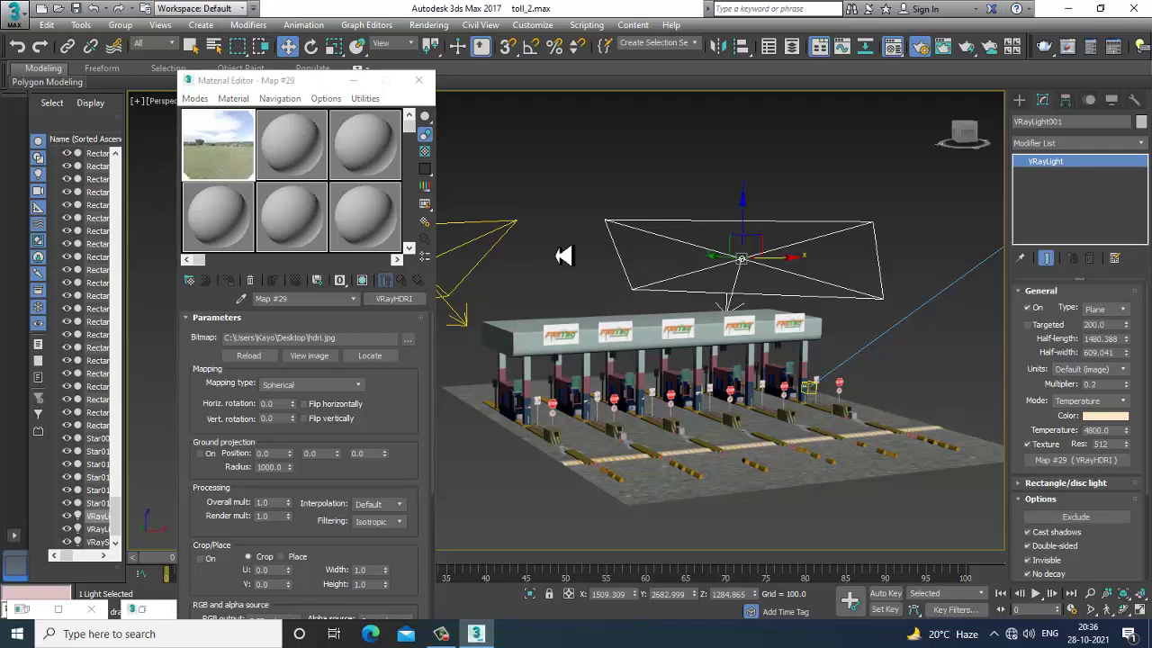
Step: Assign the same VRayHDRI map as an instance to the texture of the second plane light, VRayLight002
click(484, 232)
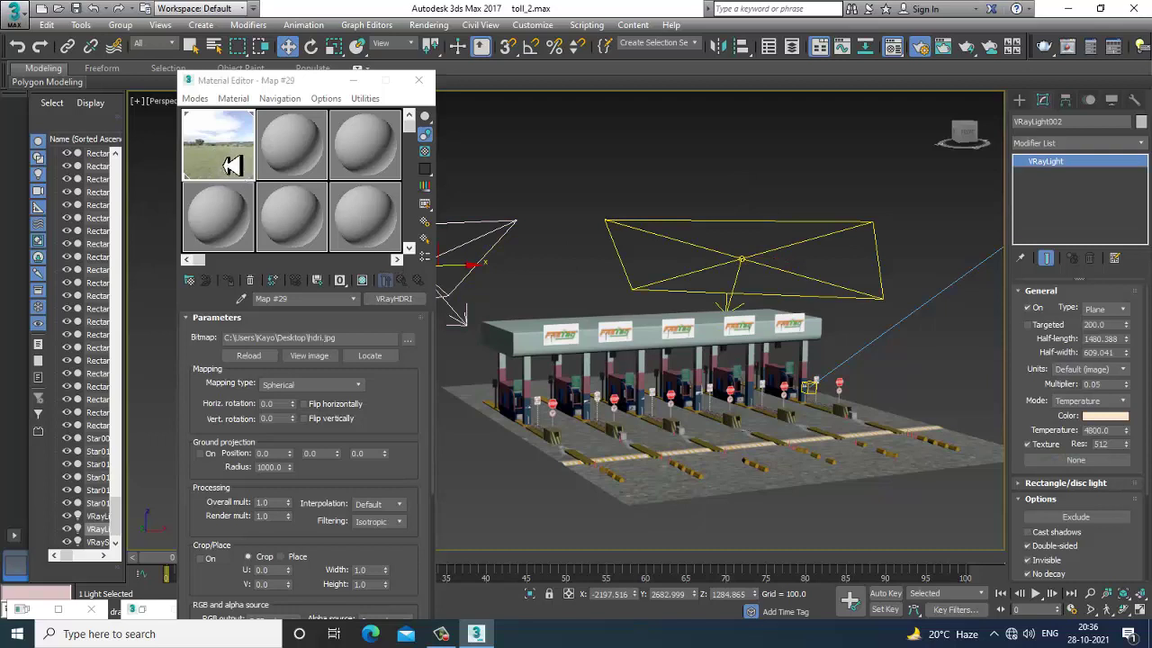
drag(225, 166, 1090, 463)
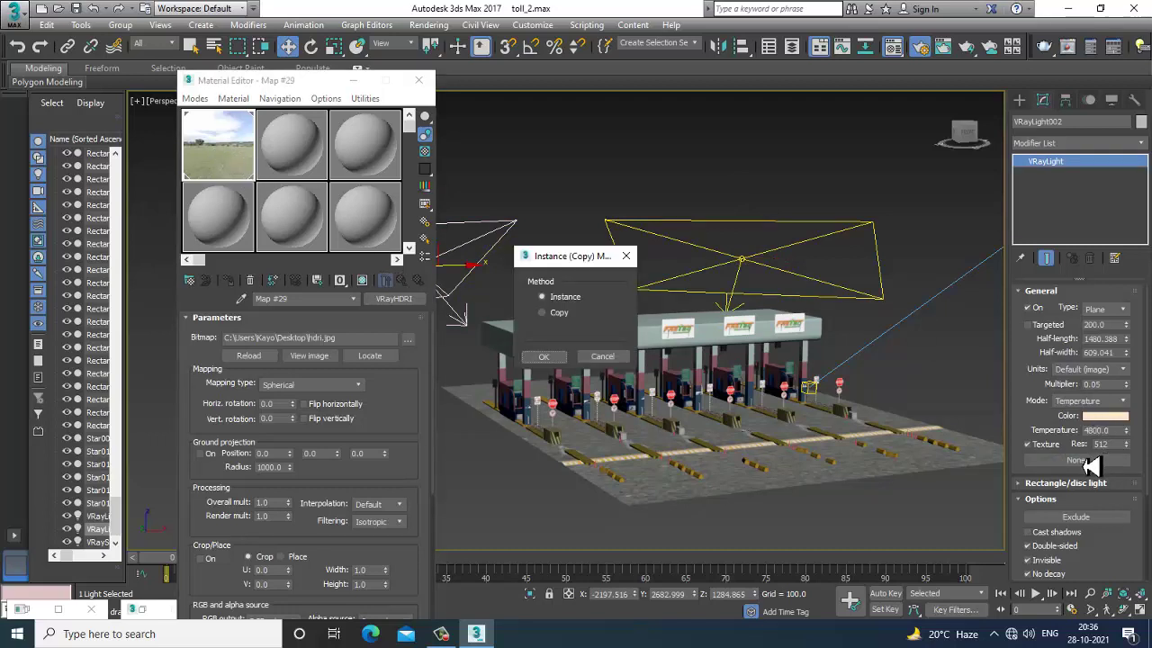
click(543, 357)
Step: Clear the default VRaySky from the environment map, replace it with the VRayHDRI map, and close the environment settings
click(429, 25)
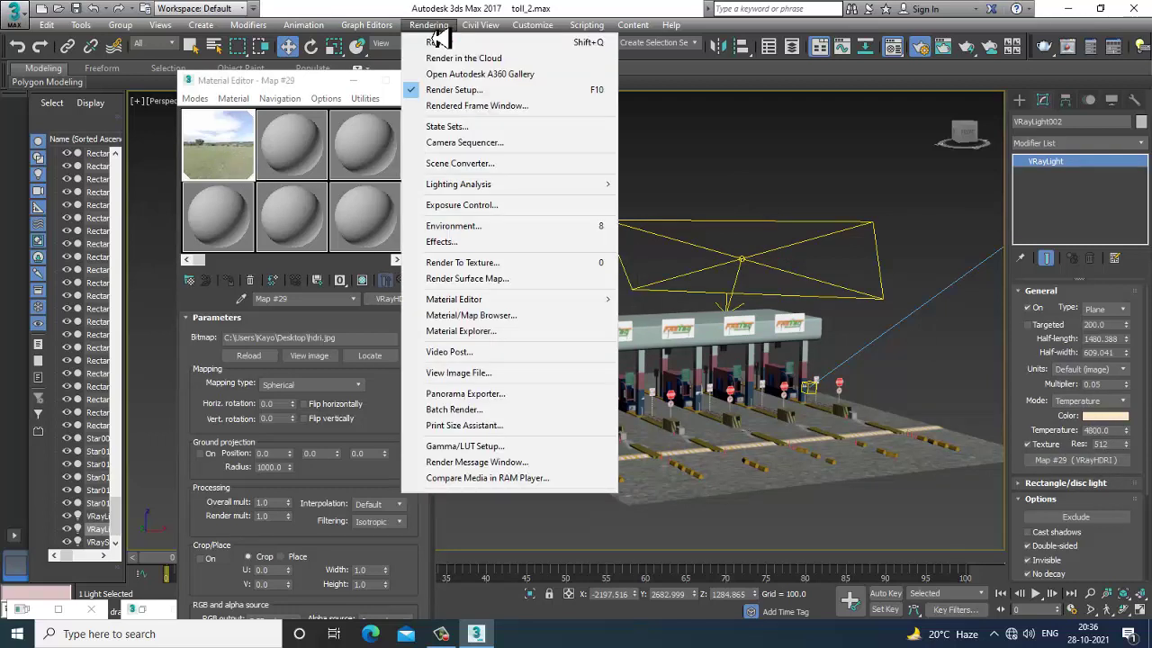
click(477, 226)
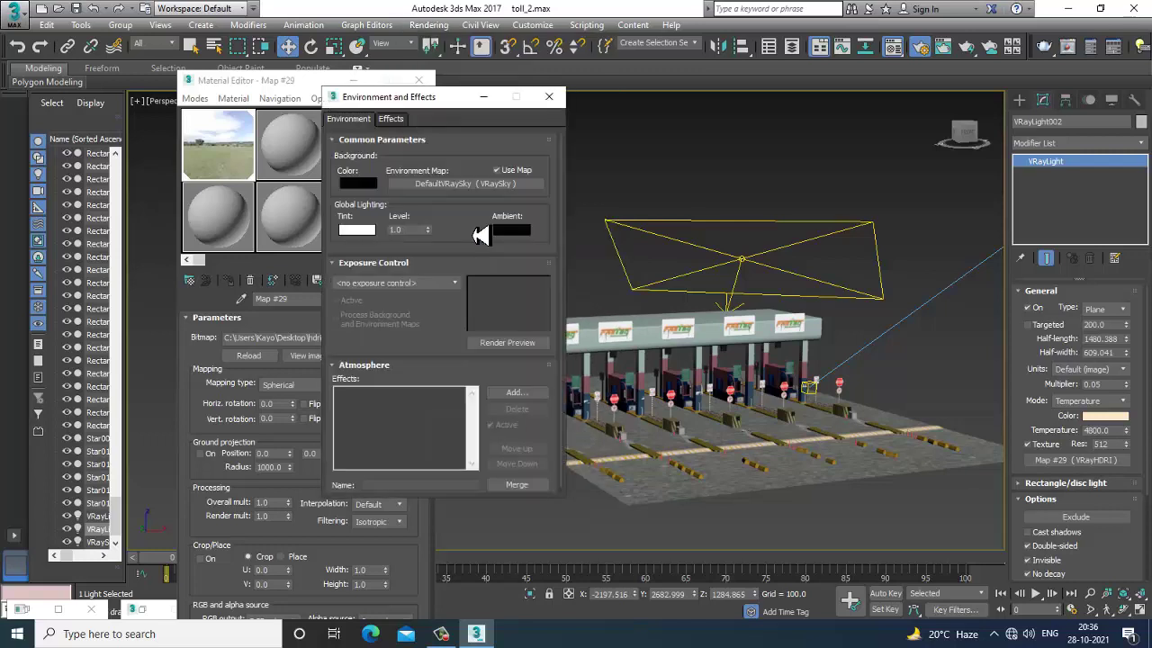
right_click(470, 185)
click(519, 228)
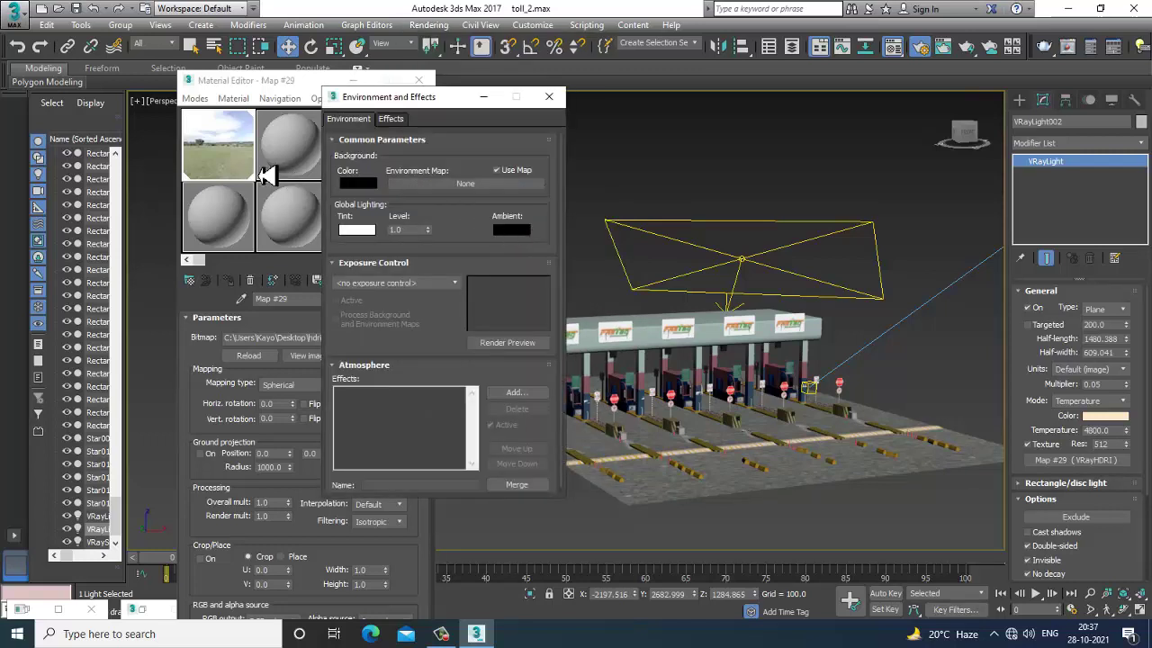
drag(214, 154, 495, 193)
click(407, 345)
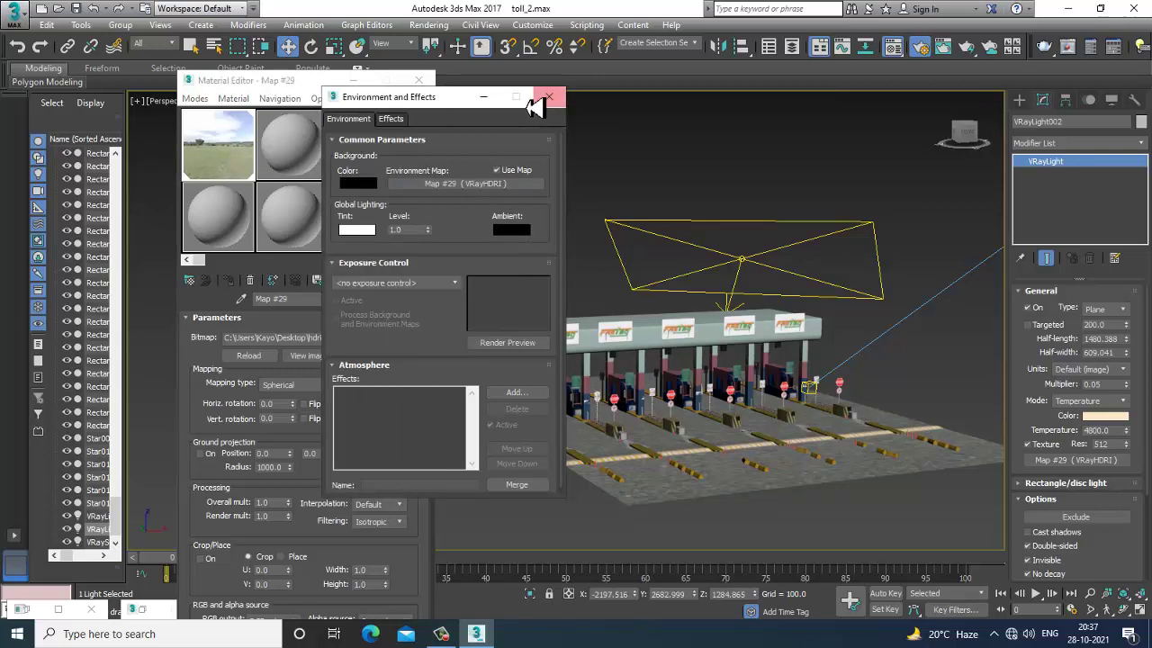
click(544, 98)
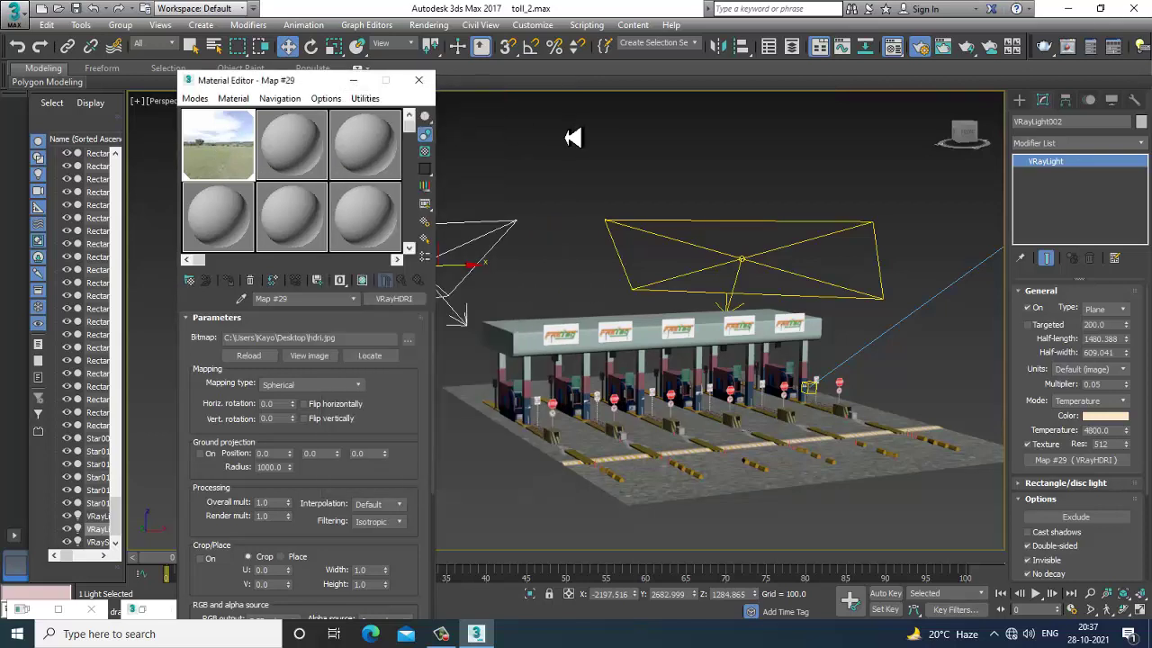
Step: Assign the VRayHDRI map as an instance to V-Ray's GI environment in the render setup and close the material editor
click(434, 25)
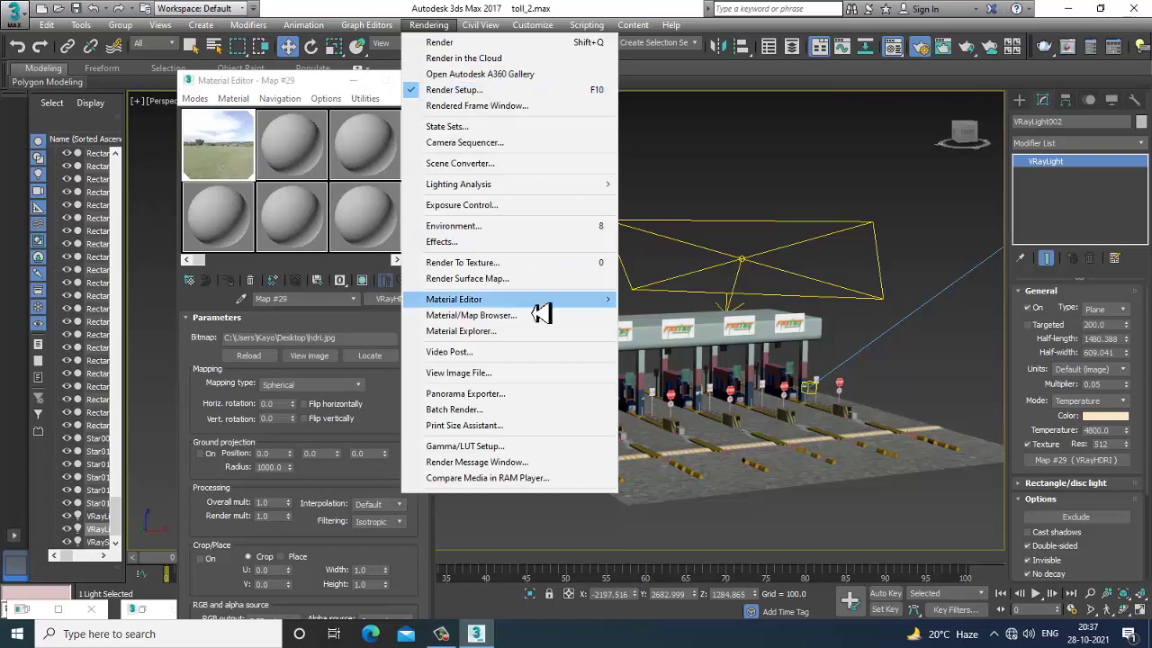
click(466, 92)
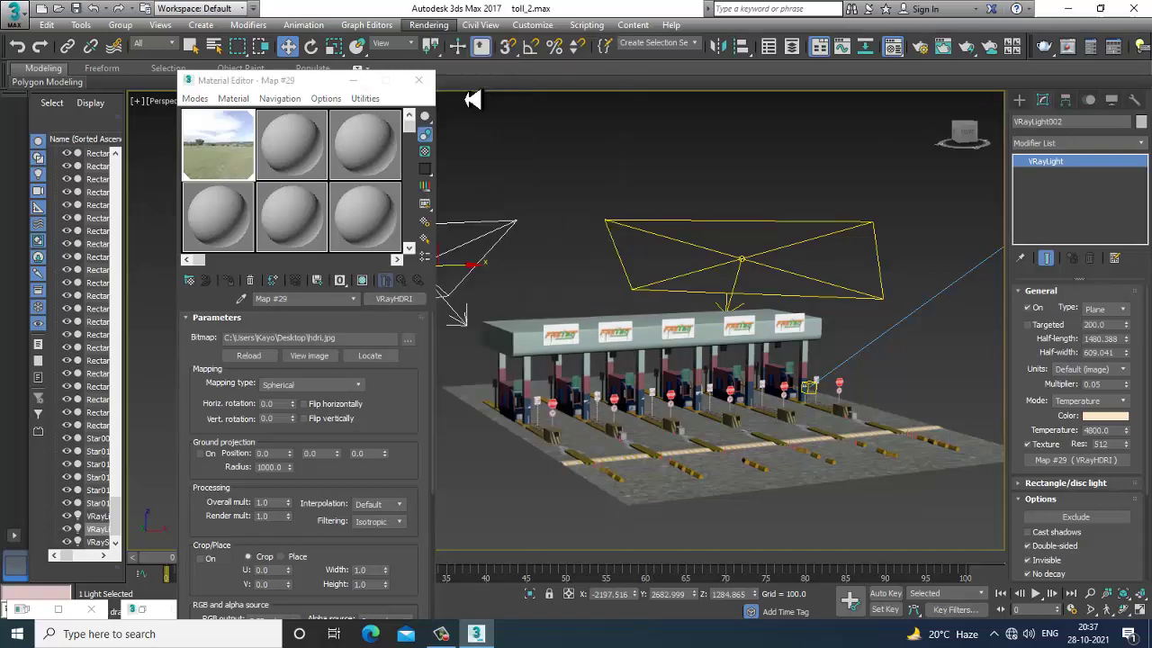
click(438, 28)
click(476, 91)
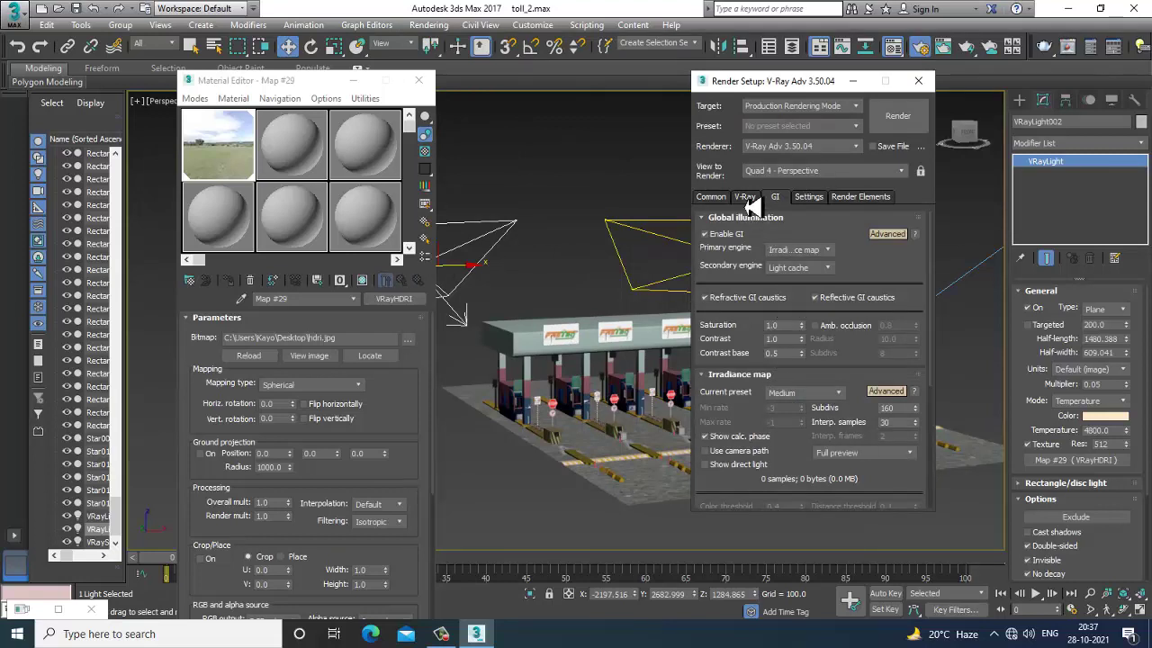
click(753, 205)
drag(801, 390, 737, 55)
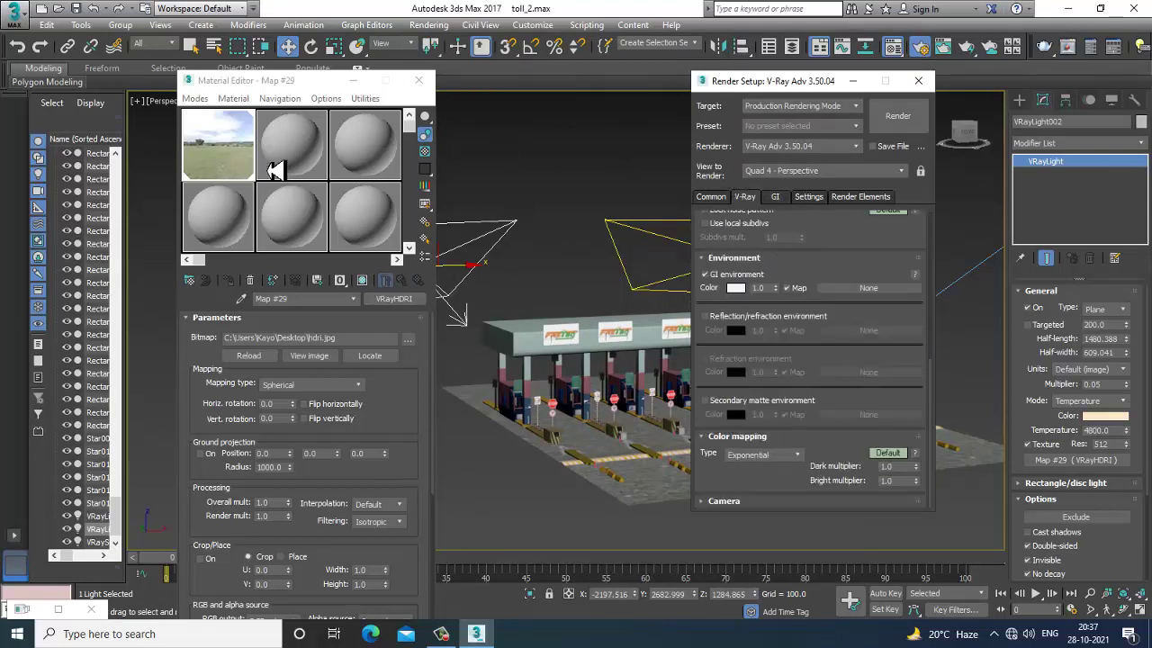
drag(275, 171, 871, 289)
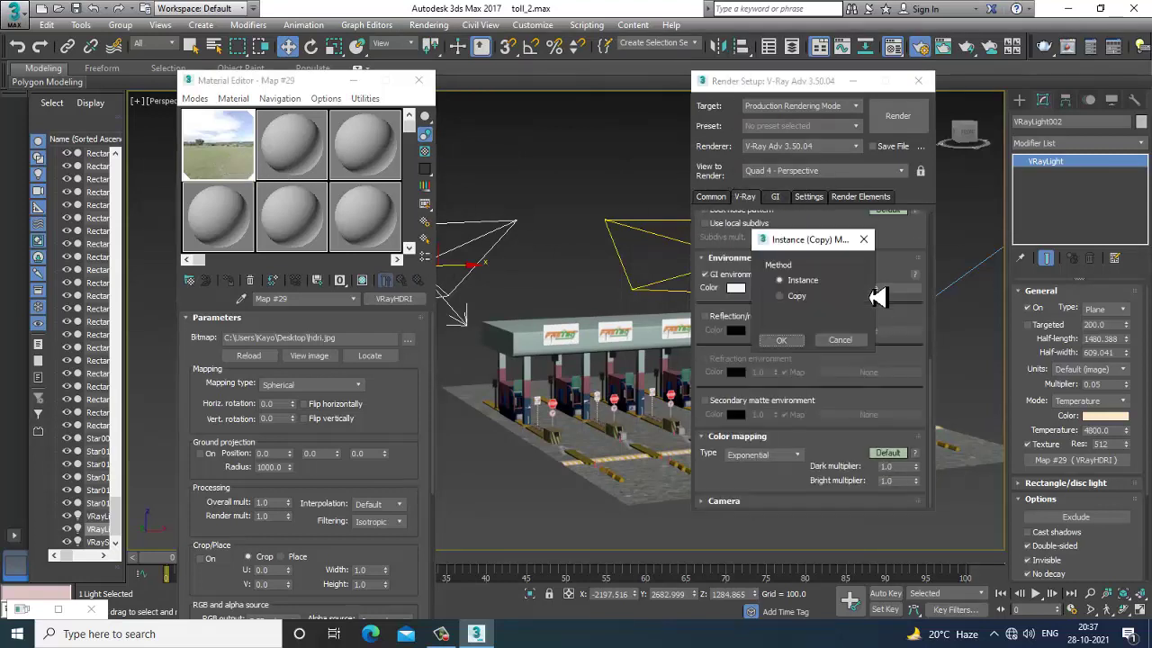
click(781, 340)
click(418, 80)
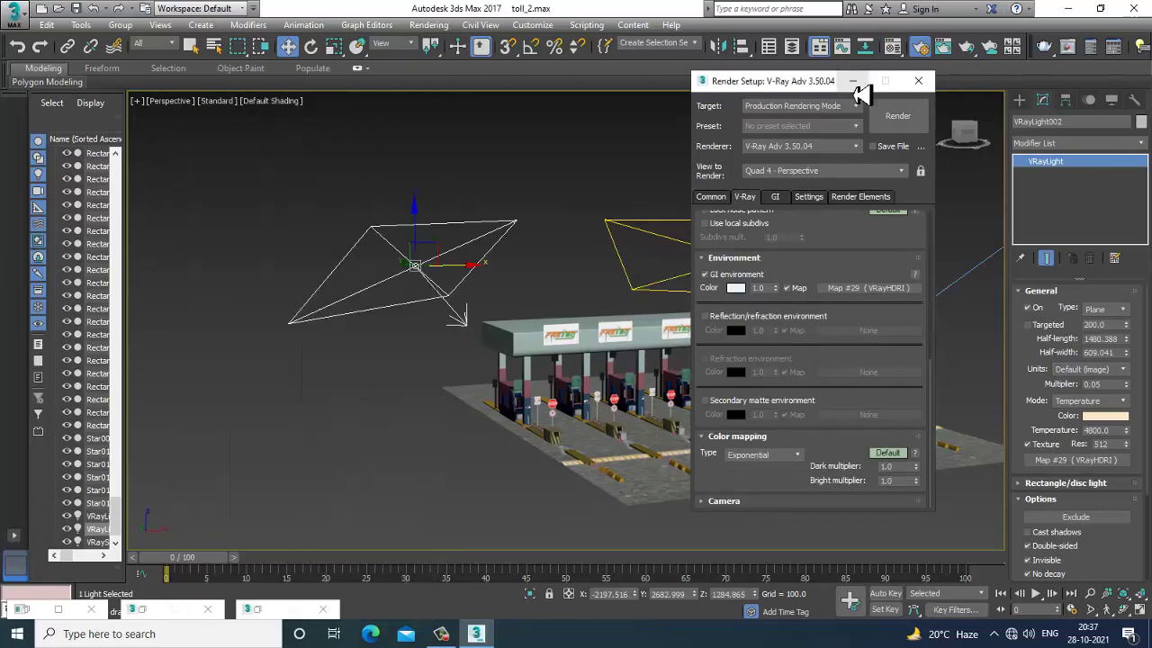
Step: Frame the toll booths up close with safe frames shown and render the perspective view
click(855, 86)
click(919, 255)
scroll(693, 402, up, 5)
middle_drag(694, 401, 612, 356)
key(shift+f)
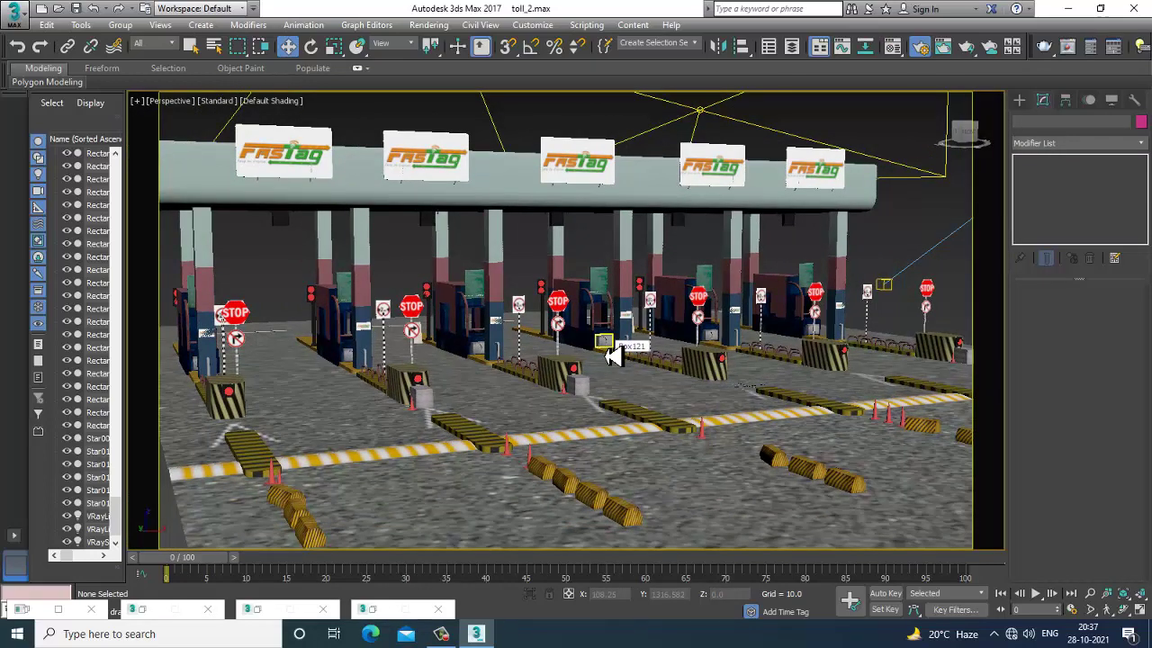
key(Up)
key(Up)
key(Up)
key(Up)
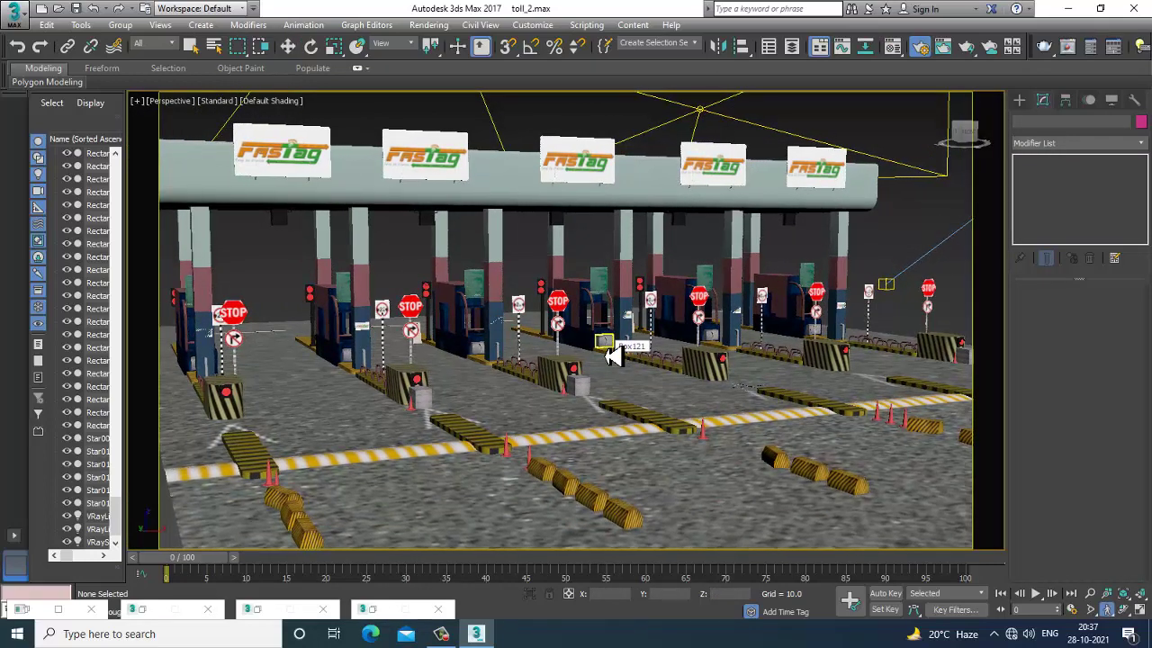
key(Up)
key(Up)
key(Up)
key(Up)
key(Up)
key(Up)
key(Up)
key(Up)
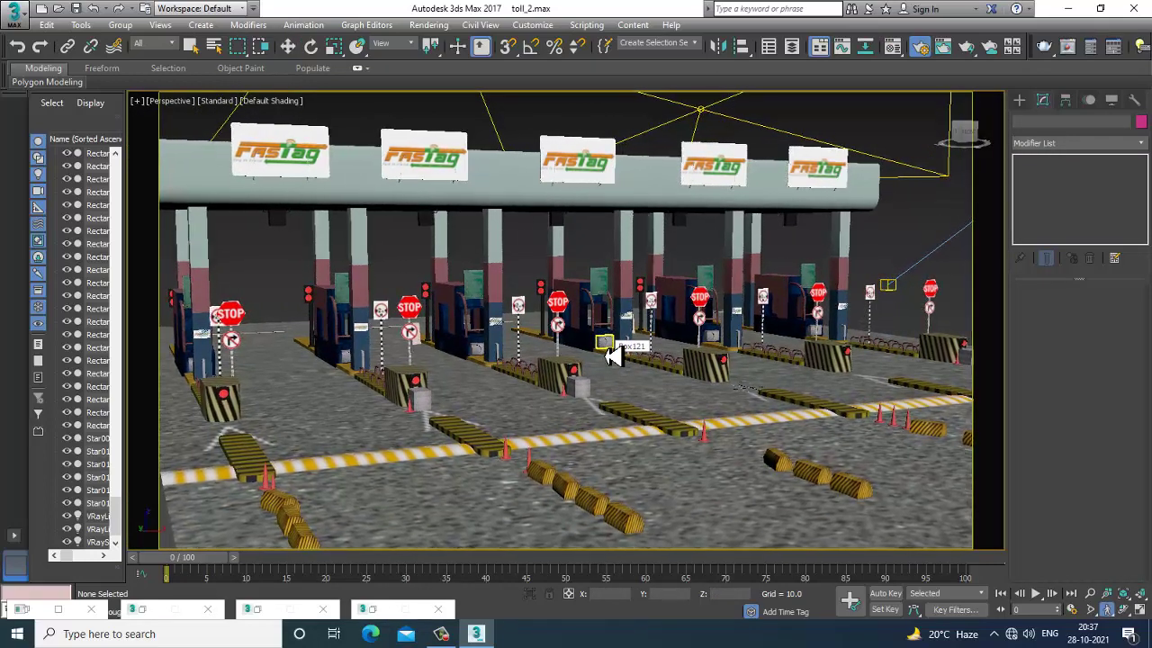
key(Up)
key(Up)
key(Up)
key(Up)
key(Up)
key(Up)
key(Up)
key(Up)
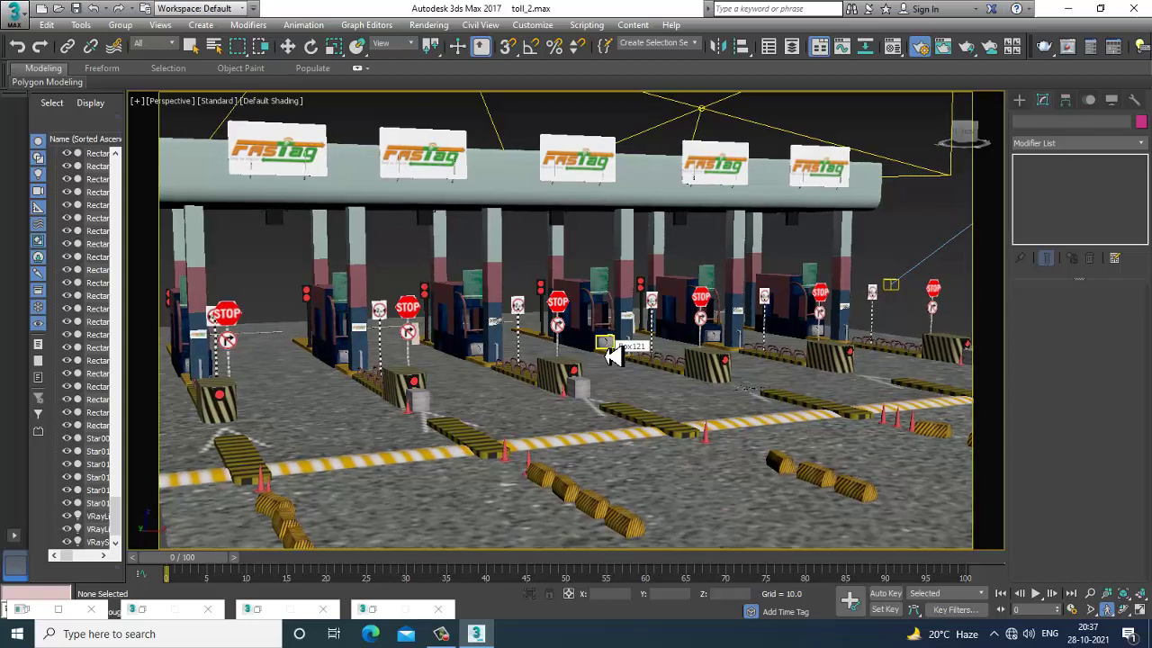
key(Up)
key(Up)
key(Up)
key(Up)
key(Up)
key(Up)
key(Up)
key(Up)
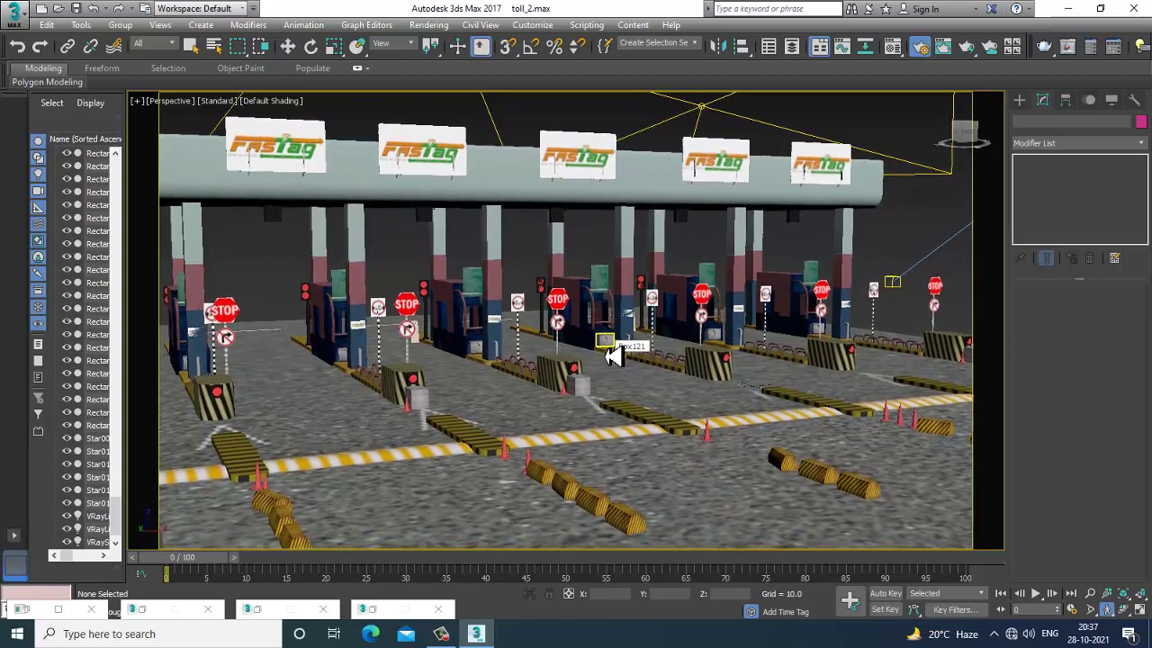
key(shift+Down)
click(426, 27)
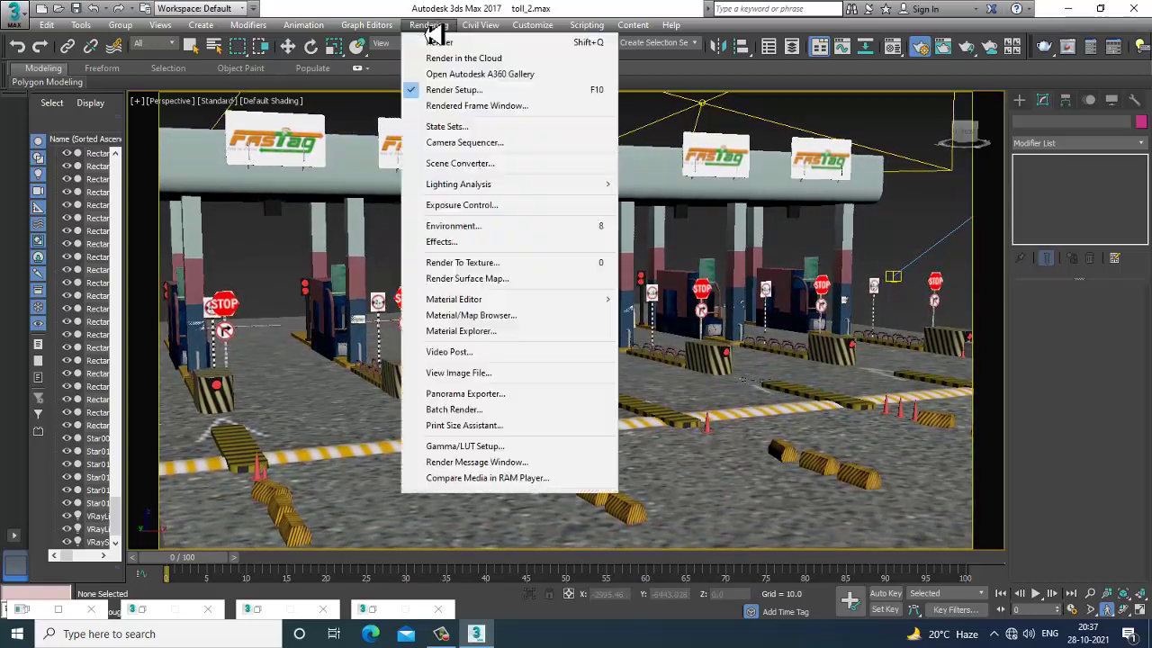
click(442, 42)
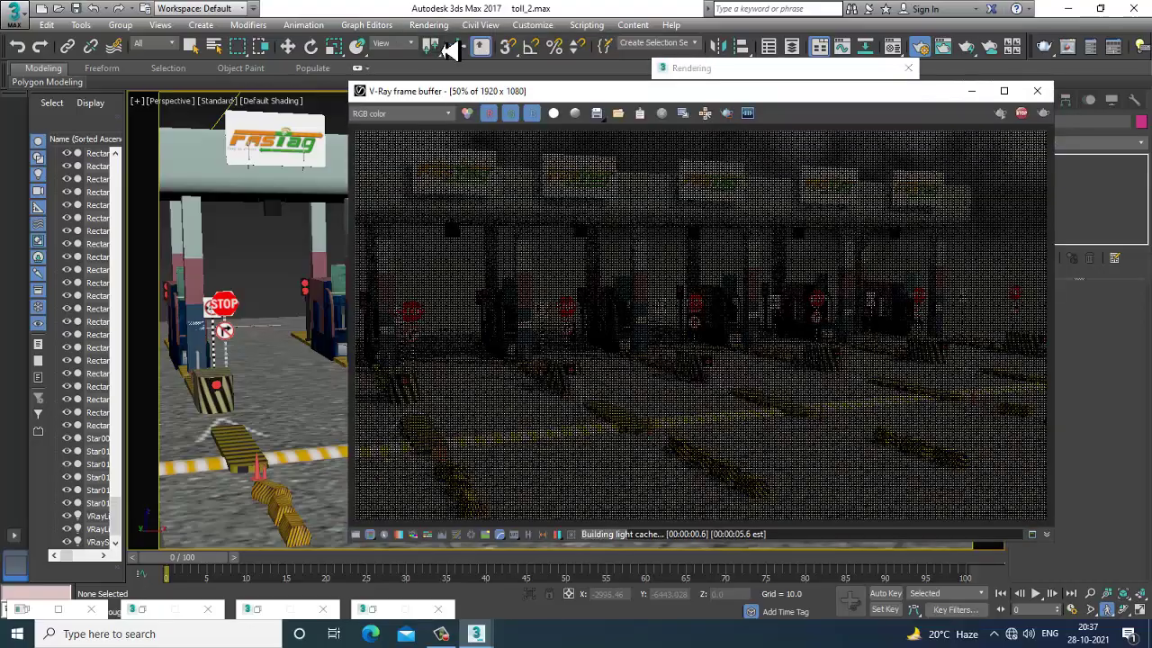